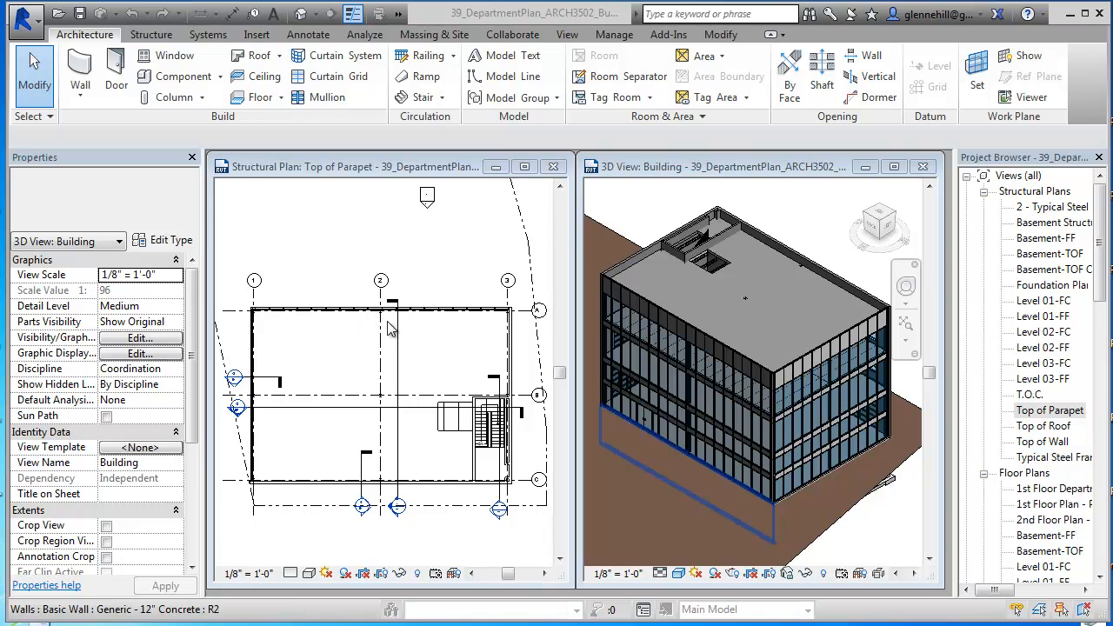
Step: Draw a horizontal grid line just above grid A in the Top of Parapet plan, spanning from outside grid 1 past grid 3
left_click(524, 166)
scroll(447, 305, "up", 1)
middle_click_drag(447, 305, 682, 418)
scroll(671, 319, "up", 3)
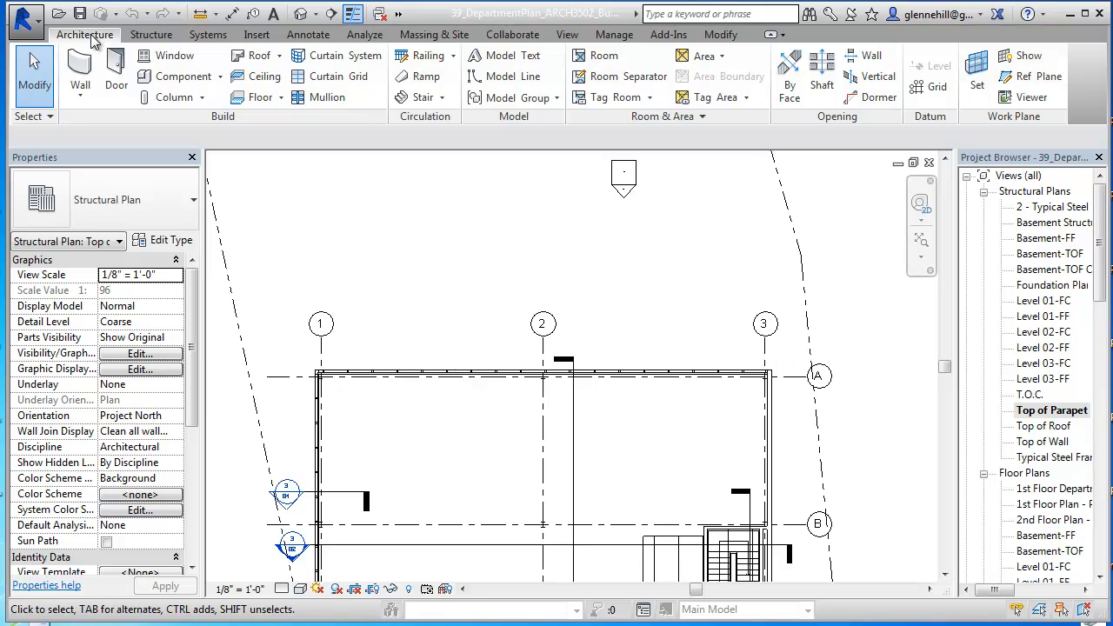
left_click(933, 89)
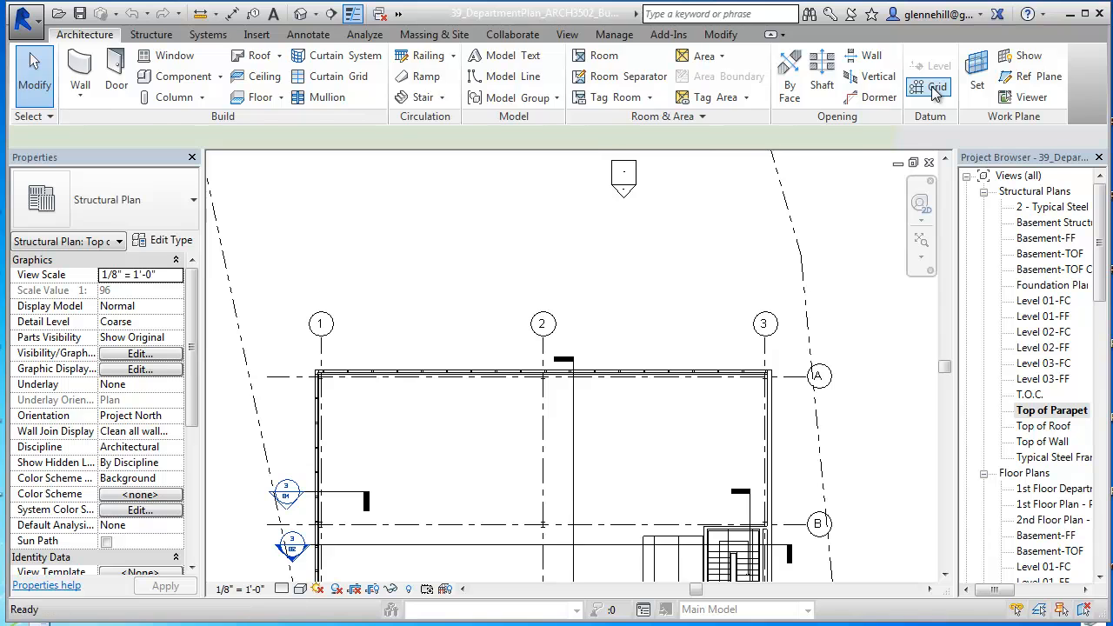
left_click(297, 346)
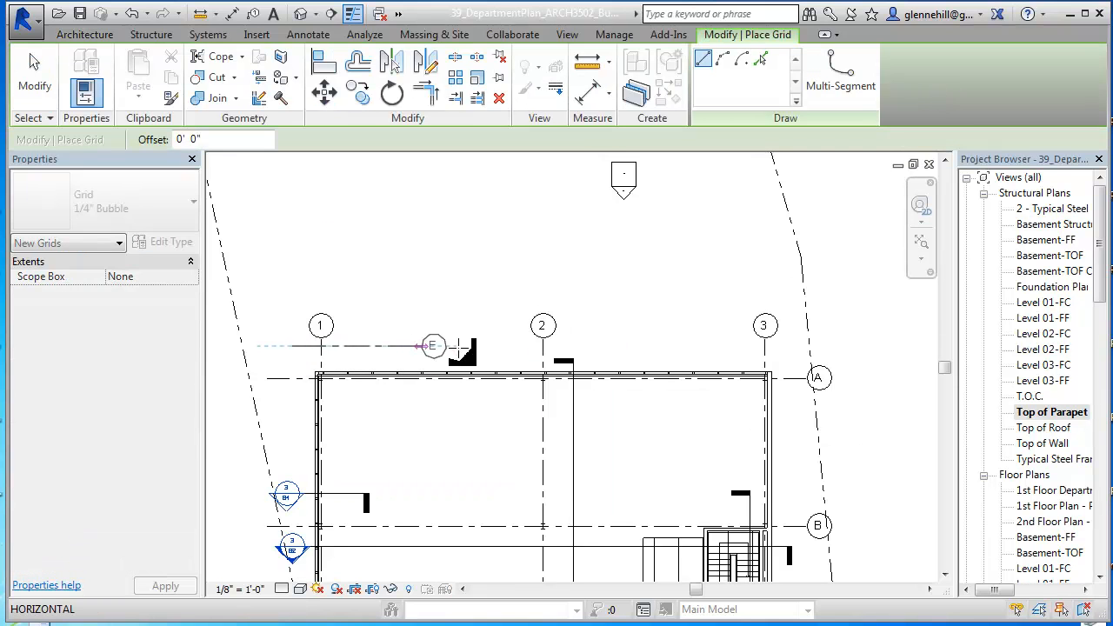
left_click(810, 346)
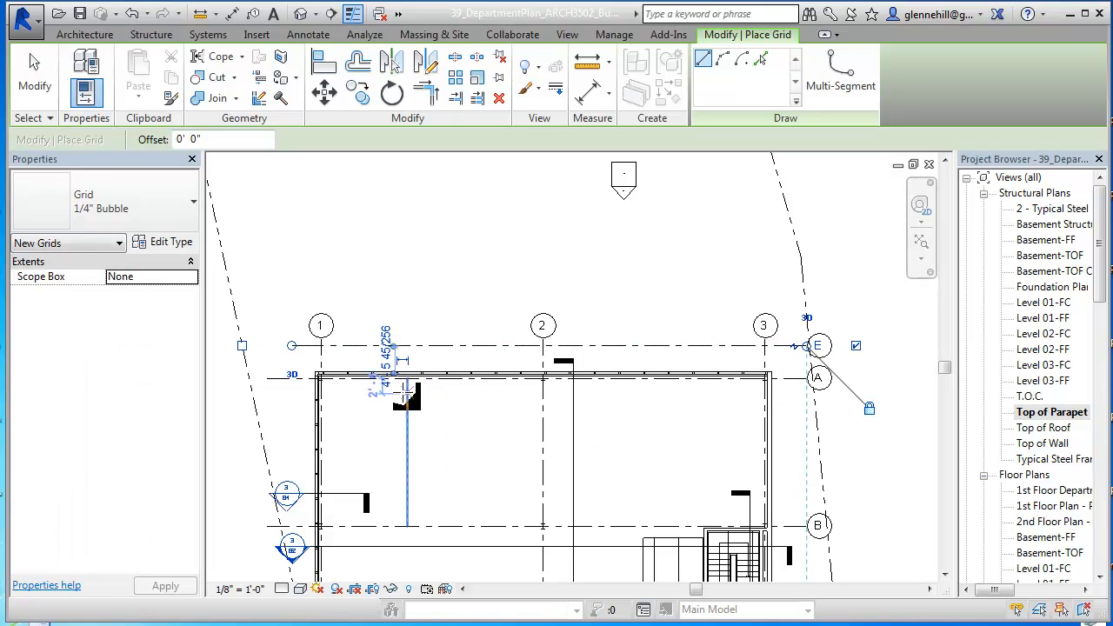
Step: Draw a vertical grid line just outside grid 1, from below the building up to the level of the existing grid bubbles
middle_click_drag(331, 423, 450, 283)
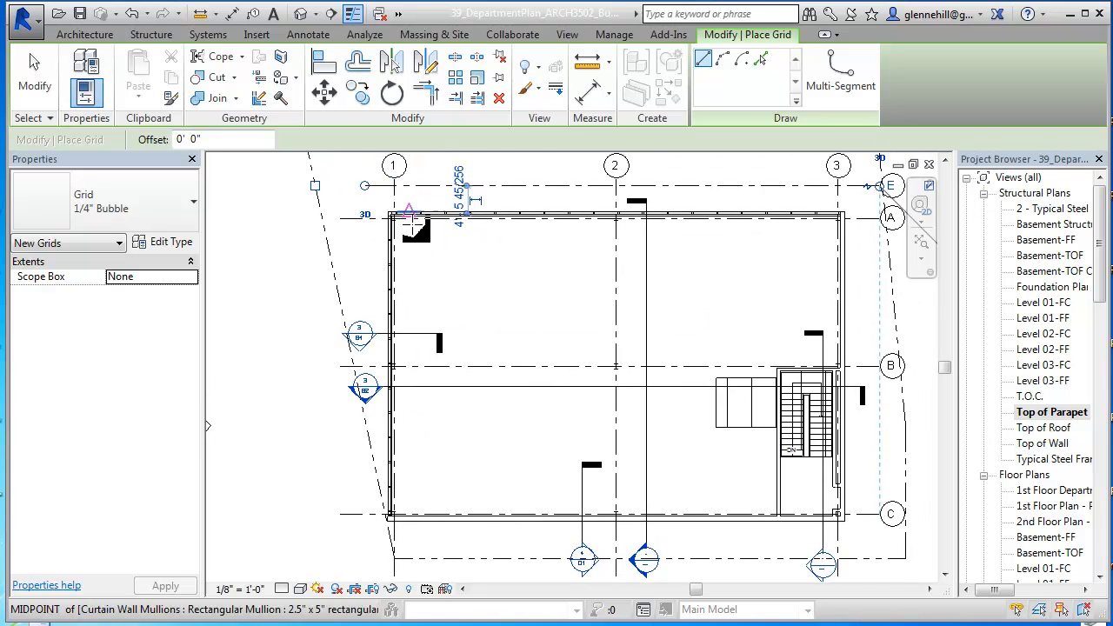
left_click(369, 522)
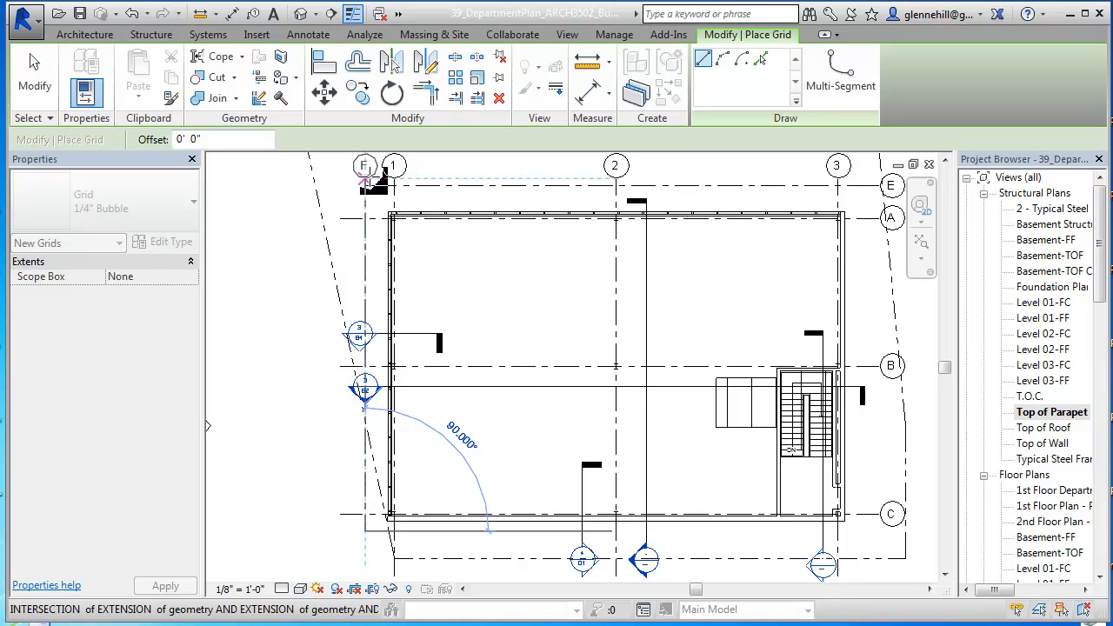
left_click(365, 180)
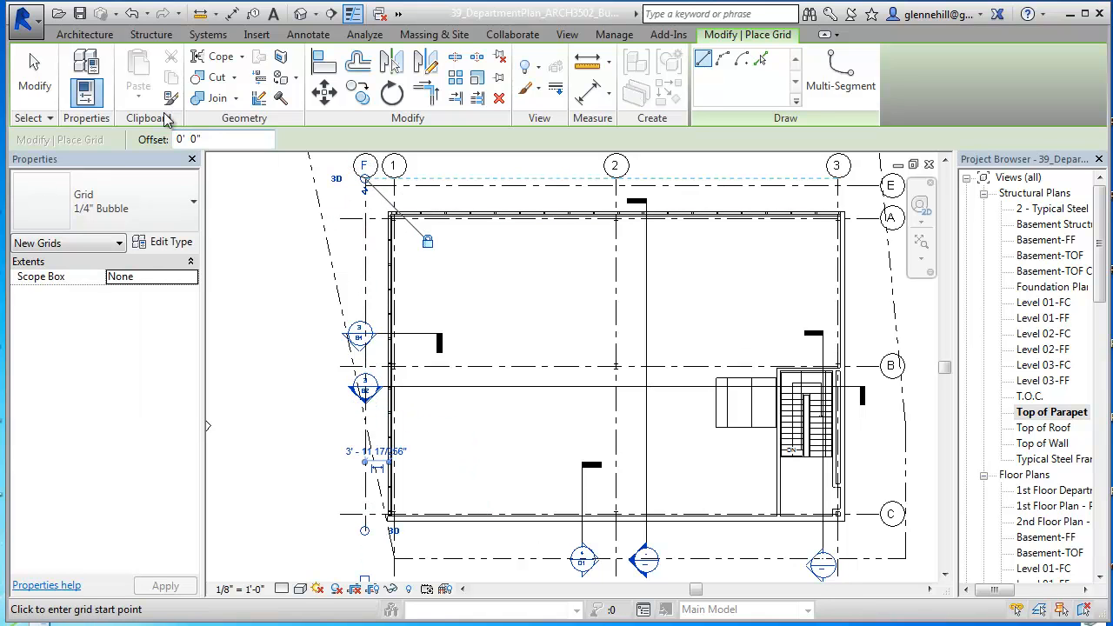
left_click(42, 80)
Step: Rename the new vertical grid outside grid 1 as 4
left_click(370, 177)
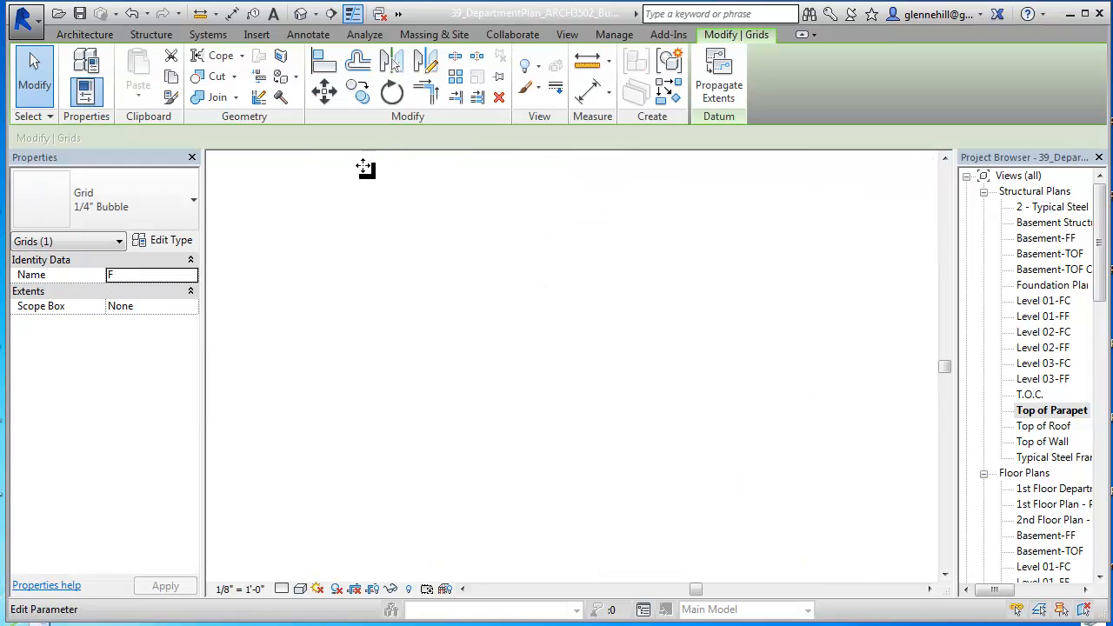
left_click(365, 165)
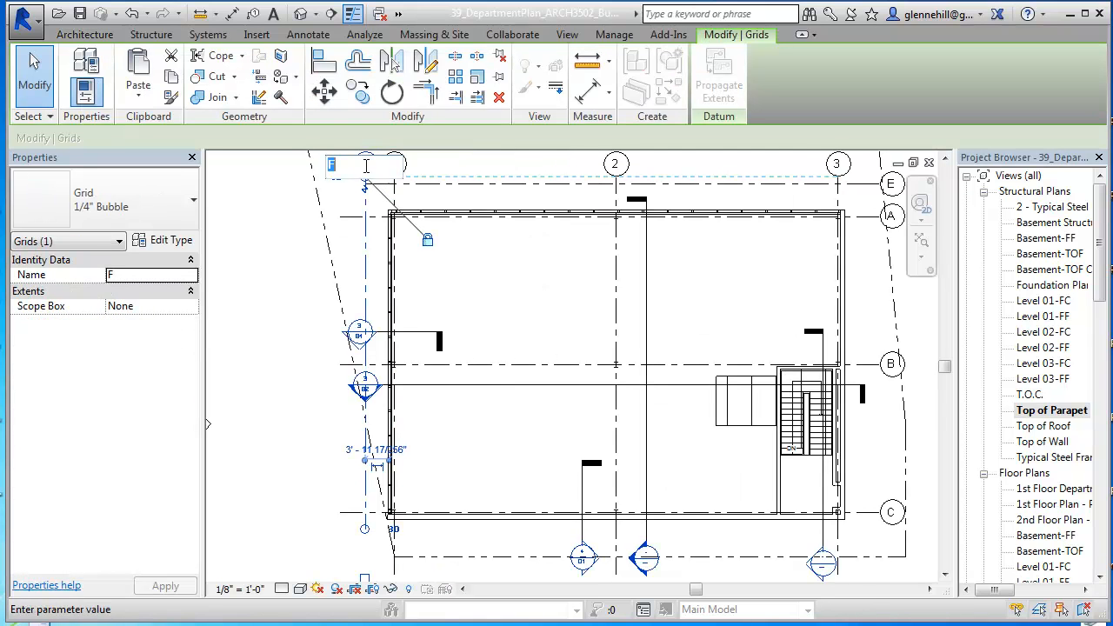
type("4")
key("Return")
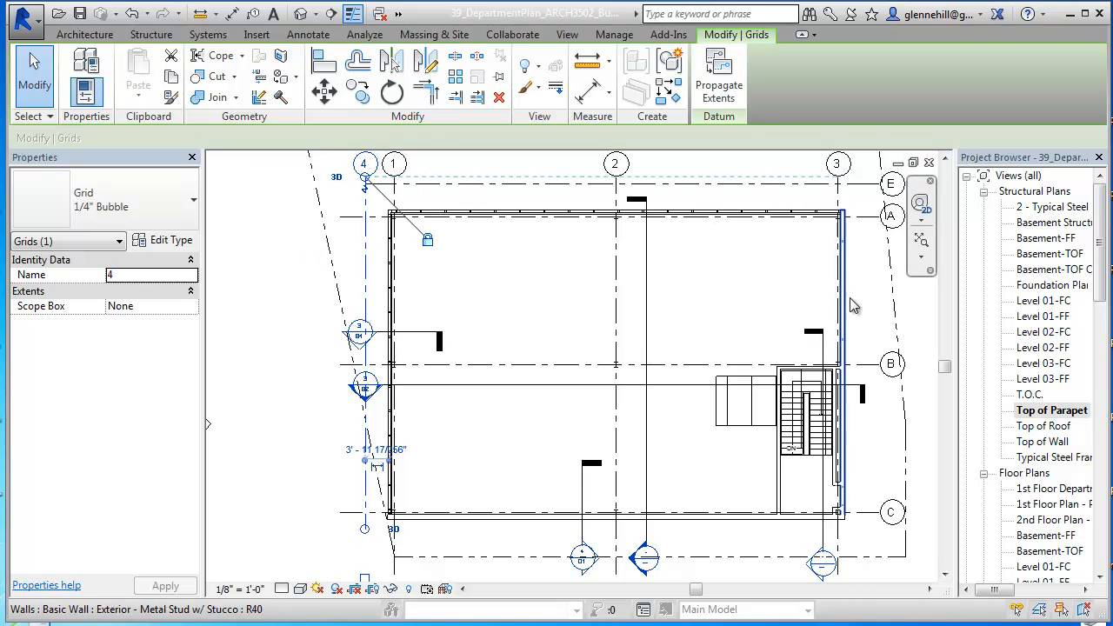
Step: Set the distance from horizontal grid E to the outer face of the building wall along grid A to 3'-0"
middle_click_drag(752, 274, 751, 336)
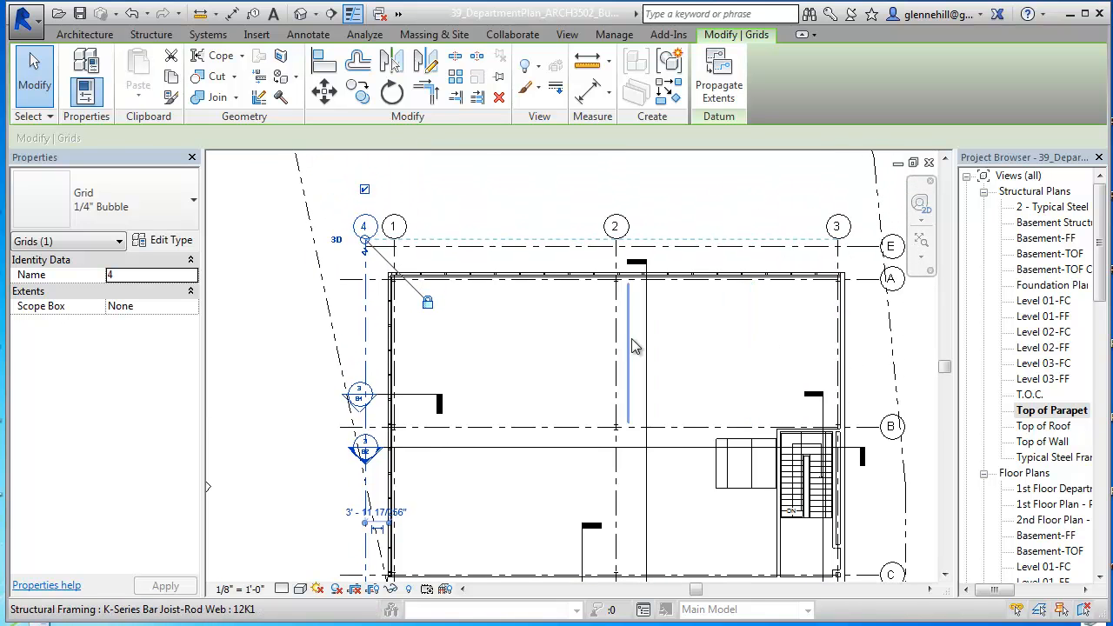
scroll(391, 266, "up", 3)
left_click(477, 233)
middle_click_drag(519, 261, 476, 313)
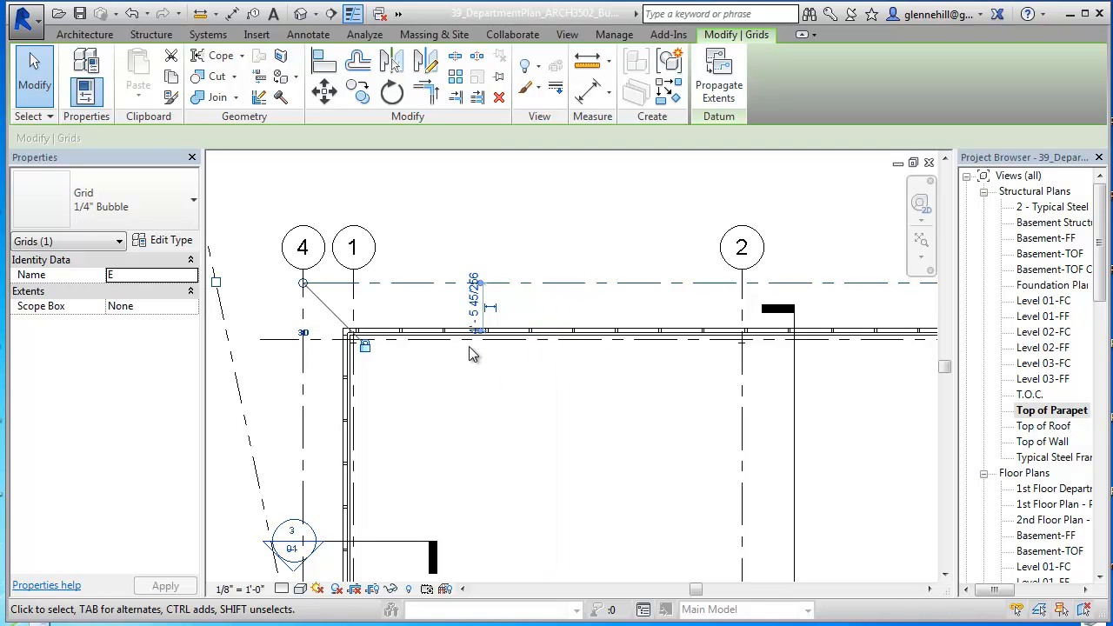
scroll(474, 348, "up", 2)
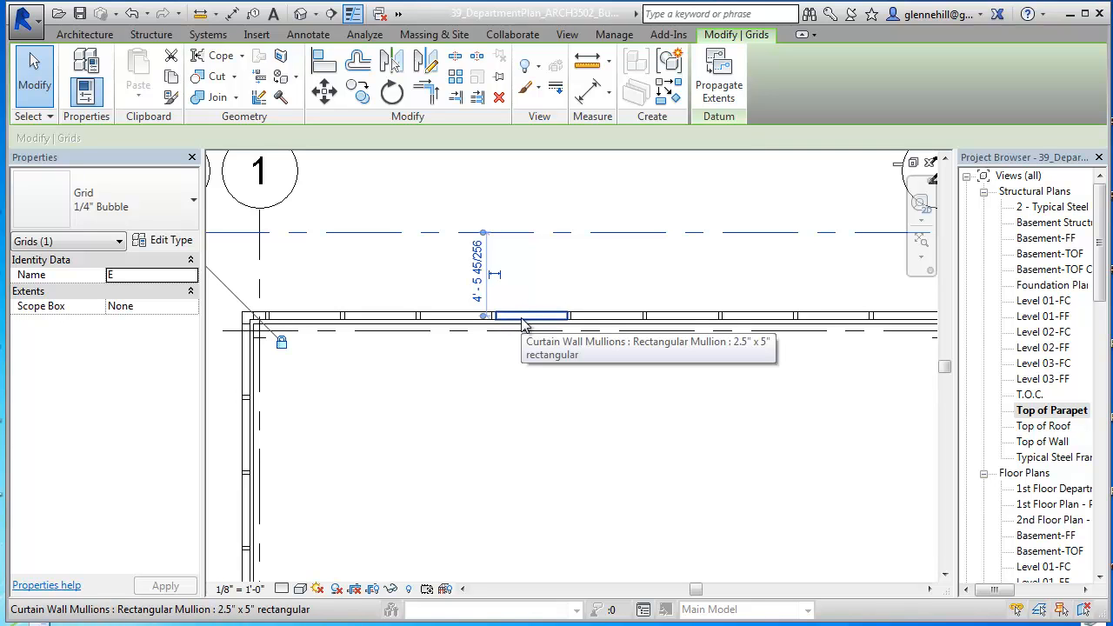
left_click(477, 276)
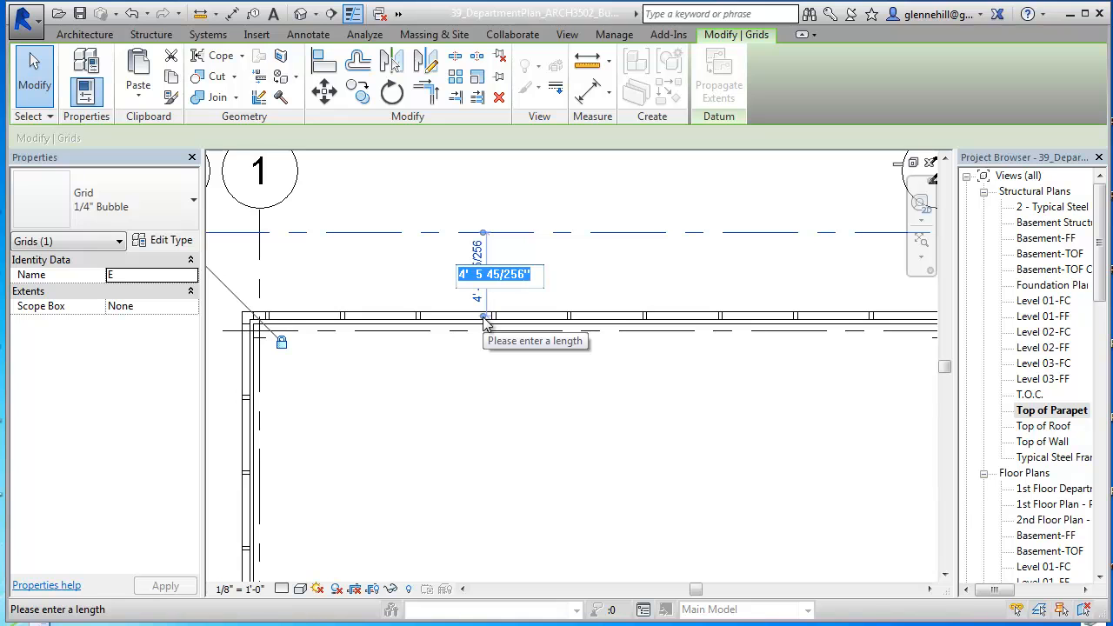
type("3")
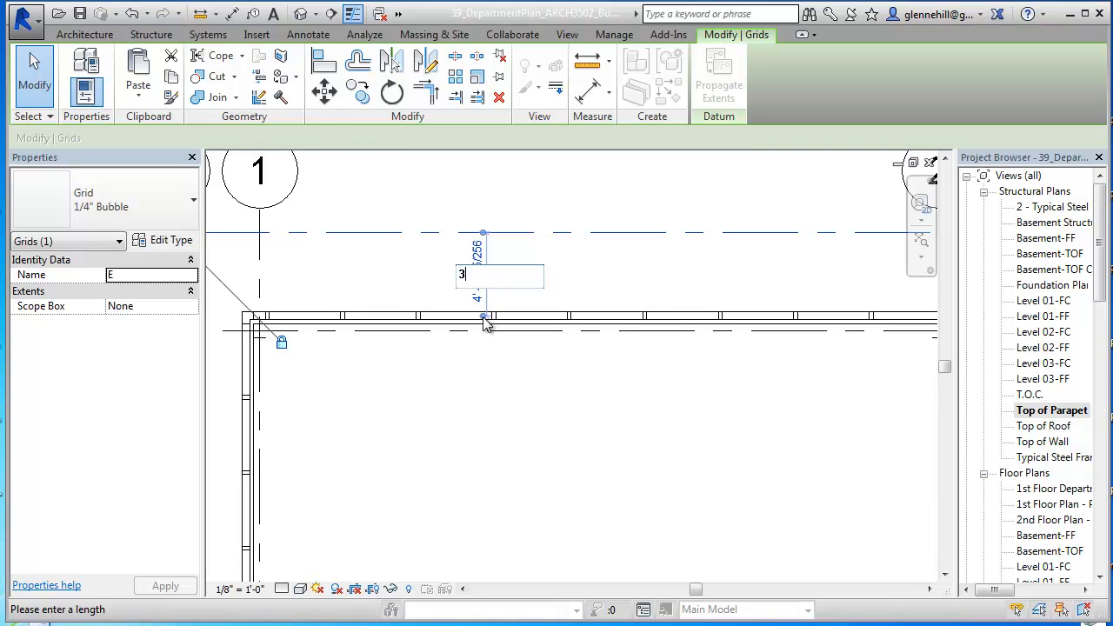
key("Return")
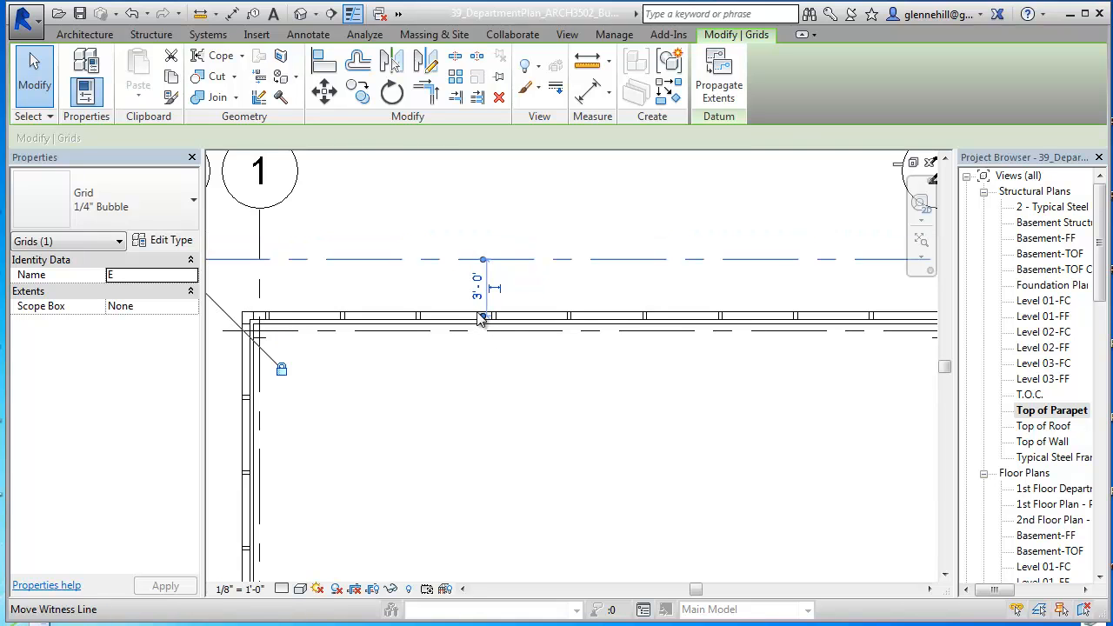
left_click(469, 394)
Step: Set the distance from vertical grid 4 to the outer face of the adjacent building wall to 3'-0"
middle_click_drag(460, 395, 652, 301)
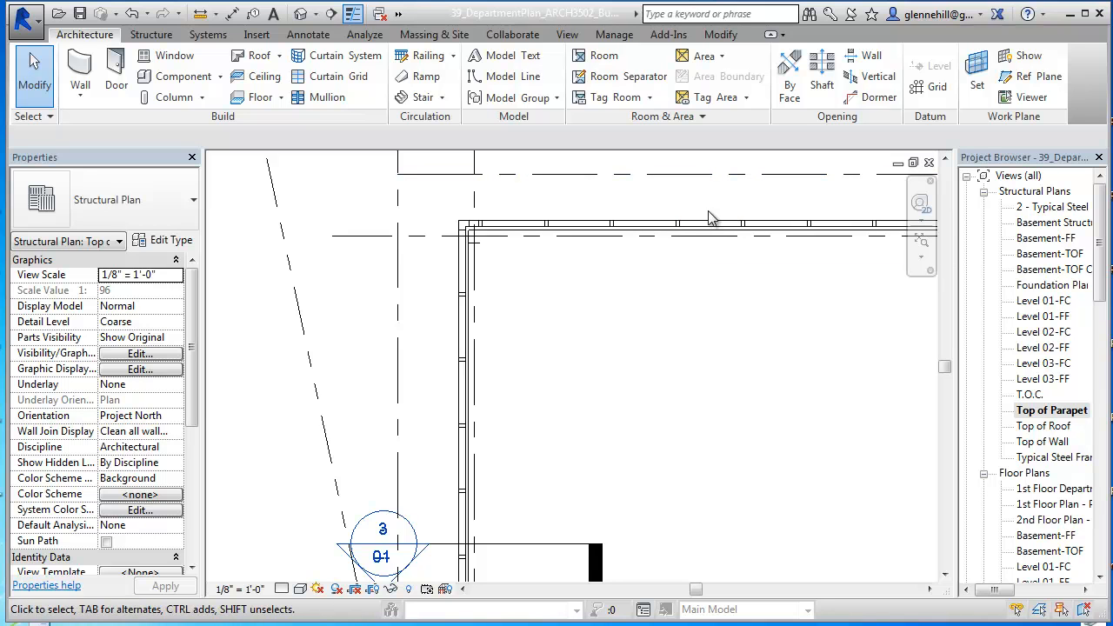
middle_click_drag(499, 357, 572, 347)
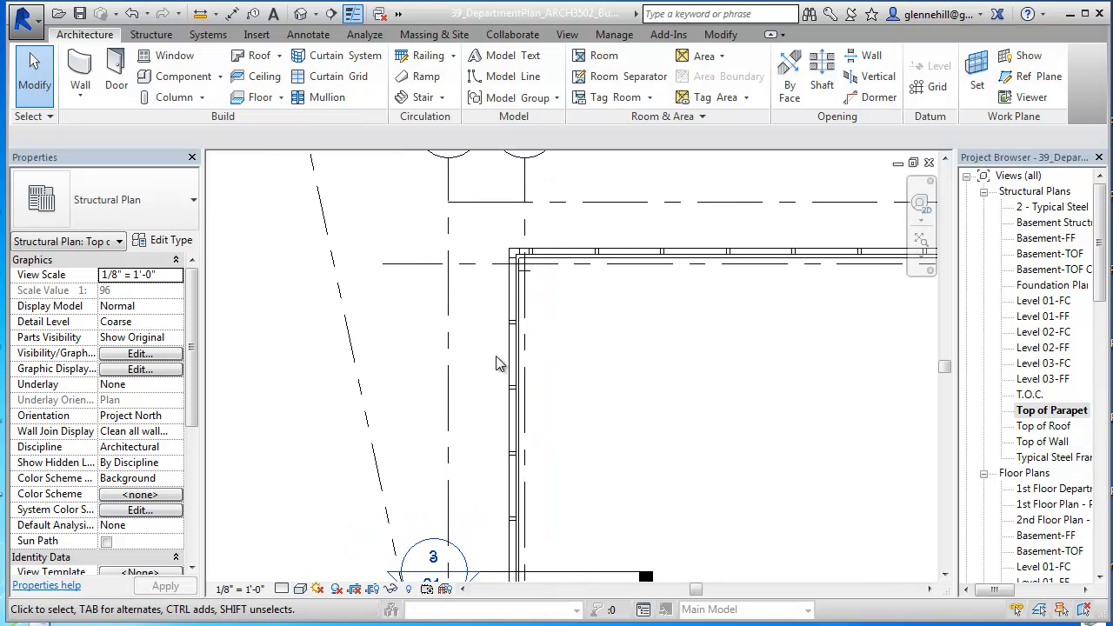
left_click(452, 373)
scroll(566, 391, "down", 2)
middle_click_drag(566, 390, 614, 240)
middle_click_drag(616, 499, 639, 390)
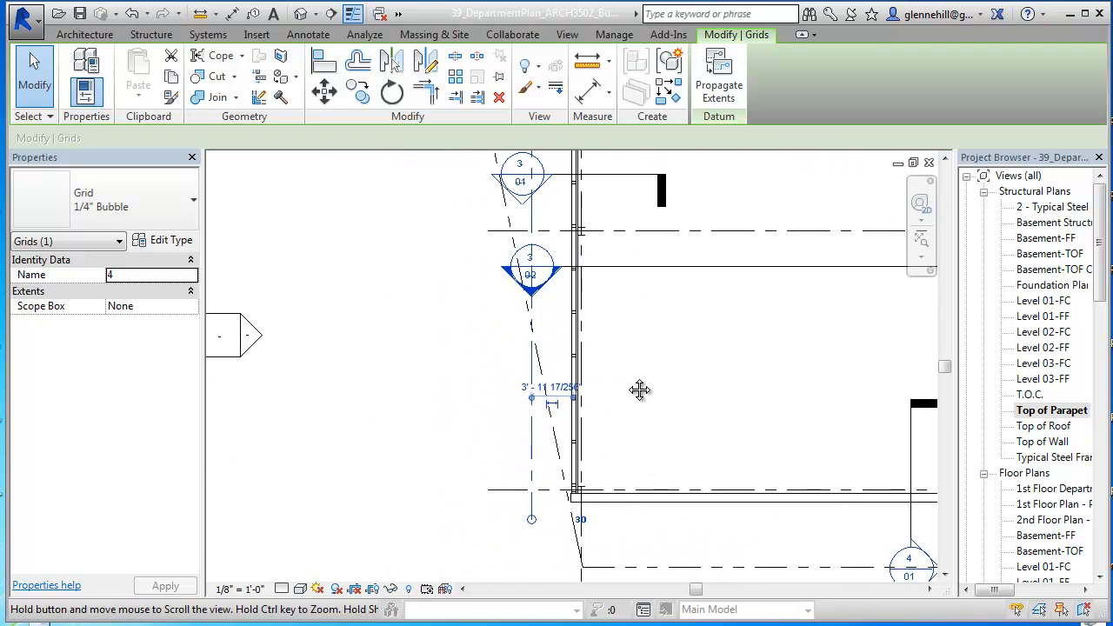
scroll(539, 410, "up", 2)
left_click(563, 372)
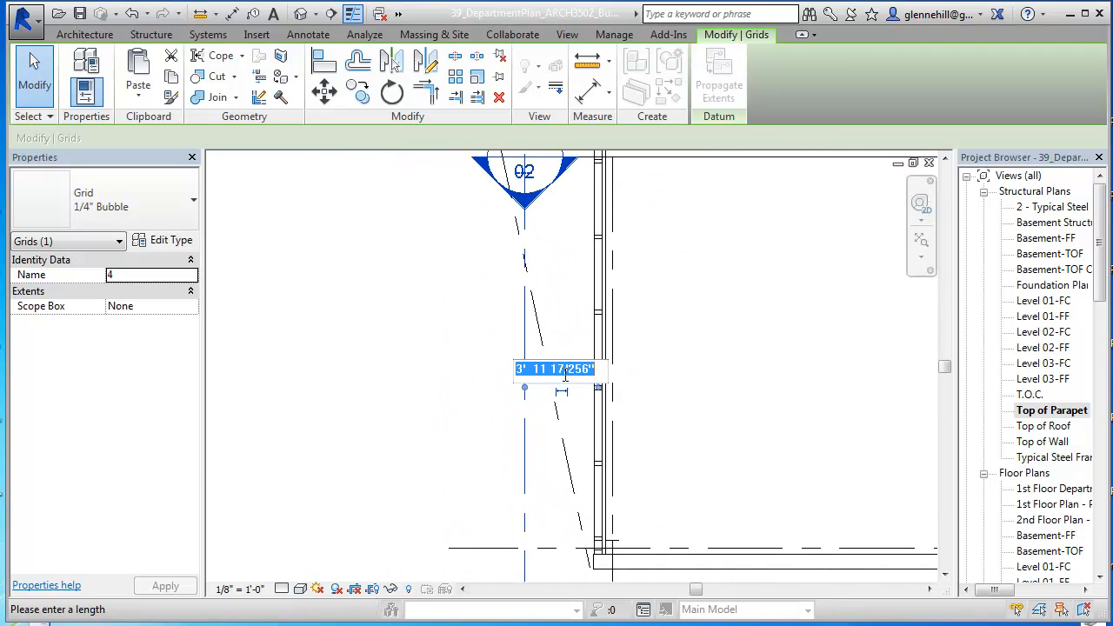
type("36")
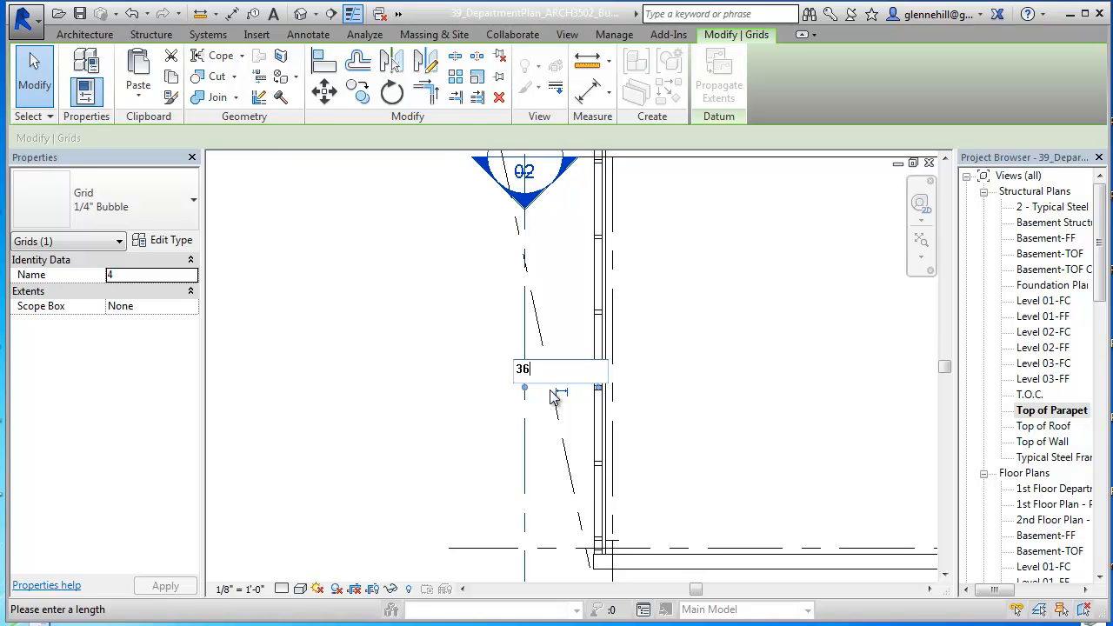
key("Return")
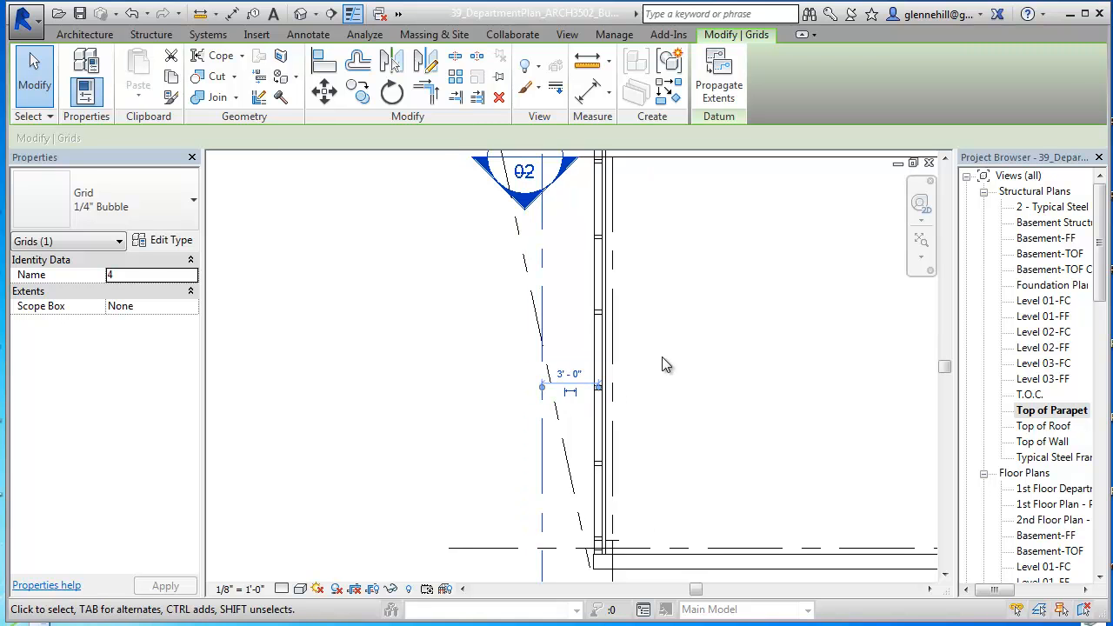
key("Escape")
Step: Examine how the new grids E and 4 run along the building's outer walls in the plan
middle_click_drag(691, 301, 646, 467)
scroll(646, 467, "down", 1)
scroll(681, 263, "down", 3)
middle_click_drag(713, 257, 602, 383)
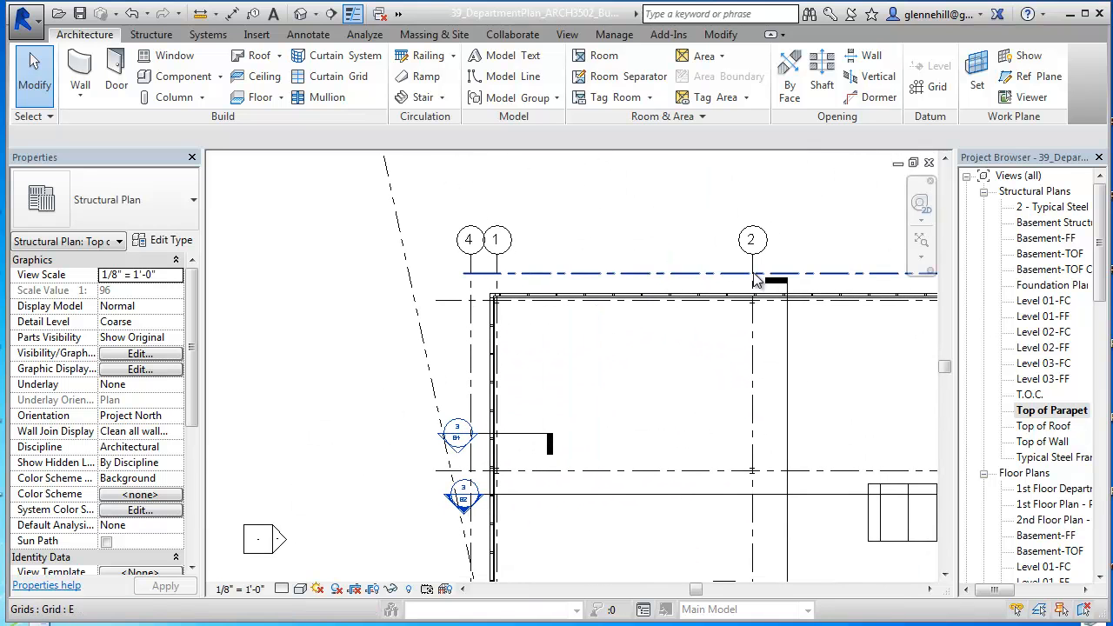
middle_click_drag(722, 399, 717, 233)
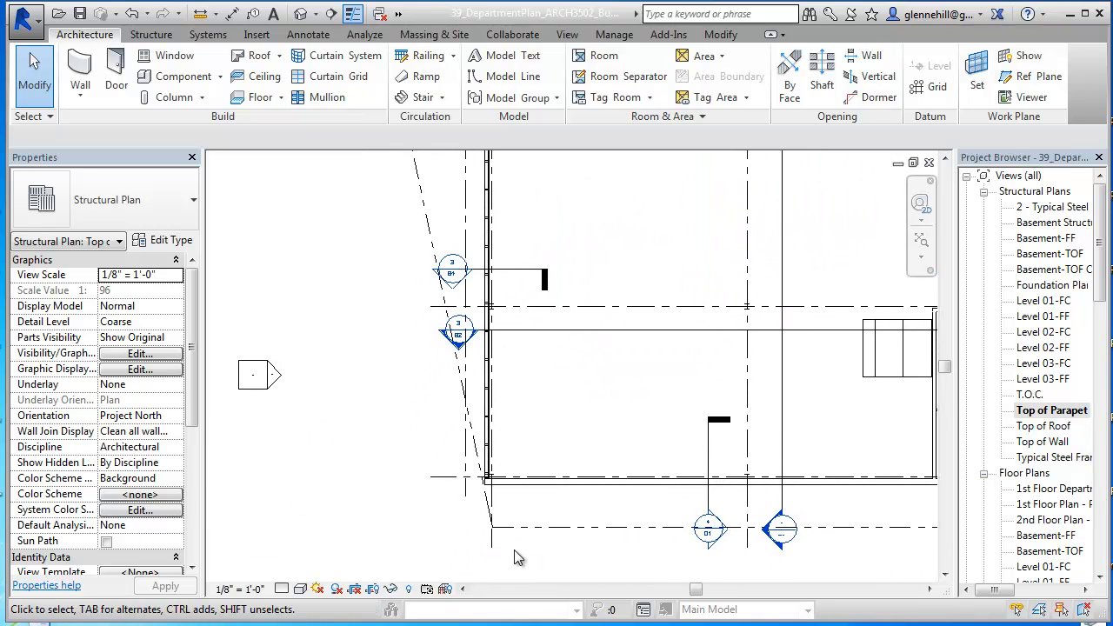
middle_click_drag(476, 504, 609, 423)
scroll(609, 423, "down", 2)
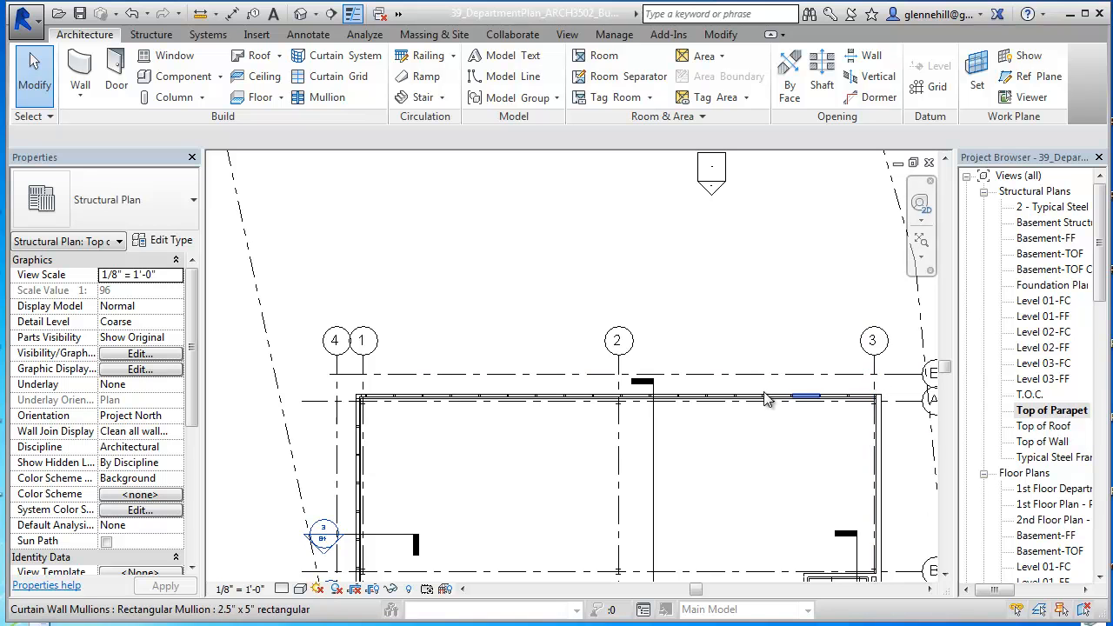
middle_click_drag(318, 528, 544, 248)
scroll(645, 397, "down", 1)
middle_click_drag(645, 397, 504, 512)
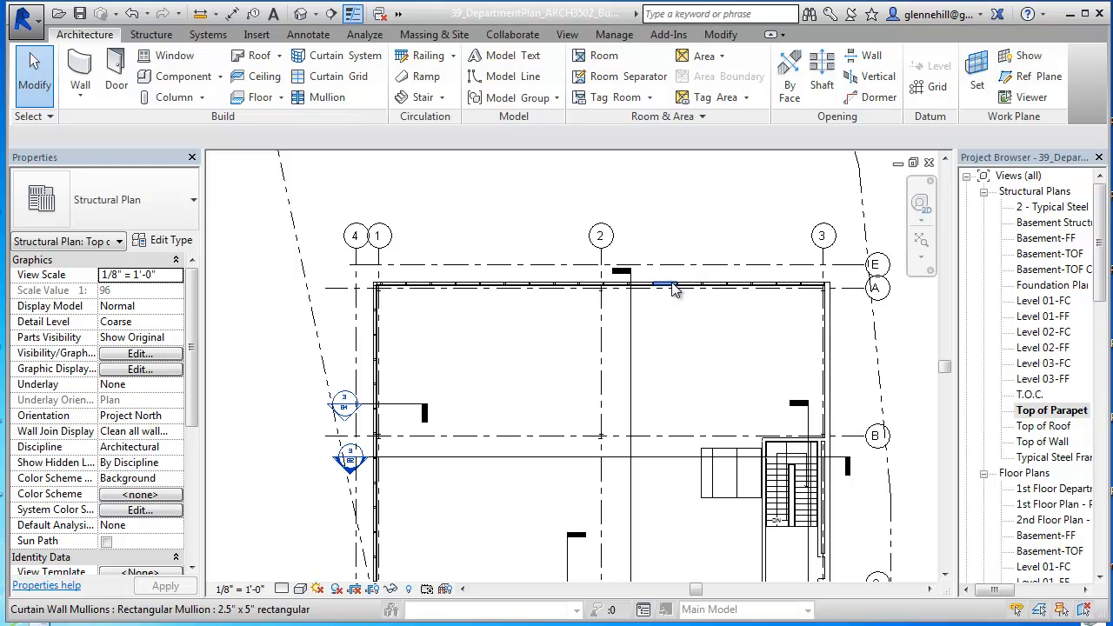
middle_click_drag(668, 323, 631, 273)
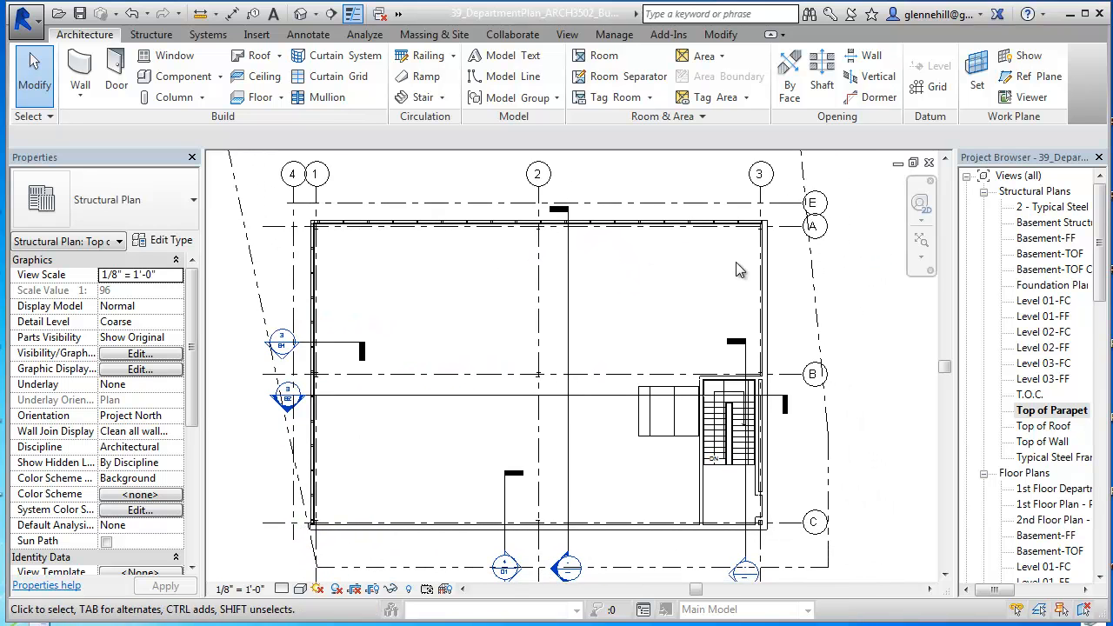
Step: Tile the plan and 3D view windows, and open the North elevation
key("w")
key("t")
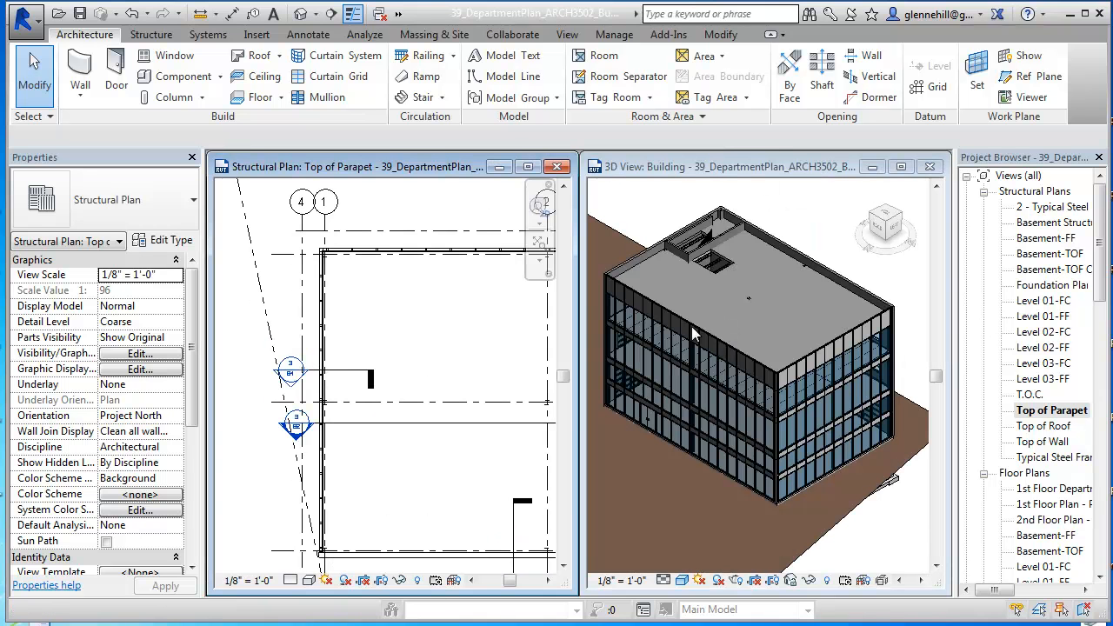
left_click_drag(1100, 292, 1106, 415)
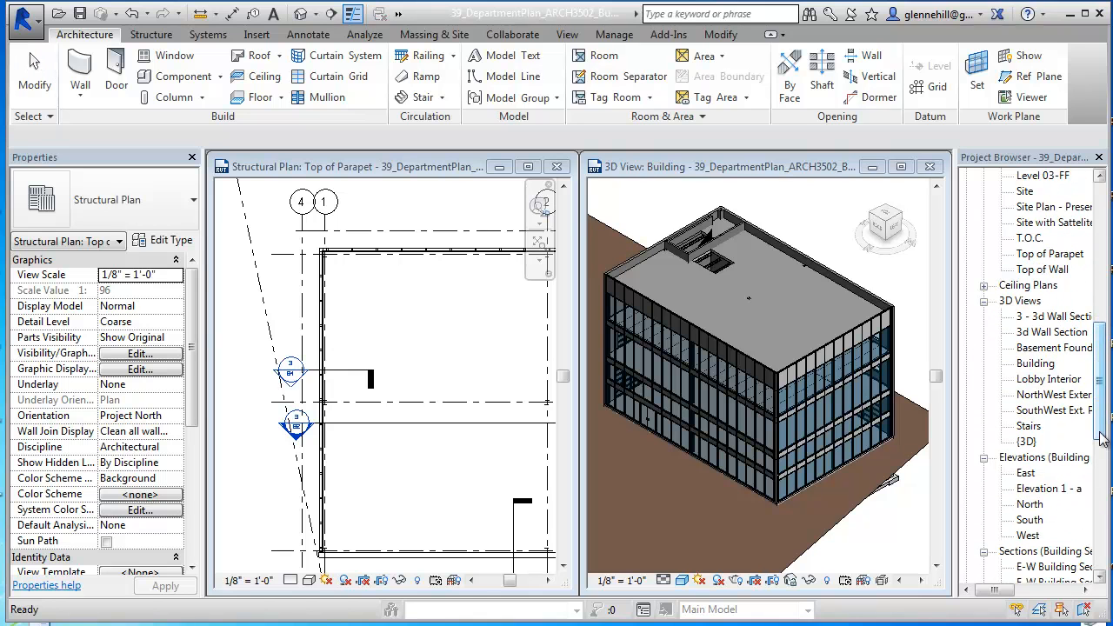
double_click(1031, 505)
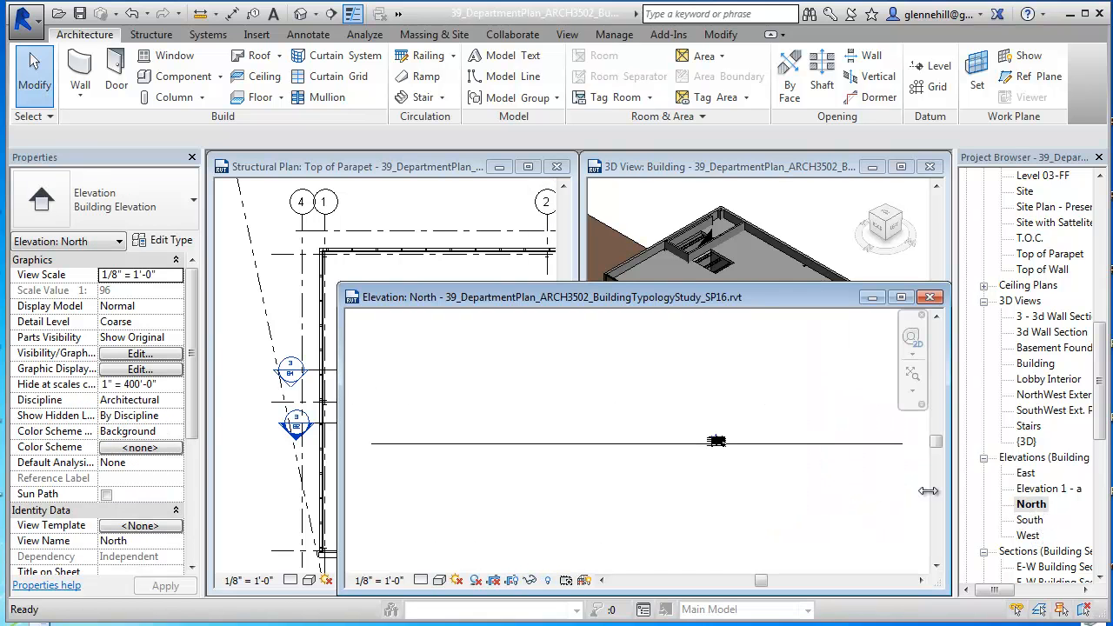
Step: Hide the imported Site_SanAntonio_MainPlaza_v10.dwg element in the North elevation
left_click(804, 445)
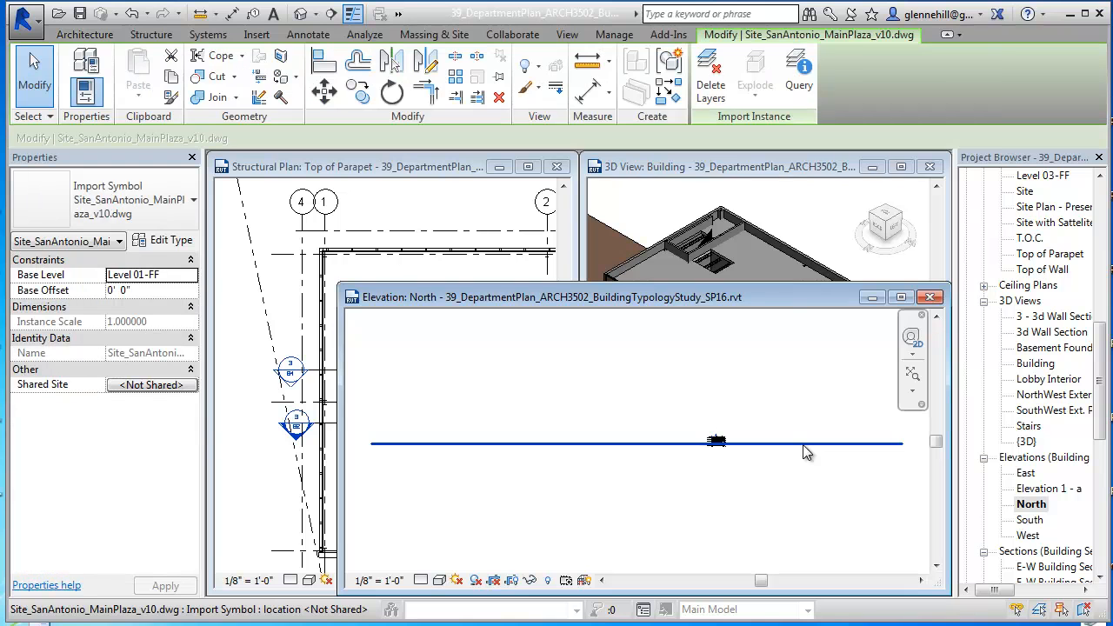
right_click(804, 452)
mouse_move(879, 137)
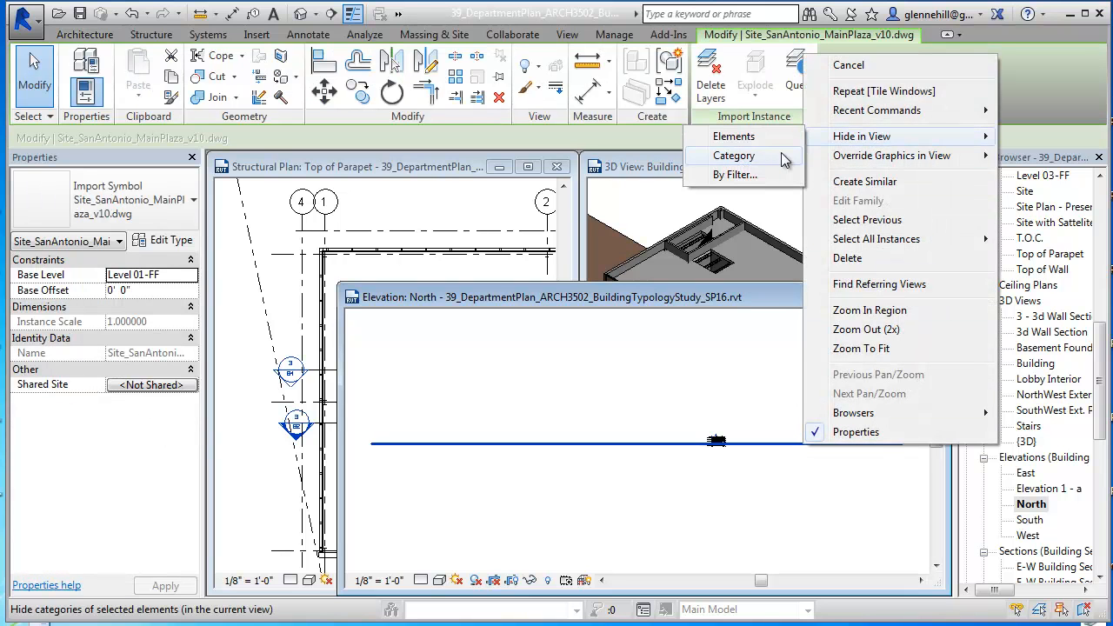
left_click(753, 139)
scroll(730, 453, "up", 5)
middle_click_drag(731, 439, 557, 535)
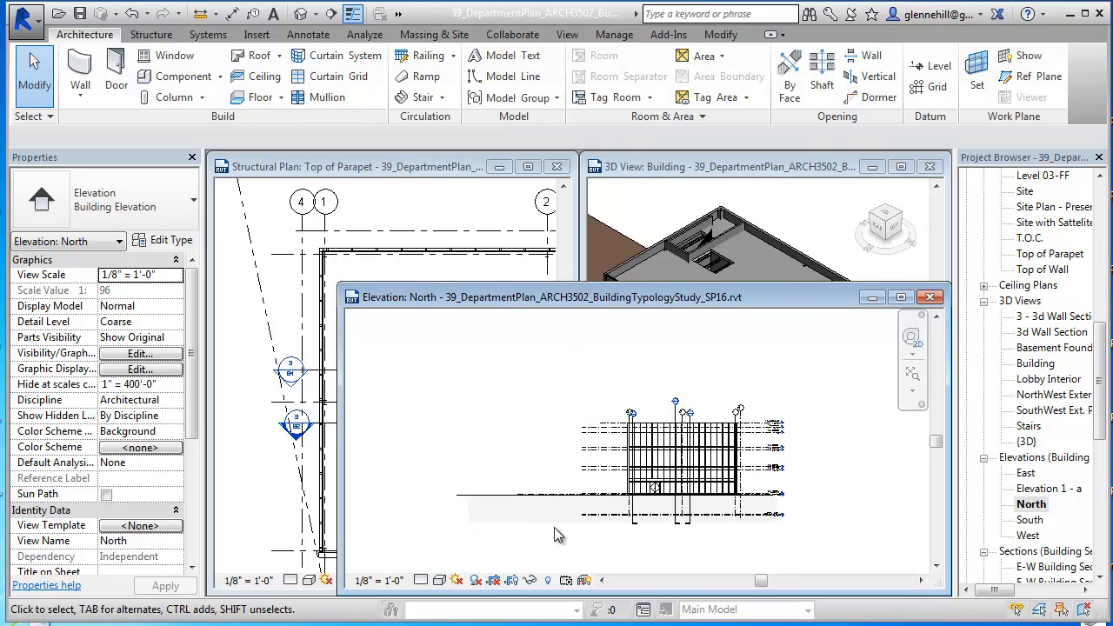
left_click(503, 495)
right_click(503, 493)
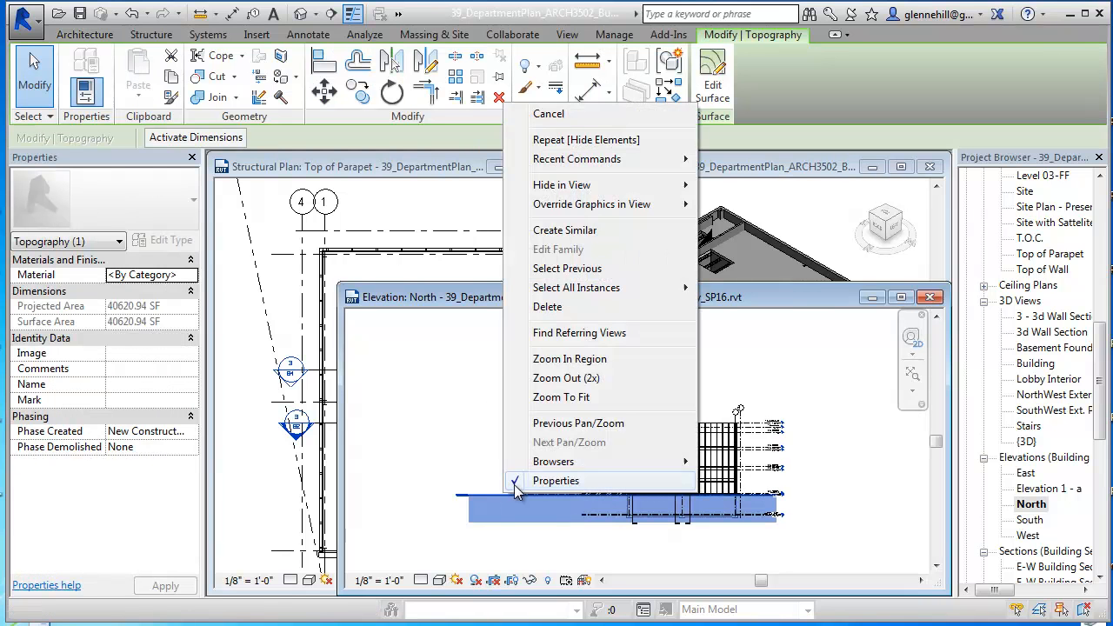
left_click(787, 443)
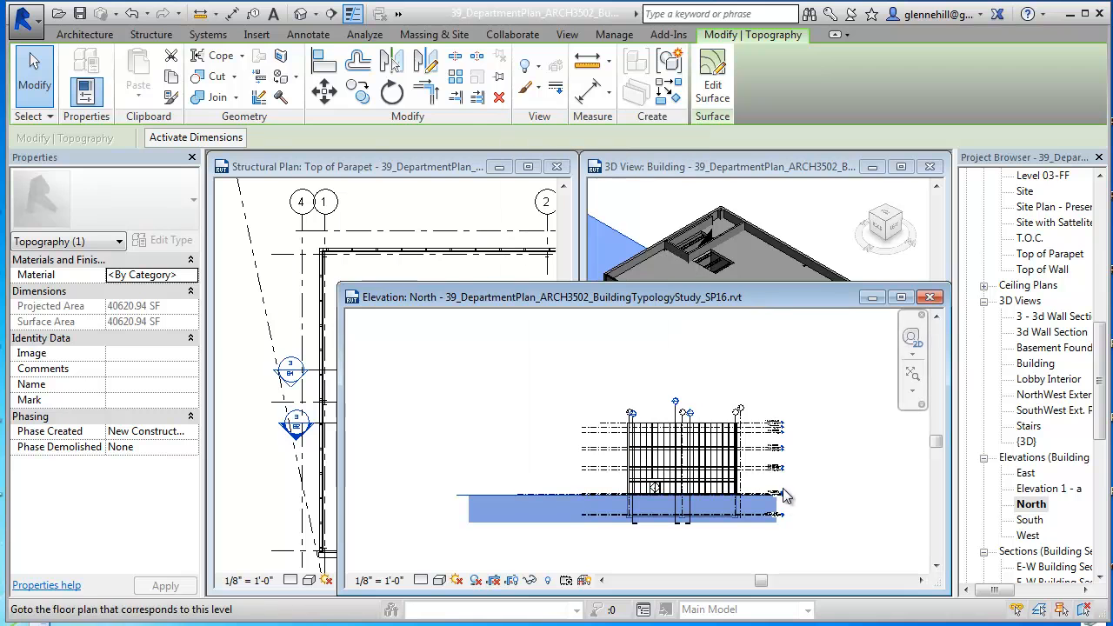
Step: Maximize the North elevation view, with the building facade and its levels filling the drawing area
scroll(795, 409, "up", 4)
left_click(902, 297)
middle_click_drag(713, 335, 764, 414)
scroll(669, 395, "up", 2)
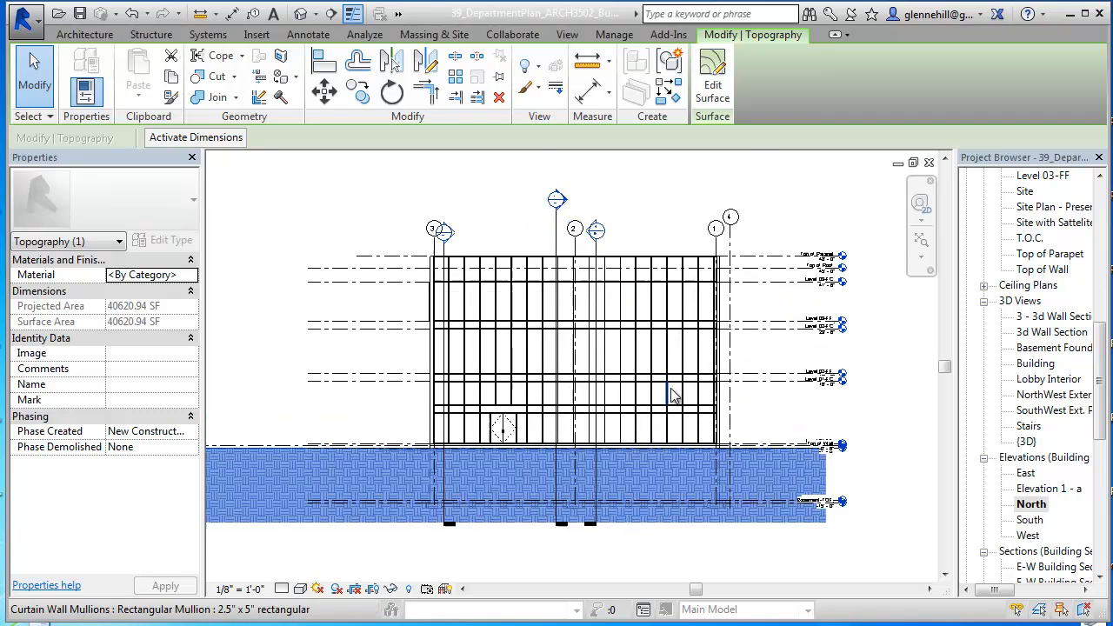
Step: Examine the facade's horizontal mullions above the entrance door and the position of grid 4 in the North elevation
scroll(671, 396, "up", 2)
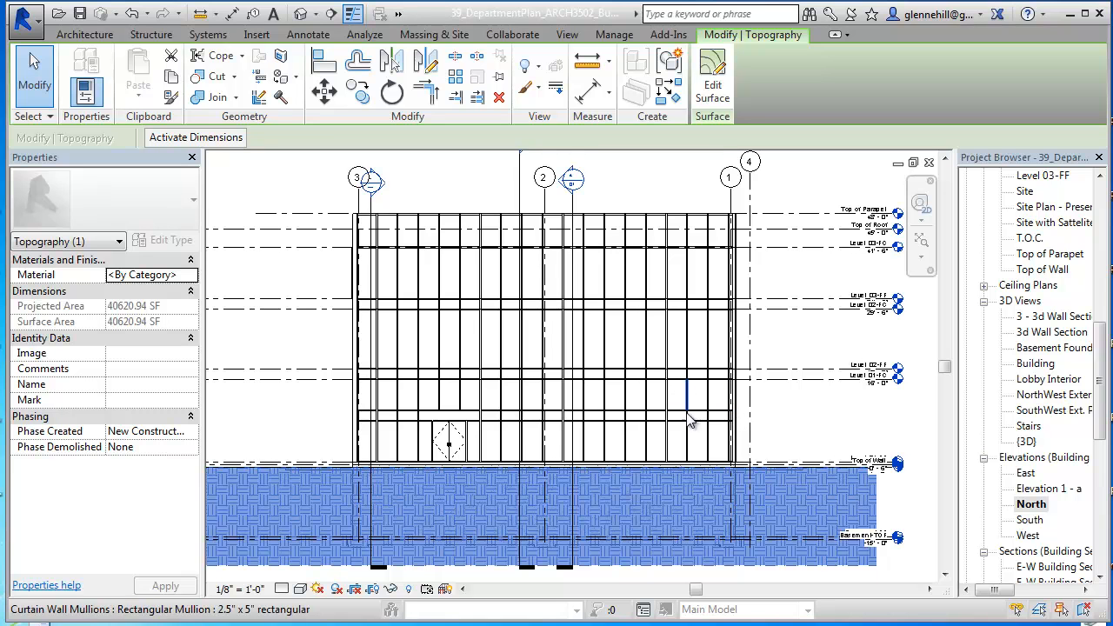
scroll(700, 419, "up", 2)
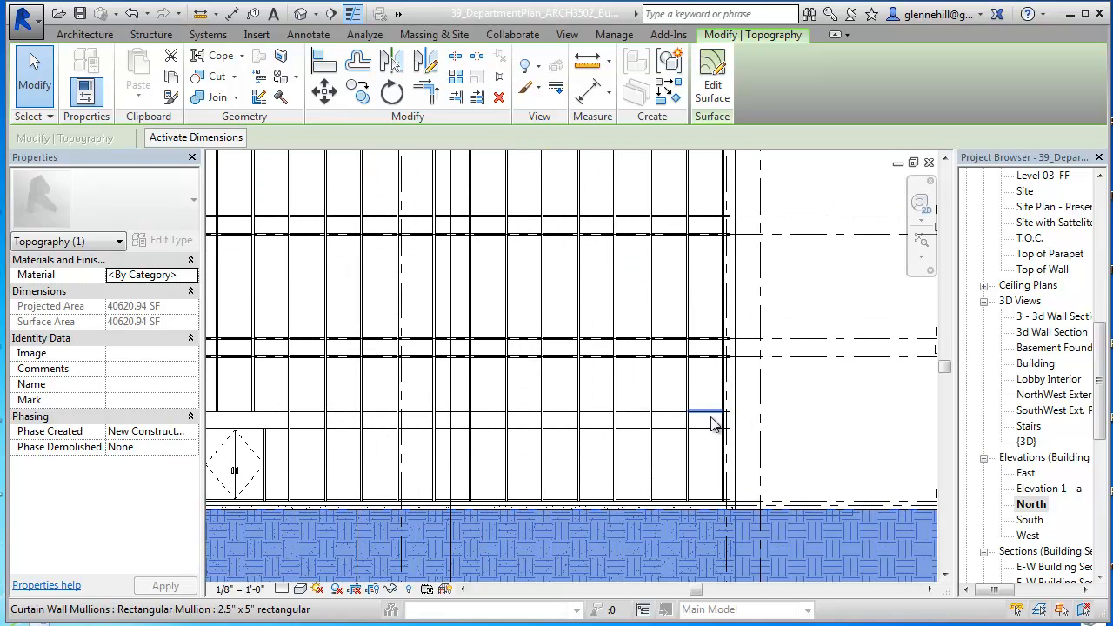
middle_click_drag(304, 422, 435, 381)
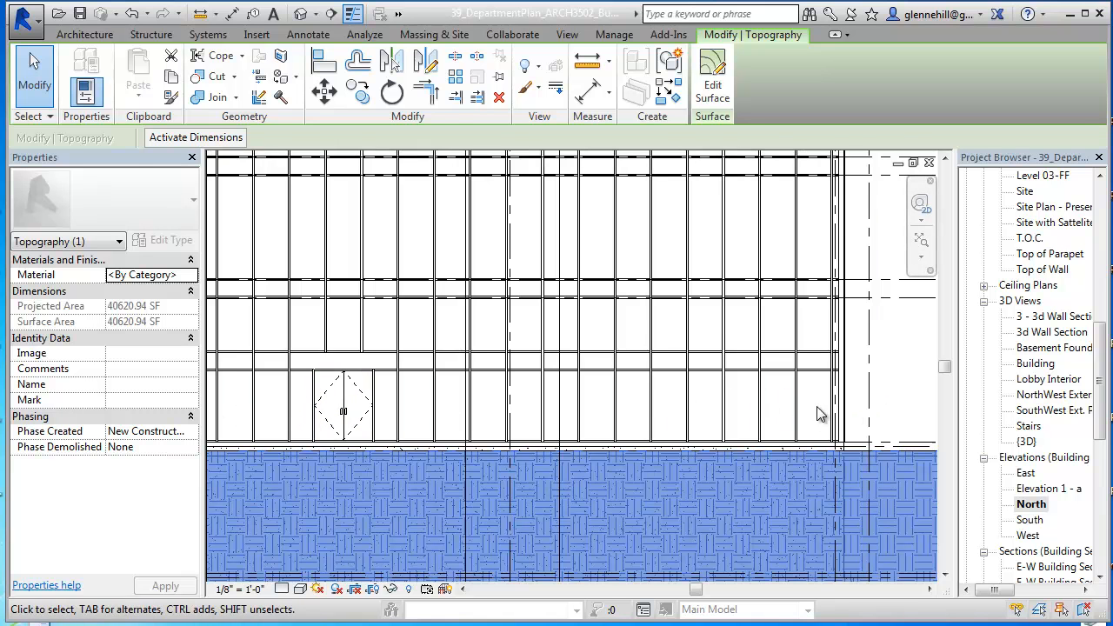
scroll(866, 387, "down", 2)
middle_click_drag(870, 385, 864, 436)
scroll(864, 417, "down", 1)
scroll(868, 420, "down", 1)
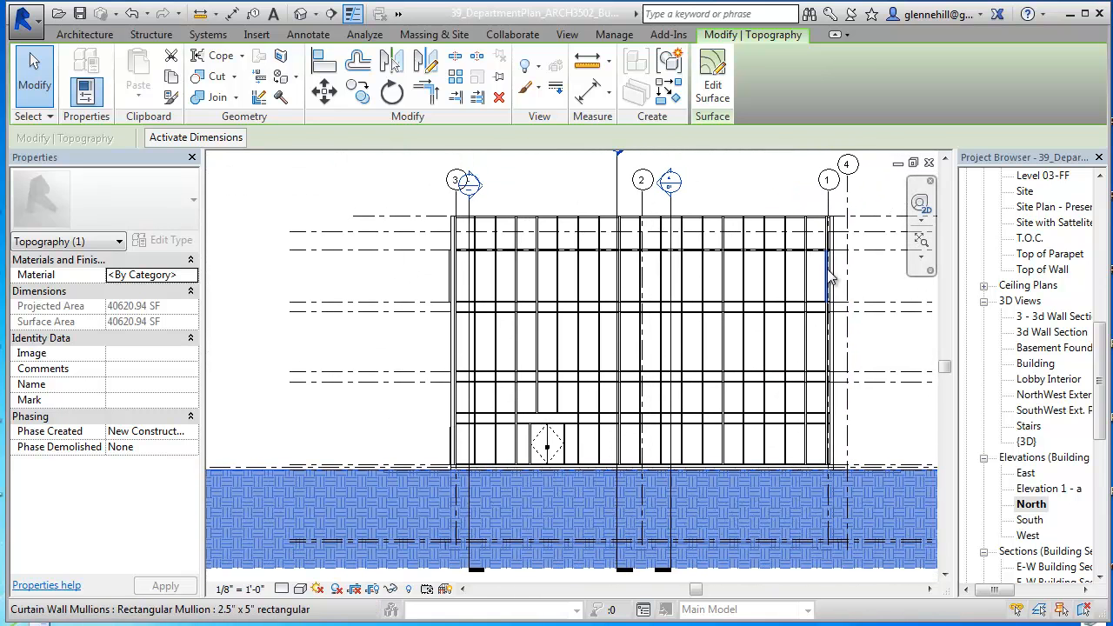
left_click(848, 208)
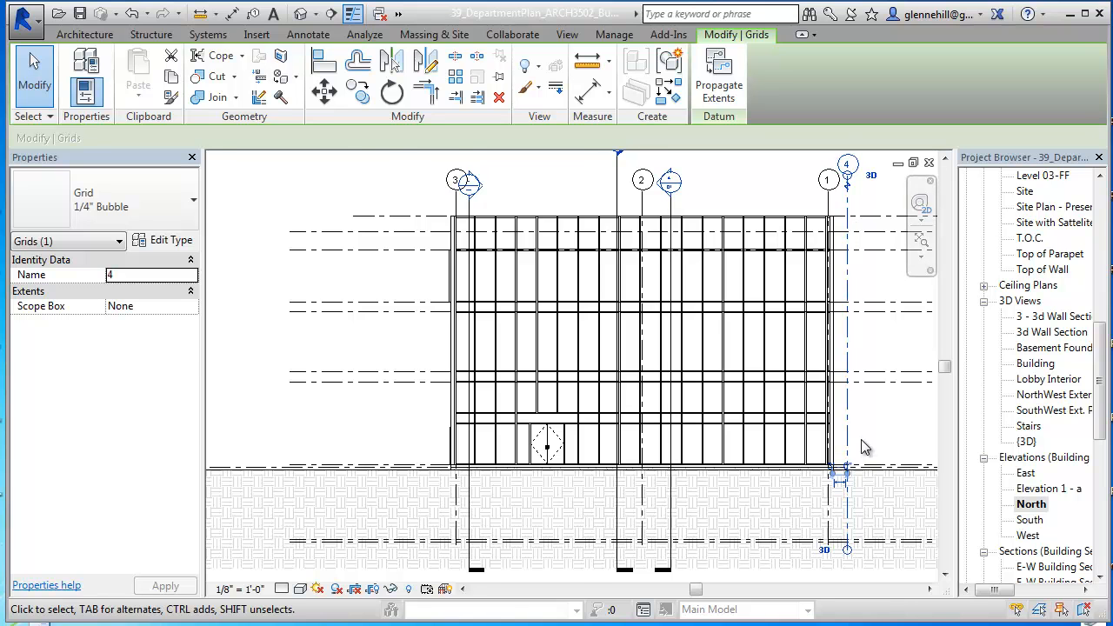
scroll(862, 447, "up", 1)
middle_click_drag(867, 447, 679, 435)
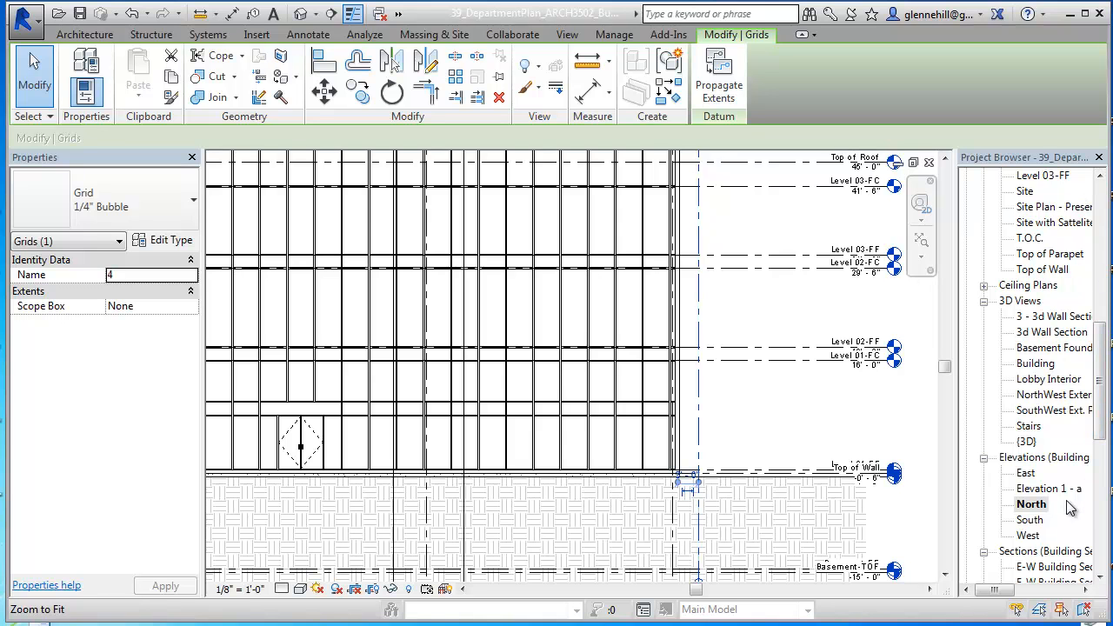
Step: Draw a new level at about 10'-0" along the mullion above the entrance door, ending in line with the other level heads
left_click(110, 39)
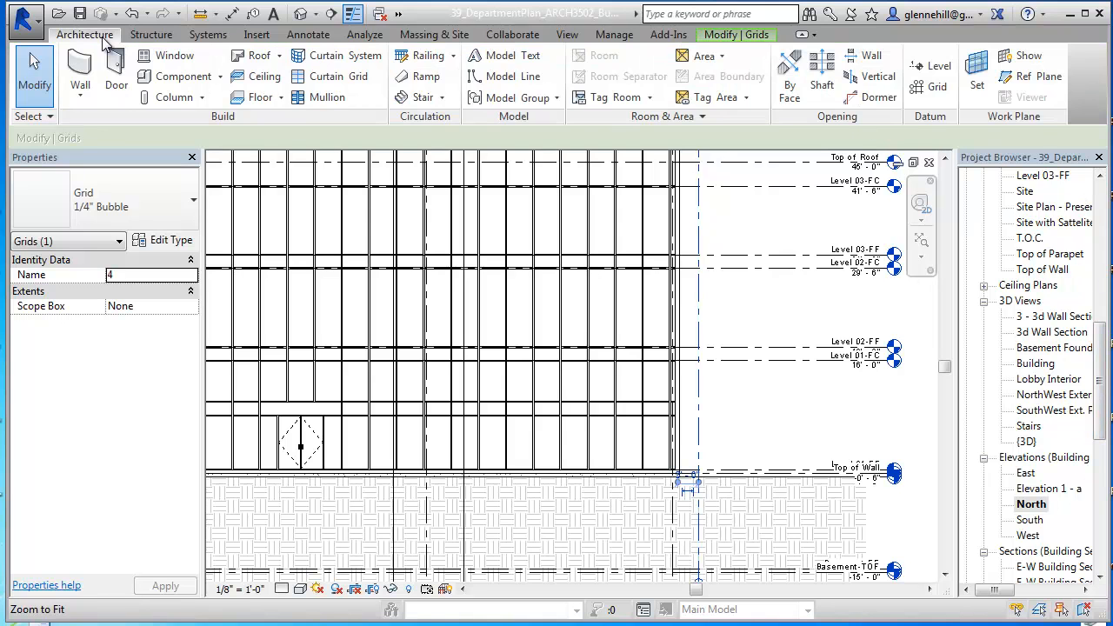
left_click(933, 66)
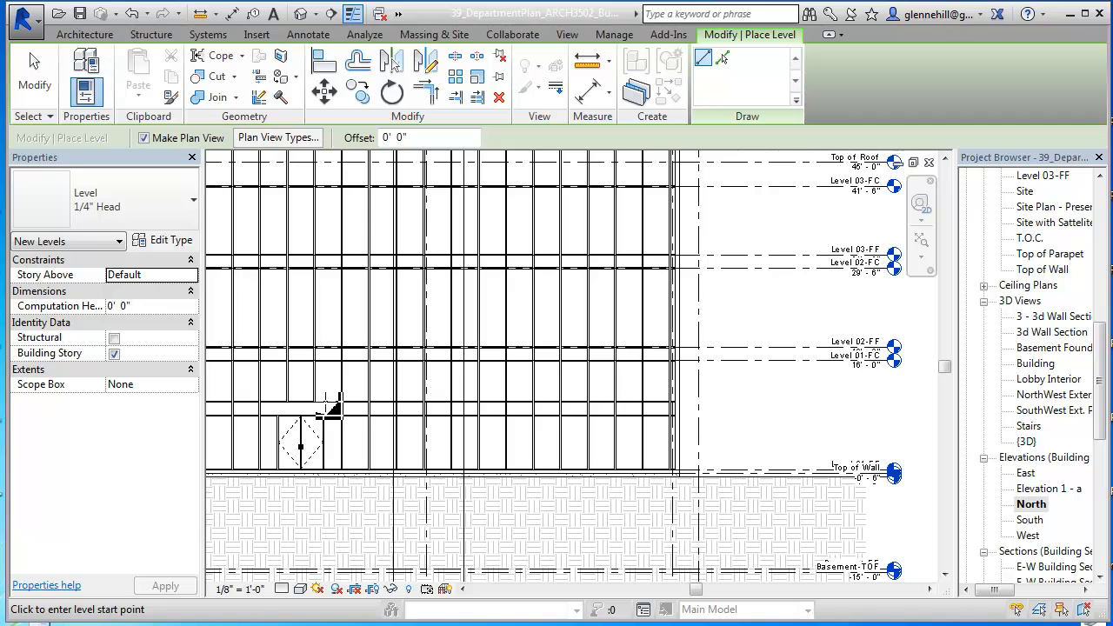
left_click(331, 405)
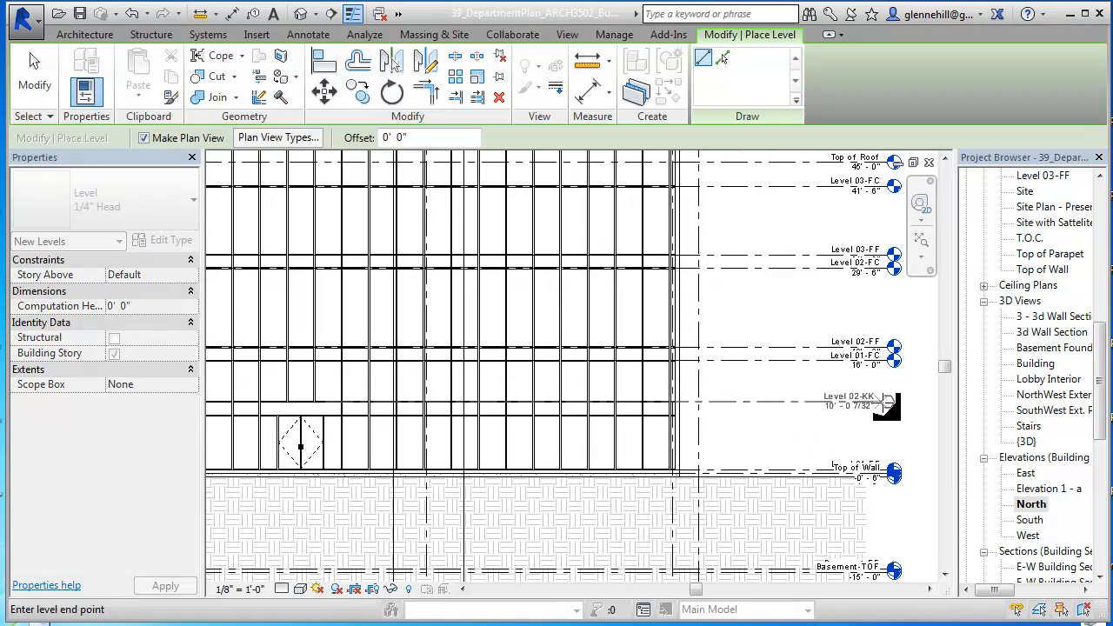
left_click(887, 401)
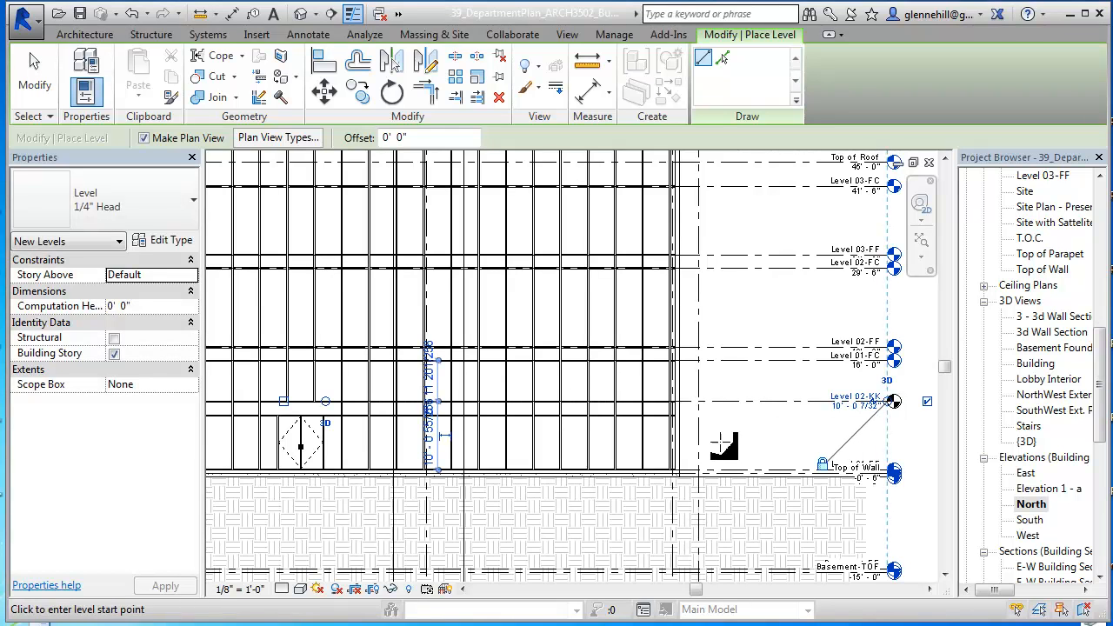
Step: Rename the new level as Bottom of Screen, rename its corresponding views too, and end level placement
left_click(856, 396)
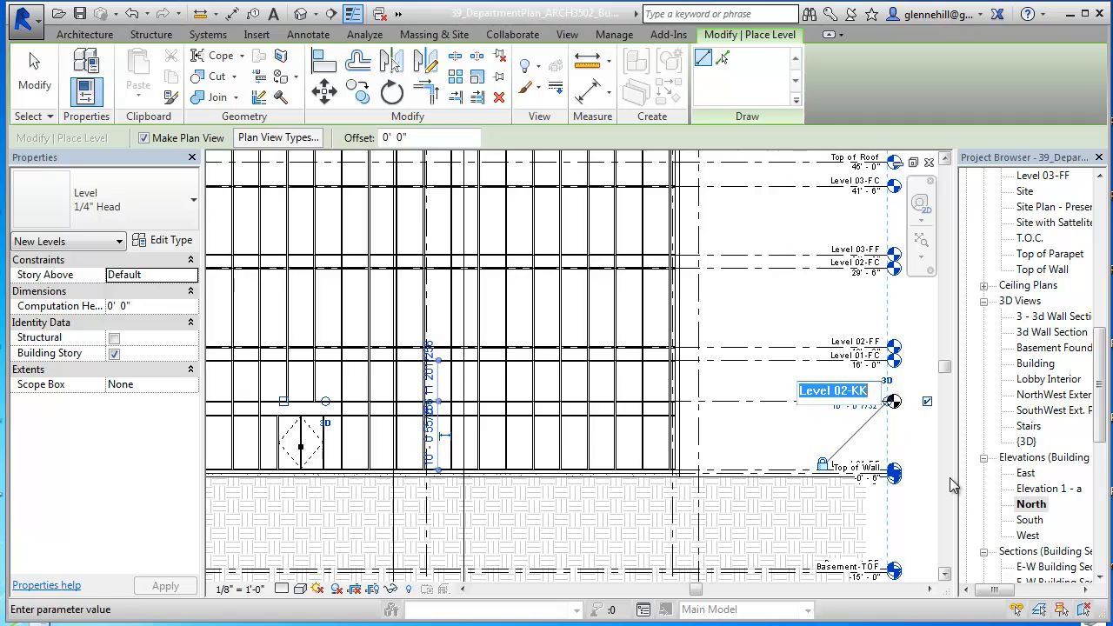
type("Bott")
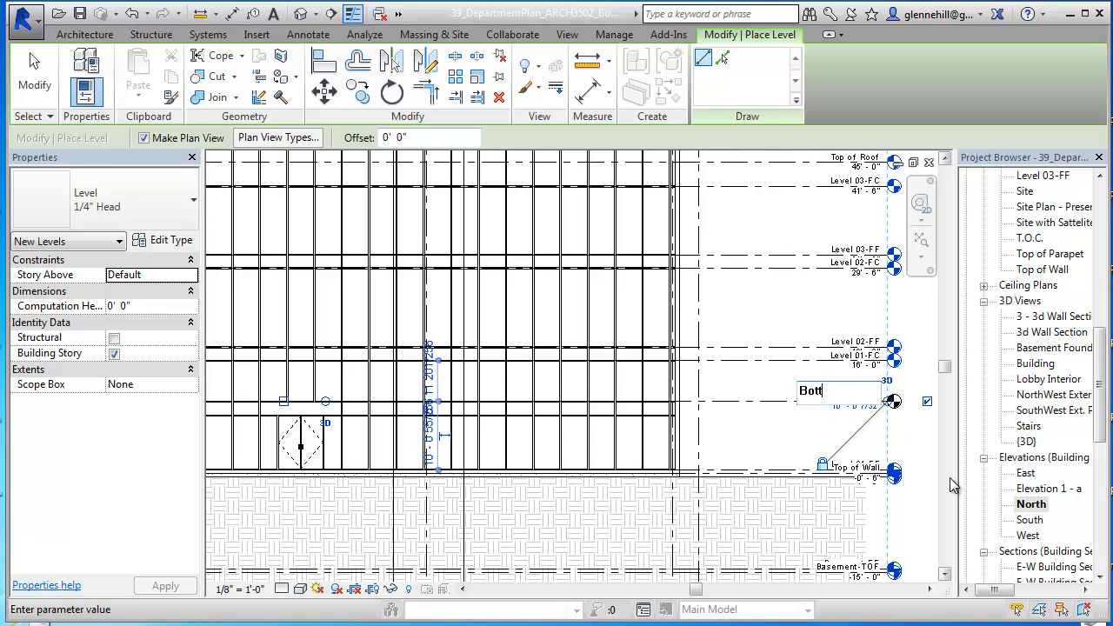
type("om of Screen")
key("Return")
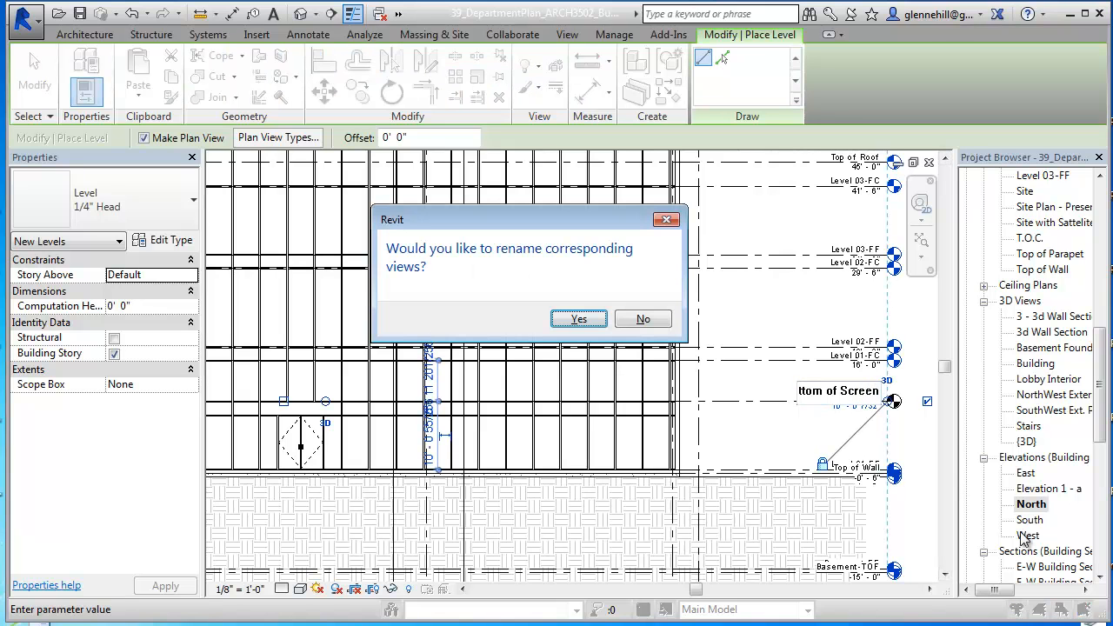
left_click(580, 319)
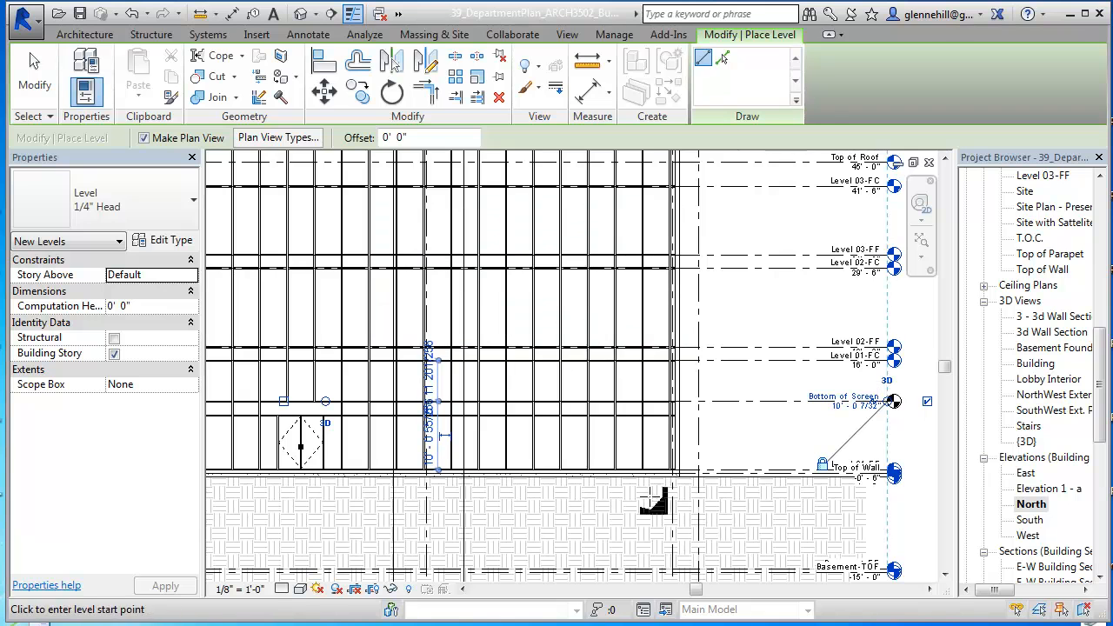
left_click(28, 59)
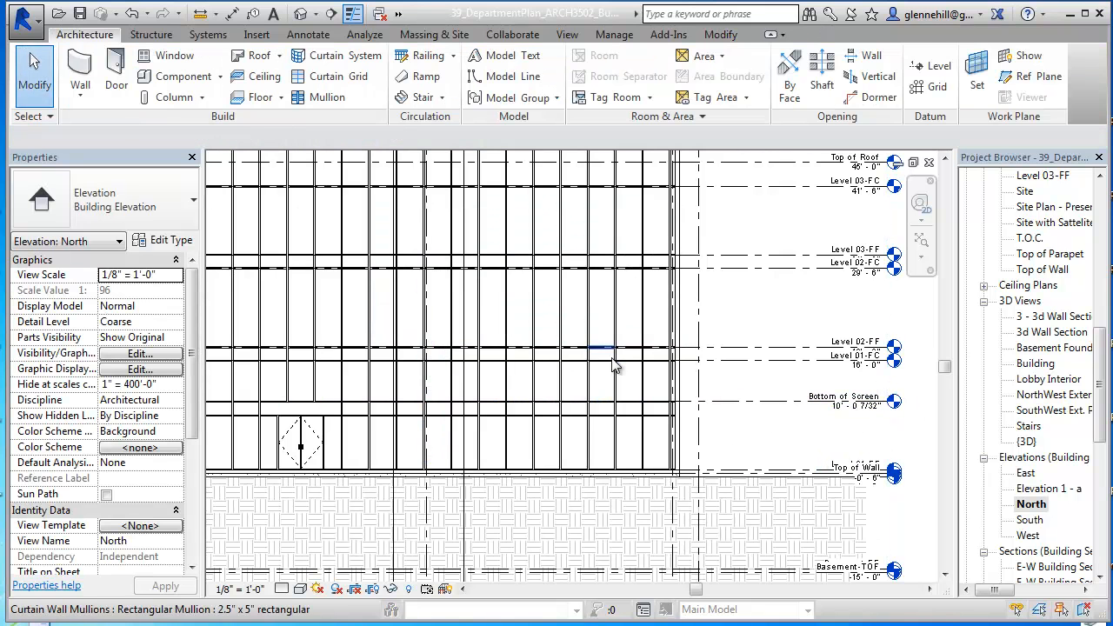
Step: Extend the free end of the Bottom of Screen level past grid 3 to align with the ends of the other levels
left_click(715, 399)
scroll(733, 453, "down", 2)
scroll(733, 451, "down", 1)
middle_click_drag(601, 457, 772, 451)
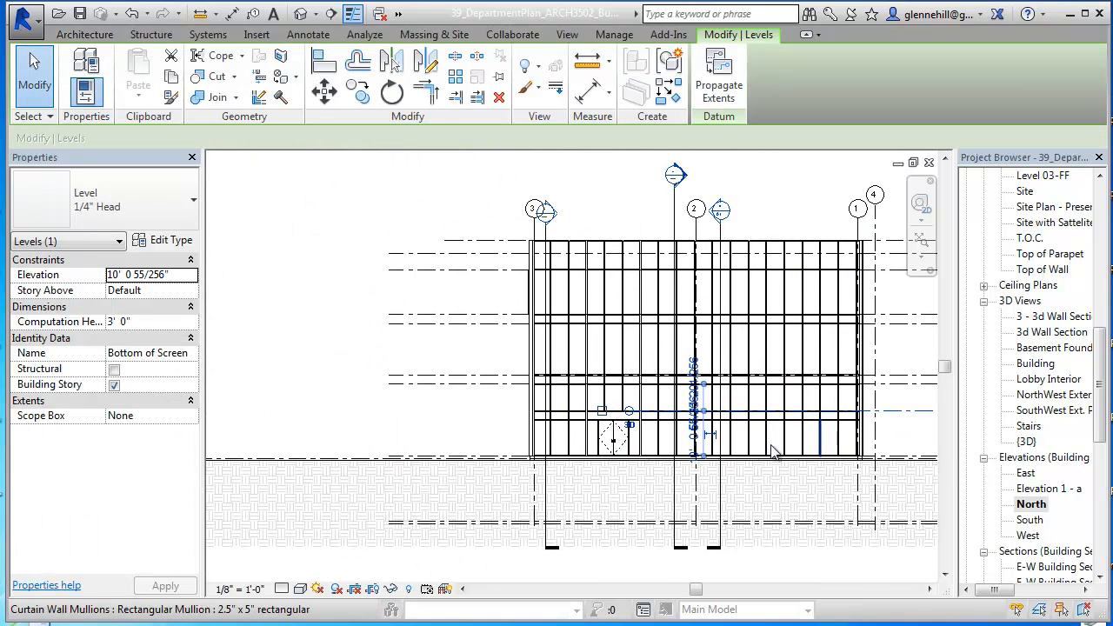
left_click_drag(628, 410, 389, 411)
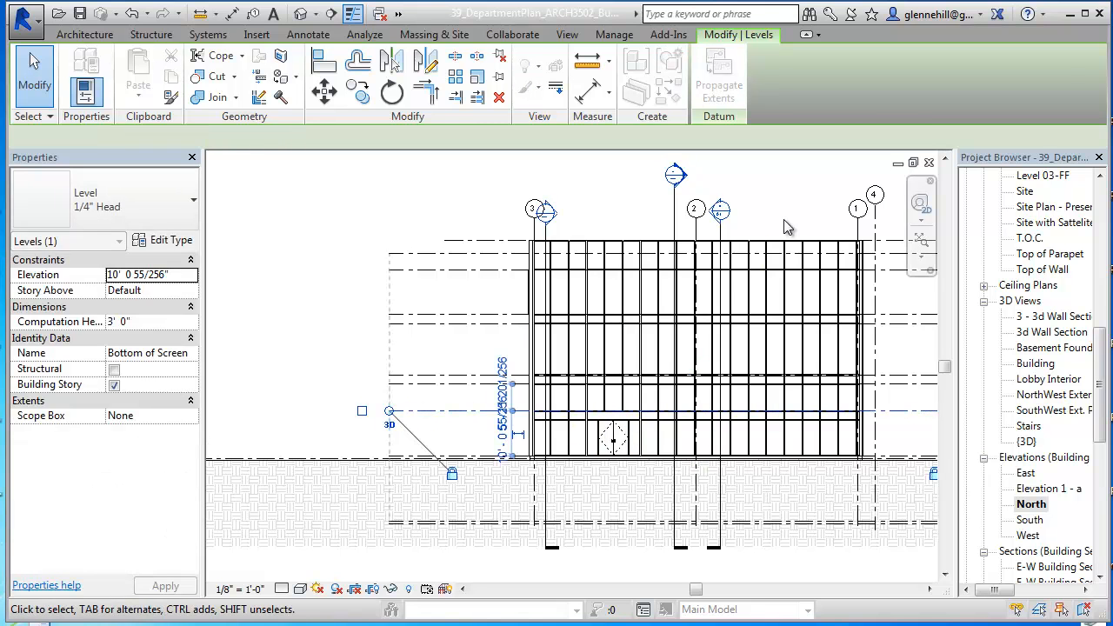
left_click(787, 223)
middle_click_drag(791, 224, 653, 255)
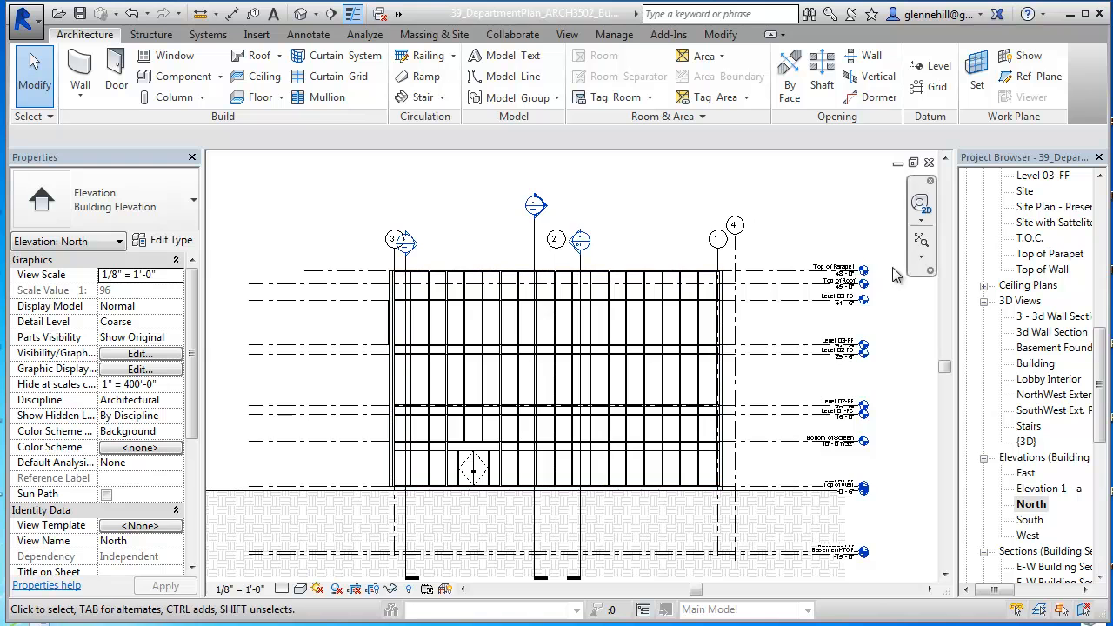
Step: Examine the level names and elevations from Top of Parapet down to Bottom of Screen in the North elevation
scroll(883, 267, "up", 2)
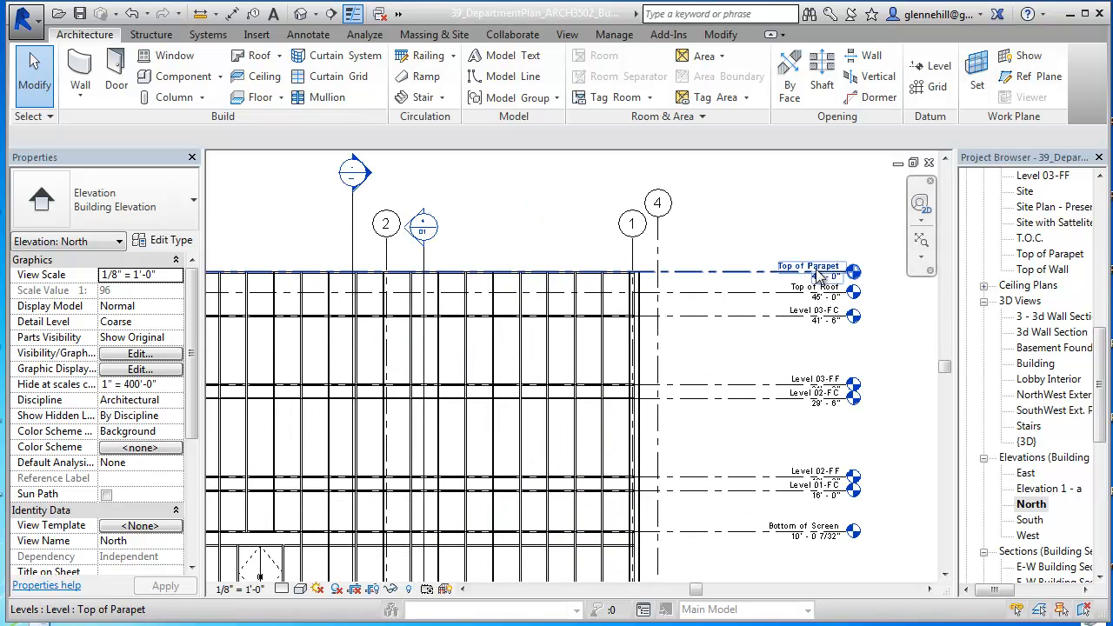
scroll(817, 275, "up", 2)
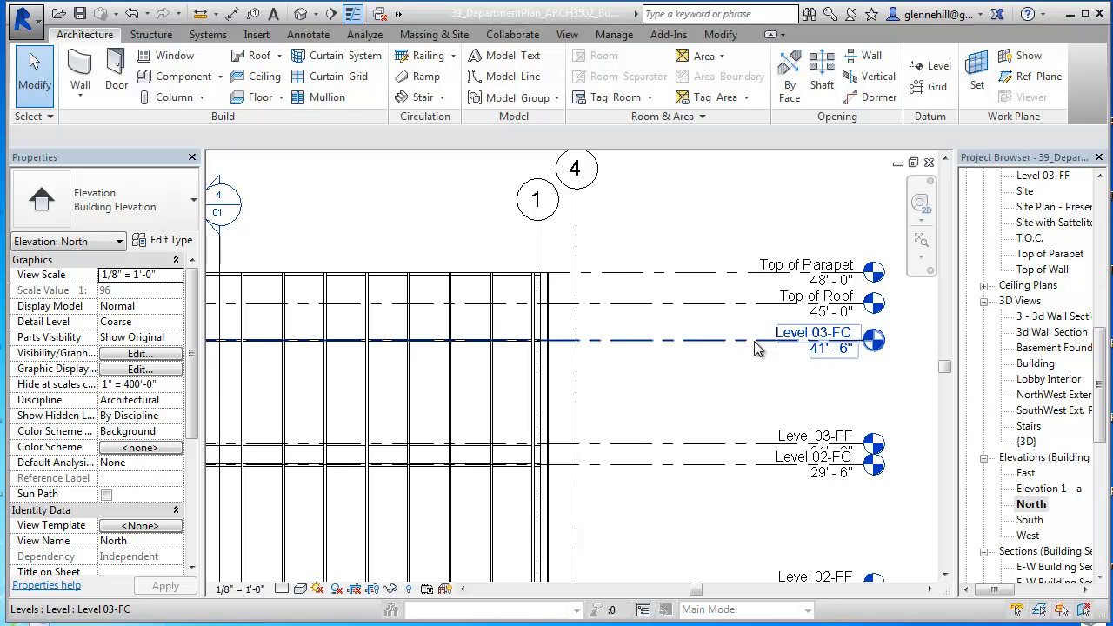
scroll(737, 346, "down", 1)
scroll(743, 373, "down", 4)
mouse_move(771, 412)
middle_mouse_down()
mouse_move(785, 330)
mouse_move(774, 384)
middle_mouse_up()
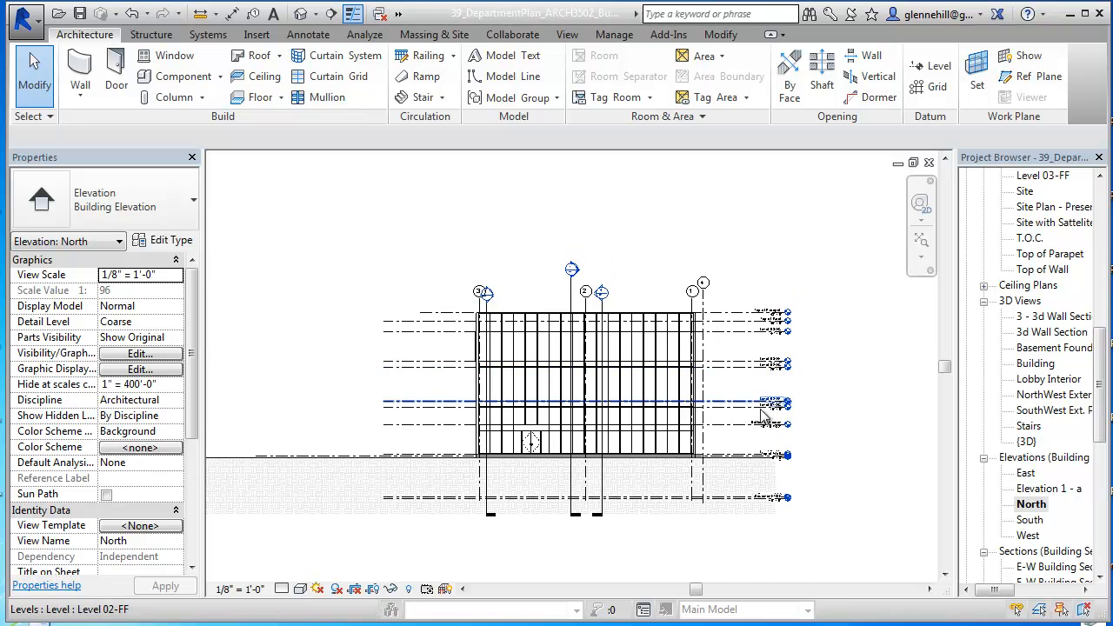
scroll(762, 418, "up", 3)
middle_click_drag(687, 239, 746, 345)
scroll(708, 365, "down", 3)
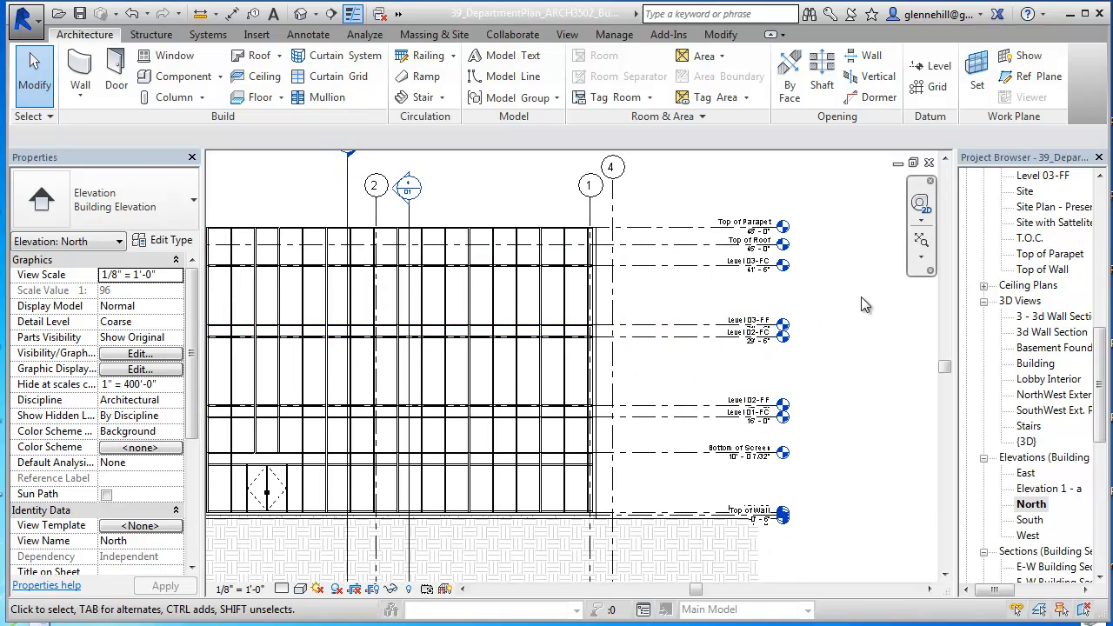
Step: Close the North elevation and tile the Top of Parapet plan beside the Building 3D view
key("w")
key("t")
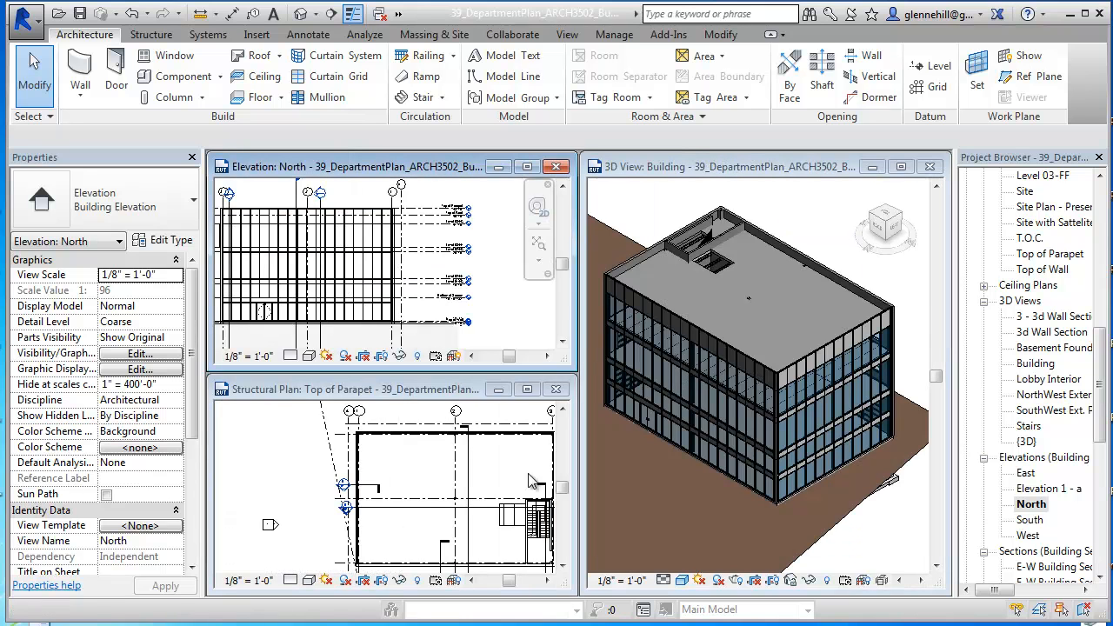
left_click(556, 171)
key("w")
key("t")
Step: Start the Wall tool for the Top of Parapet plan and choose the Curtain Wall 1 type
middle_click_drag(425, 354, 362, 442)
scroll(371, 402, "up", 2)
middle_click_drag(349, 304, 342, 423)
scroll(342, 422, "up", 1)
scroll(448, 392, "down", 3)
middle_click_drag(474, 393, 431, 390)
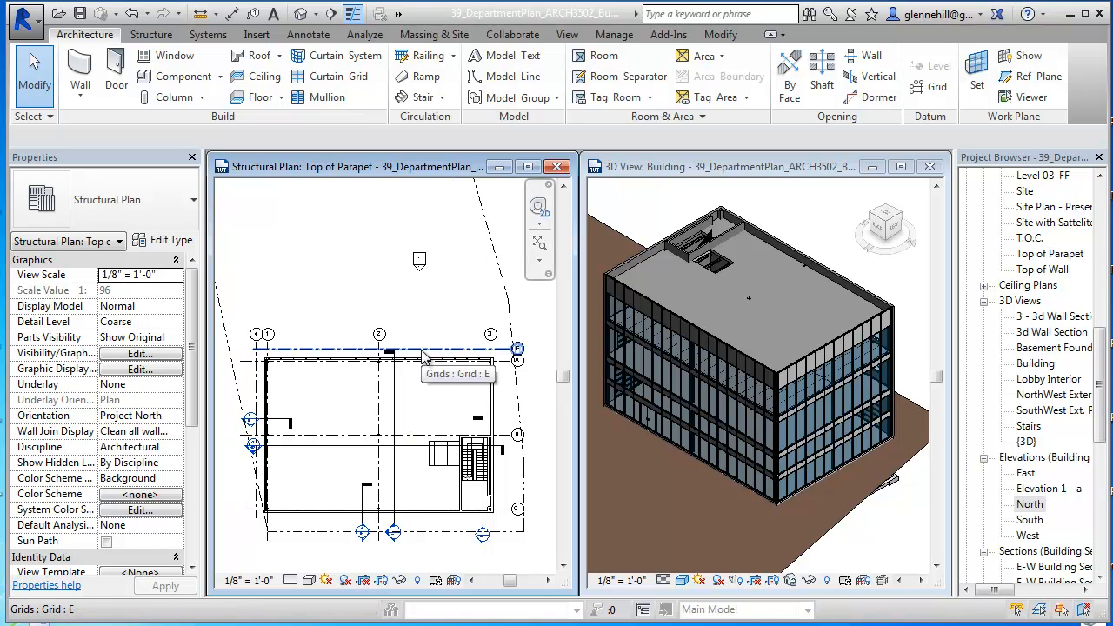
left_click(85, 70)
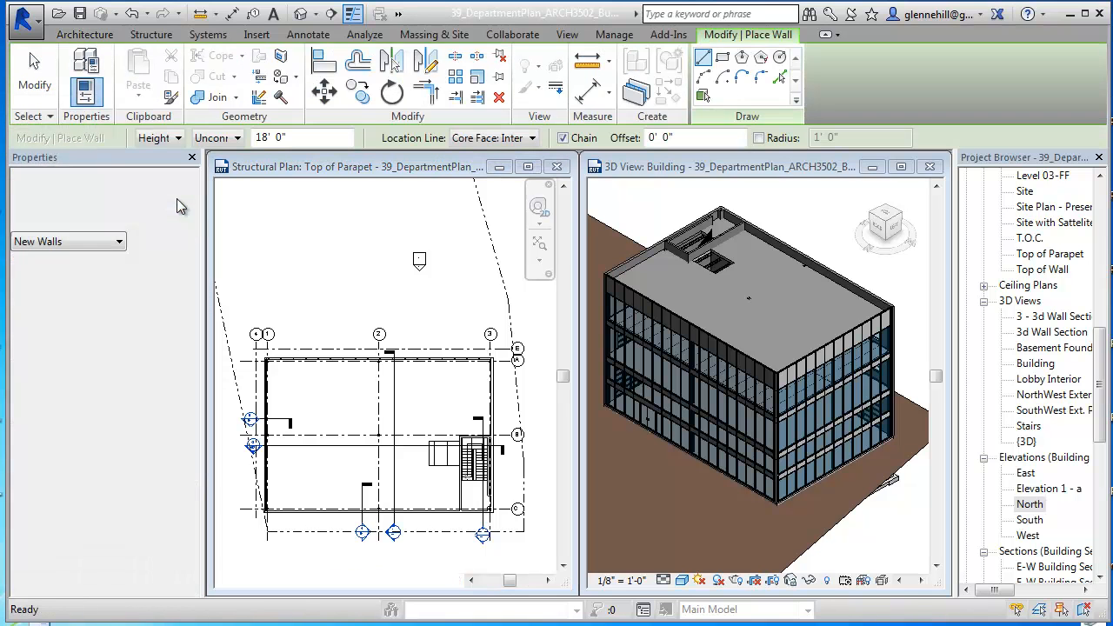
left_click(176, 199)
scroll(122, 409, "down", 3)
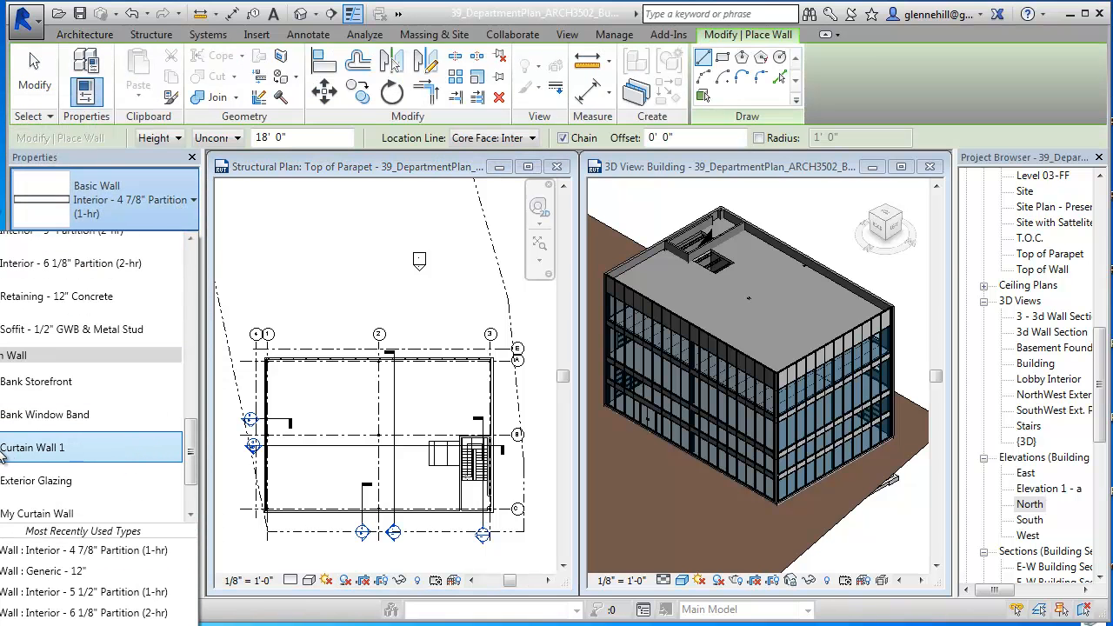
left_click(57, 455)
Step: Maximize the Top of Parapet plan and draw the curtain wall along grid E from grid 3 to grid 4
scroll(492, 353, "up", 3)
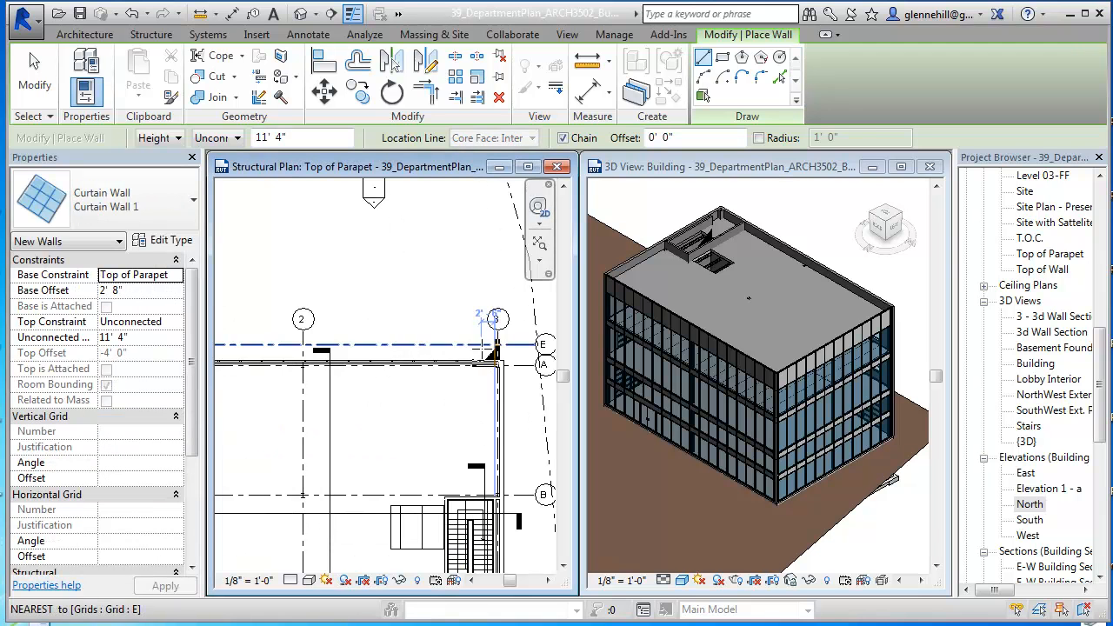
scroll(487, 357, "up", 3)
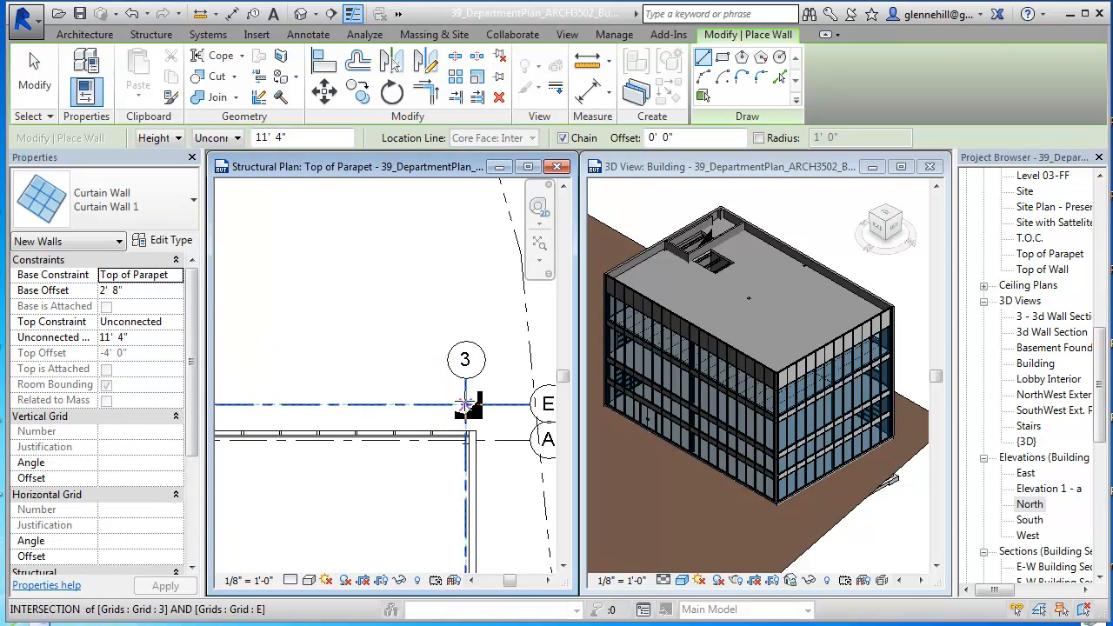
left_click(534, 172)
mouse_move(521, 387)
middle_mouse_down()
mouse_move(864, 332)
mouse_move(886, 346)
middle_mouse_up()
left_click(840, 365)
scroll(504, 370, "down", 3)
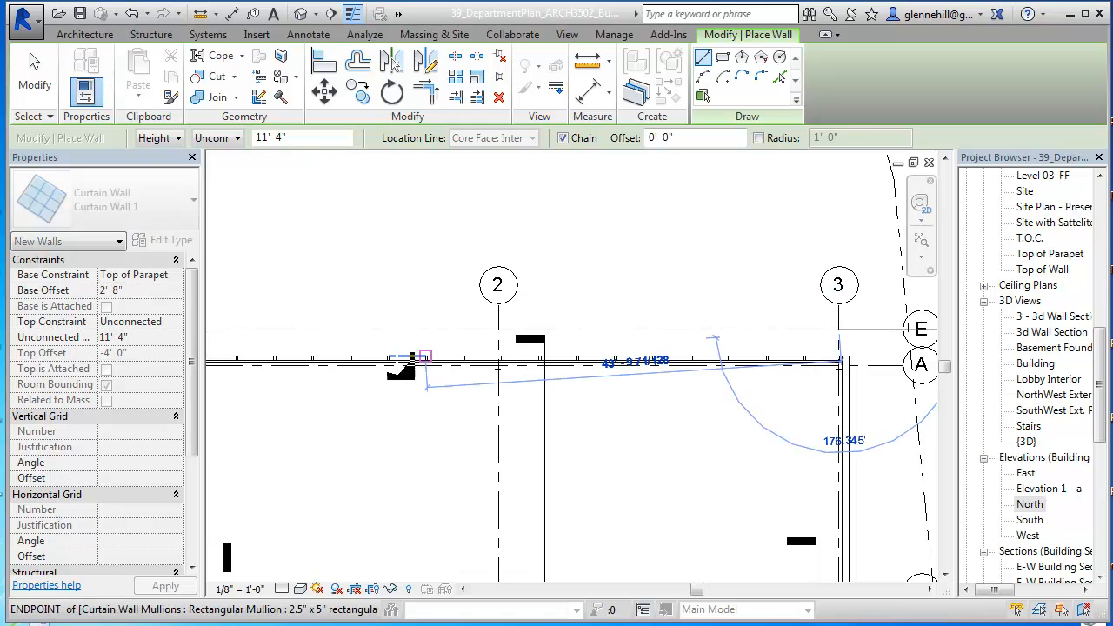
middle_click_drag(412, 404, 672, 403)
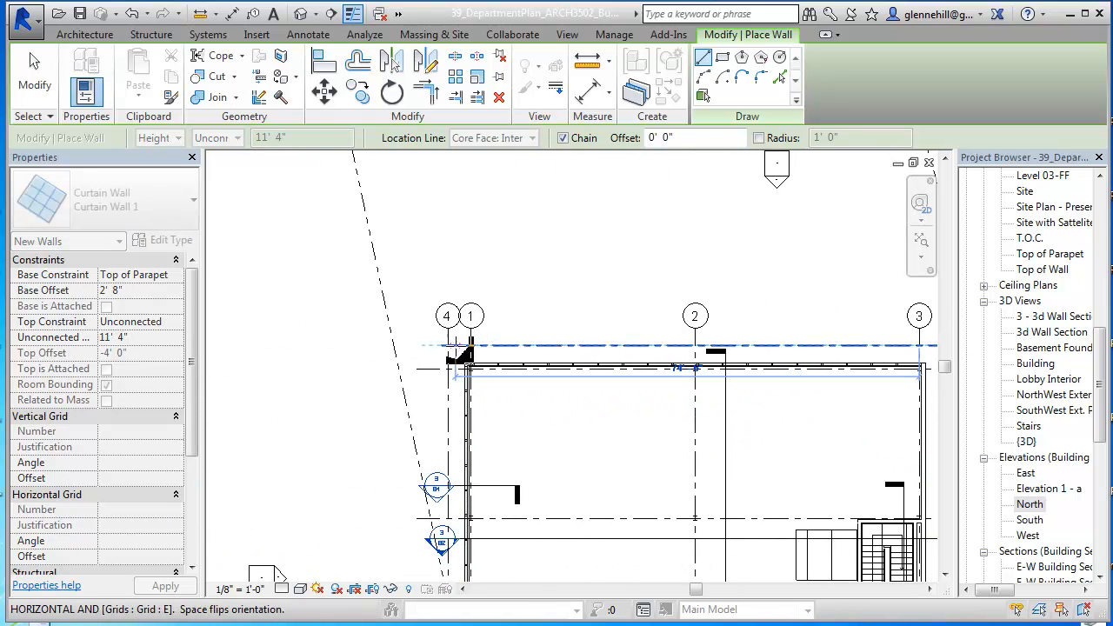
left_click(448, 348)
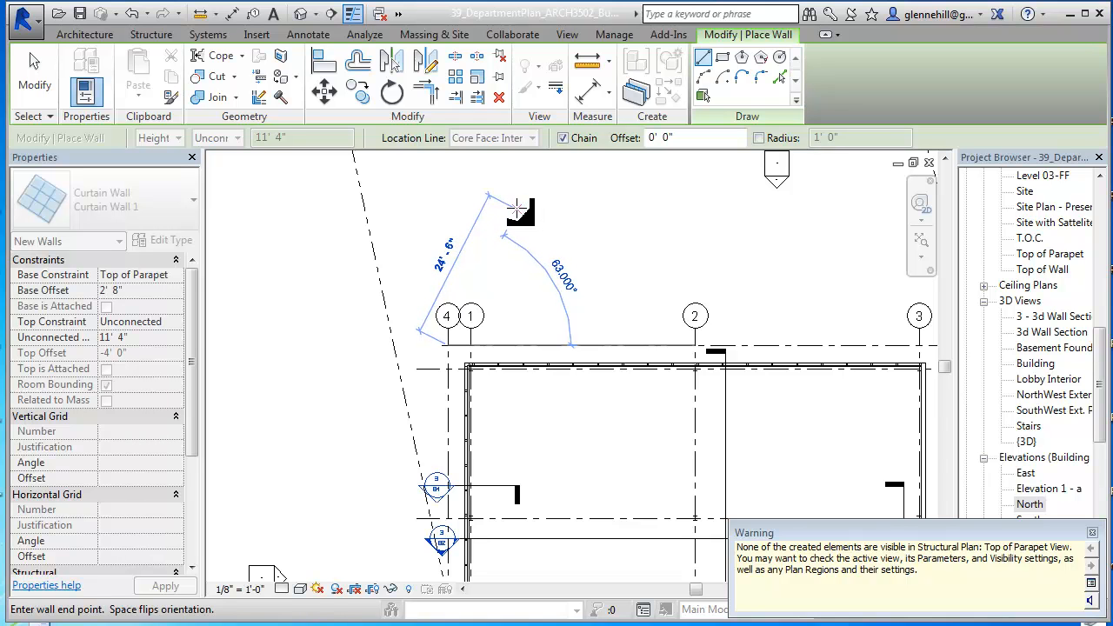
Step: End the wall command, dismiss the visibility warning and open the Top of Parapet floor plan
key("Escape")
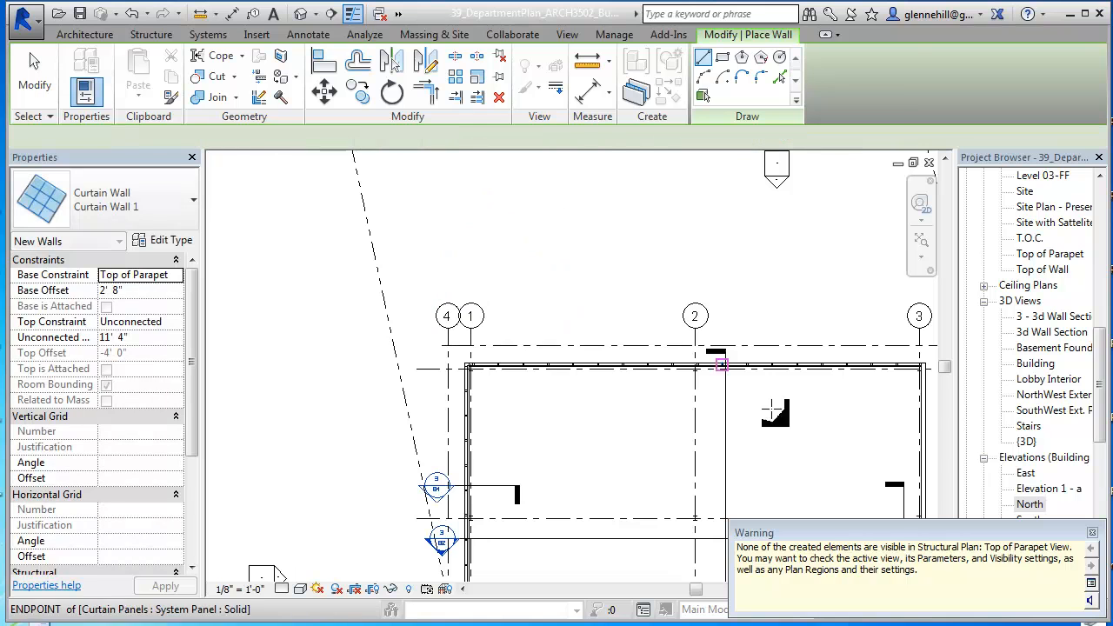
left_click(1092, 534)
left_click_drag(1102, 378, 1102, 217)
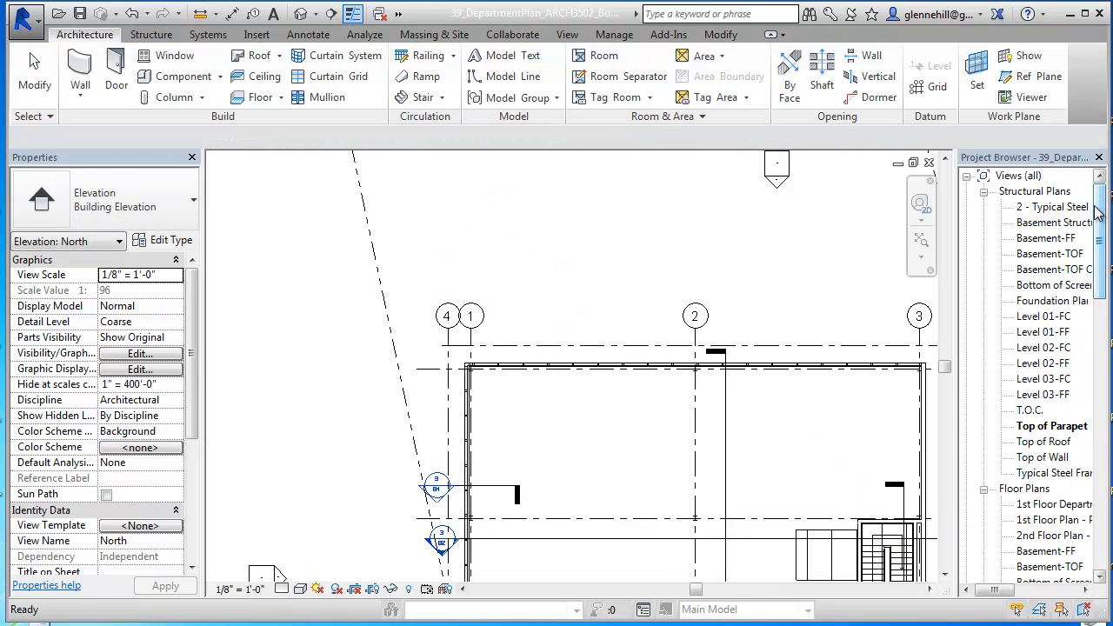
left_click(984, 192)
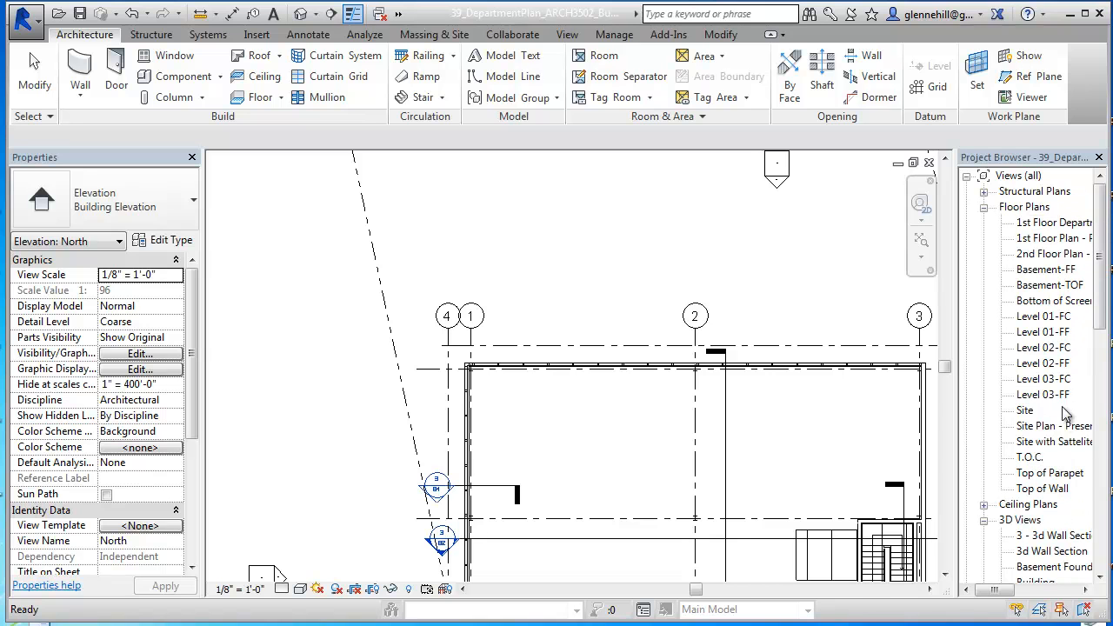
double_click(1049, 474)
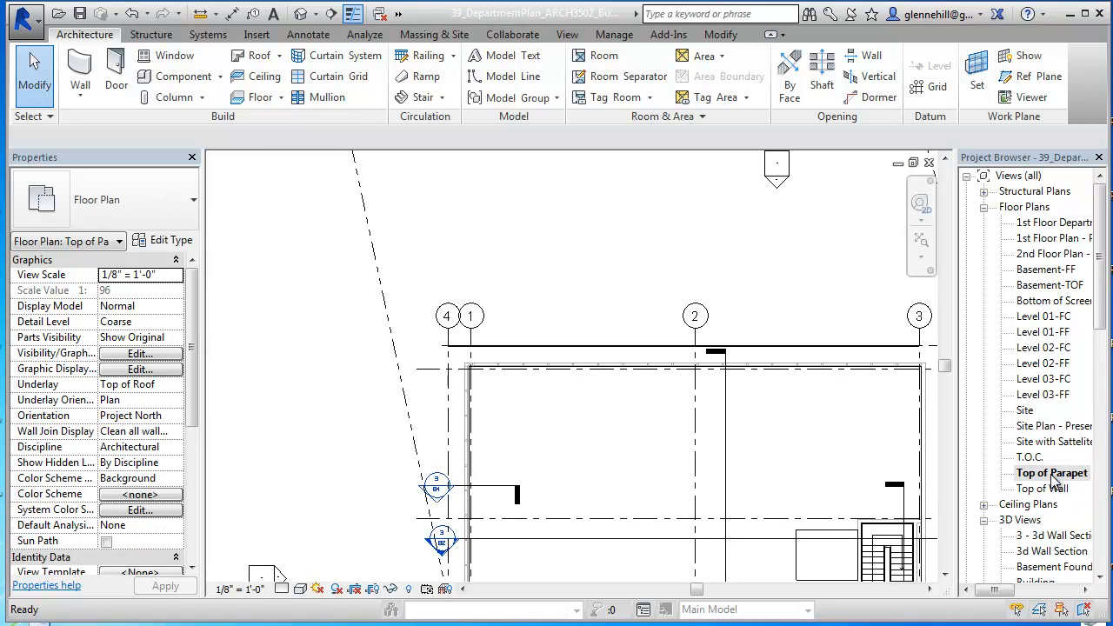
Step: Close the Top of Parapet structural plan and maximize the floor plan of the same name
left_click(913, 163)
left_click(390, 535)
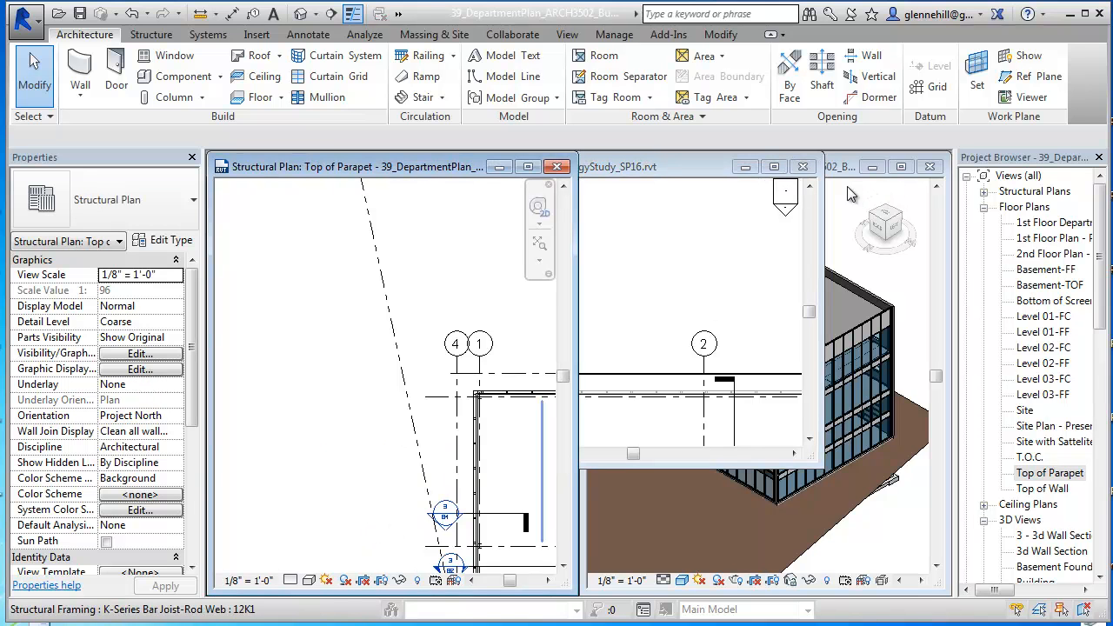
left_click(558, 166)
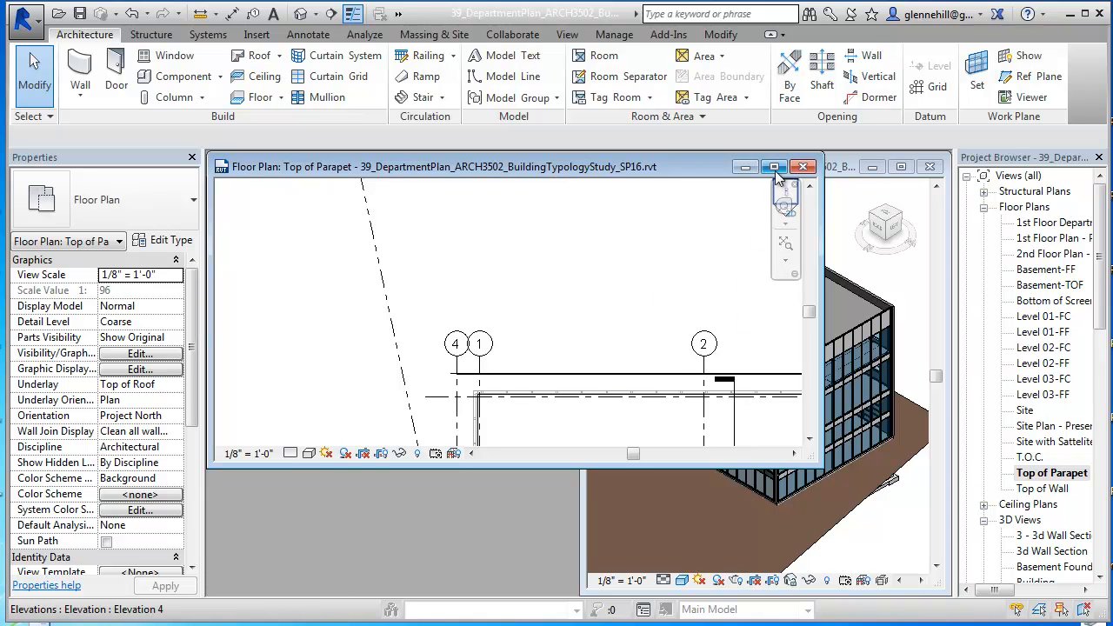
left_click(774, 166)
Step: Select the curtain wall on grid E in the floor plan and open the N-S Building Section from its section head
middle_click_drag(586, 408, 492, 316)
scroll(490, 300, "up", 2)
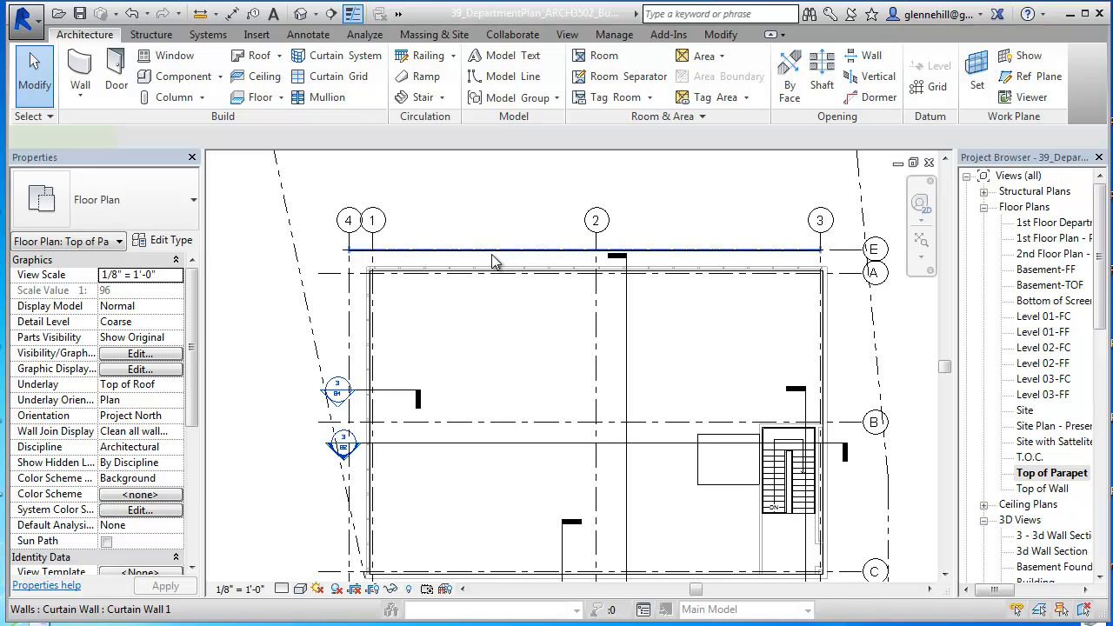
left_click(491, 271)
scroll(472, 372, "up", 1)
middle_click_drag(481, 381, 539, 427)
scroll(530, 417, "up", 1)
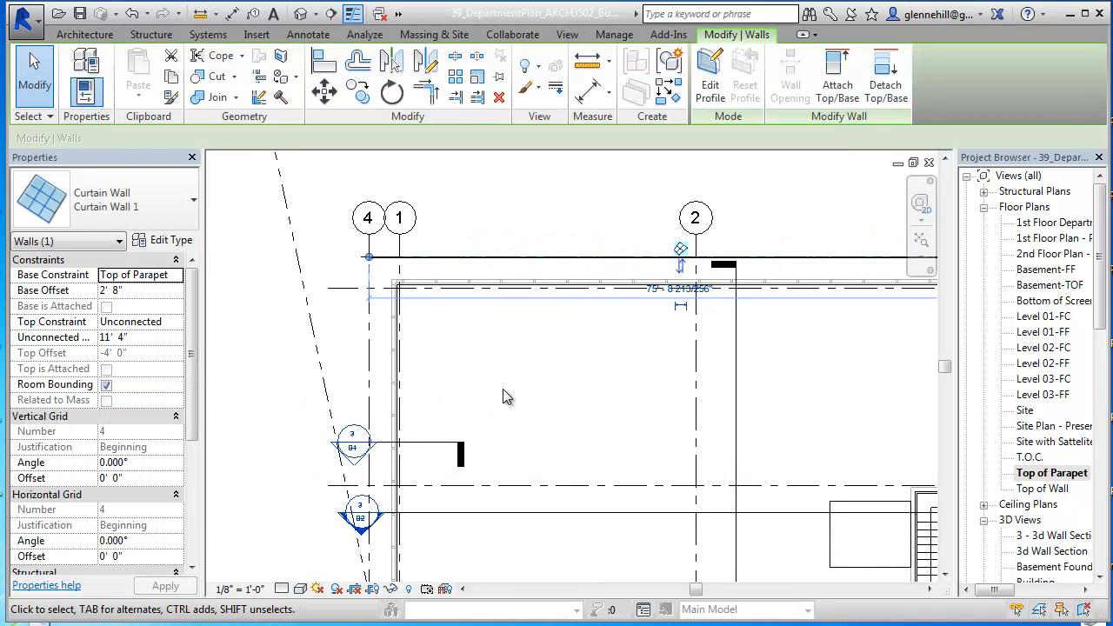
scroll(531, 306, "down", 1)
middle_click_drag(561, 325, 509, 273)
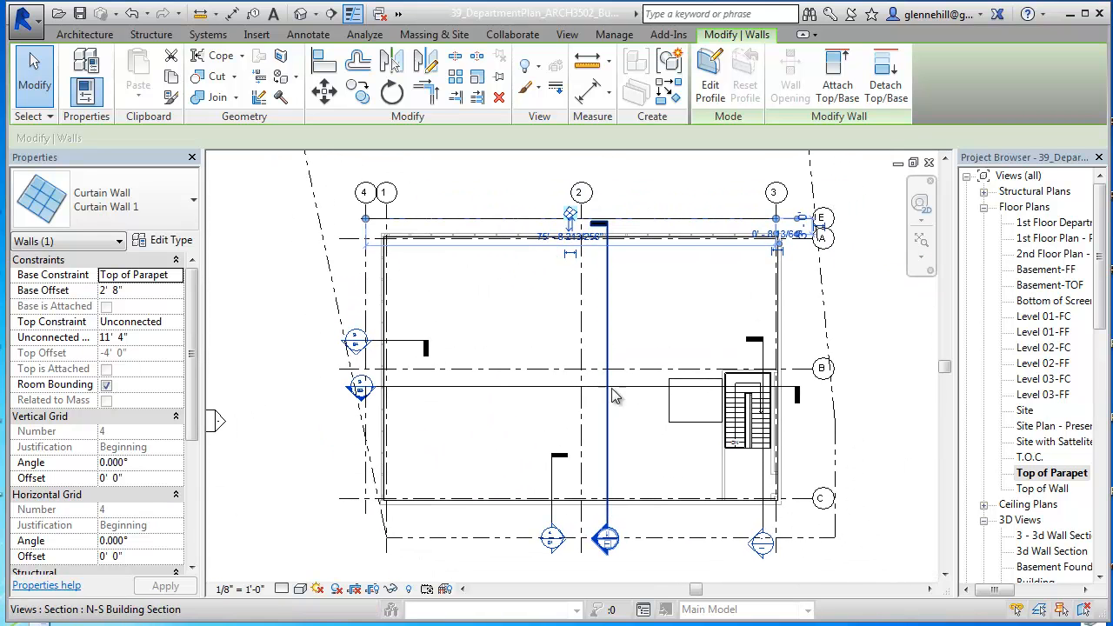
double_click(610, 547)
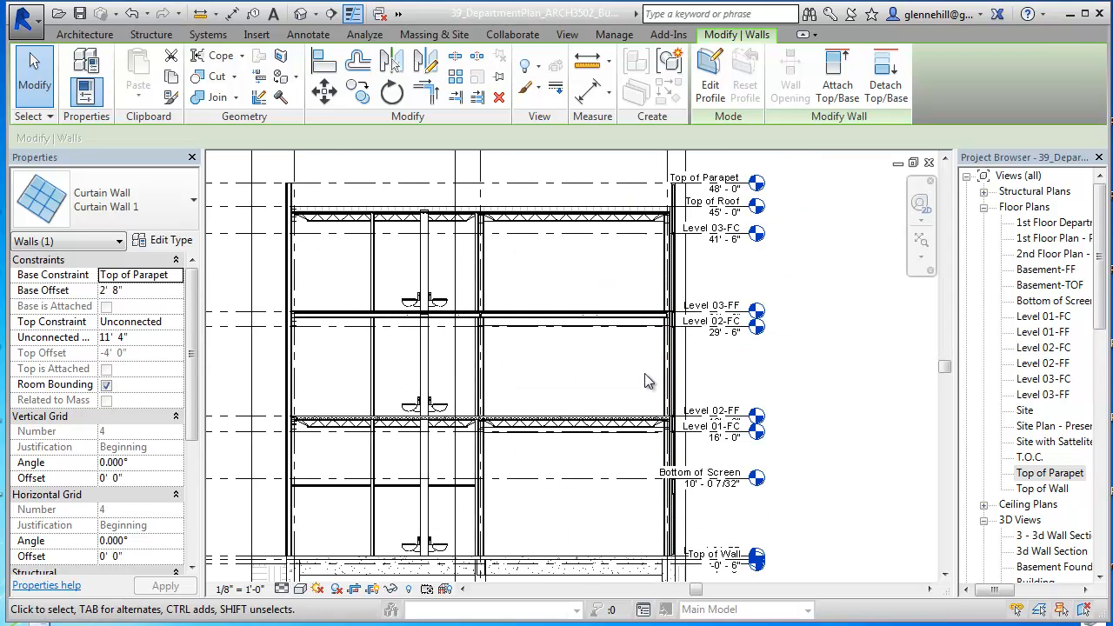
Step: Widen the section's crop region past grid A so that it takes in grid E
scroll(720, 353, "up", 4)
scroll(713, 348, "down", 3)
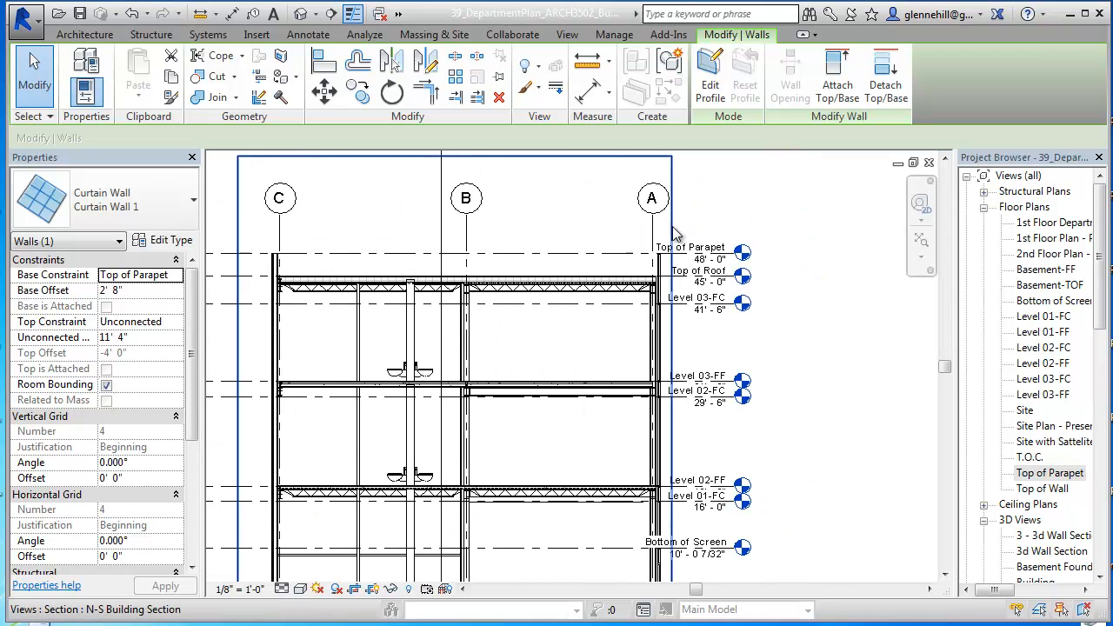
left_click(671, 231)
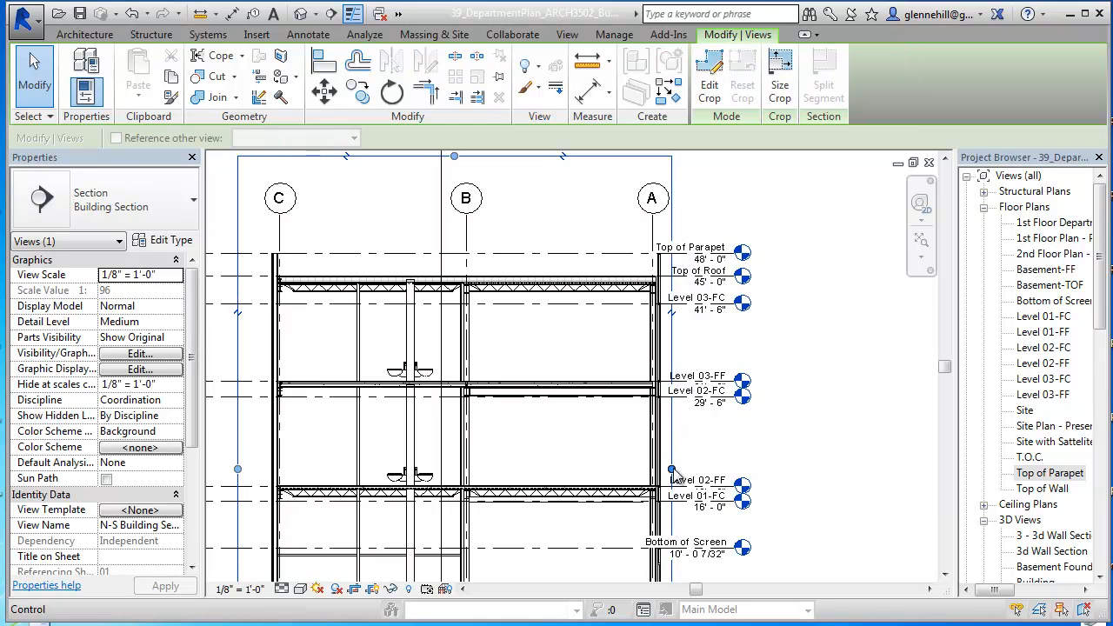
left_click_drag(687, 469, 769, 472)
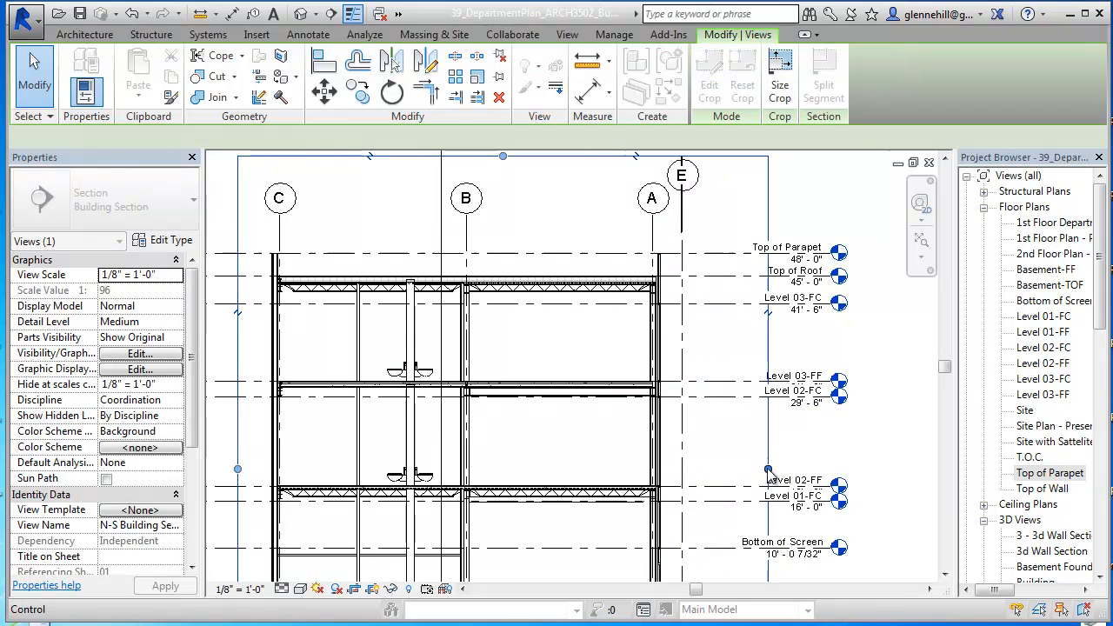
Step: Set the grid E curtain wall's base constraint to Bottom of Screen and its top constraint to Up to level: Top of Parapet
scroll(712, 379, "up", 3)
left_click(687, 352)
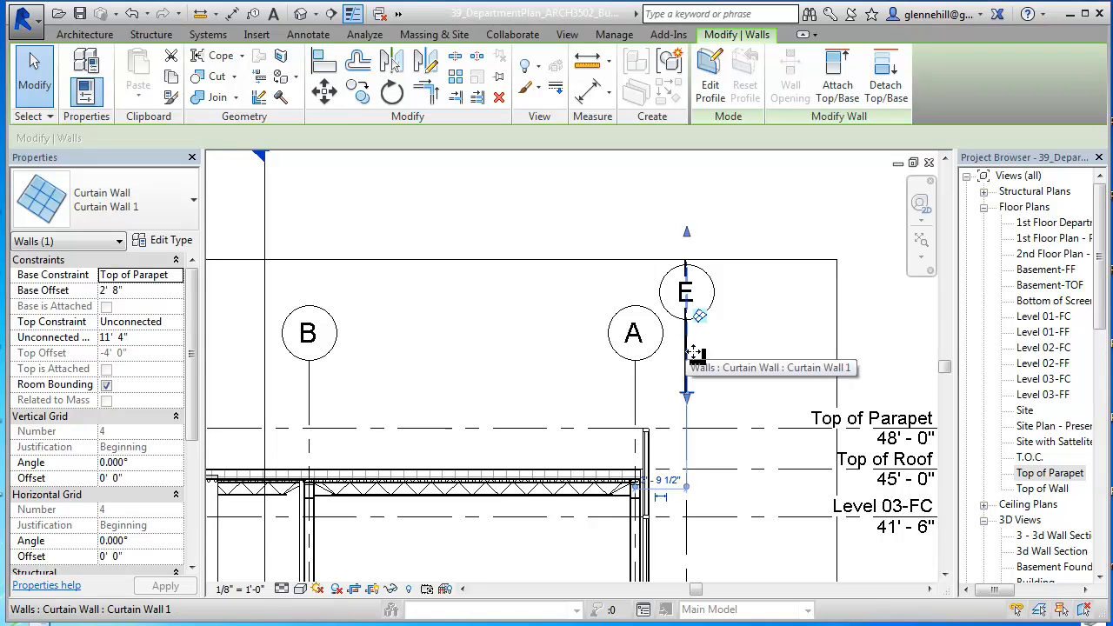
scroll(735, 344, "down", 2)
middle_click_drag(738, 328, 800, 214)
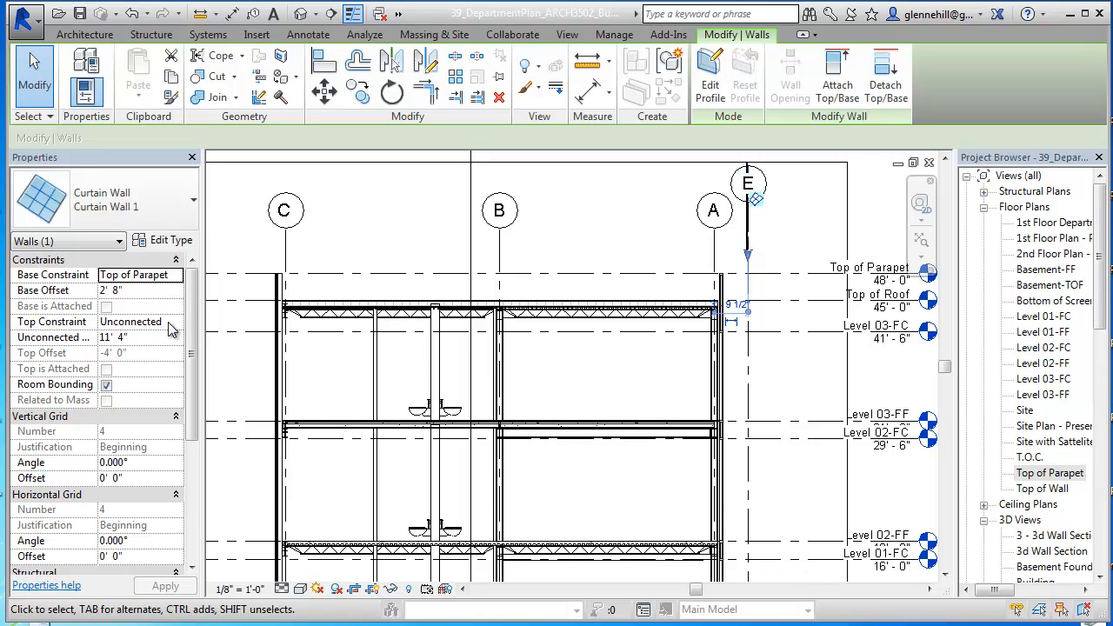
left_click(174, 278)
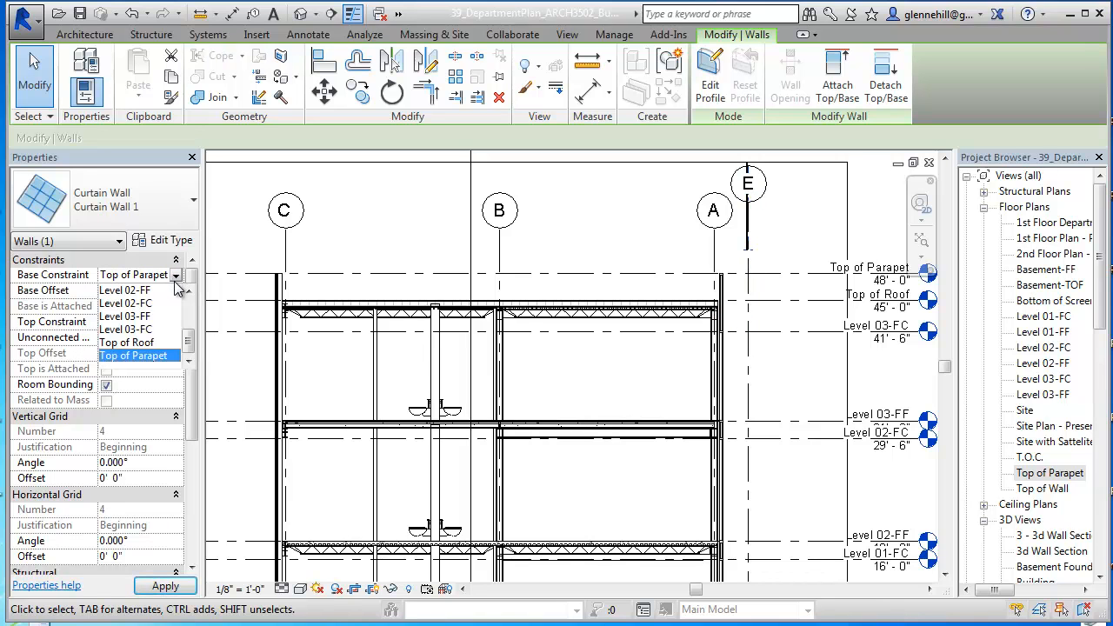
scroll(185, 344, "up", 2)
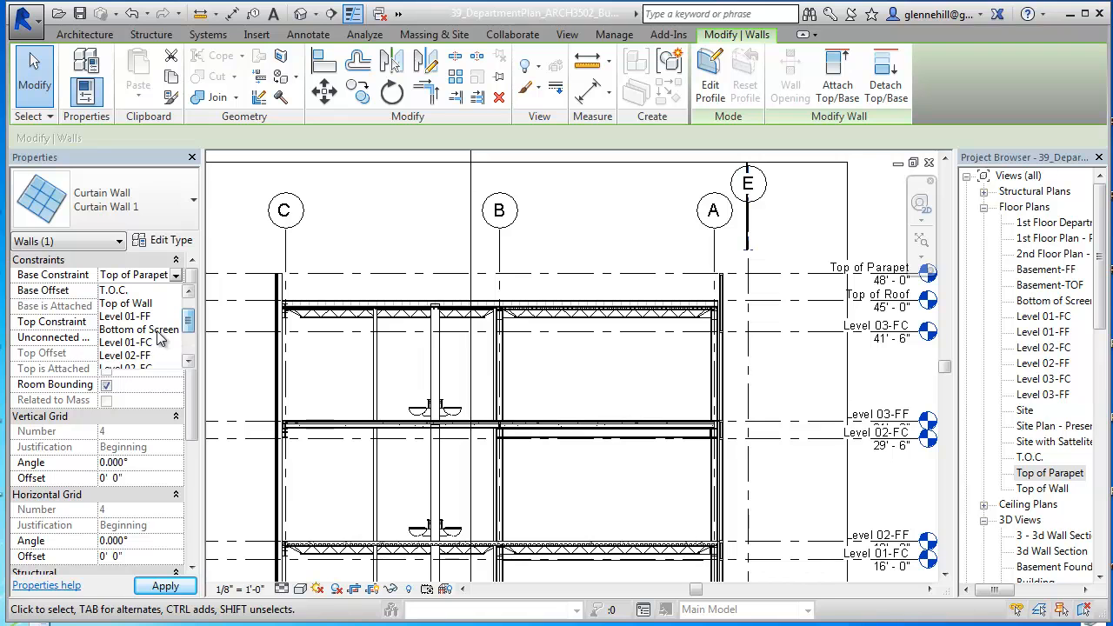
left_click(157, 331)
left_click(166, 322)
left_click(176, 323)
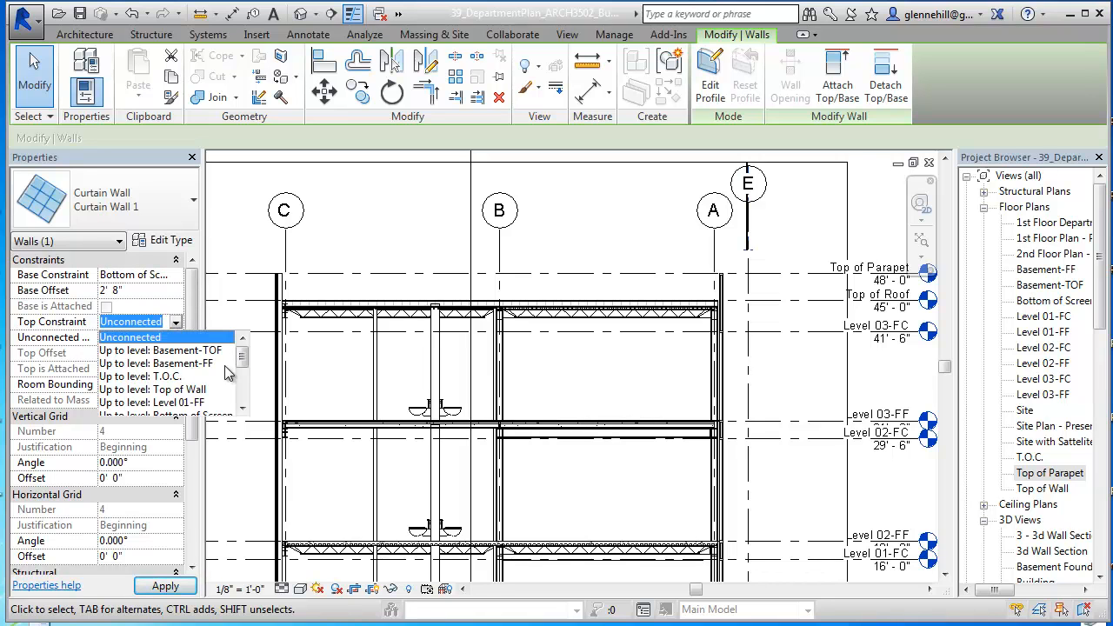
left_click_drag(242, 353, 242, 393)
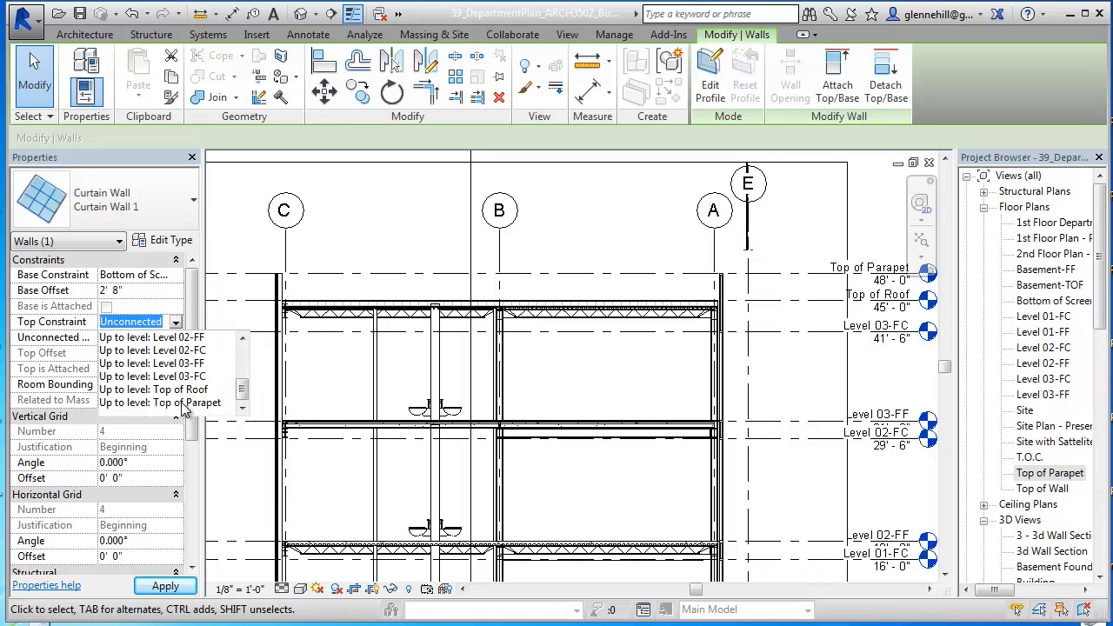
left_click(183, 404)
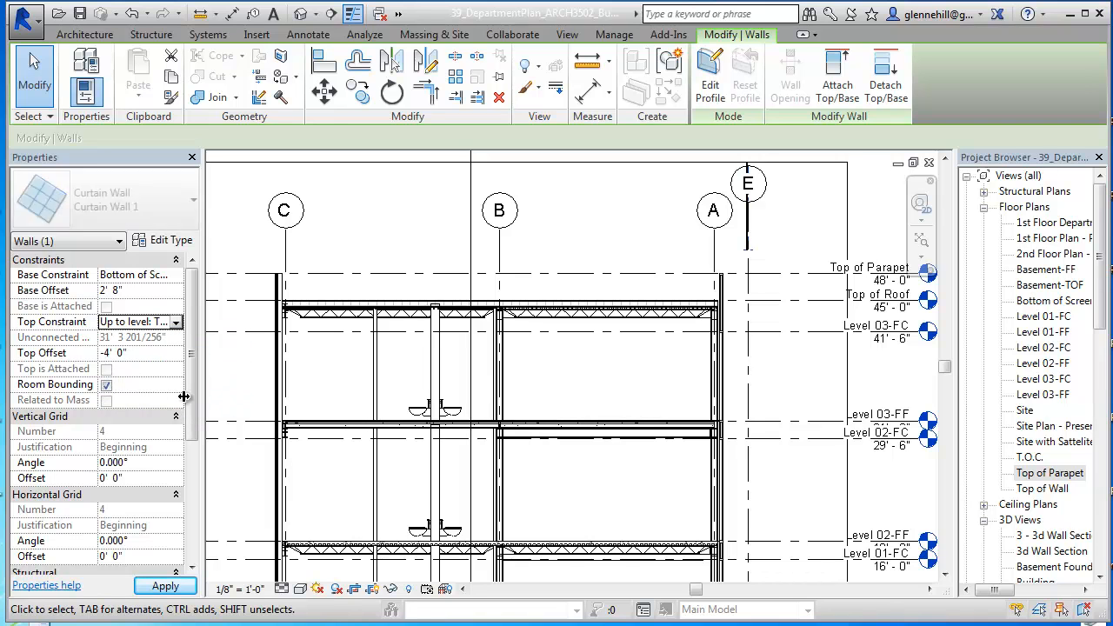
Step: Set the curtain wall's top offset and base offset to 0 and apply the changes
left_click(129, 352)
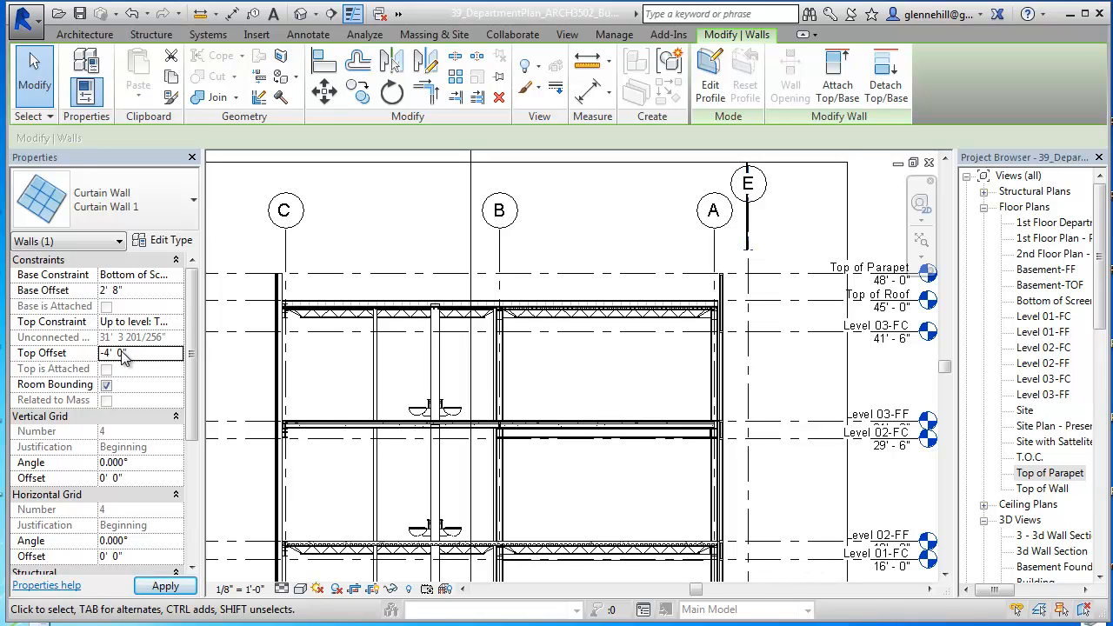
left_click_drag(126, 355, 89, 359)
type("0")
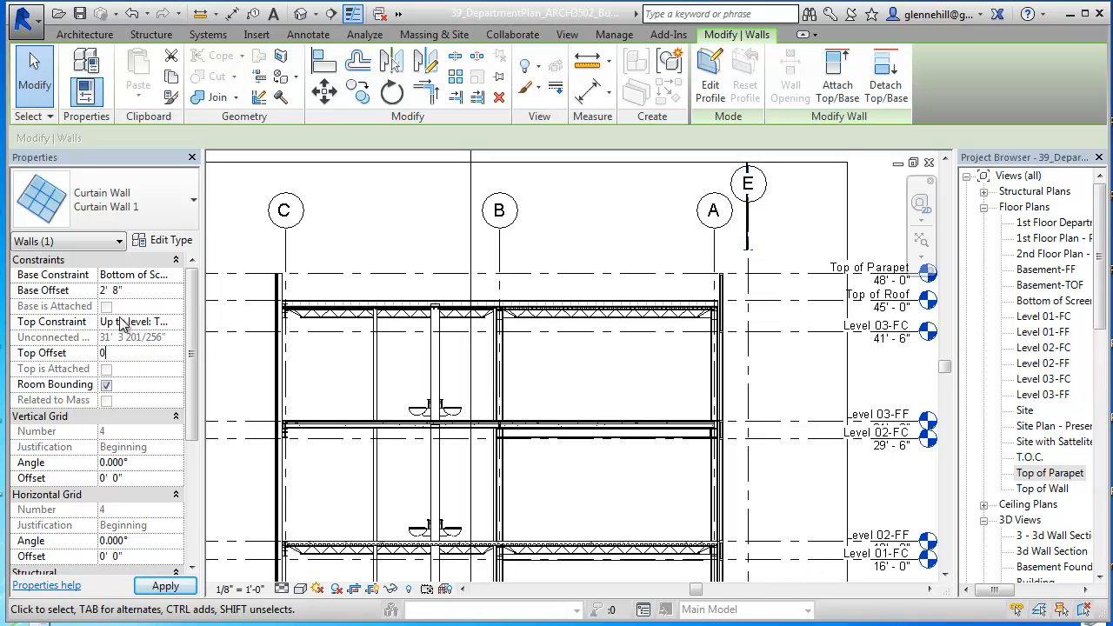
key("Return")
double_click(116, 290)
type("0")
left_click(165, 586)
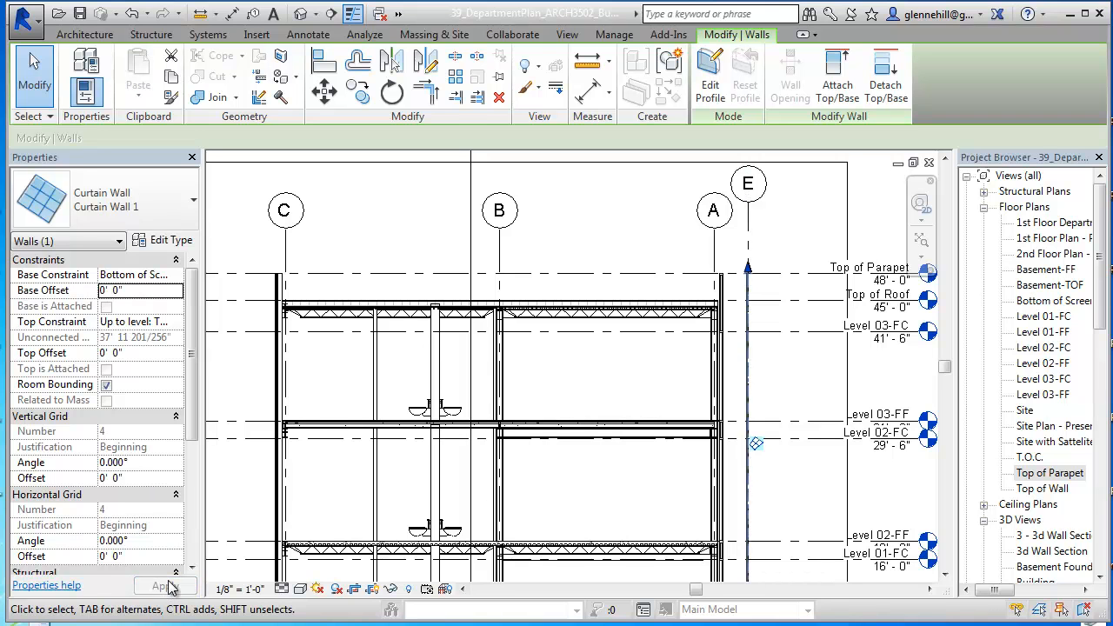
Step: Examine the curtain wall along grid E up close in the section and reselect it
left_click(763, 382)
scroll(763, 348, "up", 4)
scroll(768, 339, "up", 3)
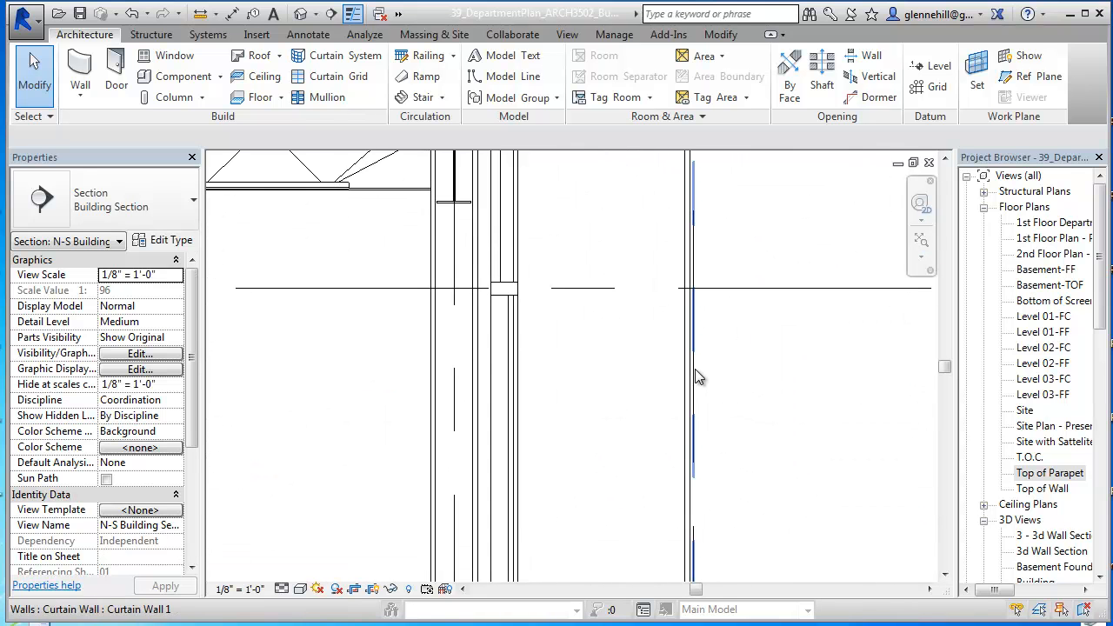
scroll(716, 378, "up", 2)
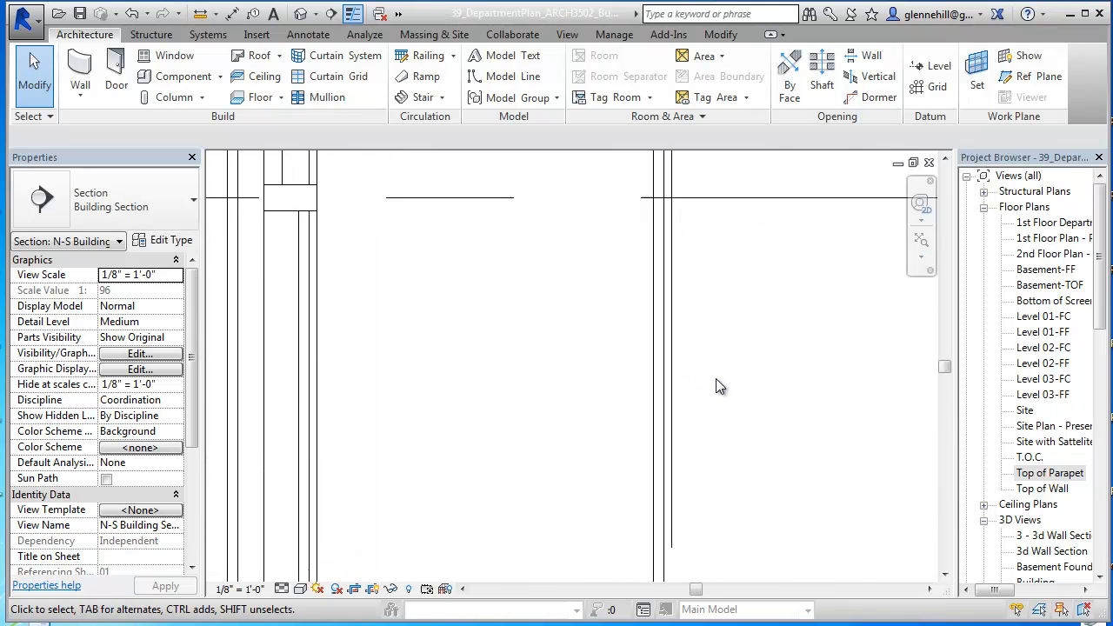
left_click(668, 380)
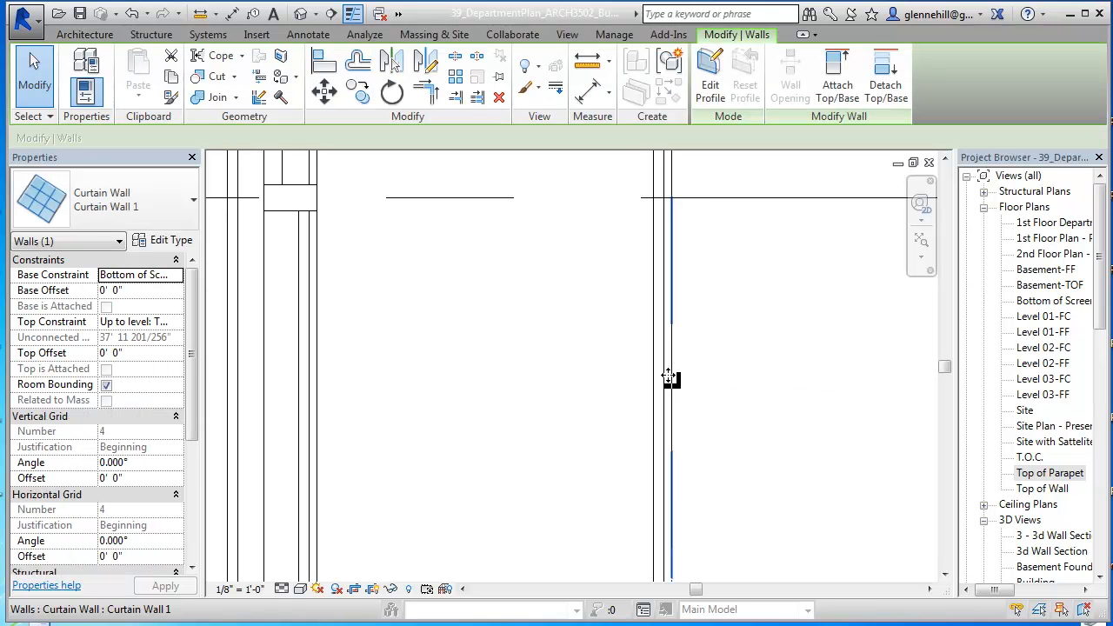
scroll(686, 355, "down", 3)
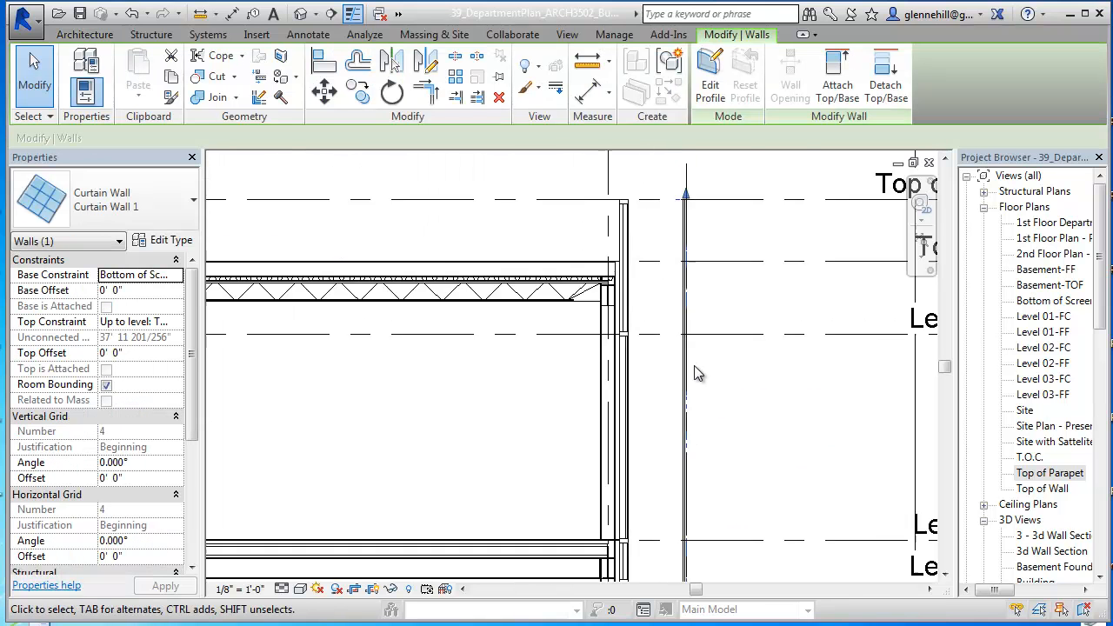
middle_click_drag(705, 390, 718, 290)
scroll(706, 327, "down", 2)
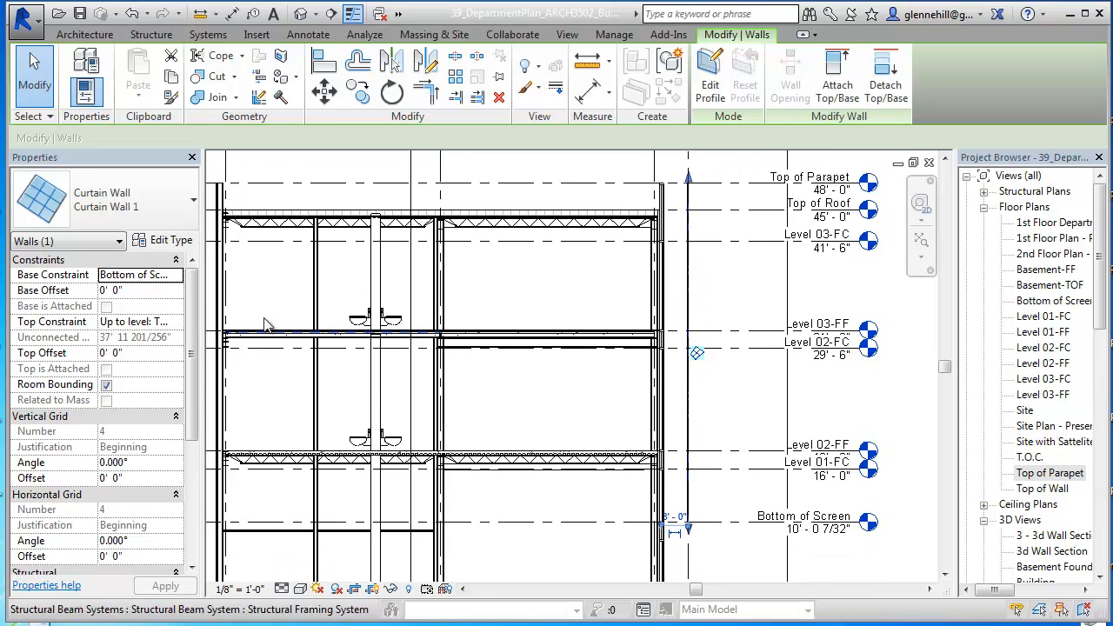
Step: Duplicate the Curtain Wall 1 type as Screen Curtain Wall System and assign it to the selected wall
left_click(172, 242)
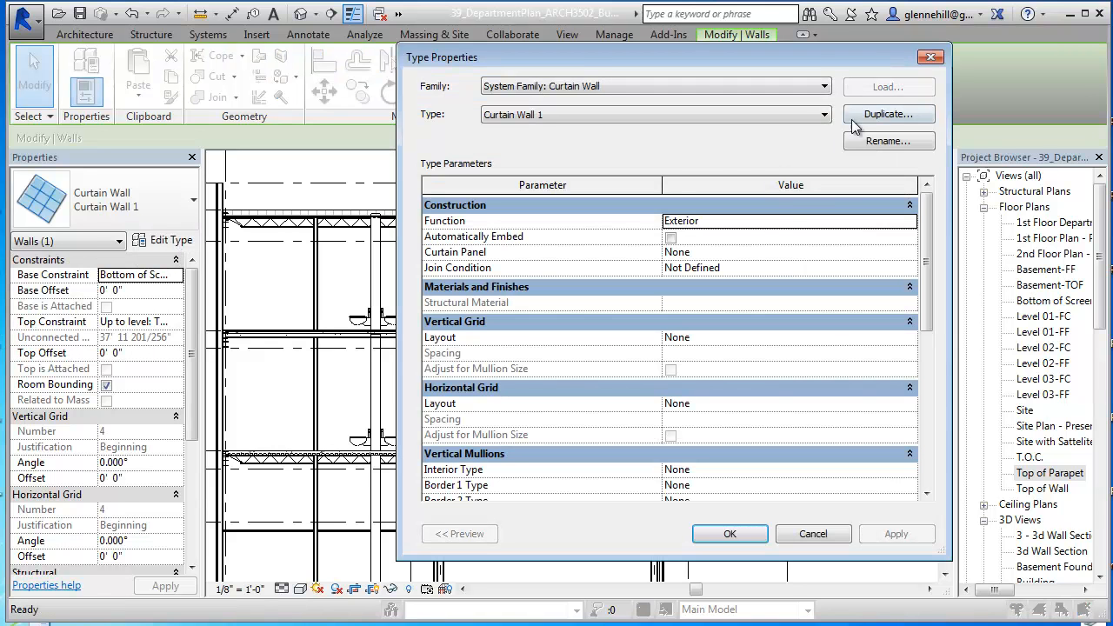
left_click(885, 114)
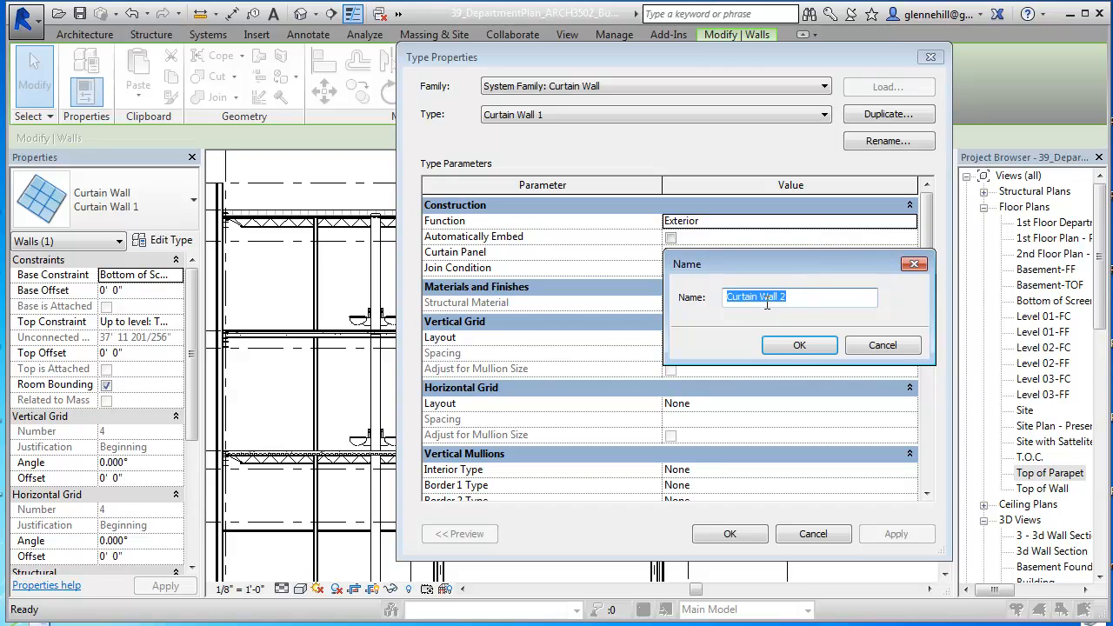
left_click(732, 297)
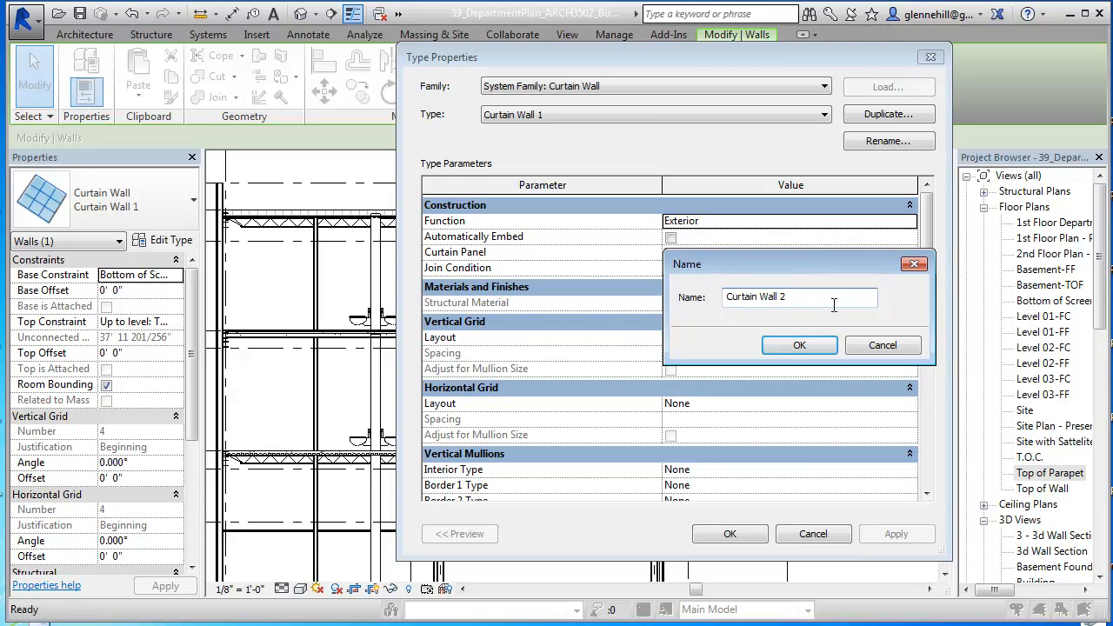
type("Screen")
left_click(832, 305)
key("BackSpace")
type("System")
key("Return")
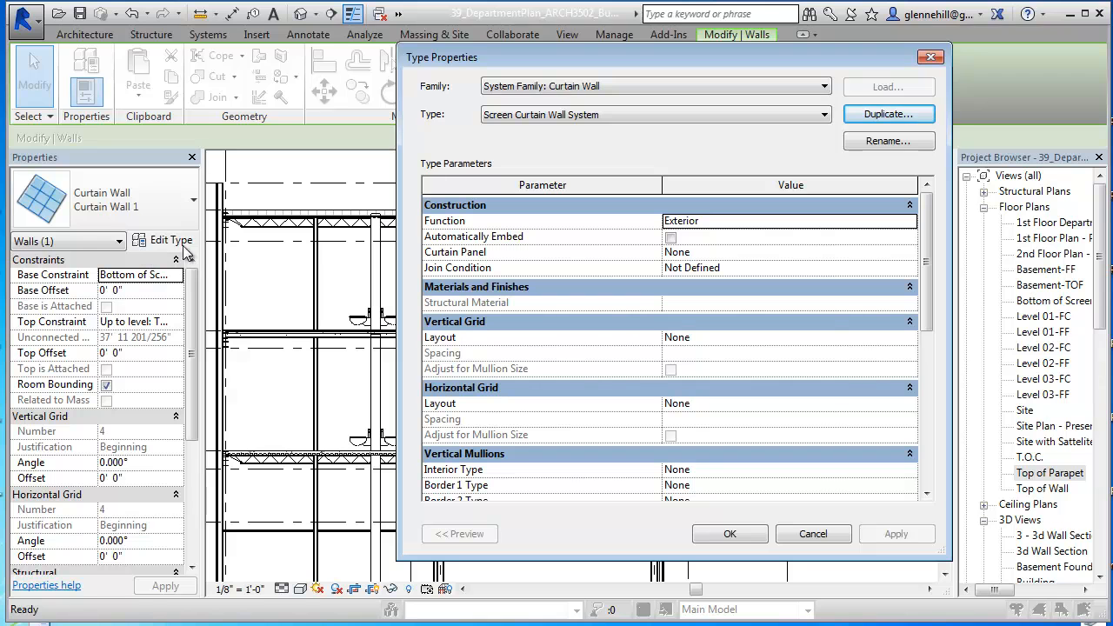
left_click(192, 209)
left_click(731, 534)
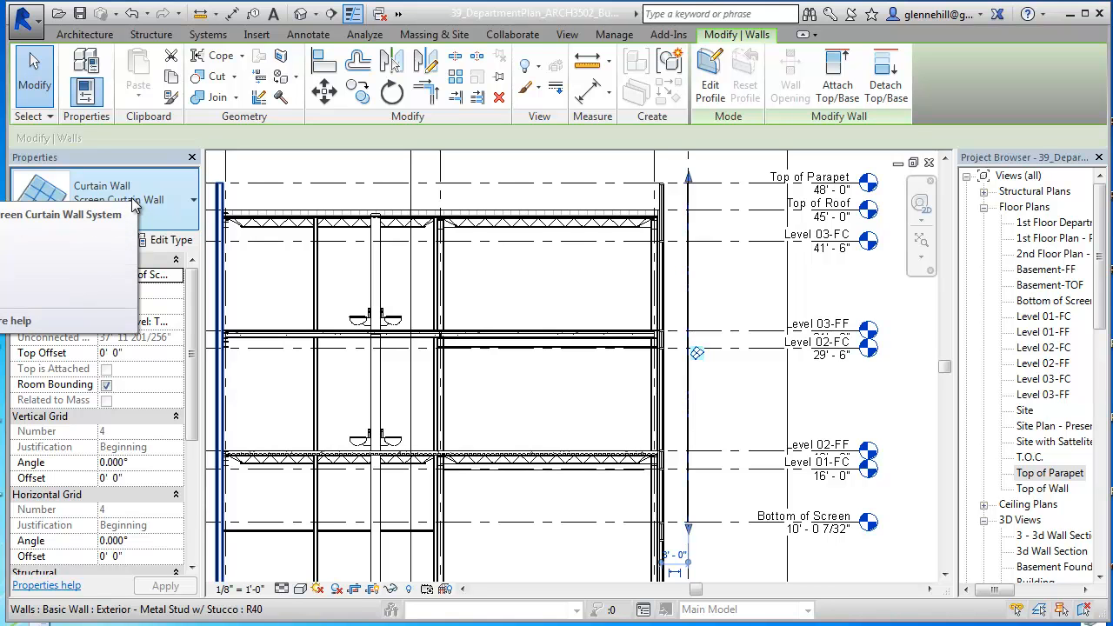
Step: Deselect the screen curtain wall and close the N-S building section and the Top of Parapet floor plan, leaving the 3D Building view open
left_click(744, 292)
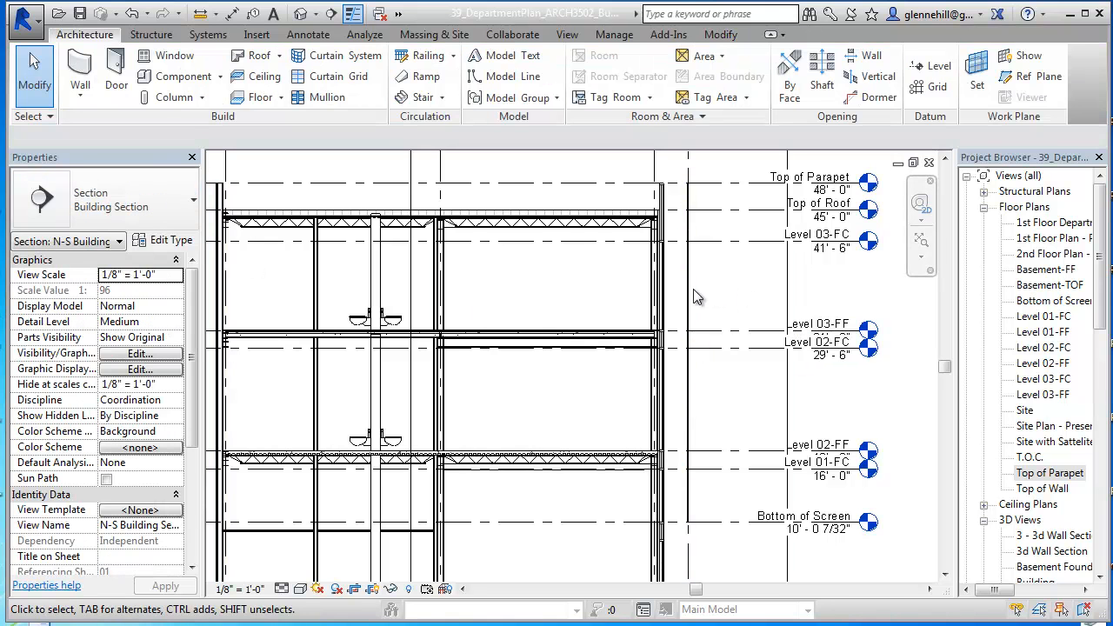
left_click(690, 289)
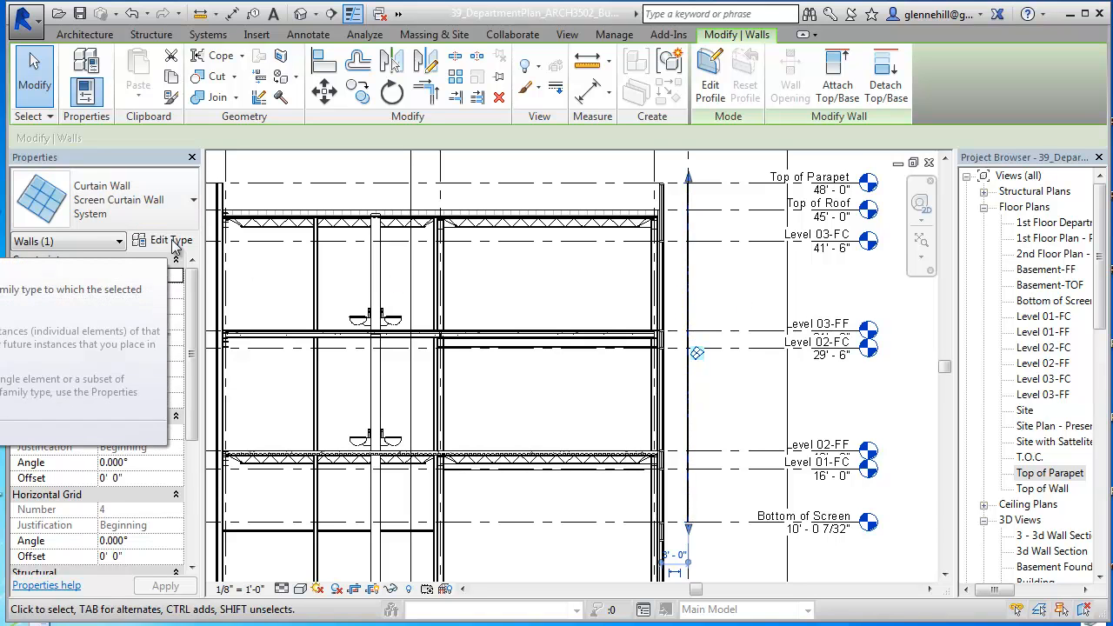
left_click(737, 290)
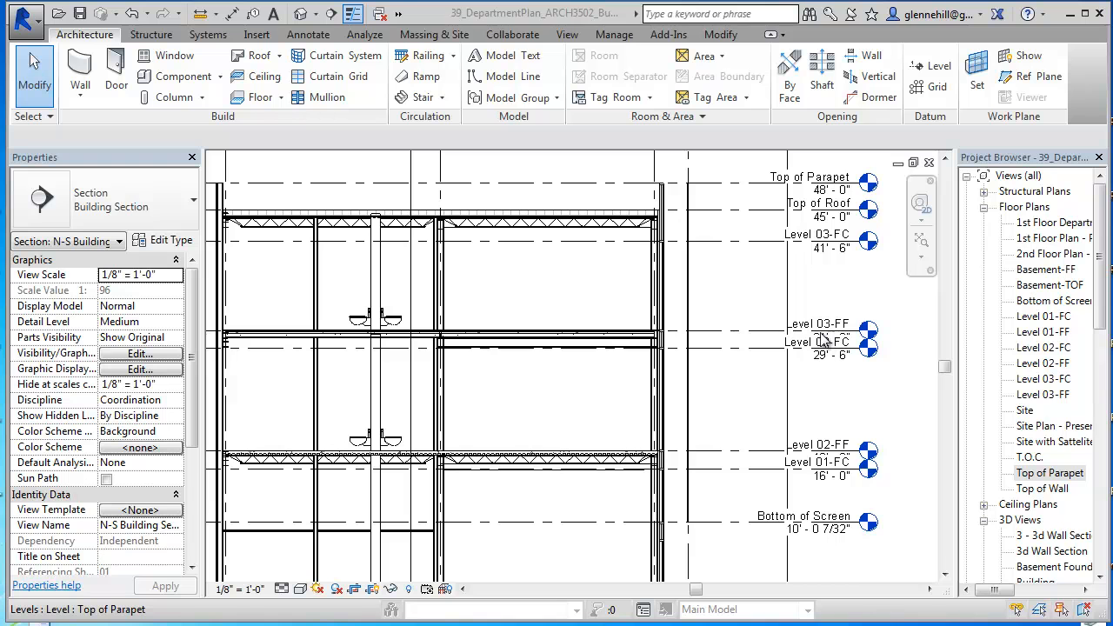
left_click(930, 163)
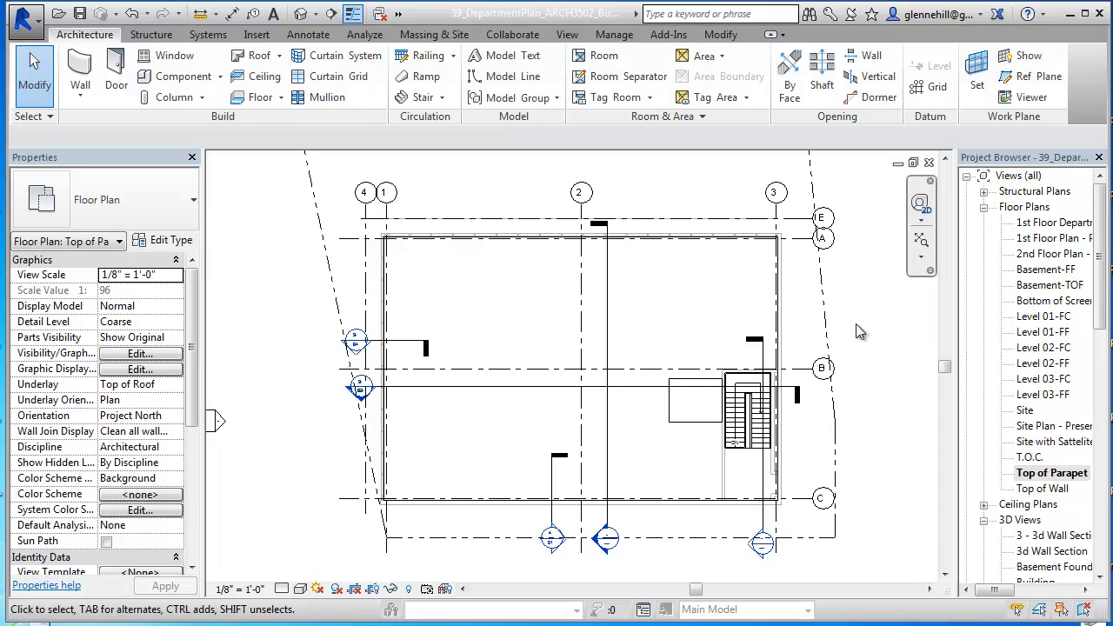
left_click(913, 163)
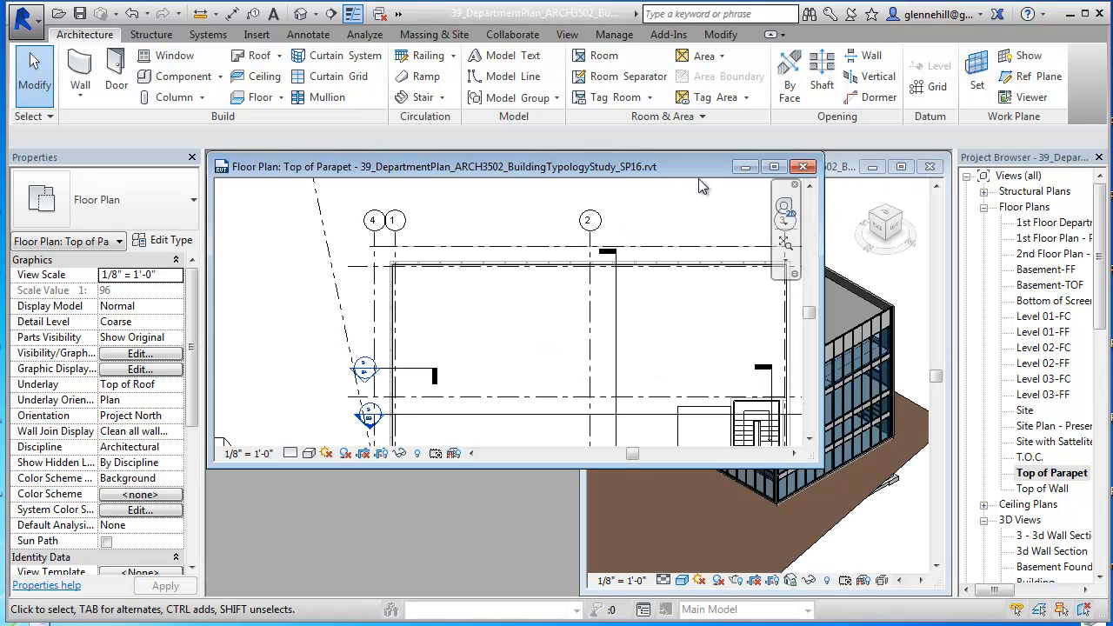
left_click_drag(678, 166, 557, 253)
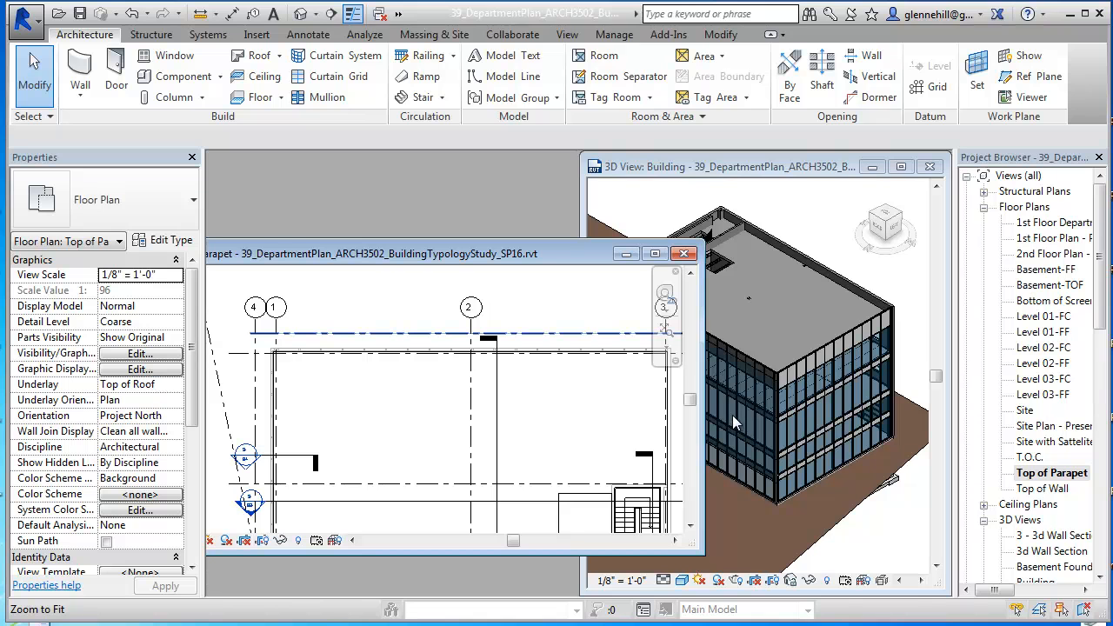
left_click(684, 254)
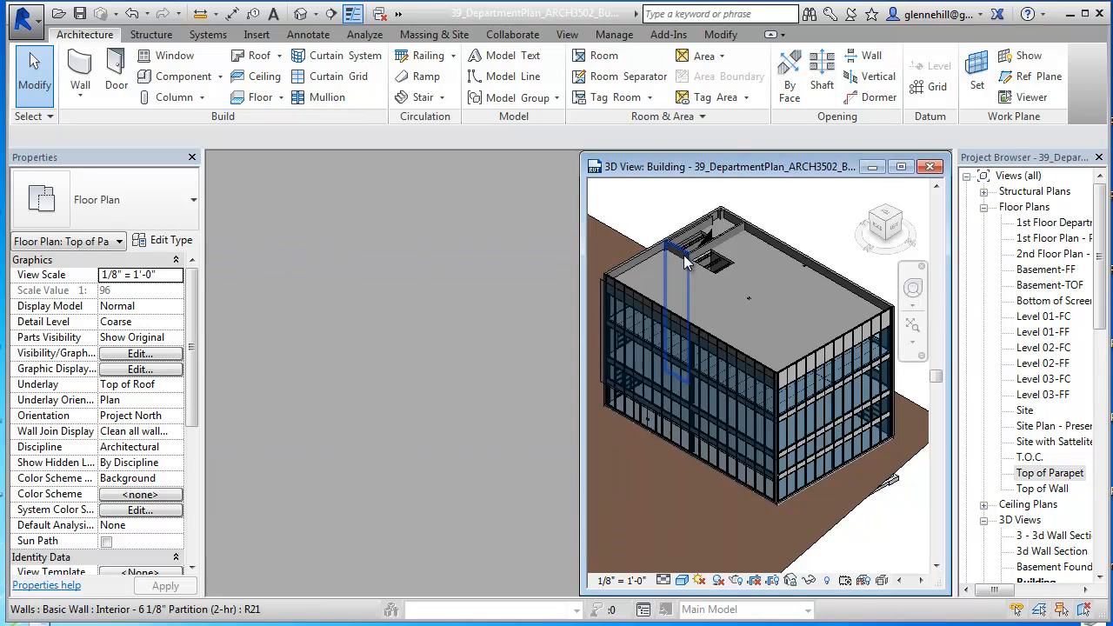
Step: Select the screen curtain wall in the 3D view, open the North elevation and tile it beside the 3D view
scroll(755, 386, "up", 3)
left_click(755, 385)
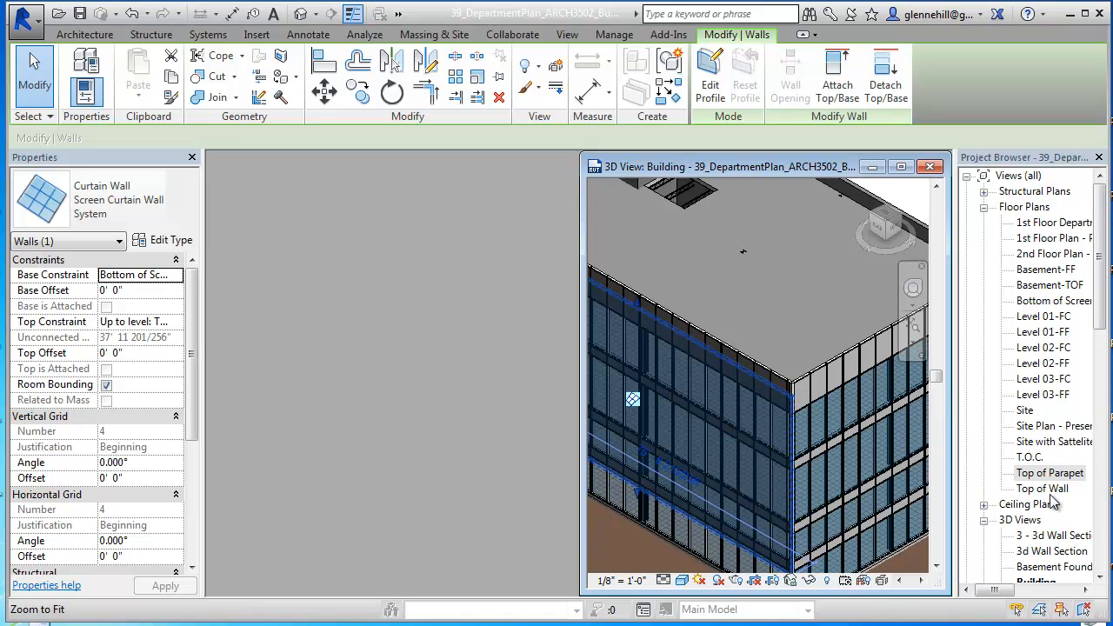
left_click(1051, 535)
scroll(1051, 536, "down", 2)
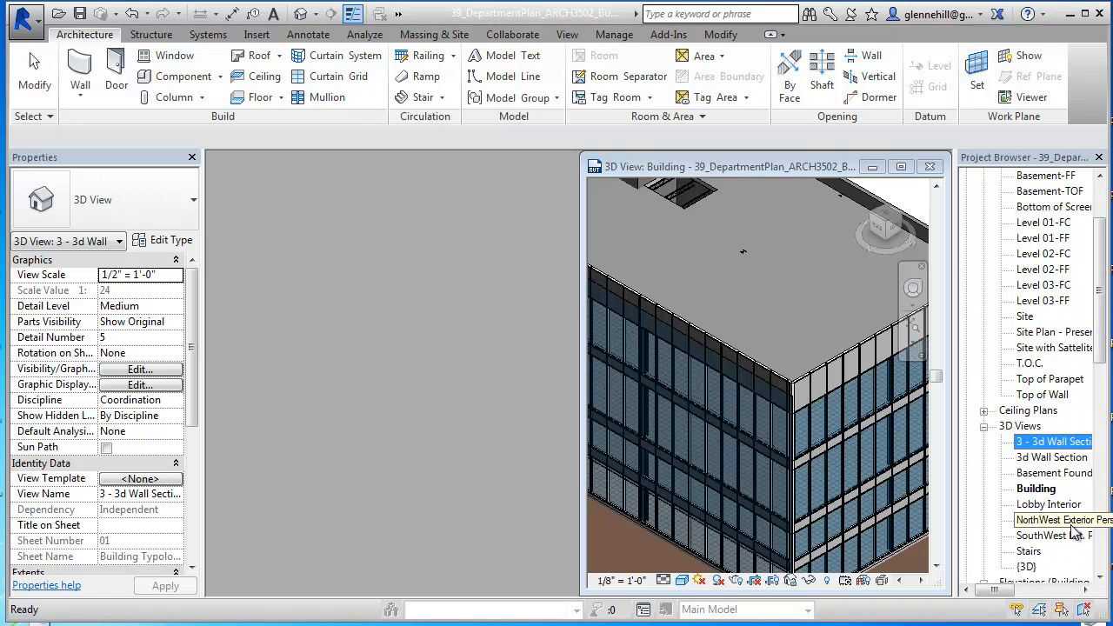
left_click(1075, 536)
scroll(1069, 535, "down", 3)
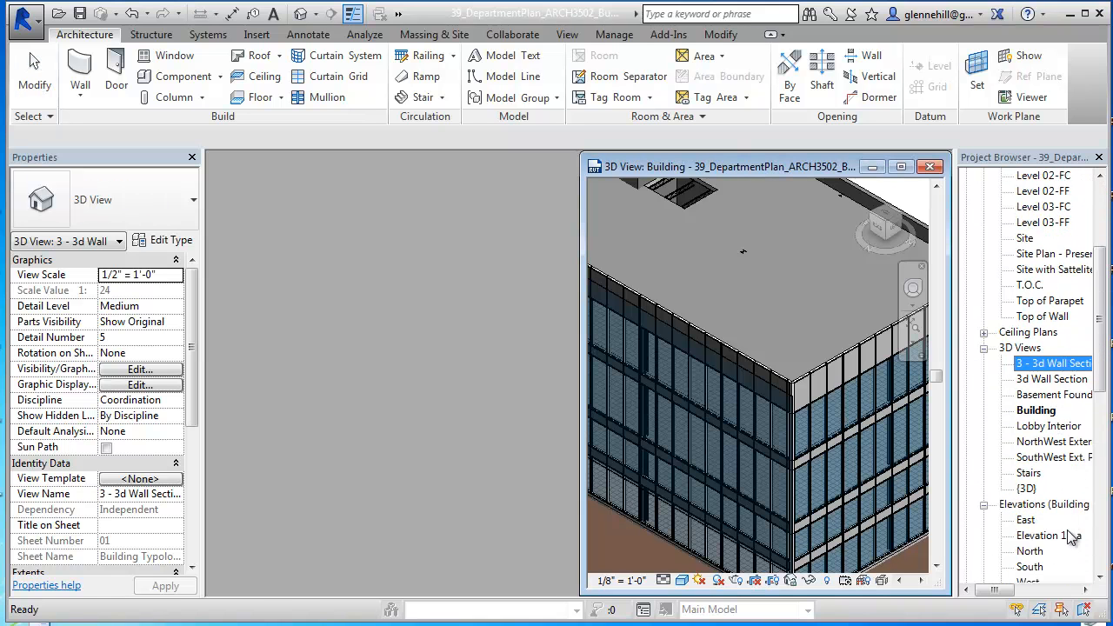
double_click(1036, 506)
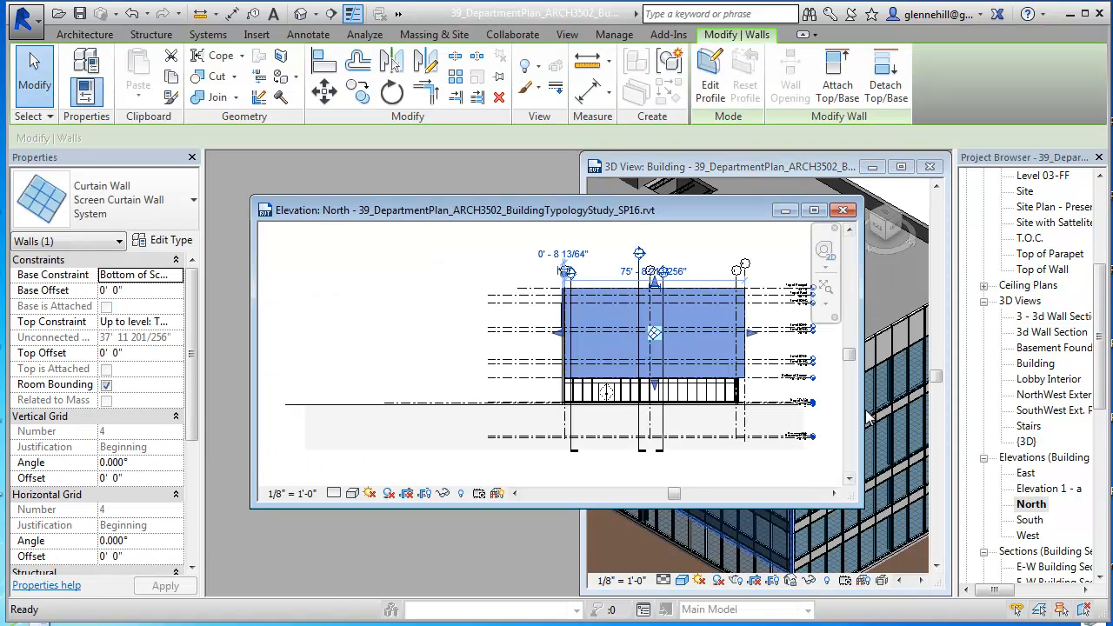
key("w")
key("t")
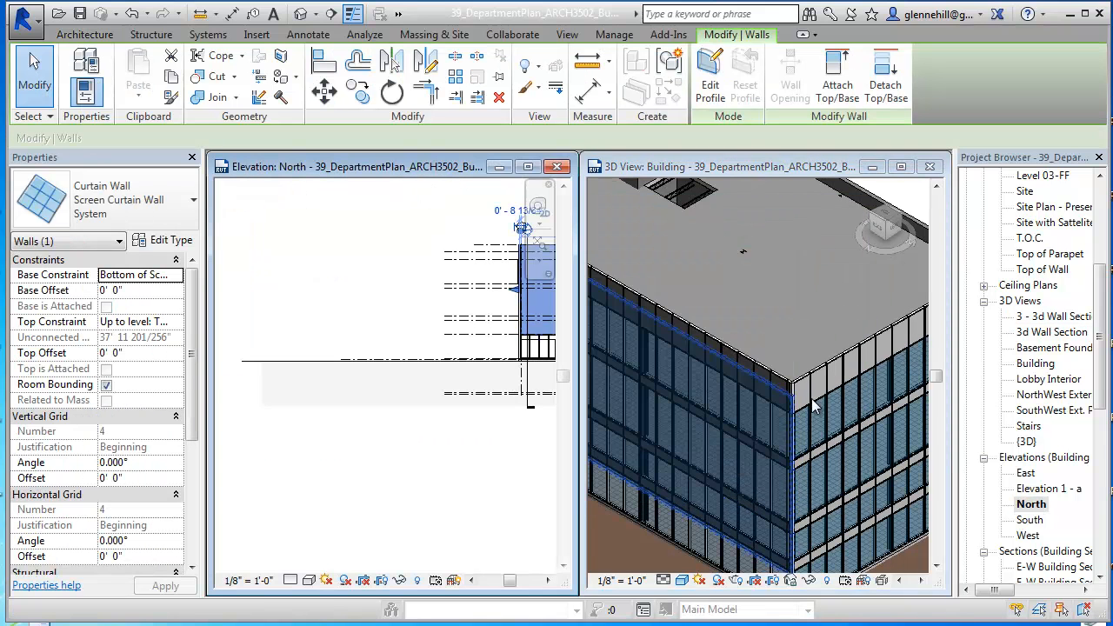
Step: Examine the extent of the screen curtain wall and the levels it crosses in the North elevation
middle_click_drag(525, 338, 353, 389)
scroll(372, 381, "up", 4)
middle_click_drag(483, 376, 428, 375)
key("Escape")
mouse_move(451, 267)
middle_mouse_down()
mouse_move(467, 297)
mouse_move(489, 275)
mouse_move(458, 326)
middle_mouse_up()
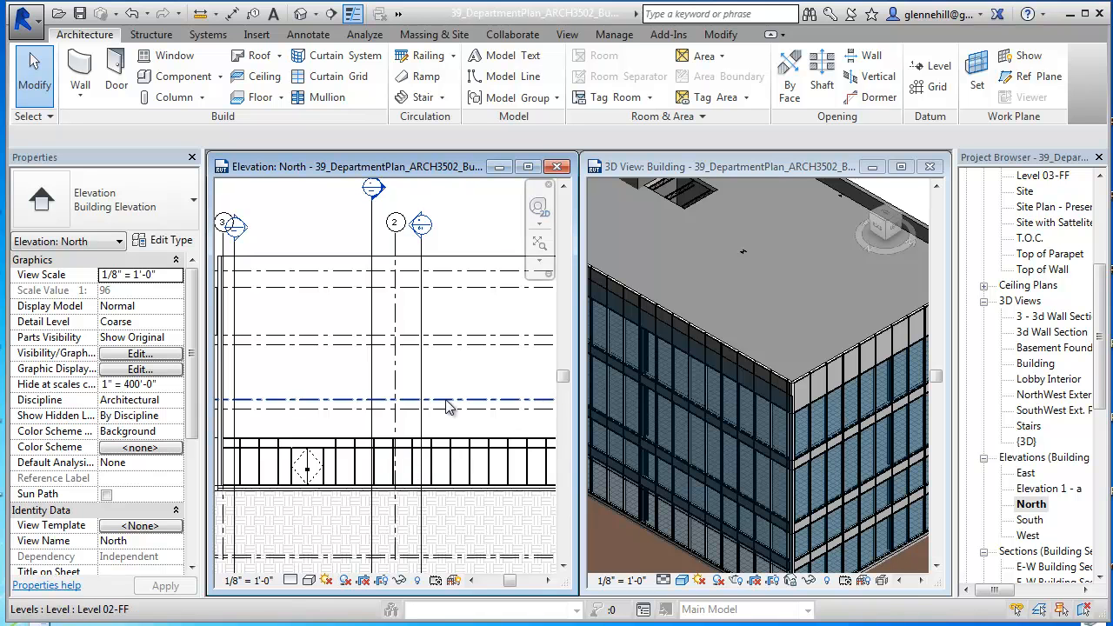
scroll(447, 406, "down", 2)
mouse_move(446, 406)
middle_mouse_down()
mouse_move(447, 360)
mouse_move(417, 353)
mouse_move(409, 367)
middle_mouse_up()
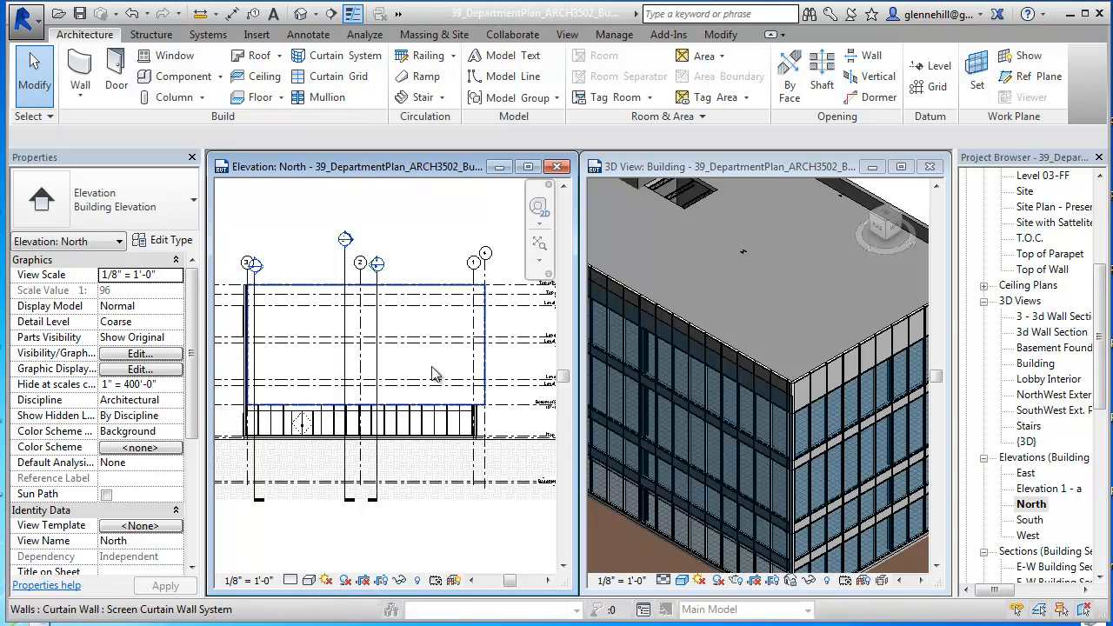
Step: Select the screen curtain wall in the North elevation and maximize that view around it
left_click(436, 296)
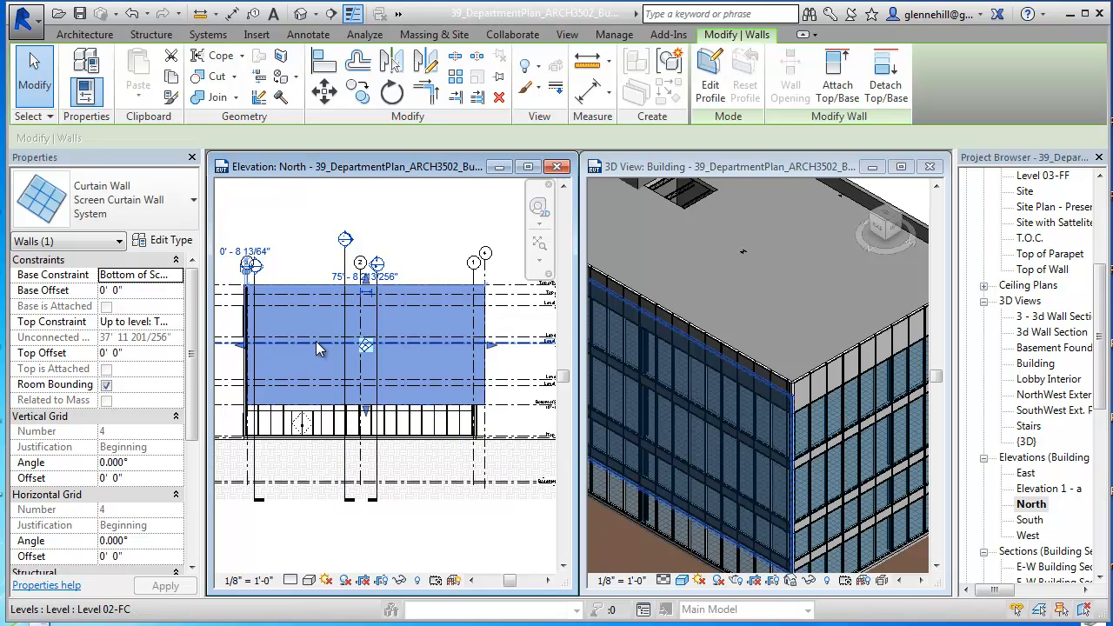
mouse_move(309, 356)
middle_mouse_down()
mouse_move(331, 339)
mouse_move(329, 357)
middle_mouse_up()
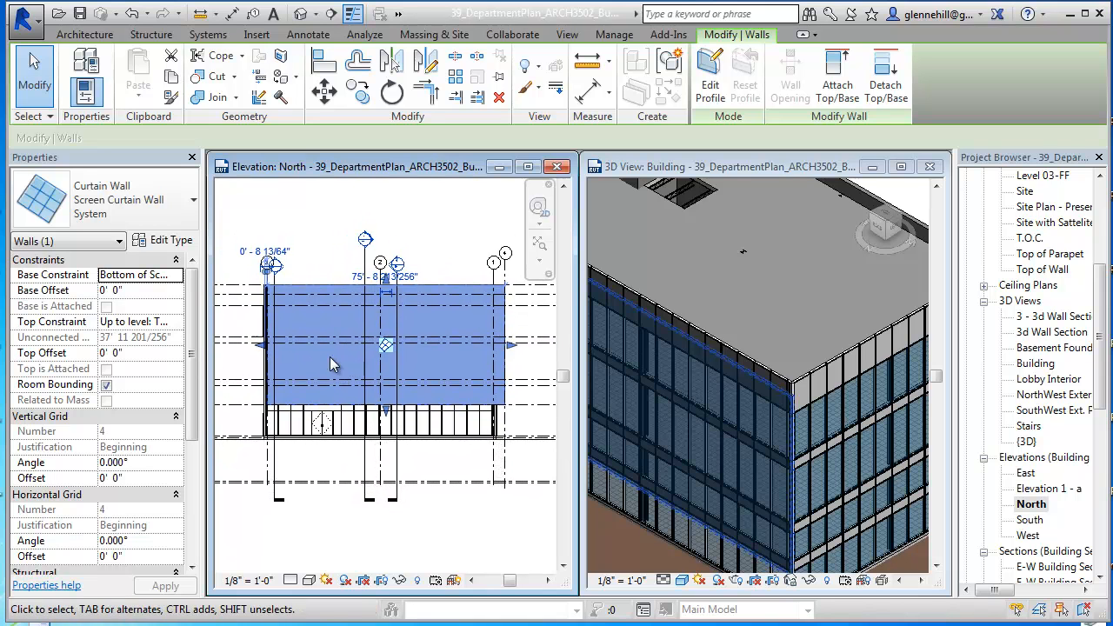
left_click(527, 166)
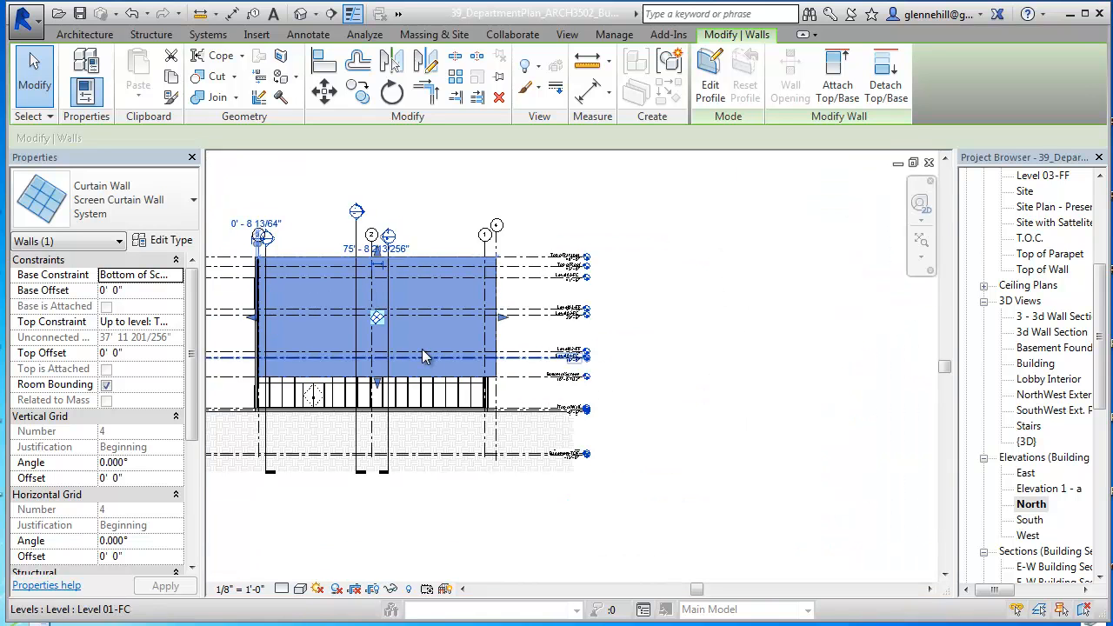
scroll(422, 352, "up", 3)
mouse_move(420, 347)
middle_mouse_down()
mouse_move(397, 330)
mouse_move(617, 318)
mouse_move(590, 384)
middle_mouse_up()
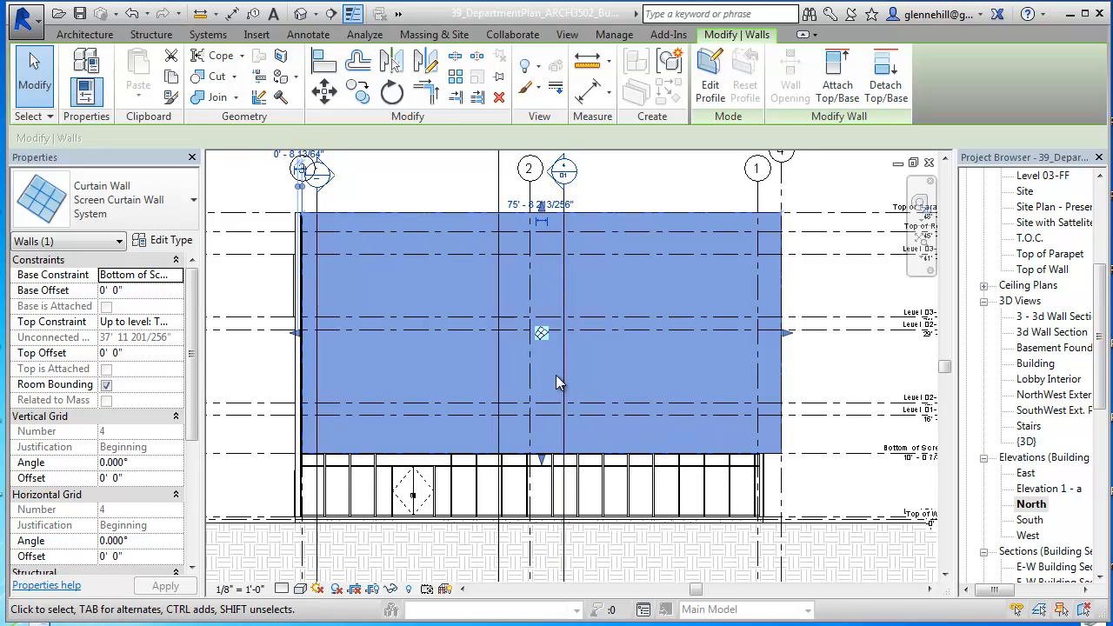
scroll(557, 376, "up", 1)
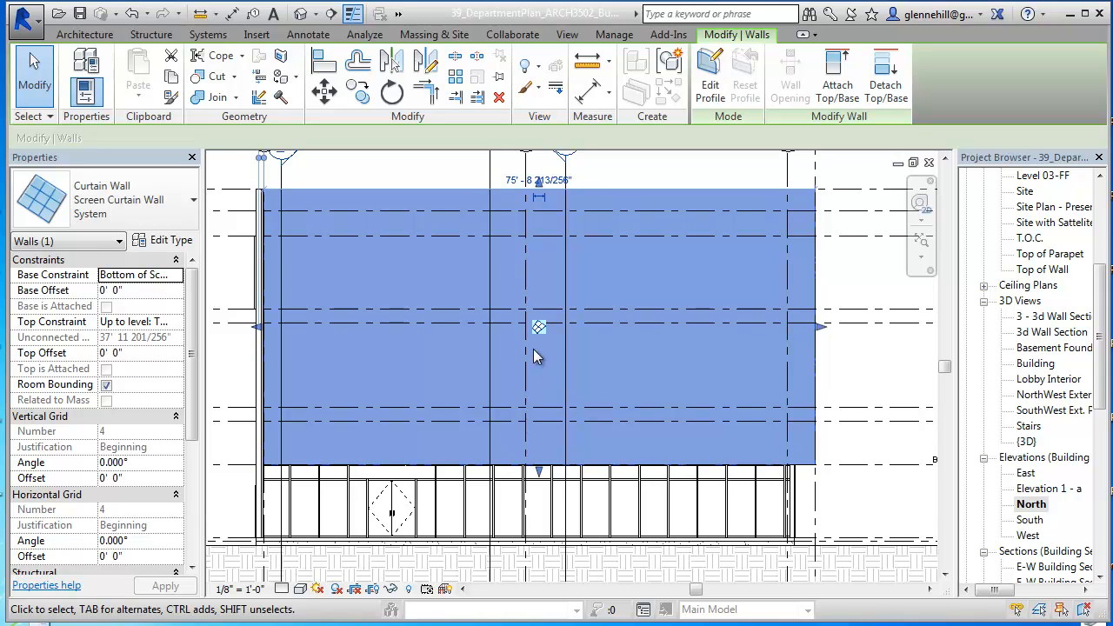
middle_click_drag(398, 329, 431, 351)
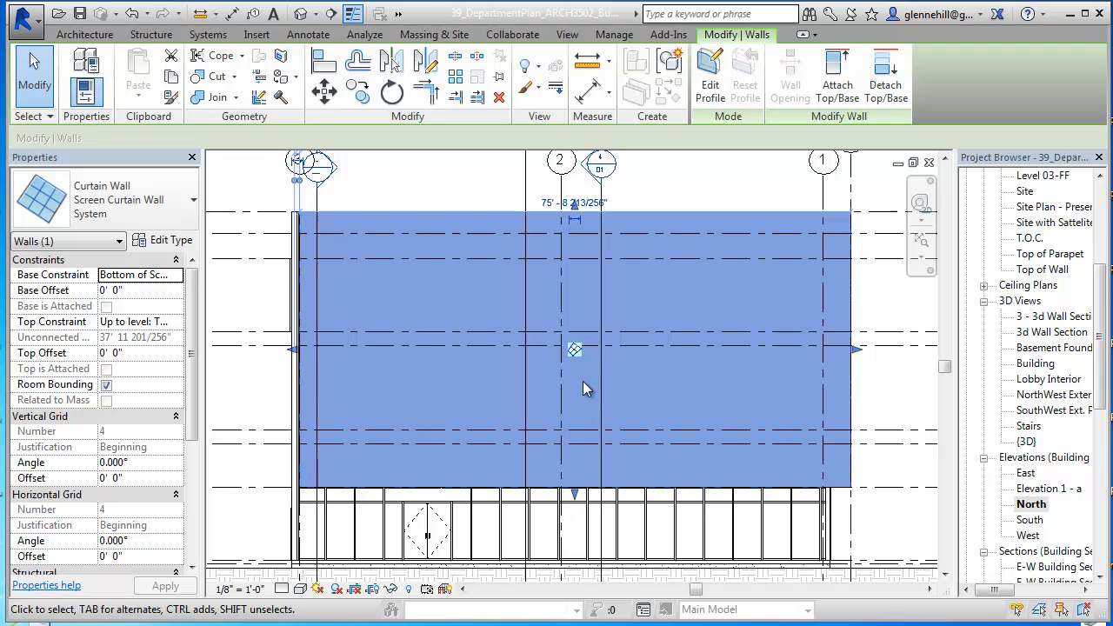
Step: Add four full-width horizontal curtain grids to the screen wall: 11'-0" above its base, then 3'-6" and 10'-6" higher, and at two-thirds of the remaining upper panel
left_click(85, 34)
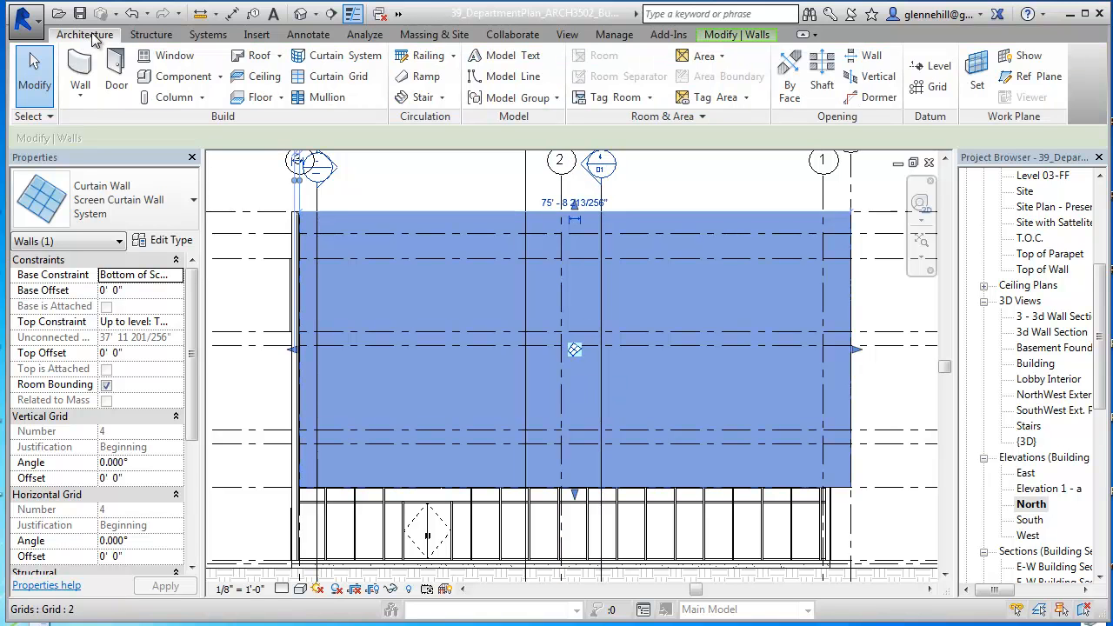
left_click(338, 78)
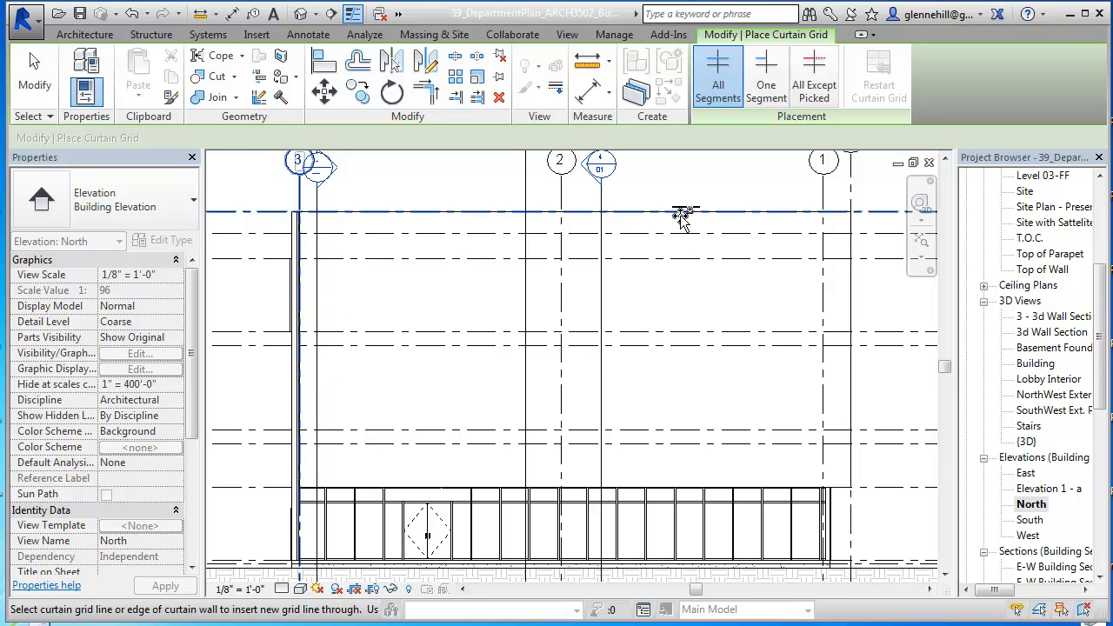
left_click(298, 407)
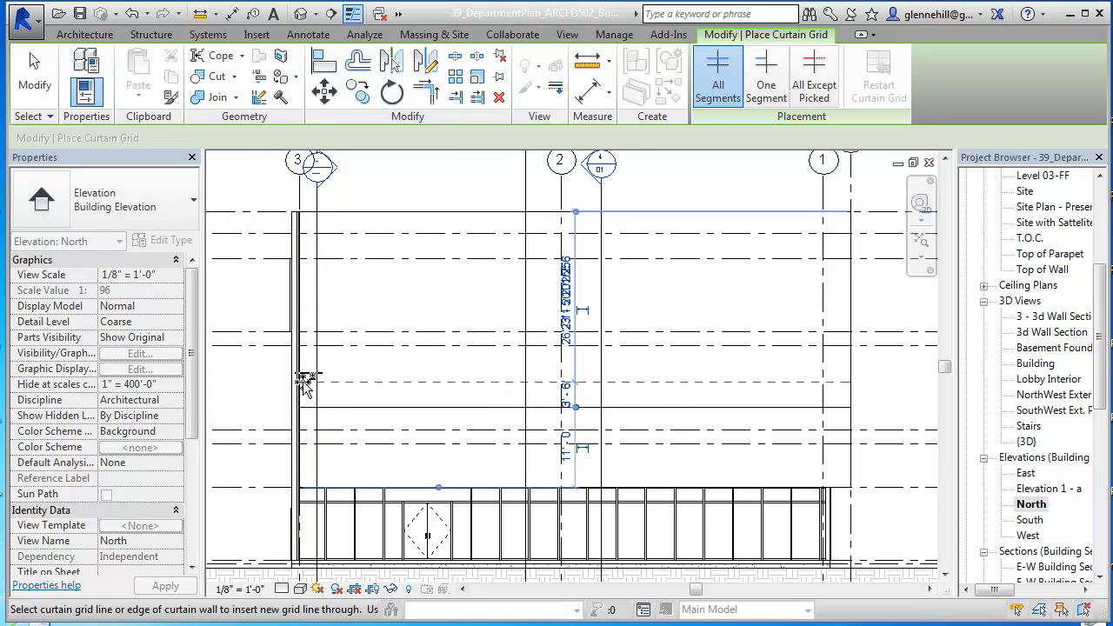
left_click(301, 383)
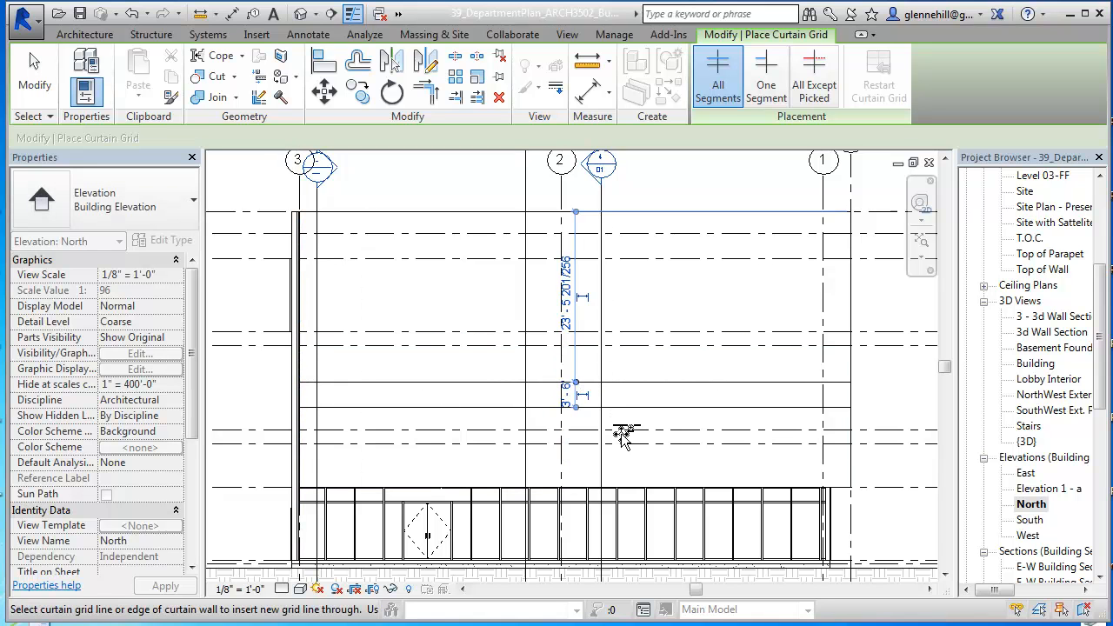
left_click(302, 305)
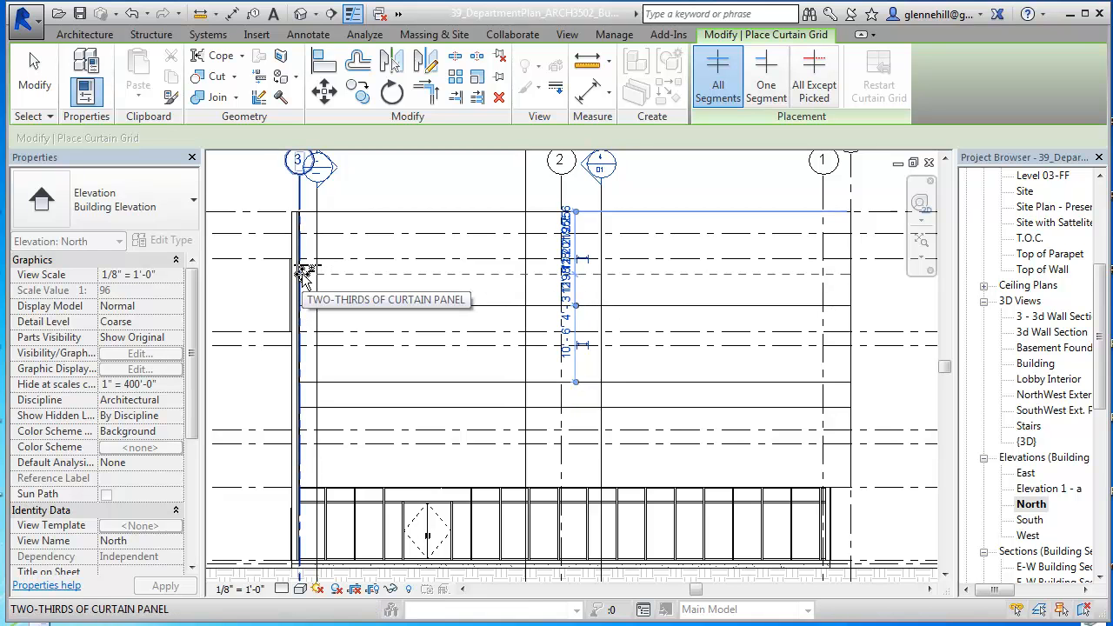
left_click(303, 274)
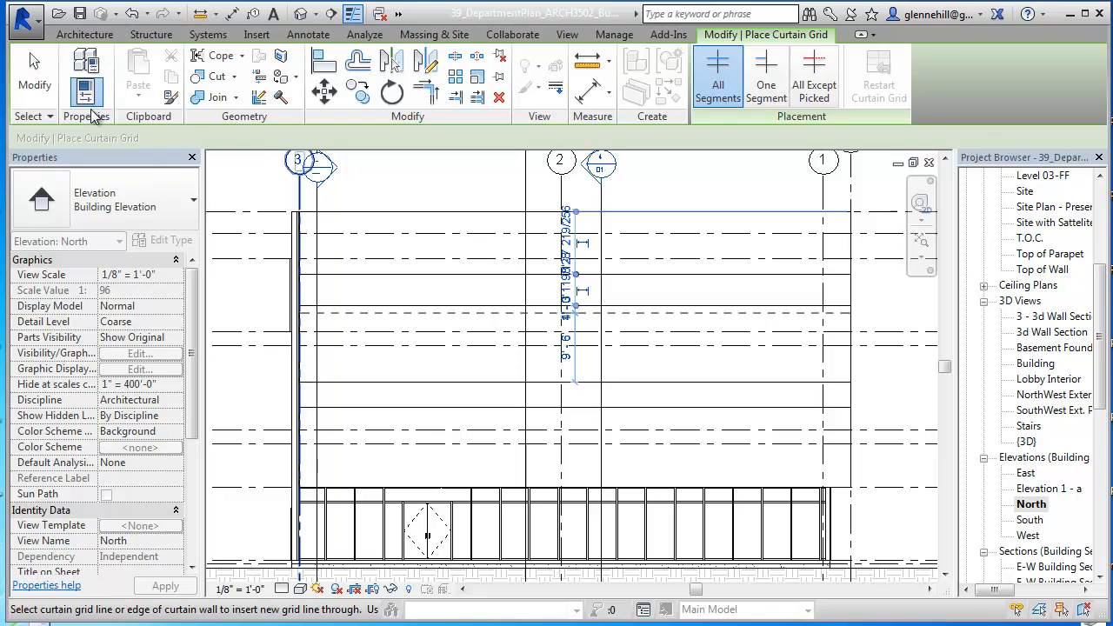
left_click(35, 74)
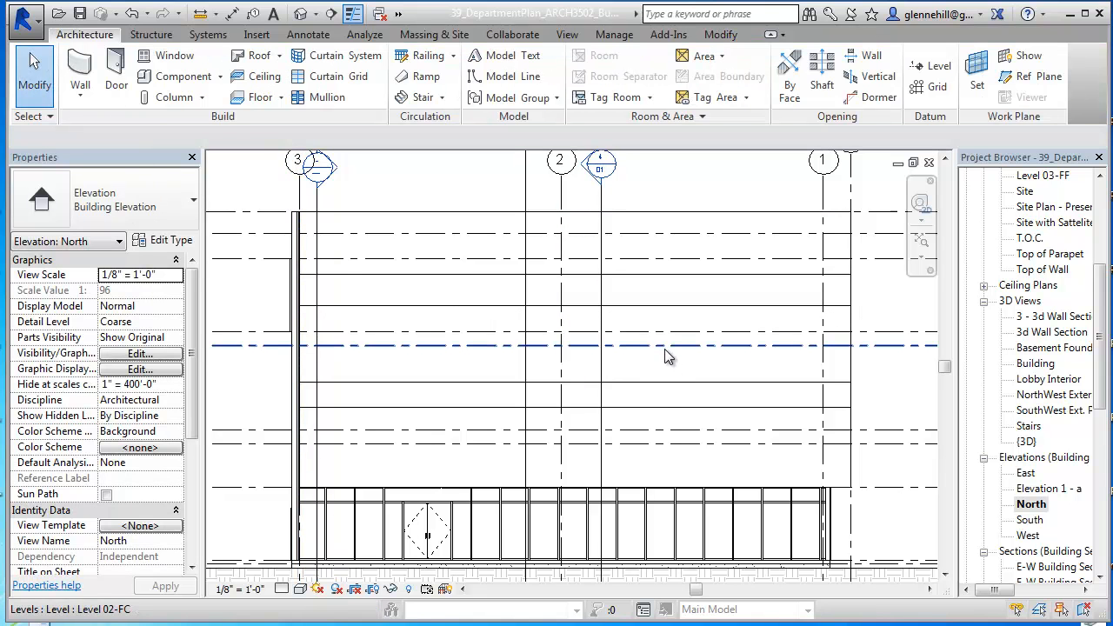
Step: Place an aligned dimension string from Level 02-FF to the two lowest horizontal curtain grid lines of the screen wall
left_click(659, 407)
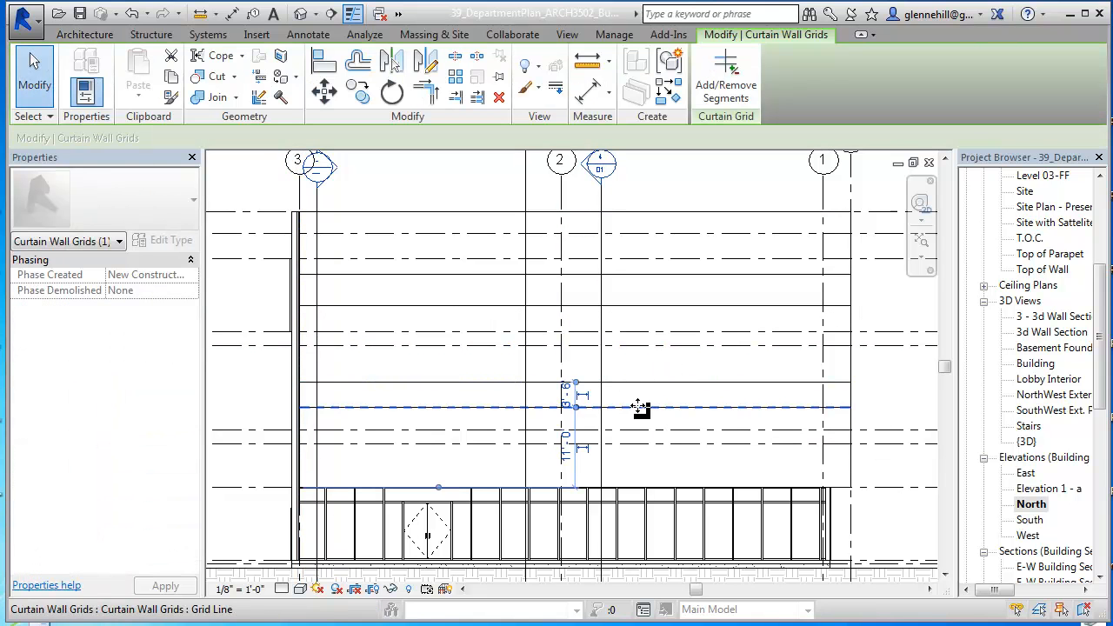
scroll(583, 432, "up", 4)
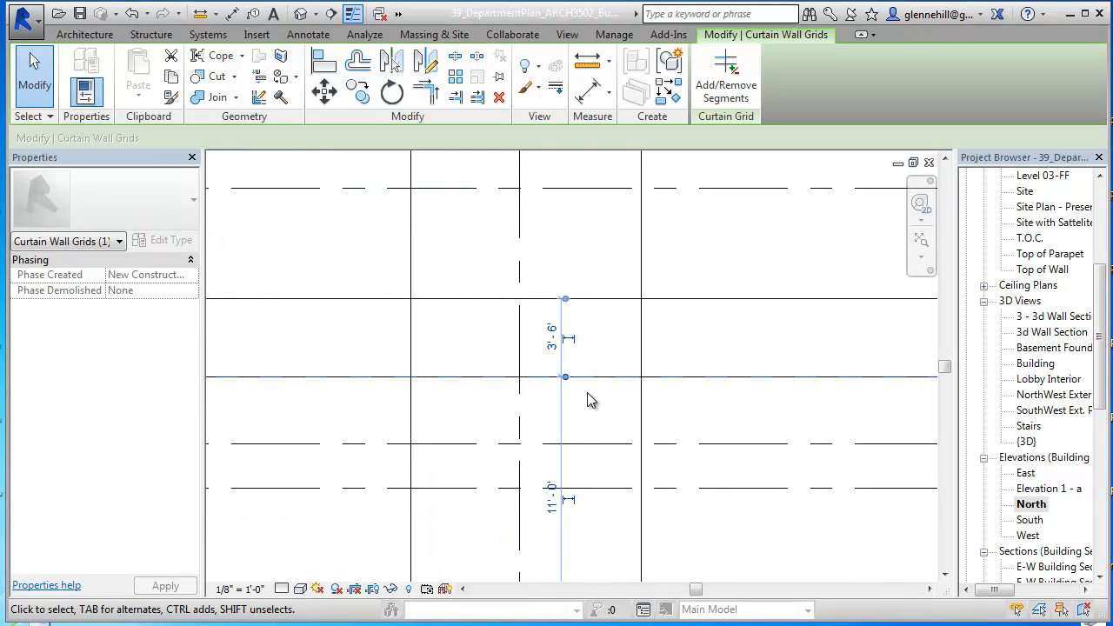
scroll(599, 408, "down", 2)
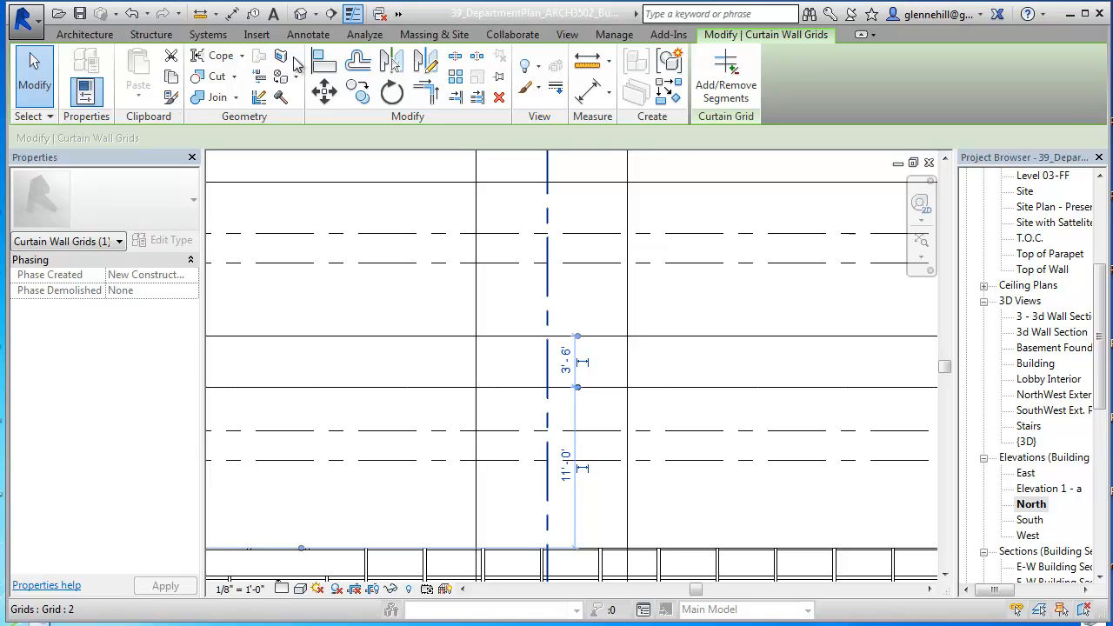
left_click(232, 13)
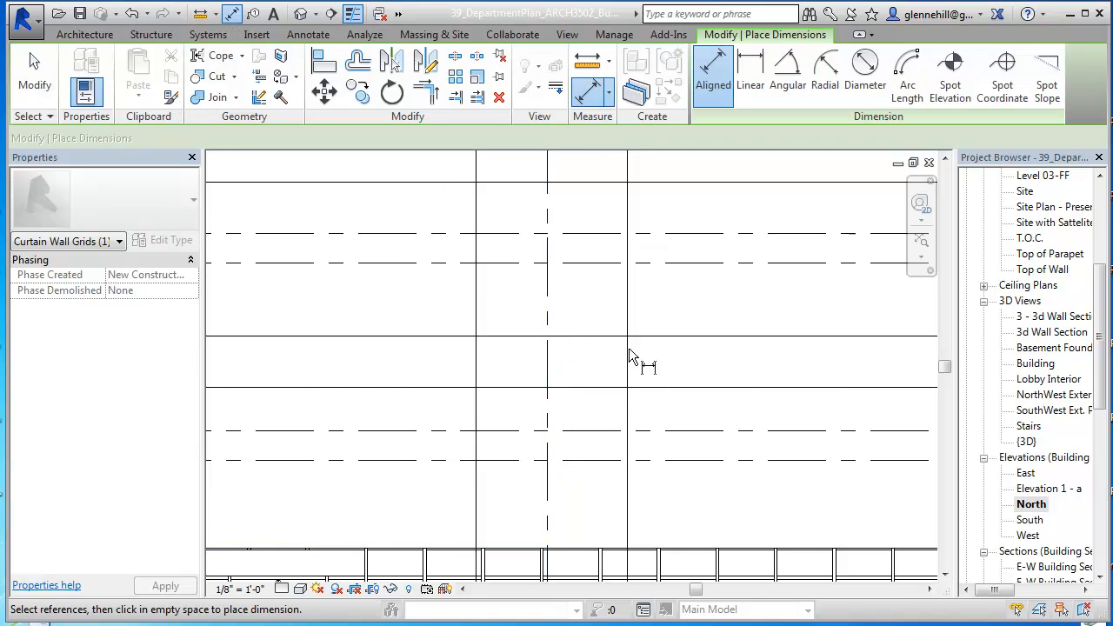
left_click(693, 430)
left_click(699, 387)
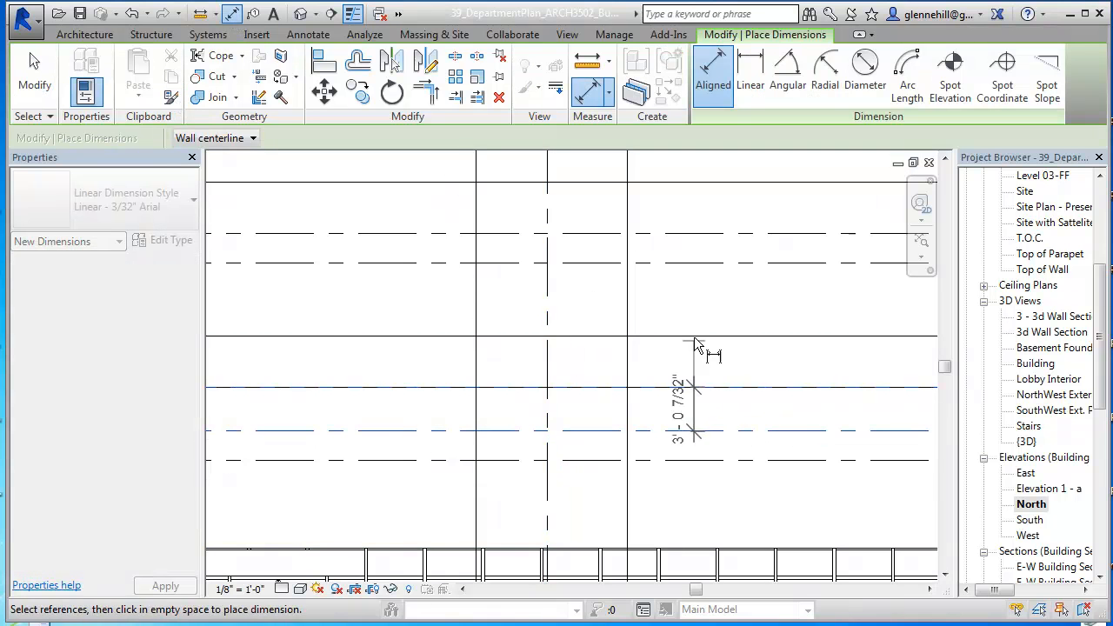
left_click(695, 337)
left_click(695, 286)
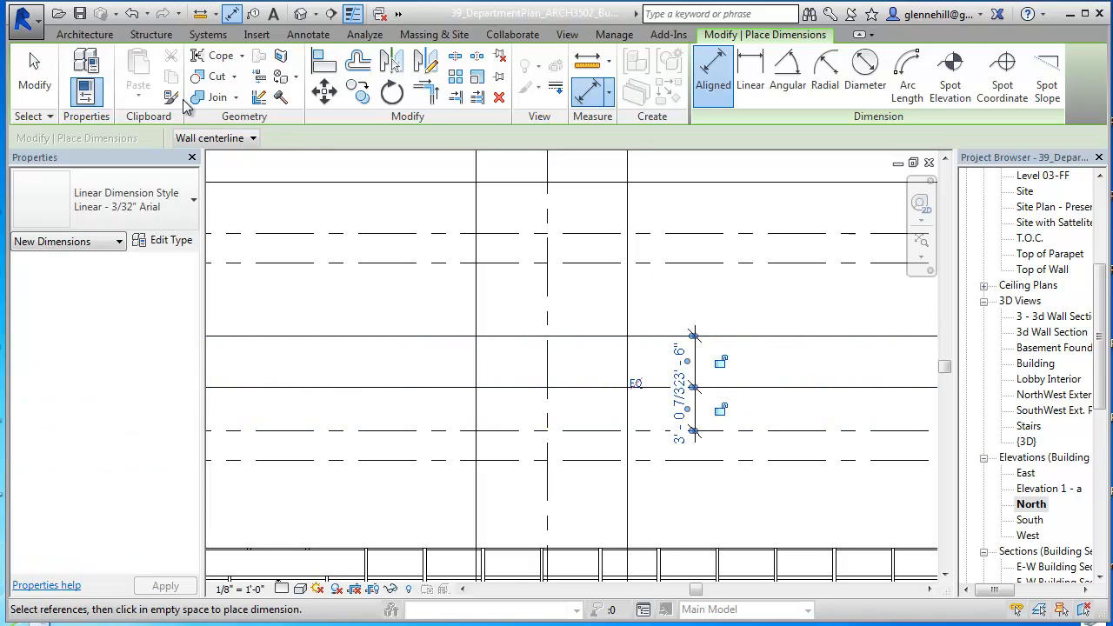
left_click(678, 413)
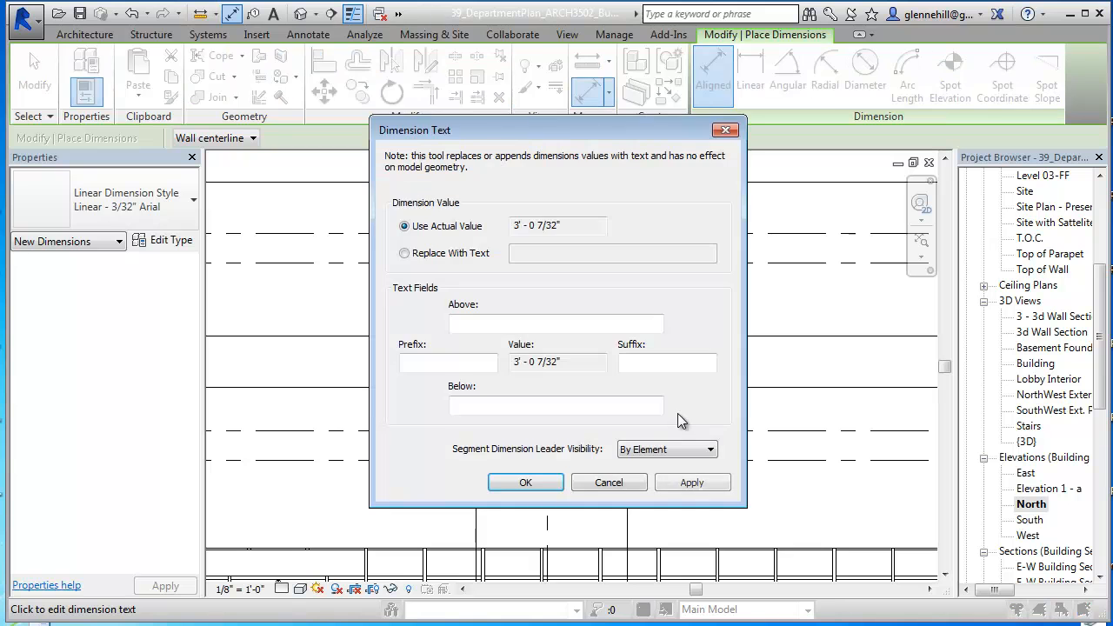
left_click(629, 481)
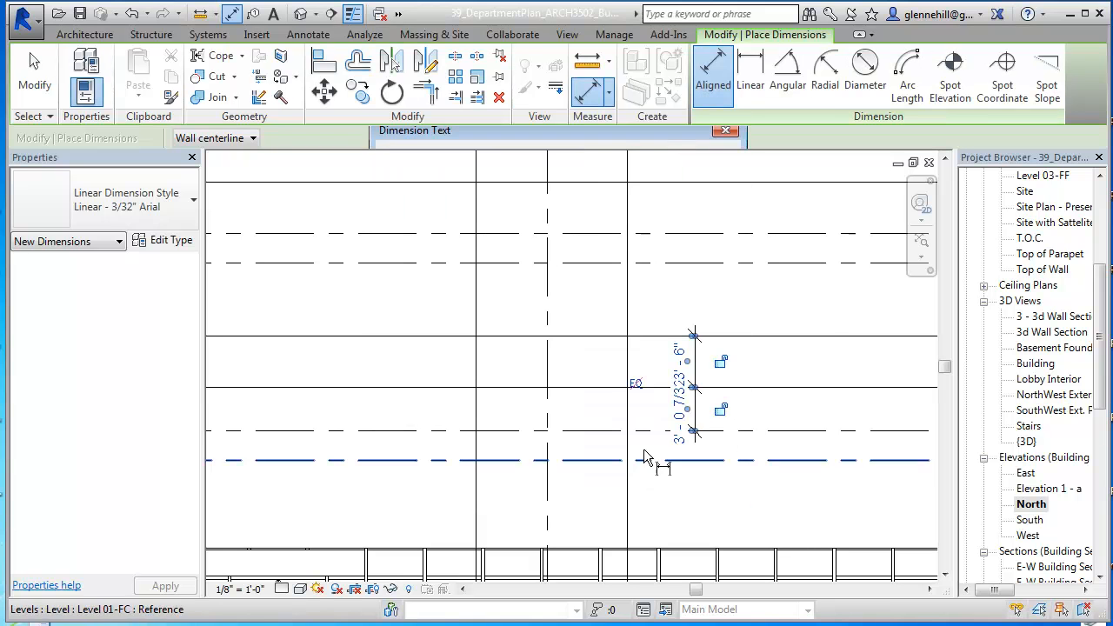
Step: Finish the aligned dimension string and position the screen's lowest horizontal curtain grid line 2'-6" above Level 02-FF
left_click(651, 387)
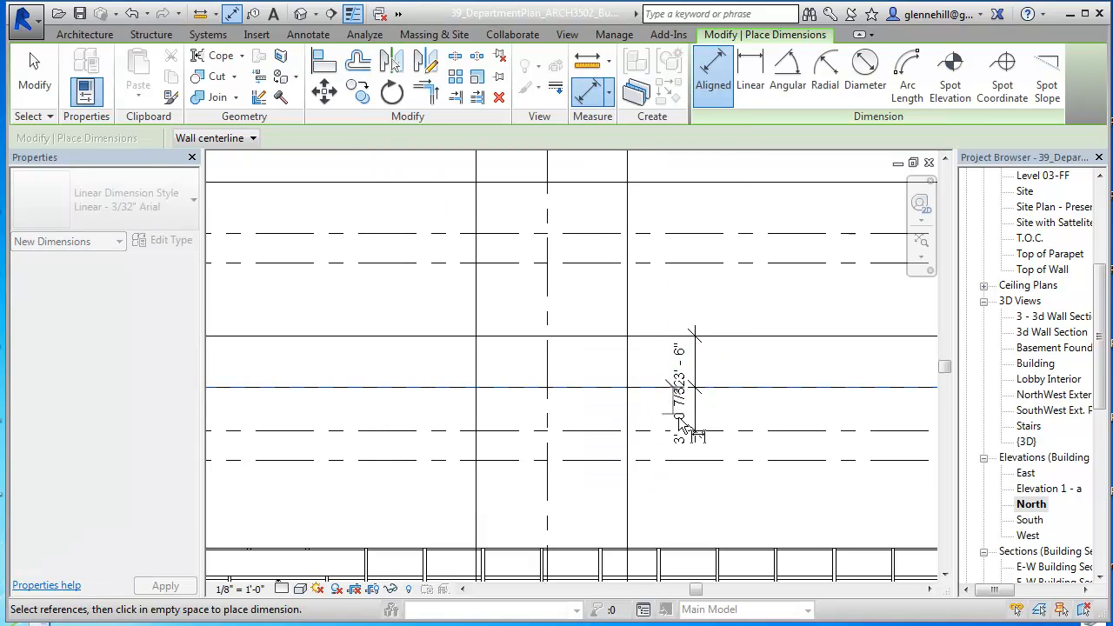
key("Escape")
key("Escape")
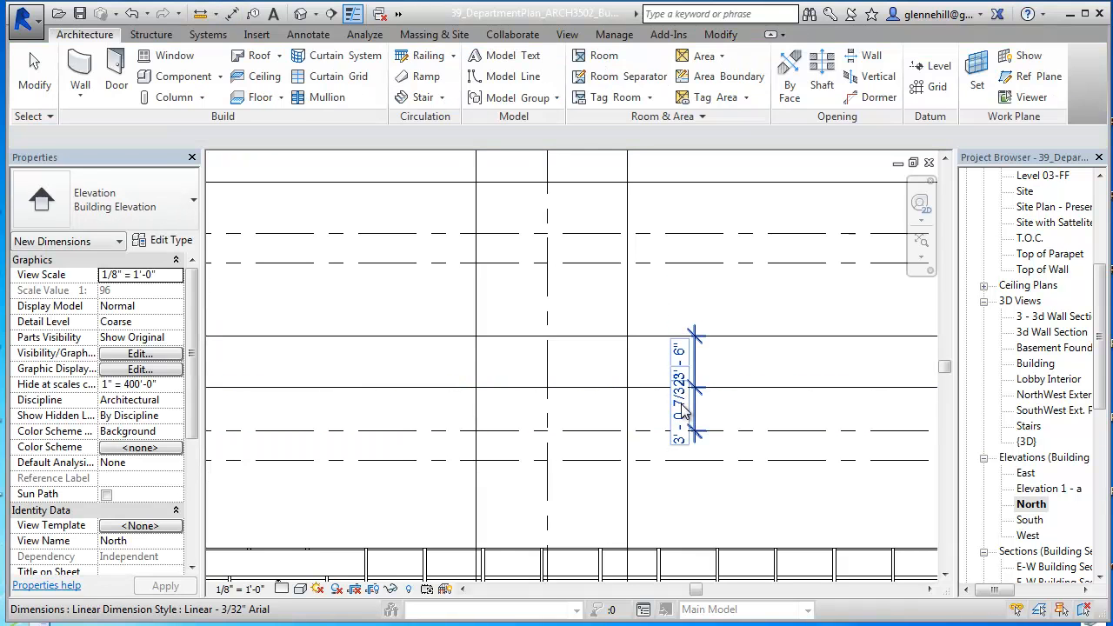
left_click(684, 413)
key("Escape")
left_click(740, 388)
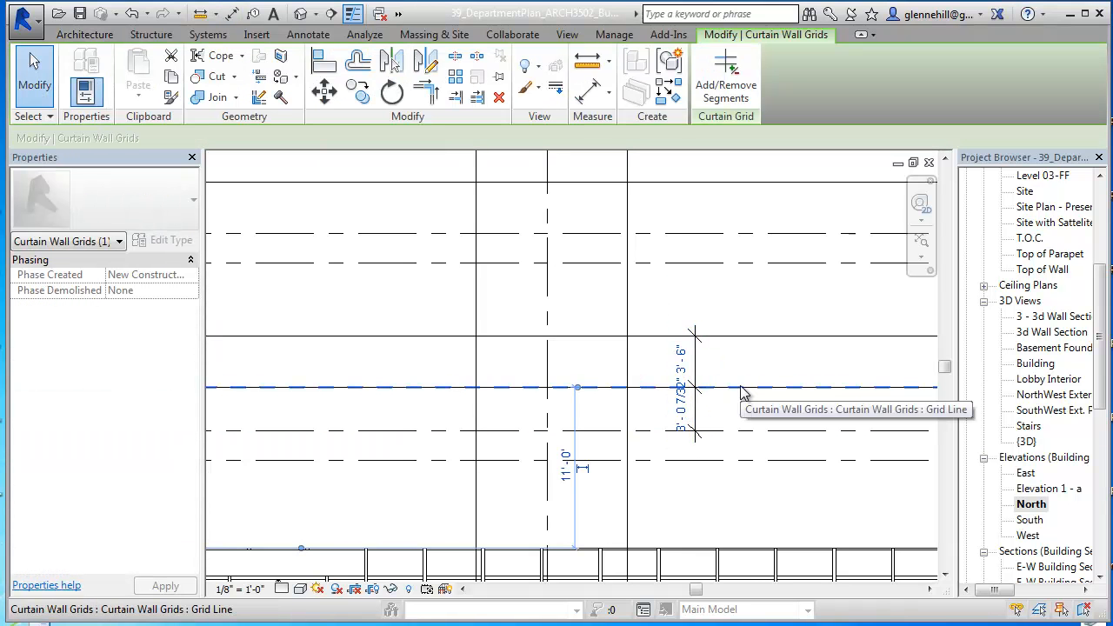
left_click(687, 416)
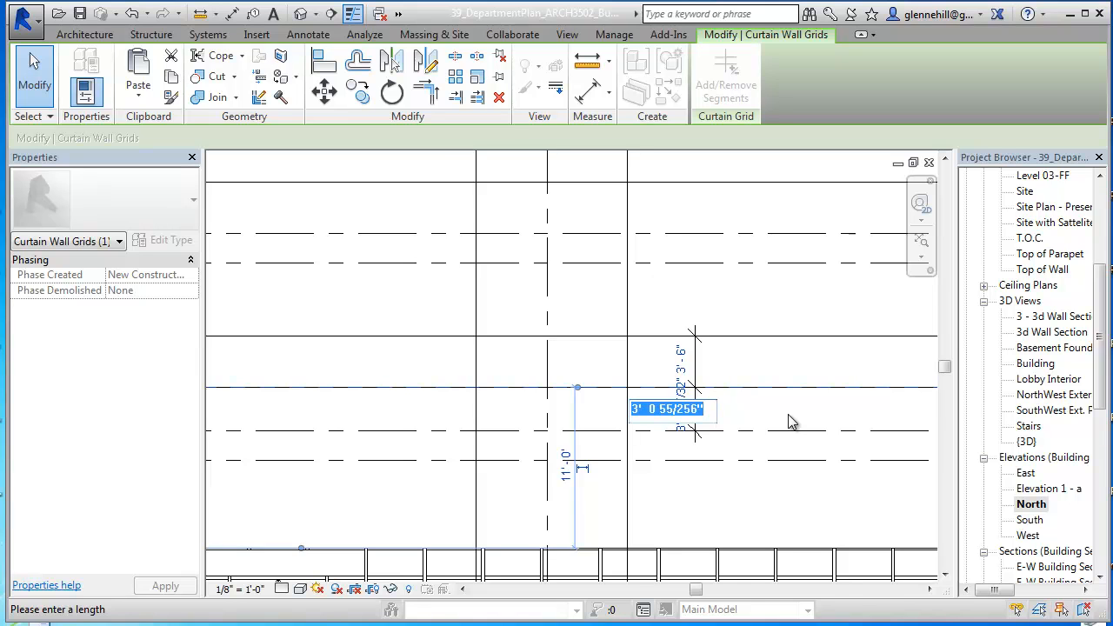
type("30")
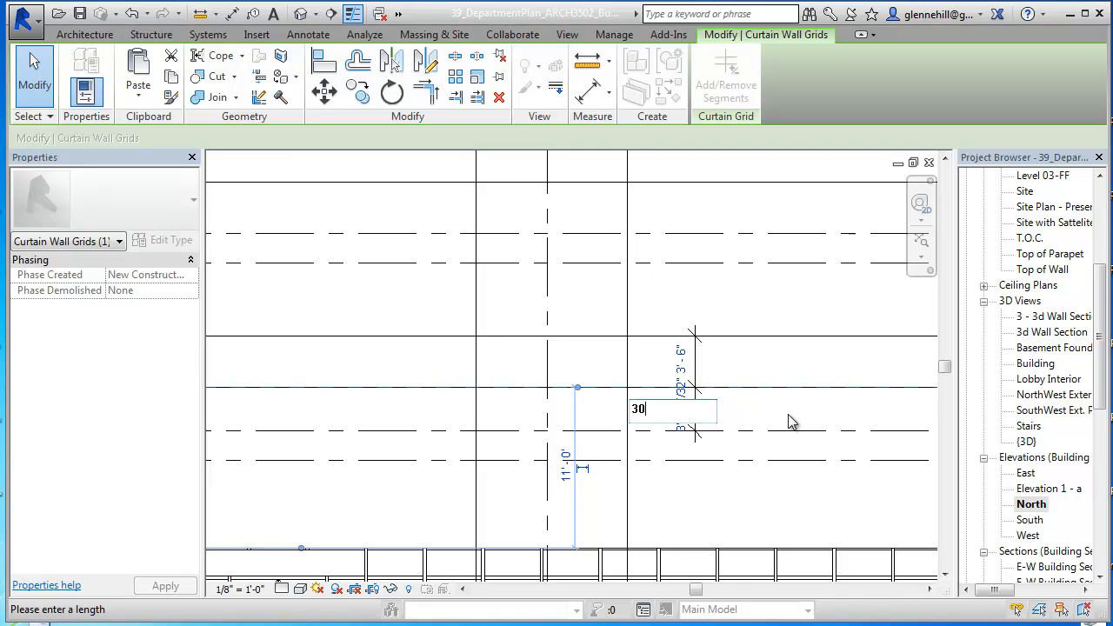
key("Return")
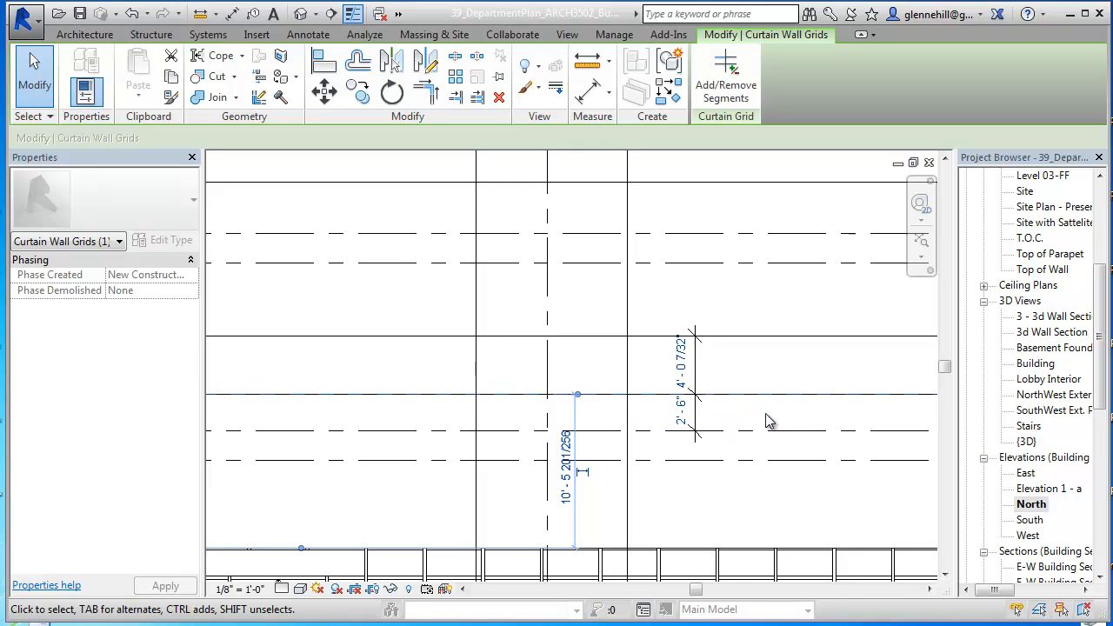
Step: Try a 4'-6" spacing between the two lowest grid lines with the lower one selected, and restore its 2'-6" offset from Level 02-FF
left_click(687, 365)
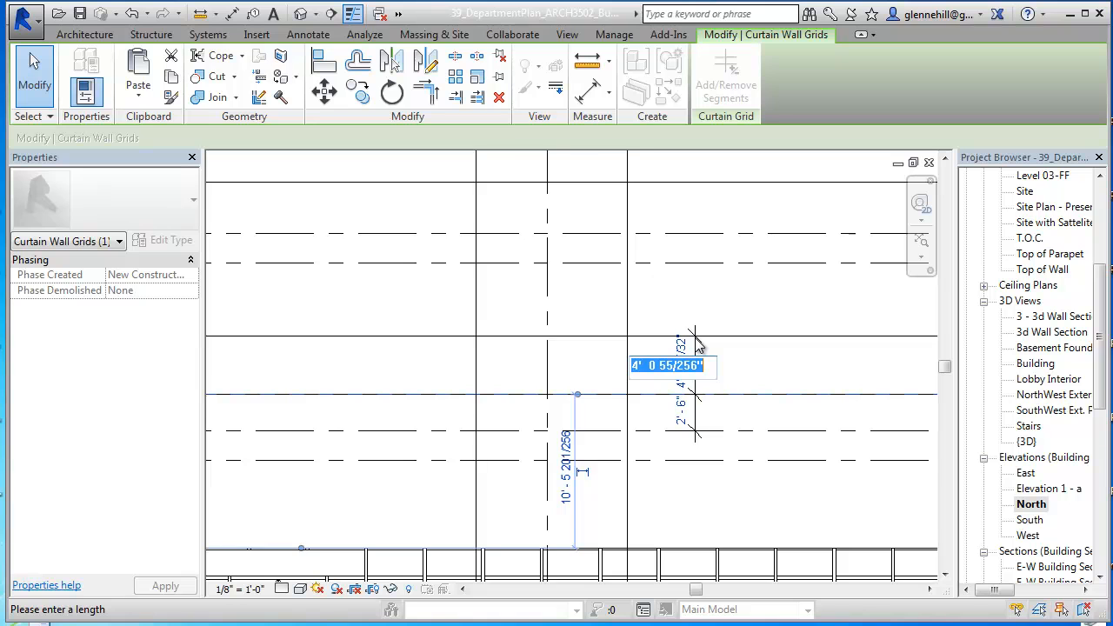
type("4")
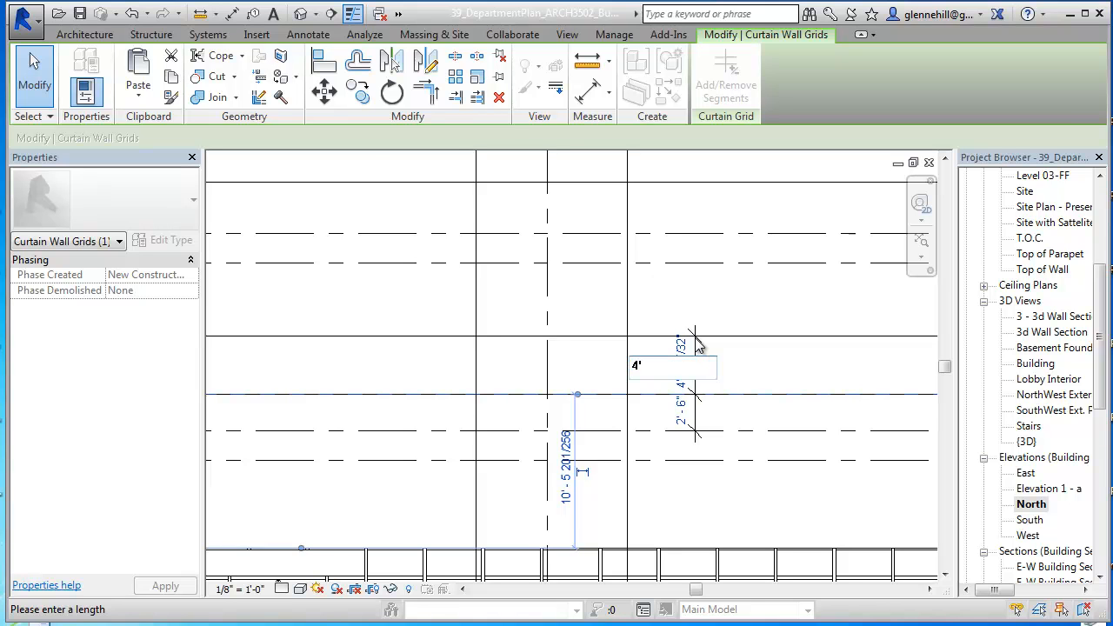
type("' - 6")
key("Return")
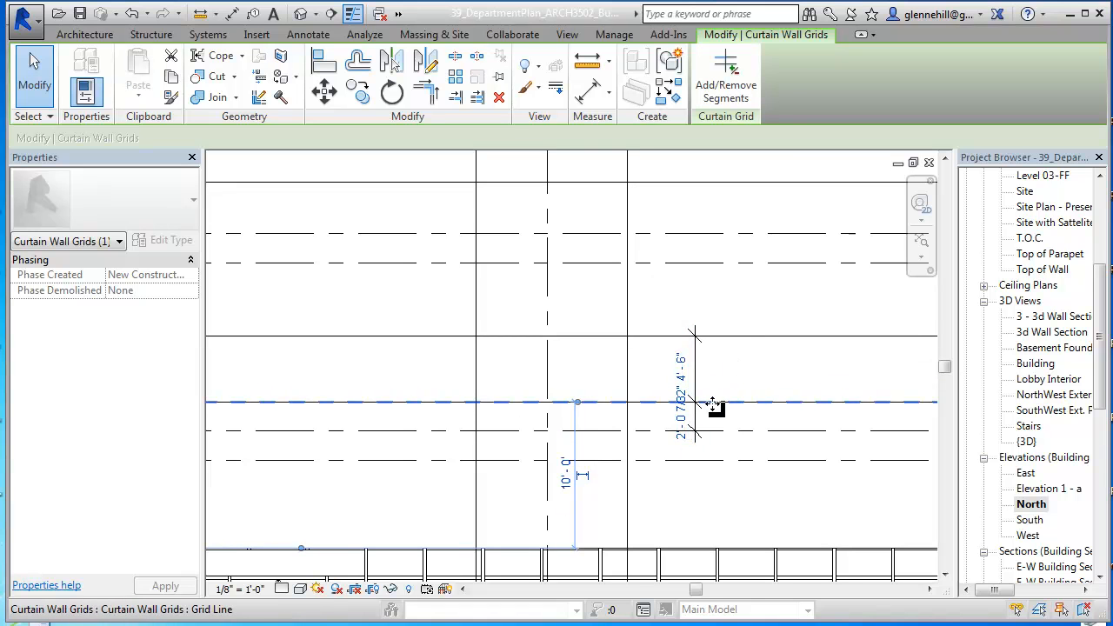
left_click(681, 423)
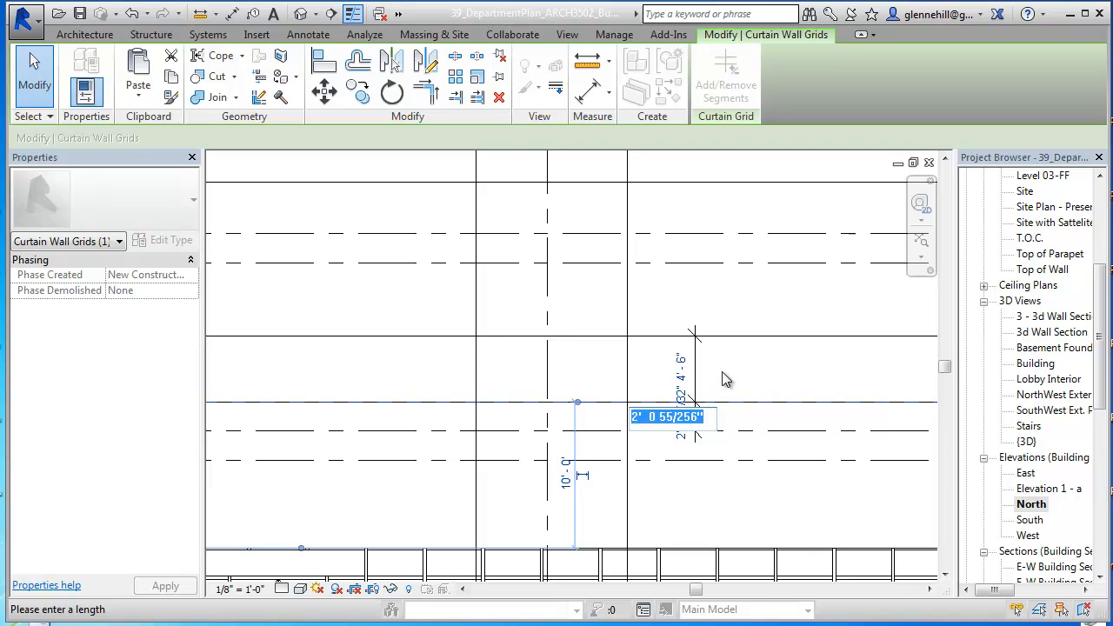
type("2'6")
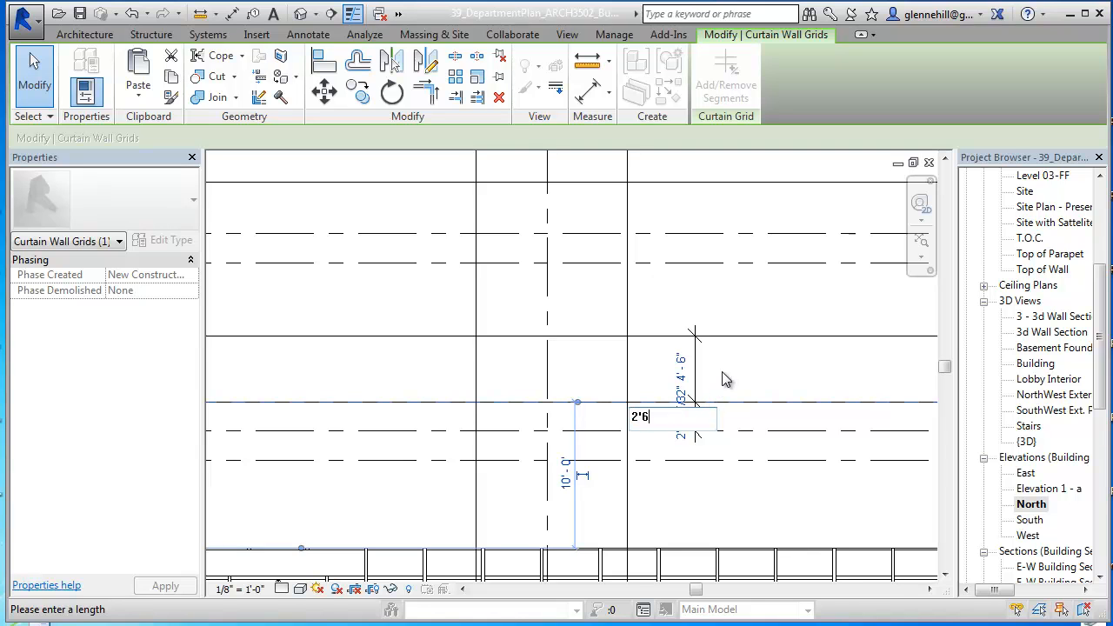
type("' - 6")
key("Return")
Step: Move the second horizontal curtain grid line so it sits 4'-6" above the lowest one
left_click(733, 335)
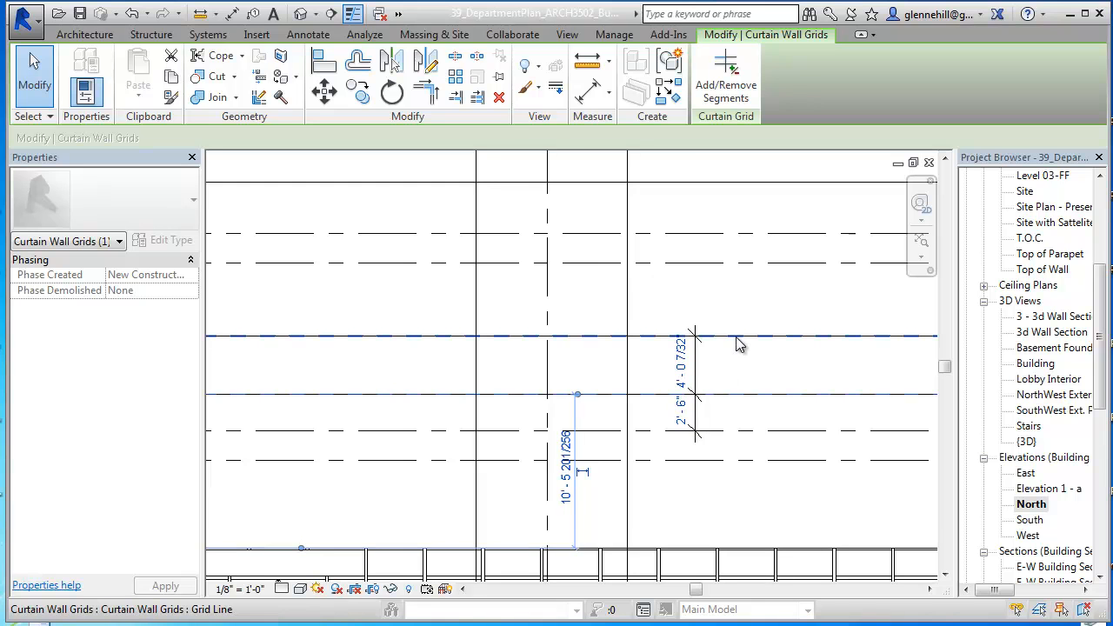
mouse_move(731, 340)
left_mouse_down()
mouse_move(740, 303)
mouse_move(735, 322)
left_mouse_up()
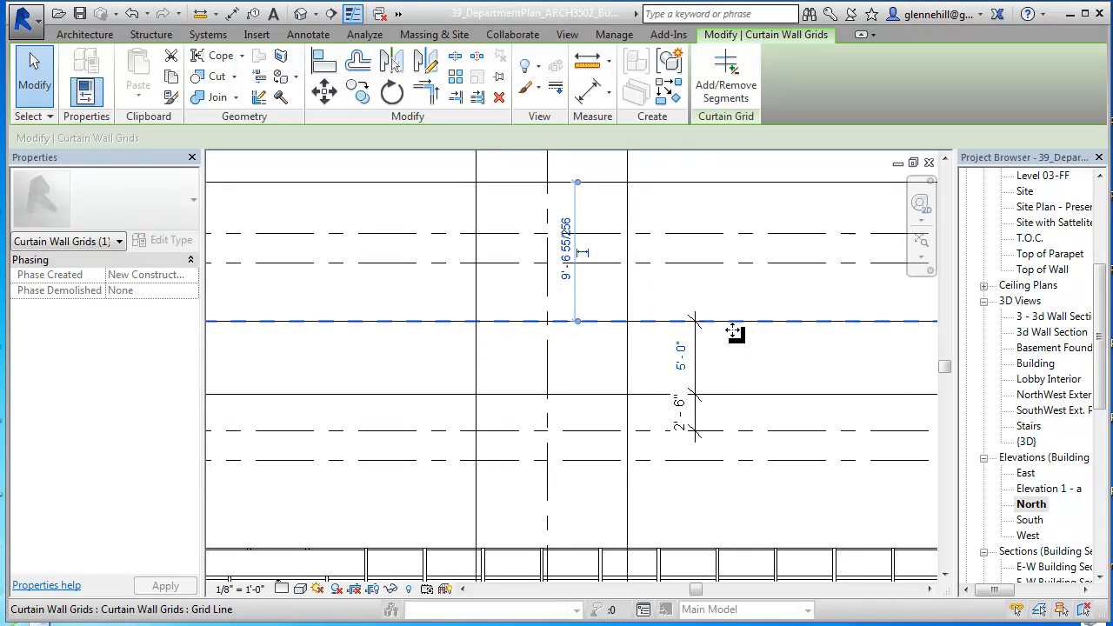
mouse_move(733, 336)
left_mouse_down()
mouse_move(738, 345)
mouse_move(732, 332)
left_mouse_up()
key("Escape")
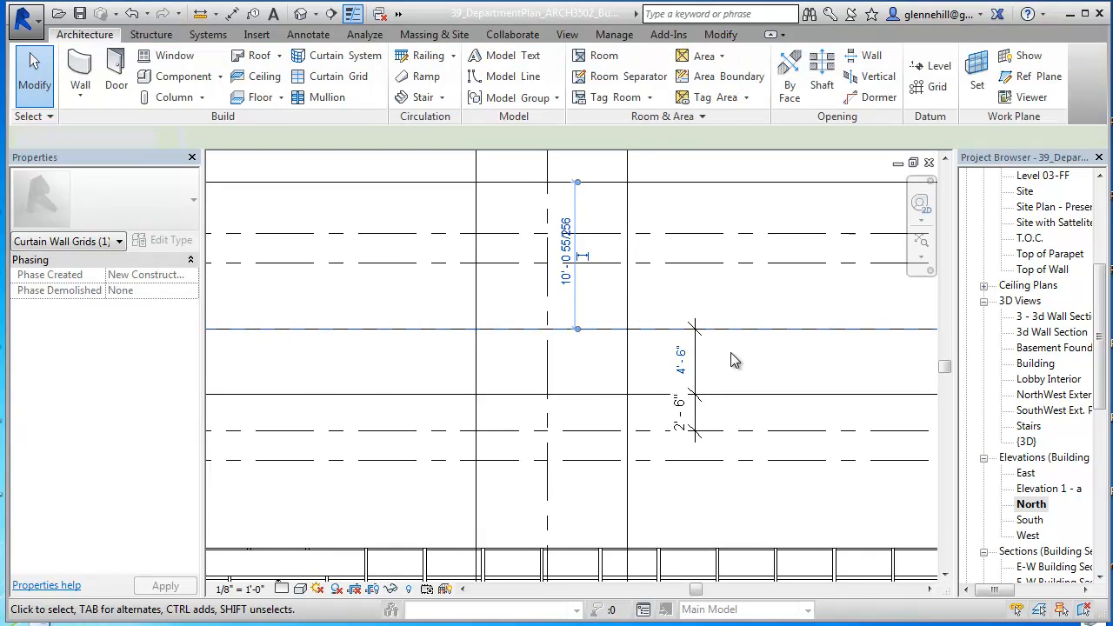
Step: Dimension the upper pair of horizontal grid lines from Level 03-FF, spacing them 2'-6" and 4'-6" with a 7'-0" overall dimension
scroll(709, 374, "down", 2)
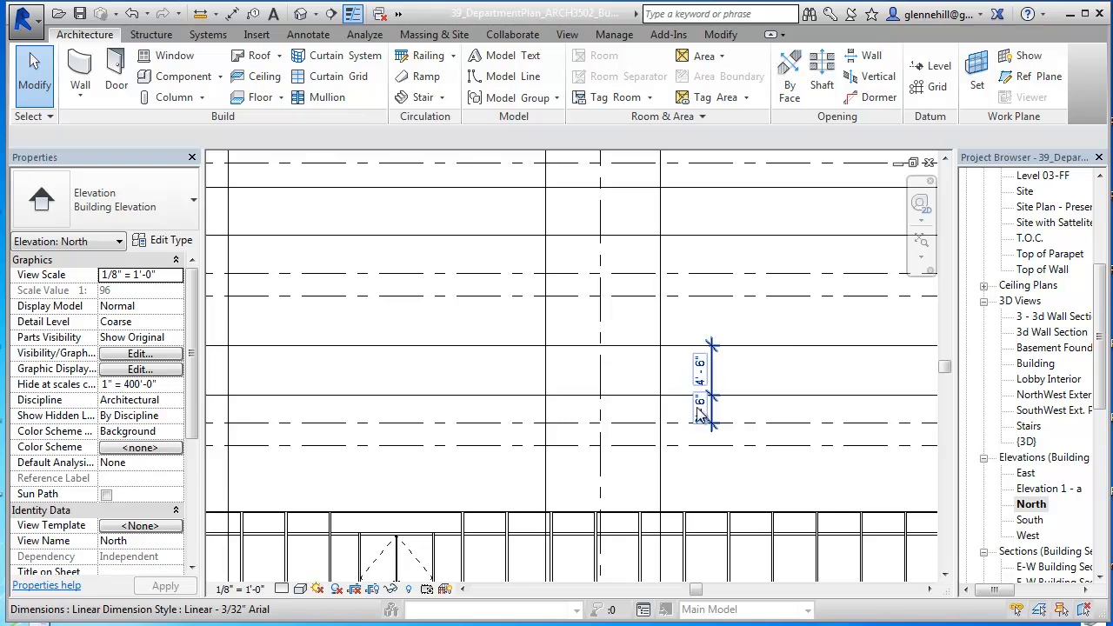
scroll(761, 379, "down", 1)
middle_click_drag(761, 380, 737, 422)
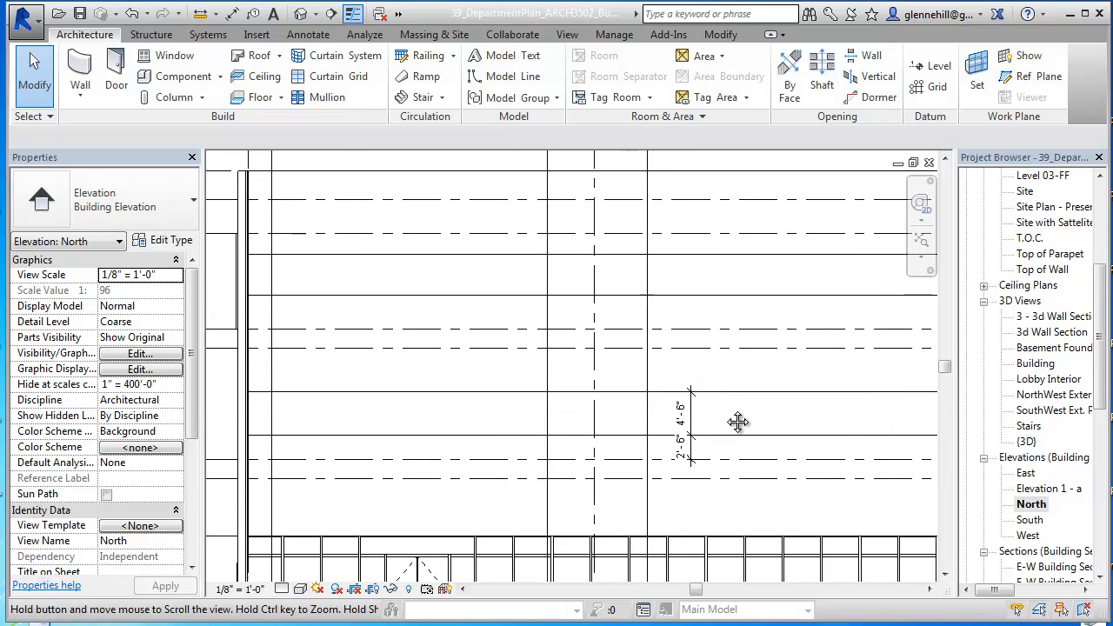
scroll(715, 415, "down", 1)
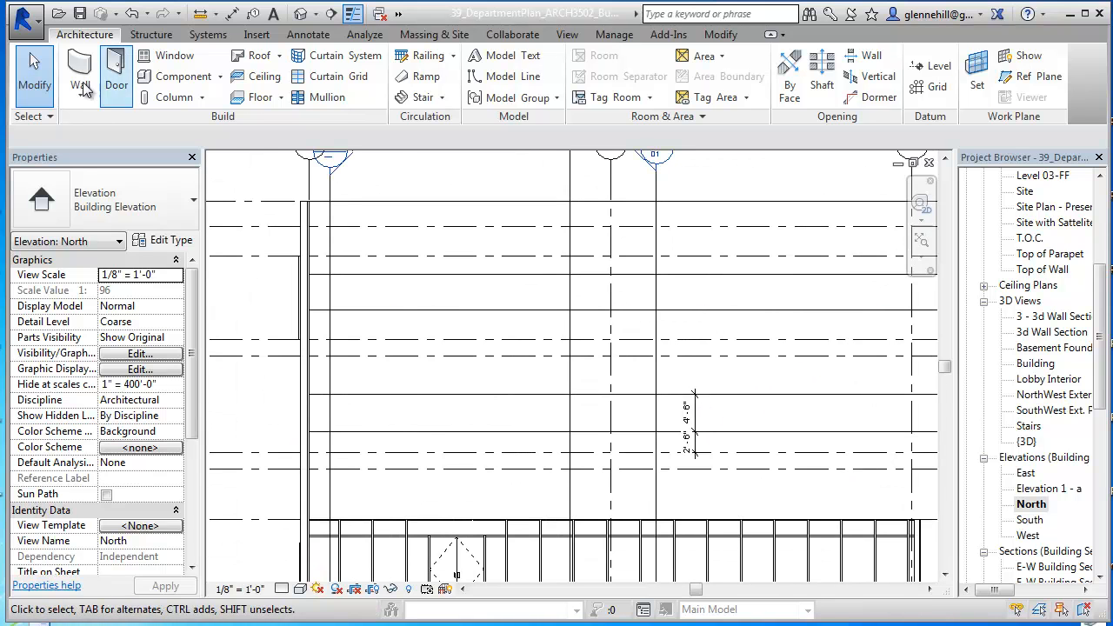
left_click(232, 14)
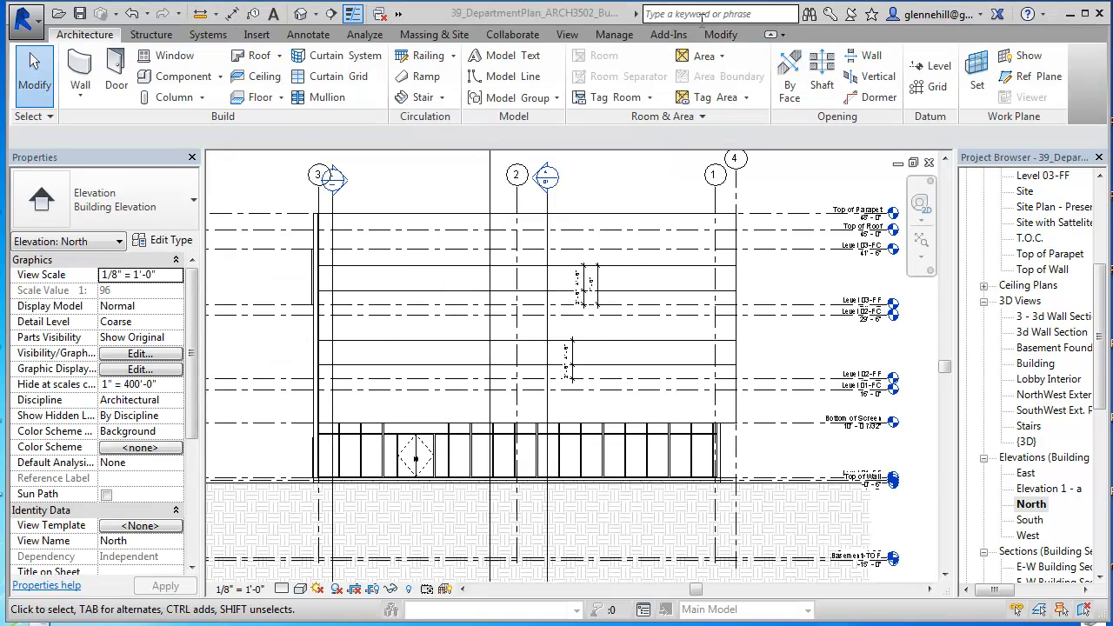
scroll(603, 302, "up", 5)
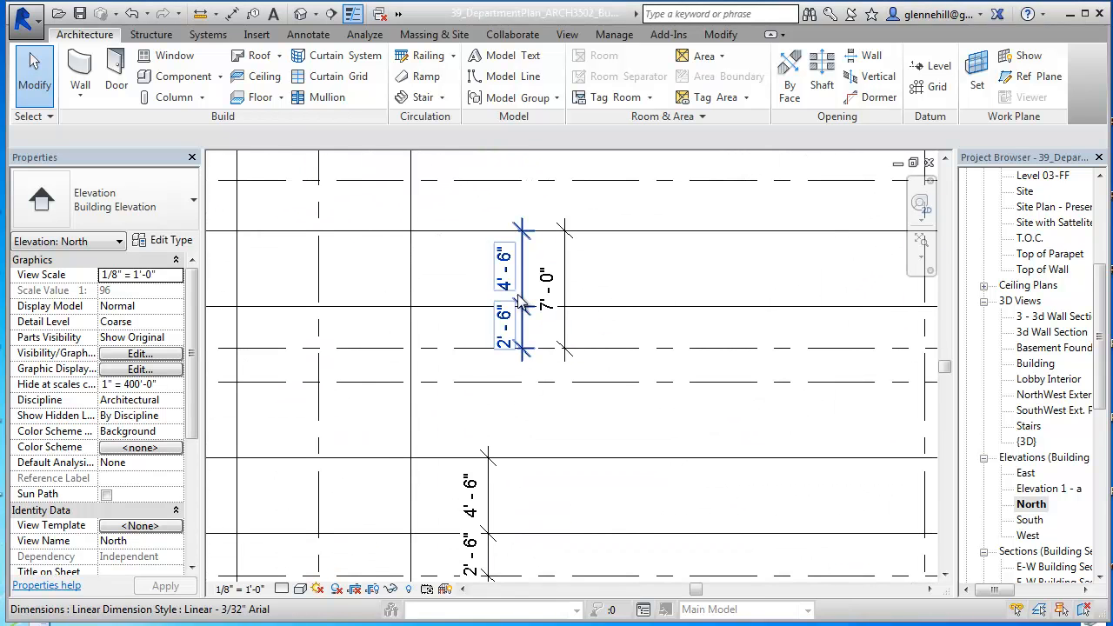
scroll(617, 324, "down", 5)
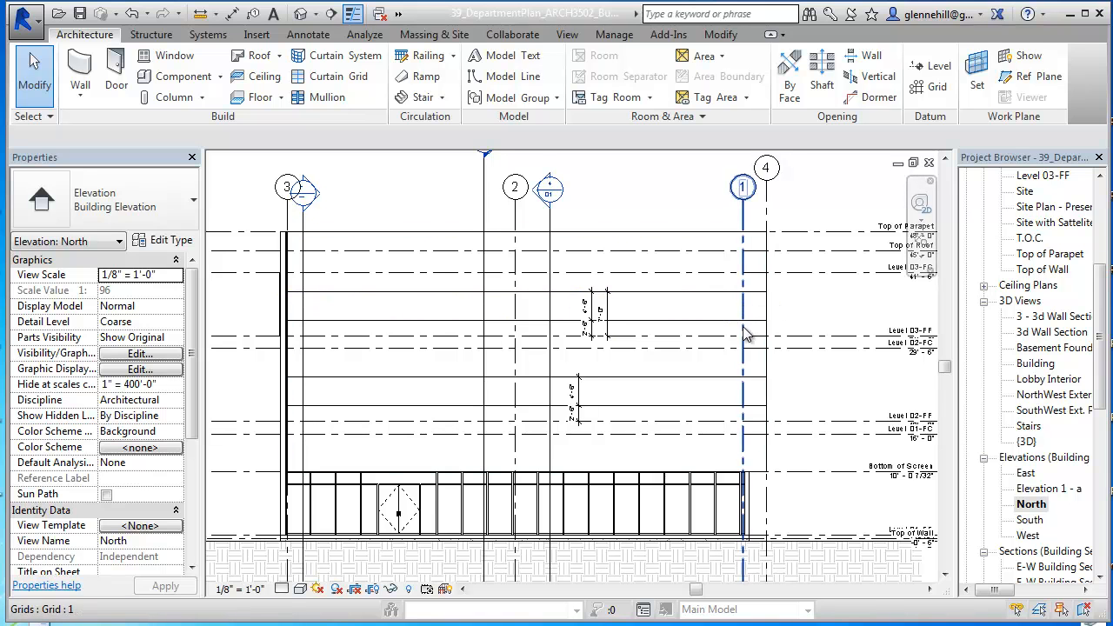
Step: Add two full-height vertical curtain grids to the screen wall, one just inside its grid 3 end and one on grid 1
middle_click_drag(339, 358, 433, 336)
scroll(433, 336, "down", 1)
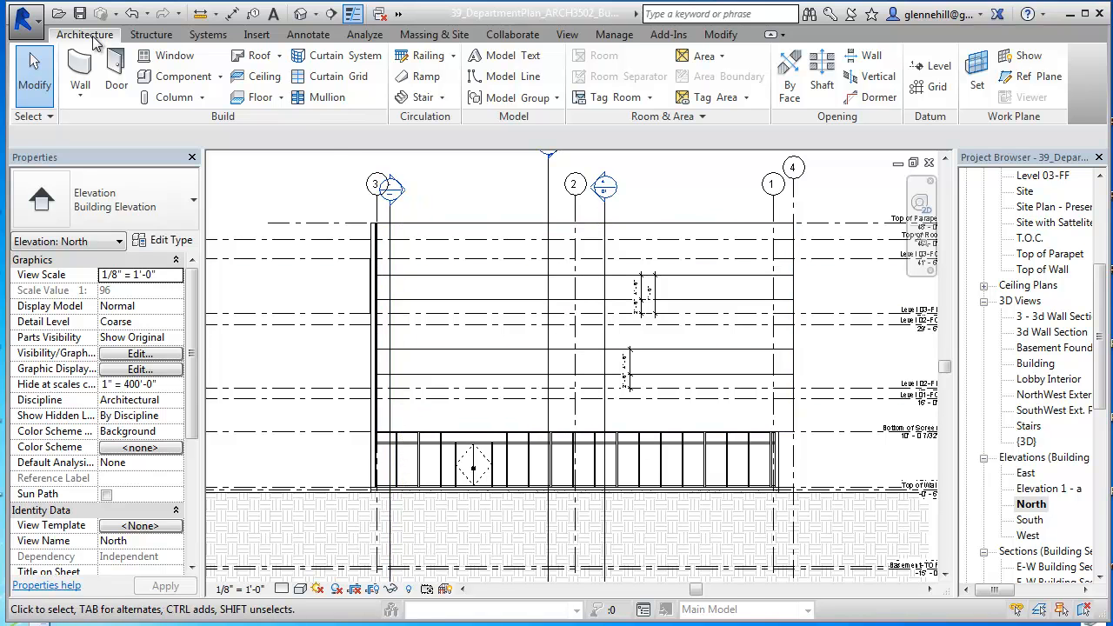
left_click(338, 77)
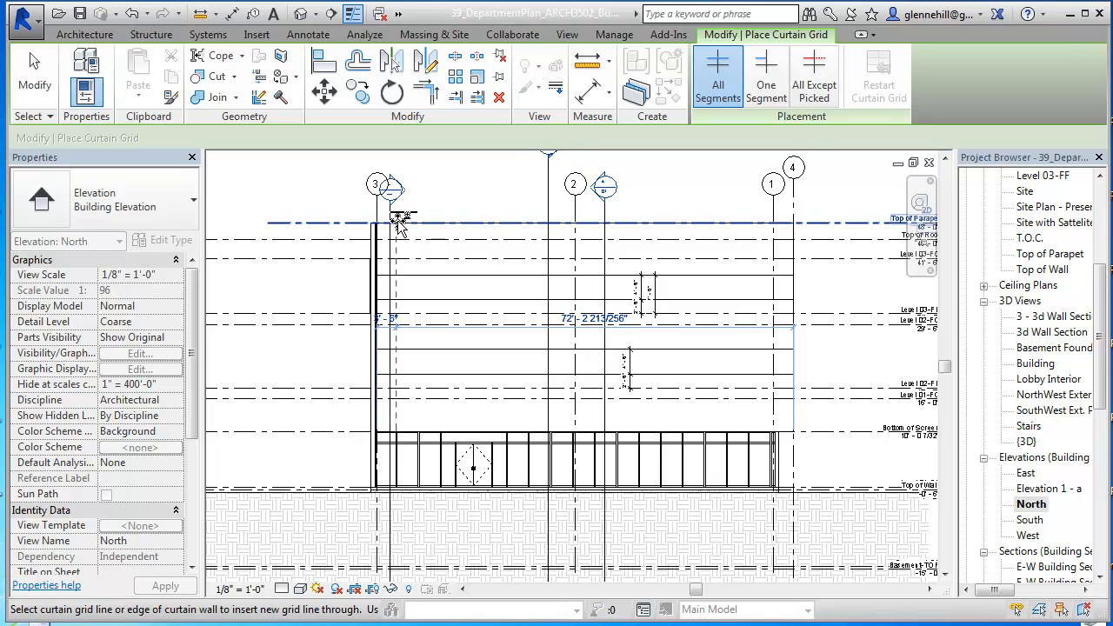
left_click(397, 222)
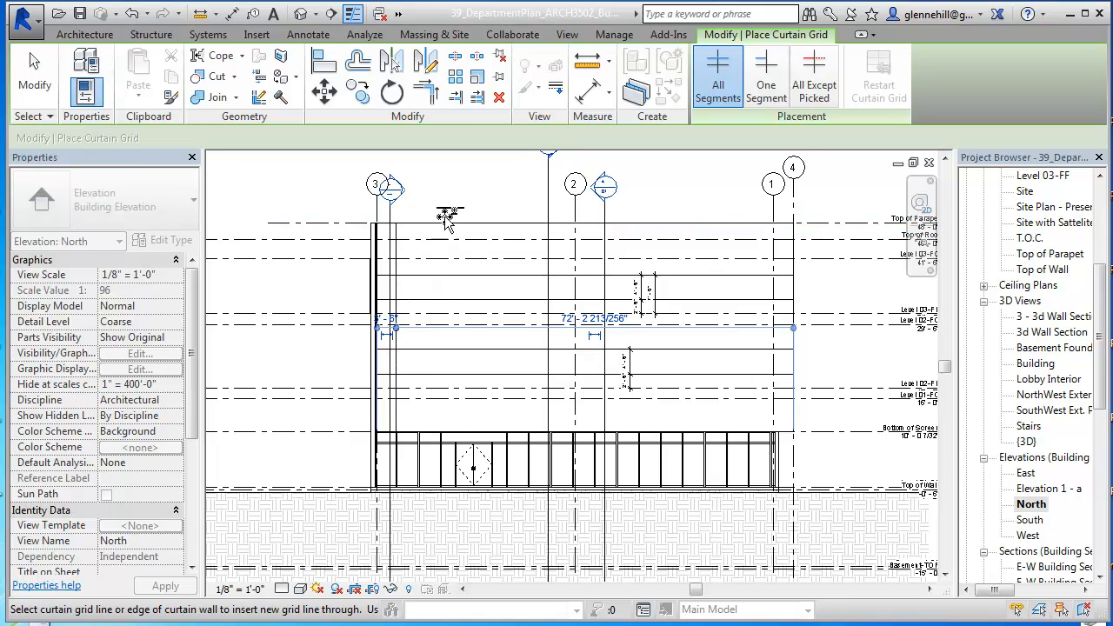
left_click(773, 223)
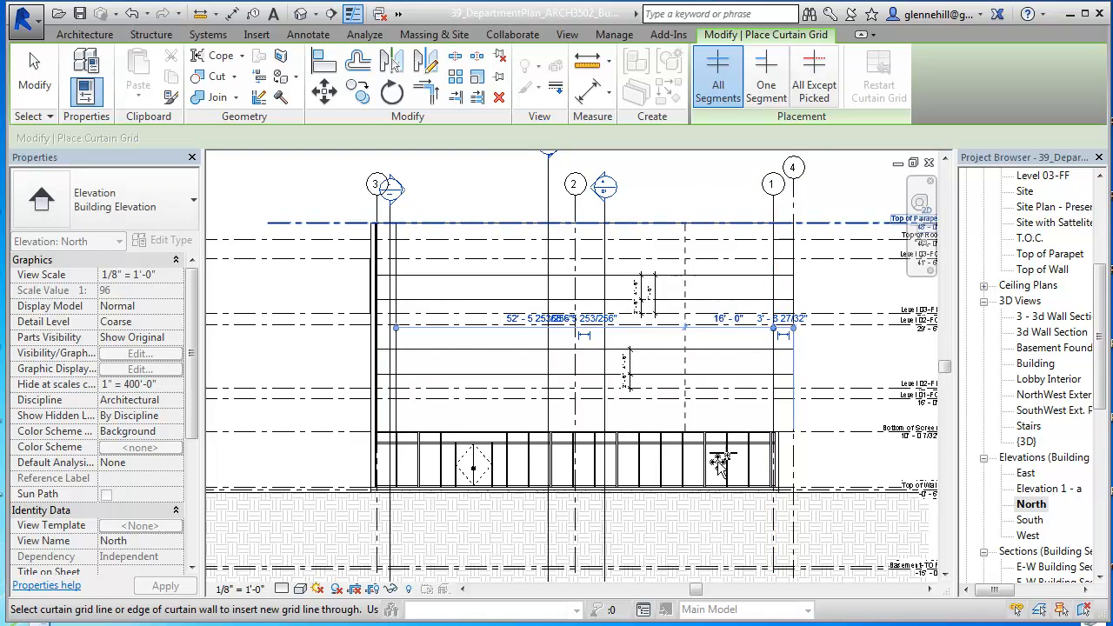
scroll(713, 446, "up", 3)
middle_click_drag(727, 331, 708, 510)
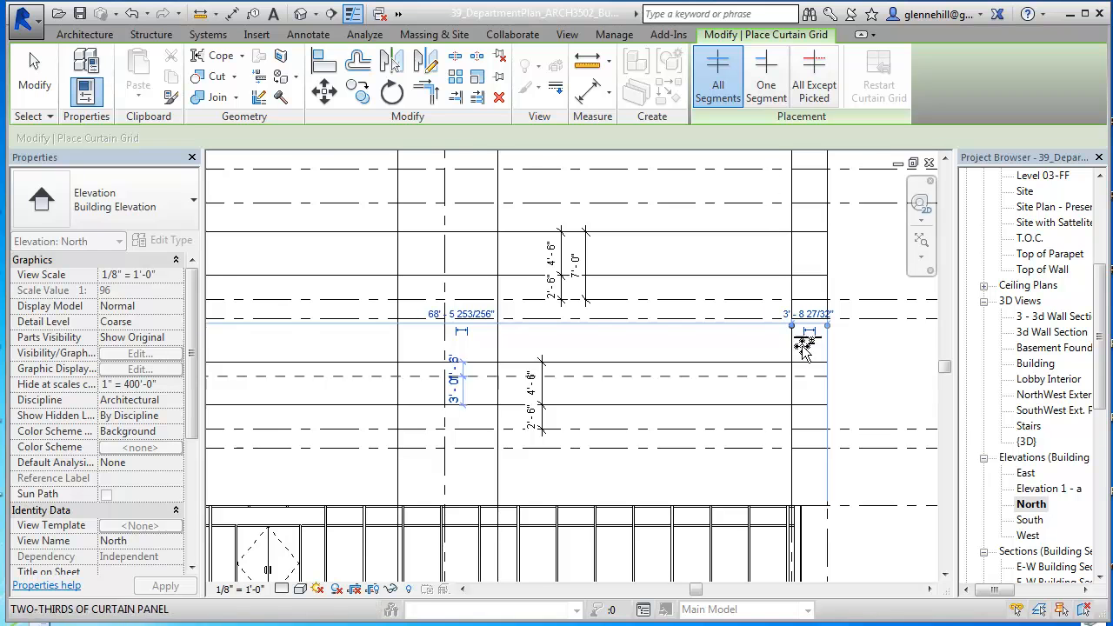
scroll(702, 316, "down", 3)
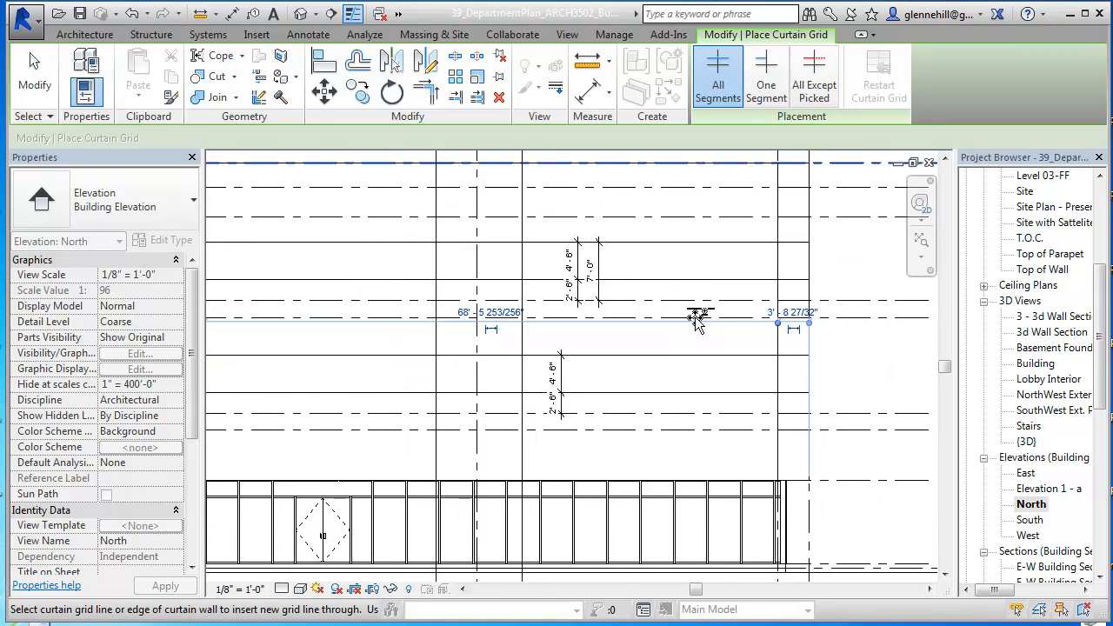
middle_click_drag(698, 329, 850, 323)
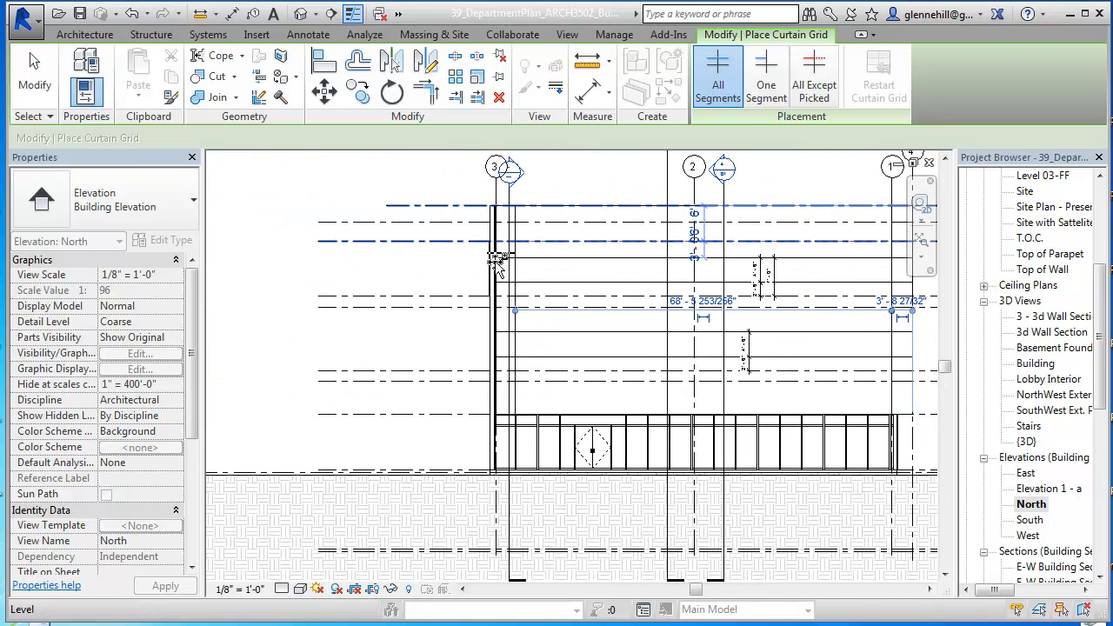
Step: Move the vertical curtain grid line near grid 3 to align with the centre of the storefront mullion below it
scroll(505, 274, "up", 3)
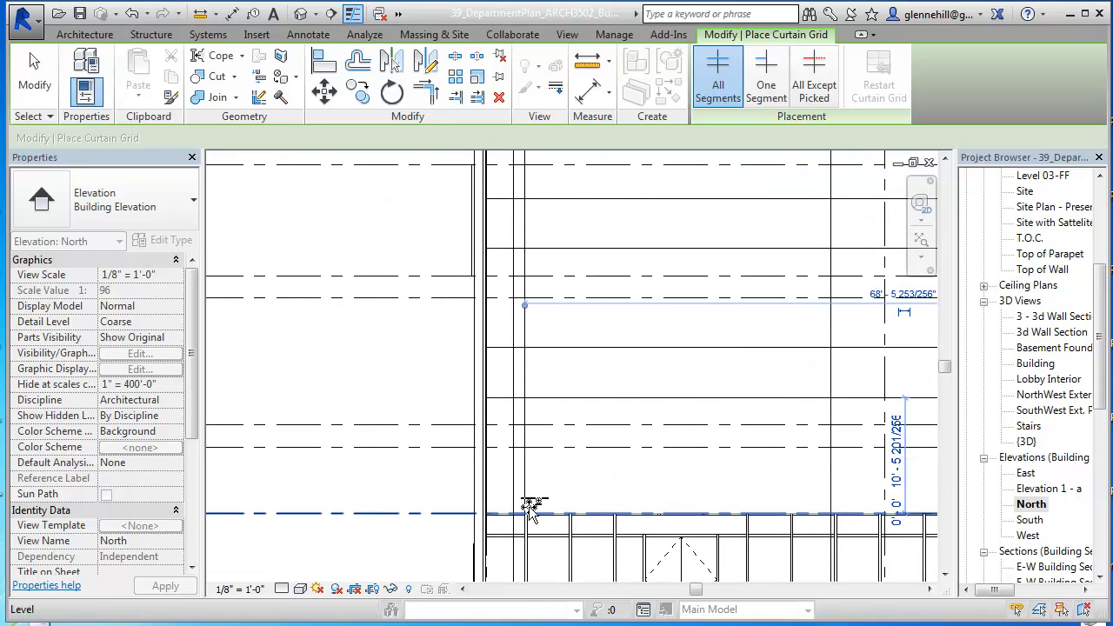
scroll(528, 507, "up", 2)
scroll(530, 502, "up", 1)
middle_click_drag(537, 474, 544, 336)
scroll(534, 332, "up", 1)
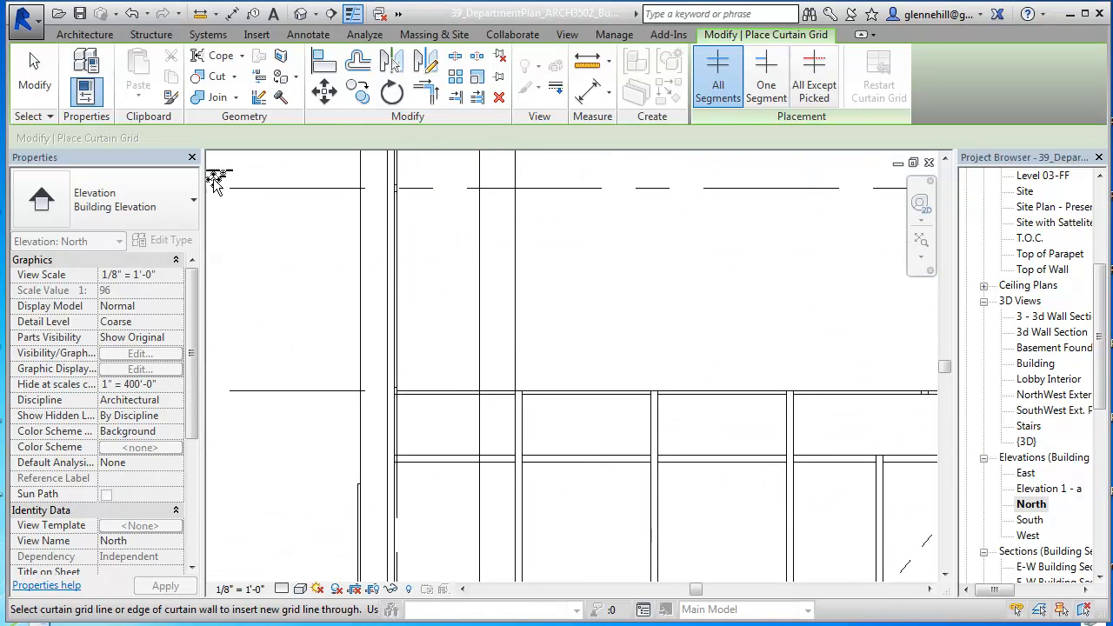
left_click(33, 85)
left_click(516, 374)
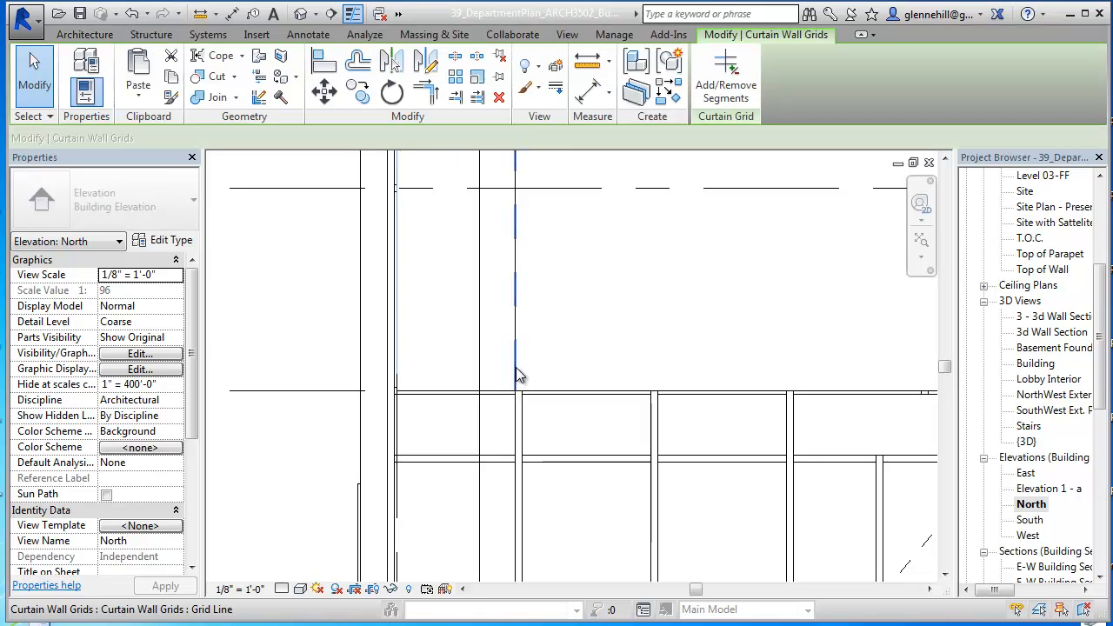
mouse_move(524, 387)
left_mouse_down()
mouse_move(534, 390)
mouse_move(514, 400)
left_mouse_up()
left_click(549, 424)
scroll(576, 416, "down", 1)
scroll(551, 406, "up", 4)
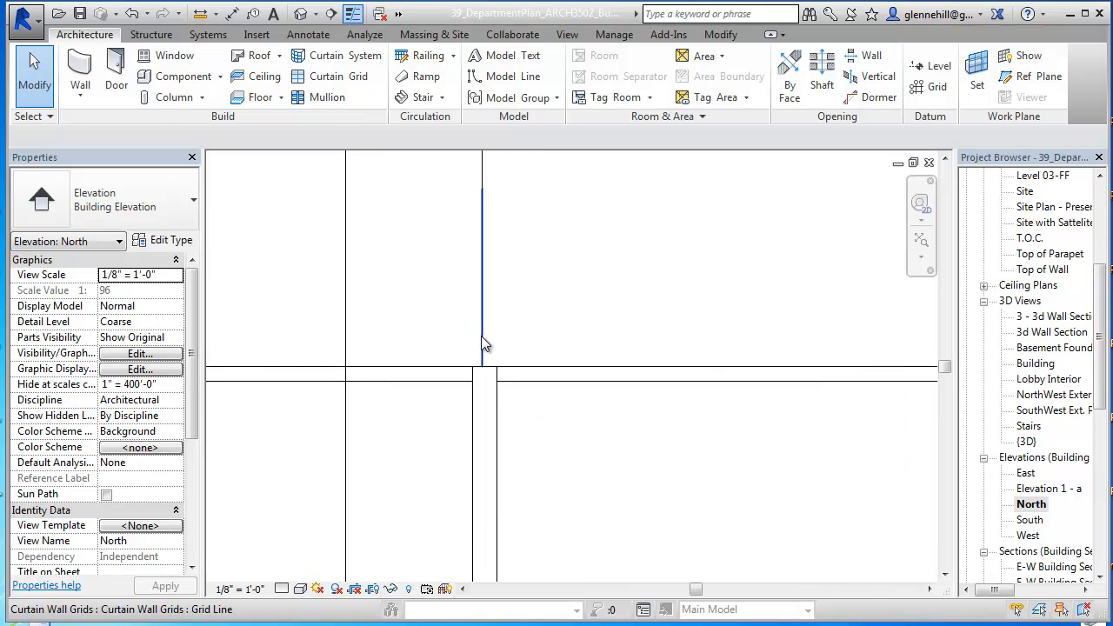
left_click(482, 336)
mouse_move(493, 336)
left_mouse_down()
mouse_move(505, 336)
mouse_move(486, 342)
left_mouse_up()
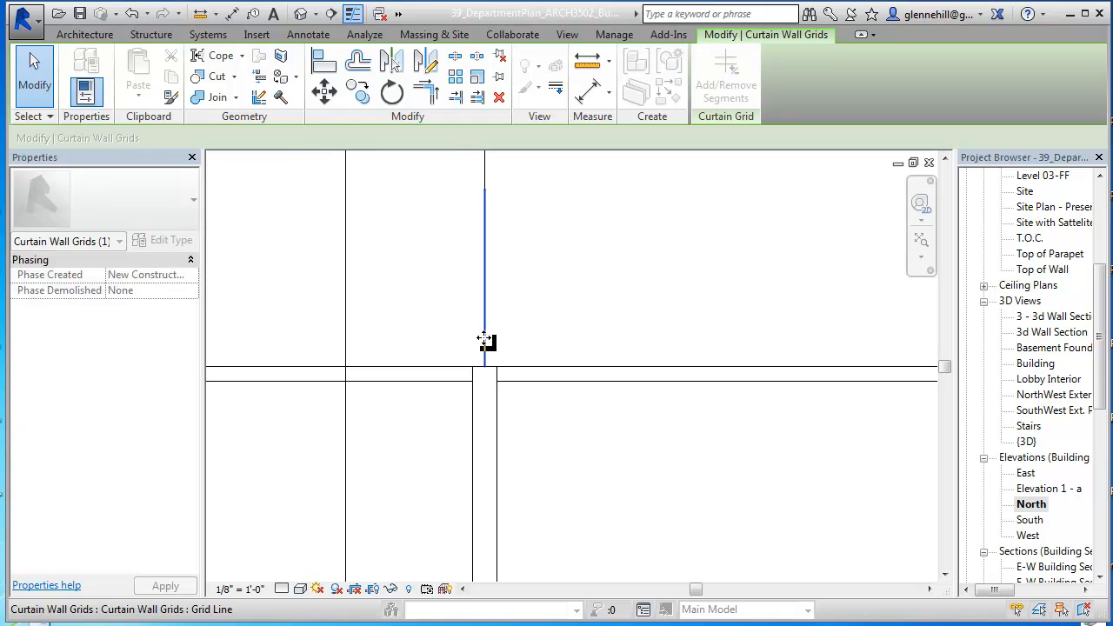
left_click(574, 429)
scroll(588, 438, "down", 2)
scroll(602, 441, "down", 6)
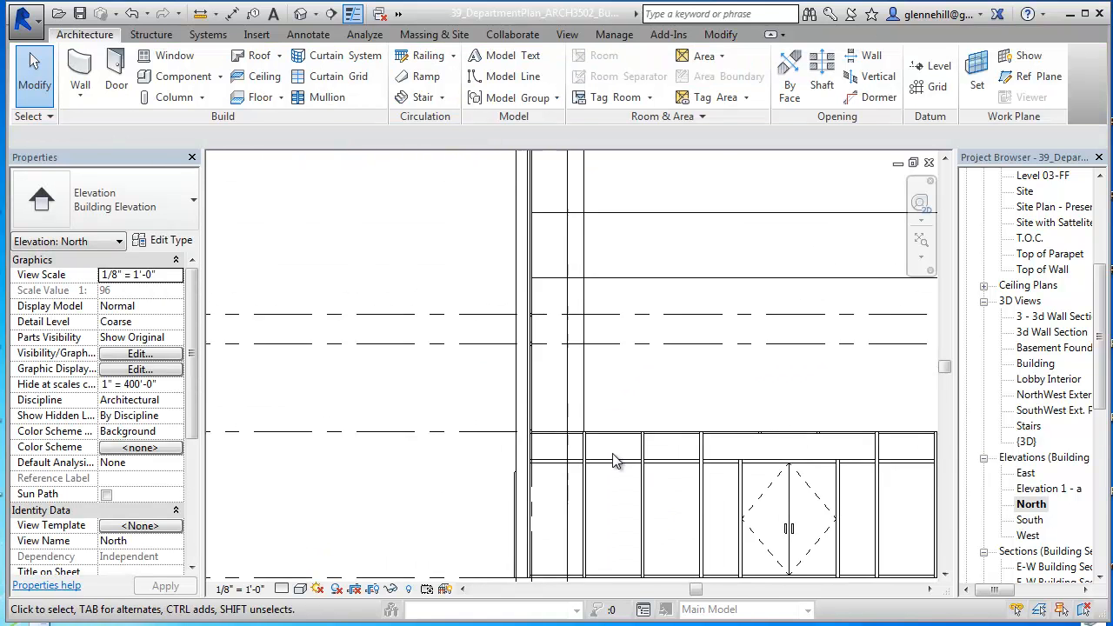
middle_click_drag(639, 452, 531, 463)
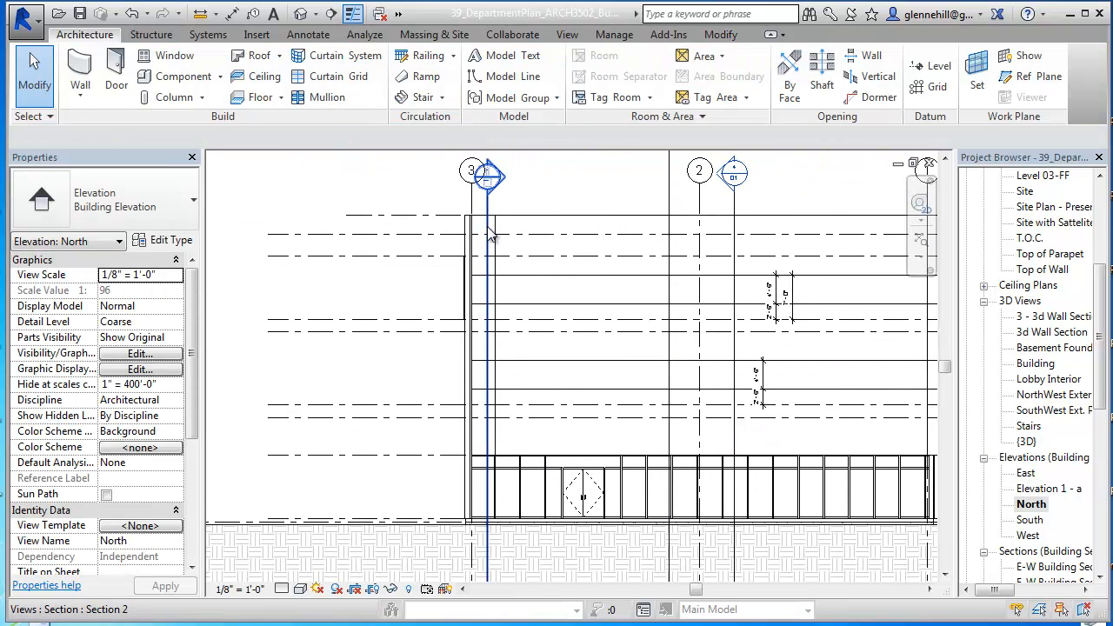
middle_click_drag(565, 414, 479, 450)
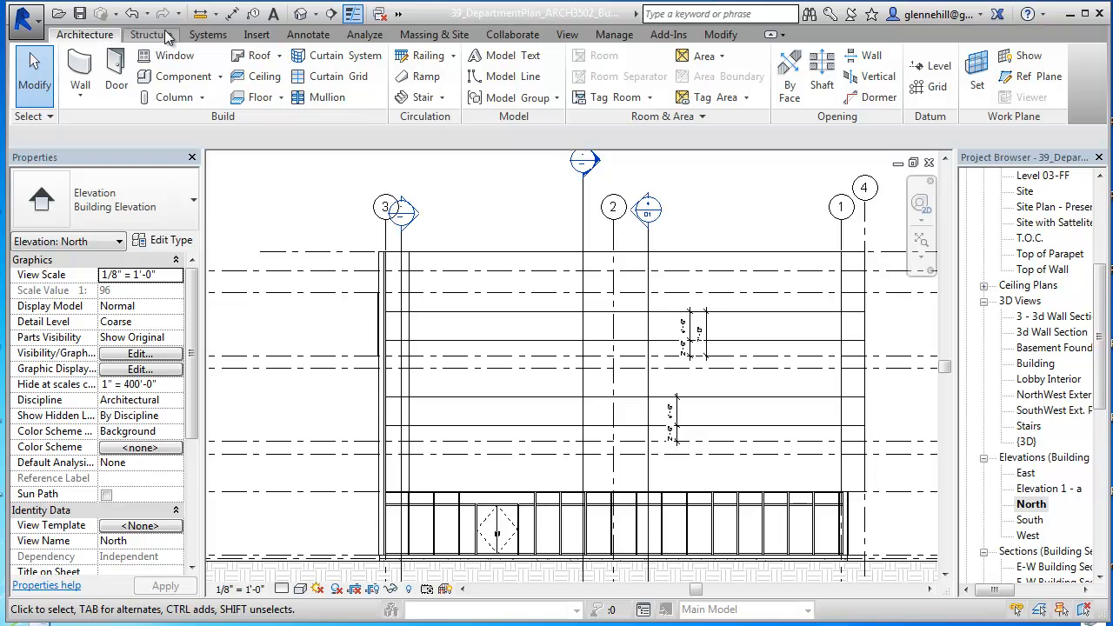
Step: Add vertical curtain grids 8'-0" inside the line near grid 3, 8'-6" inside the grid 1 line, and 12'-0" farther inward from the first
left_click(344, 77)
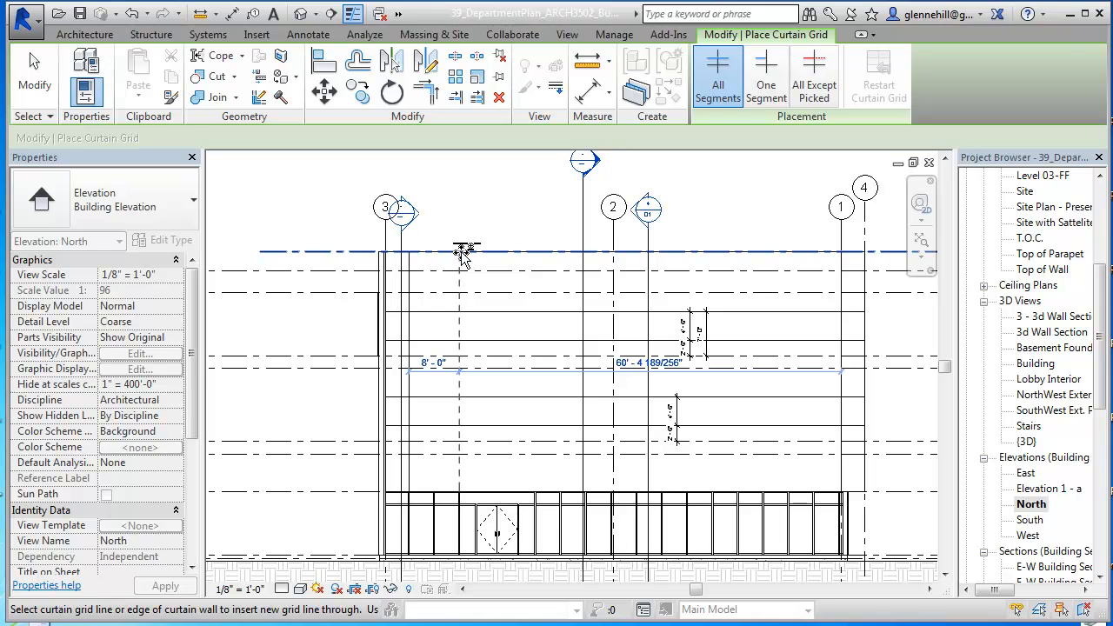
left_click(460, 252)
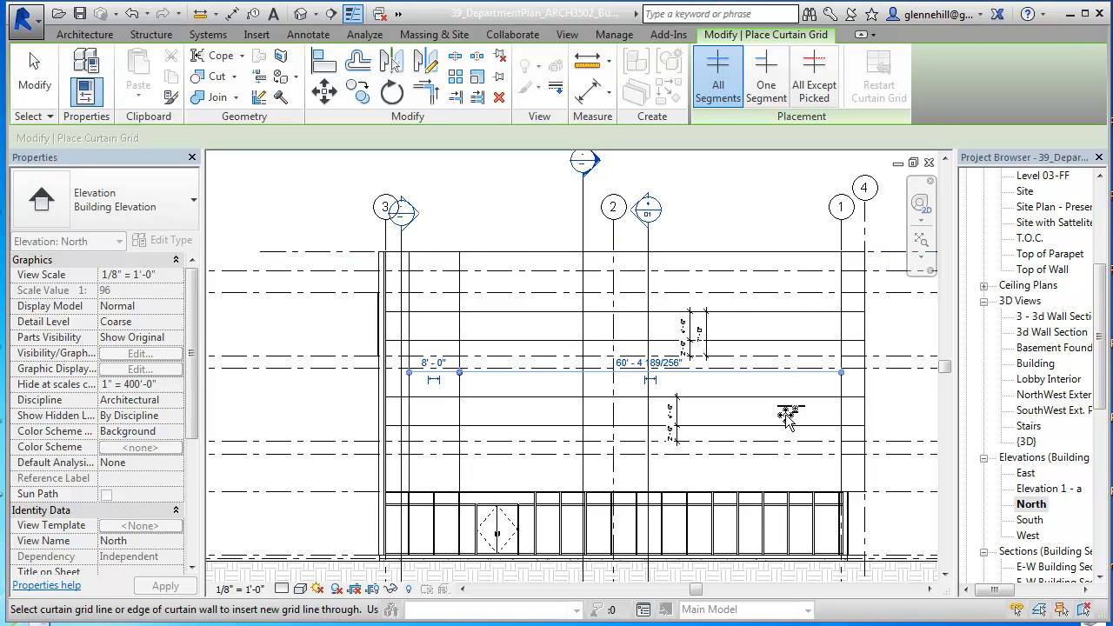
left_click(790, 251)
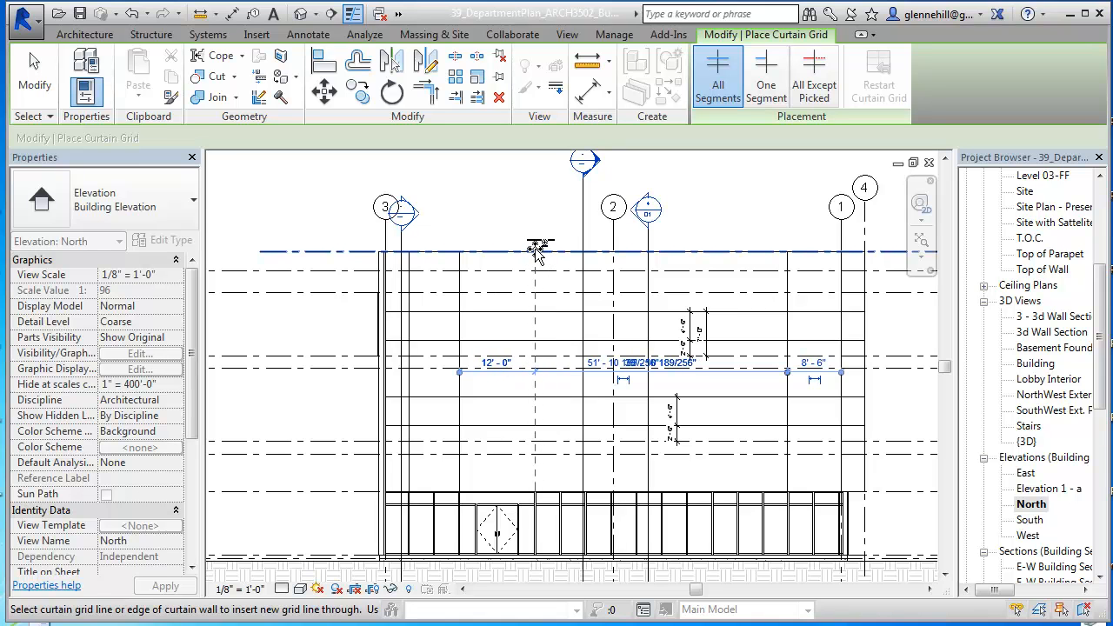
left_click(537, 250)
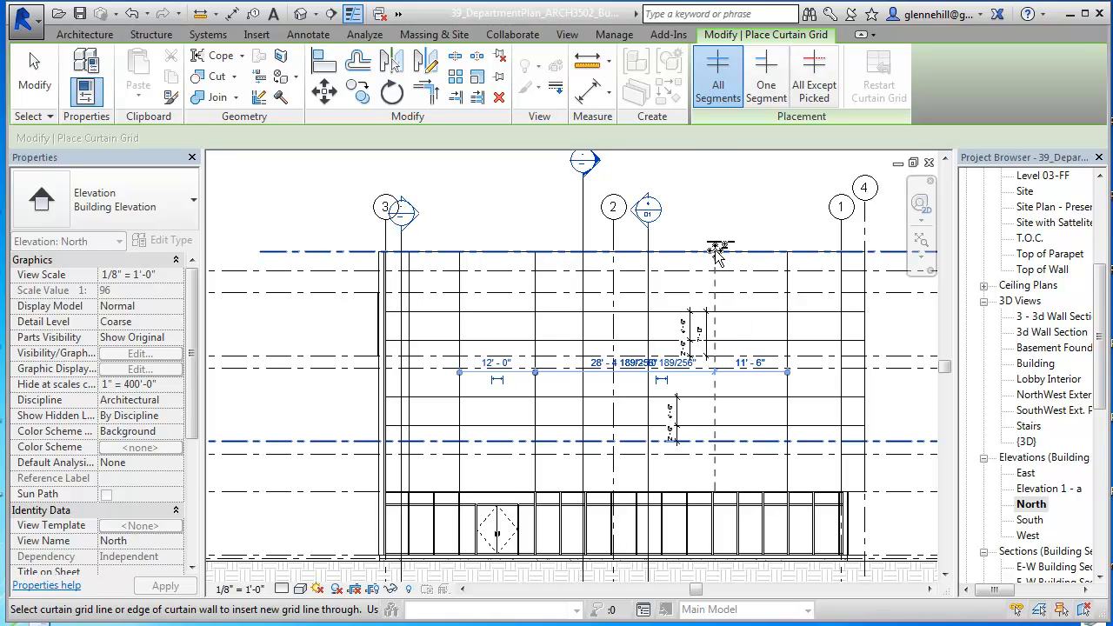
Step: Add three more vertical curtain grids over storefront mullions: one 12'-0" inward from the grid 1 side, and one 8'-0" farther inward on each side
scroll(713, 254, "up", 2)
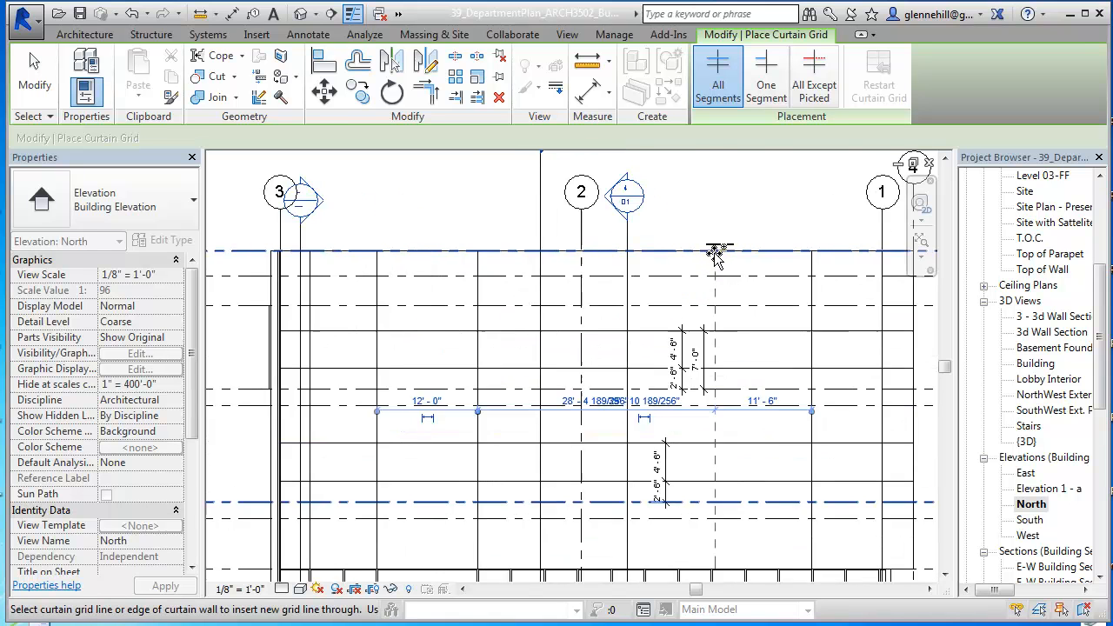
middle_click_drag(715, 278, 719, 178)
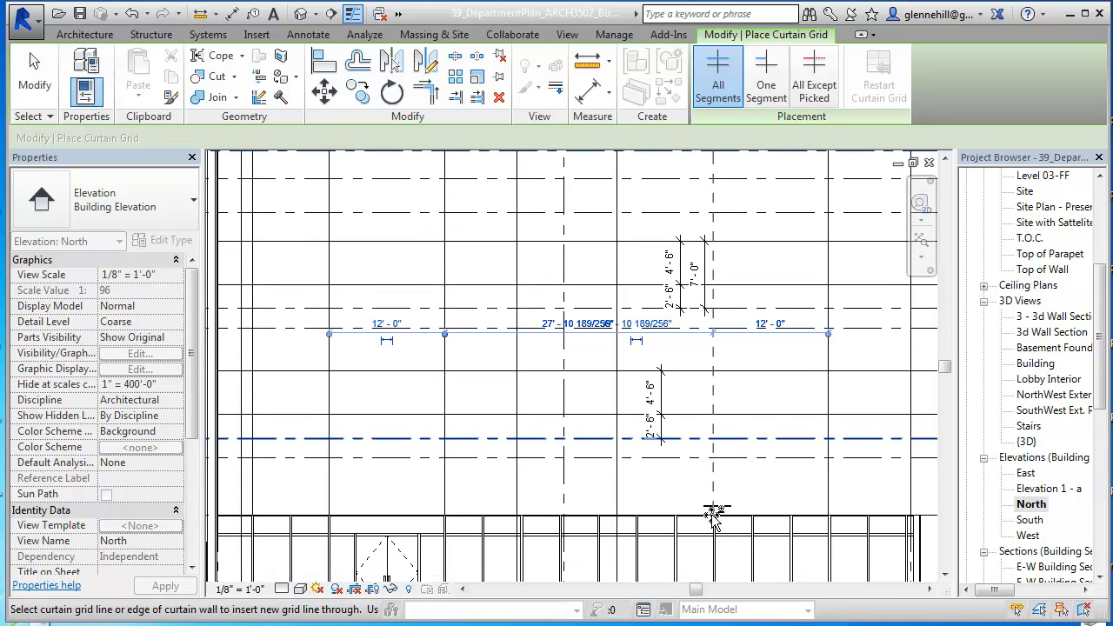
scroll(715, 519, "down", 2)
middle_click_drag(715, 519, 696, 420)
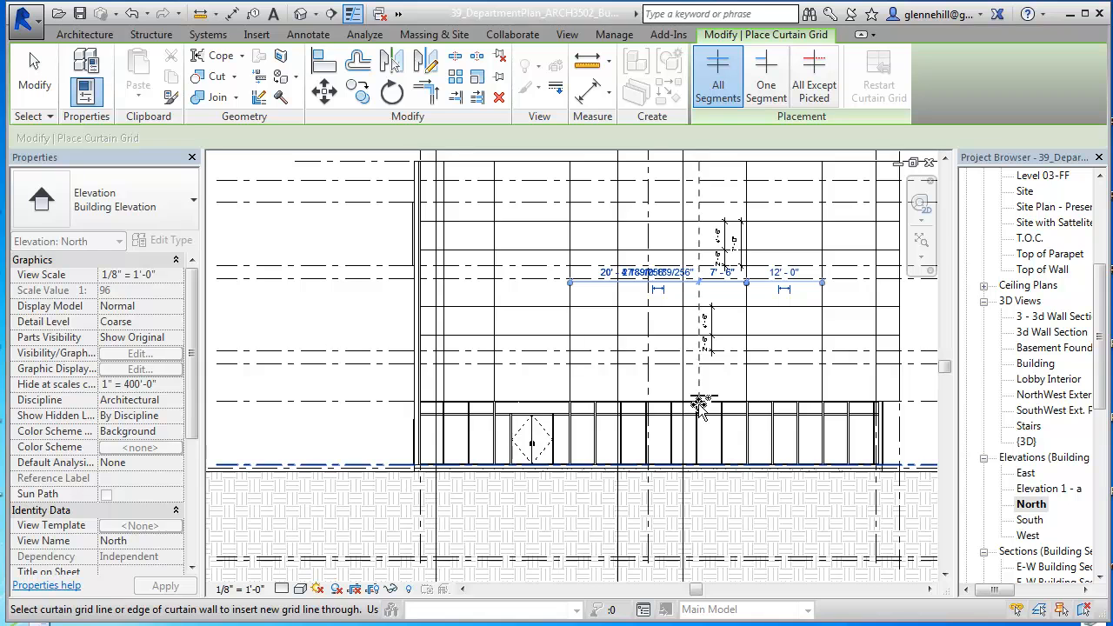
scroll(701, 407, "up", 3)
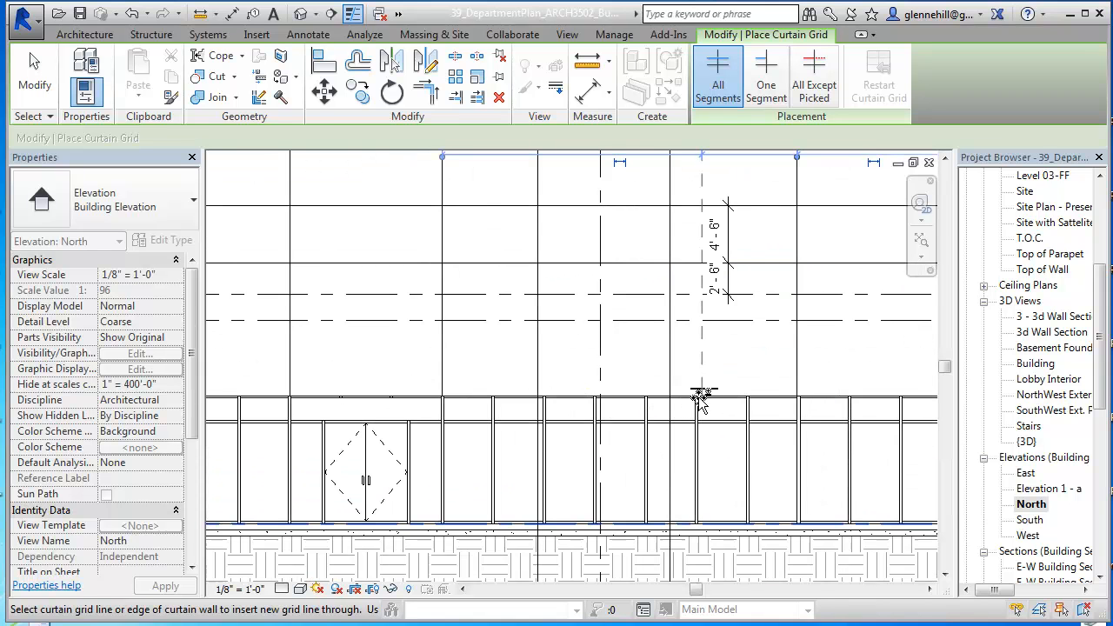
left_click(700, 400)
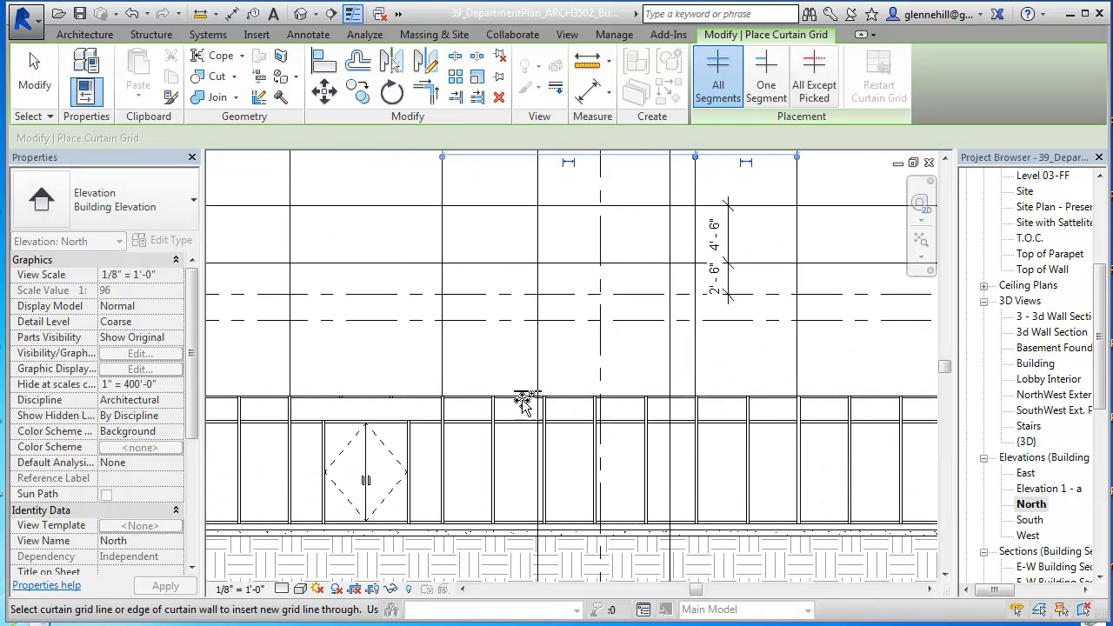
left_click(546, 403)
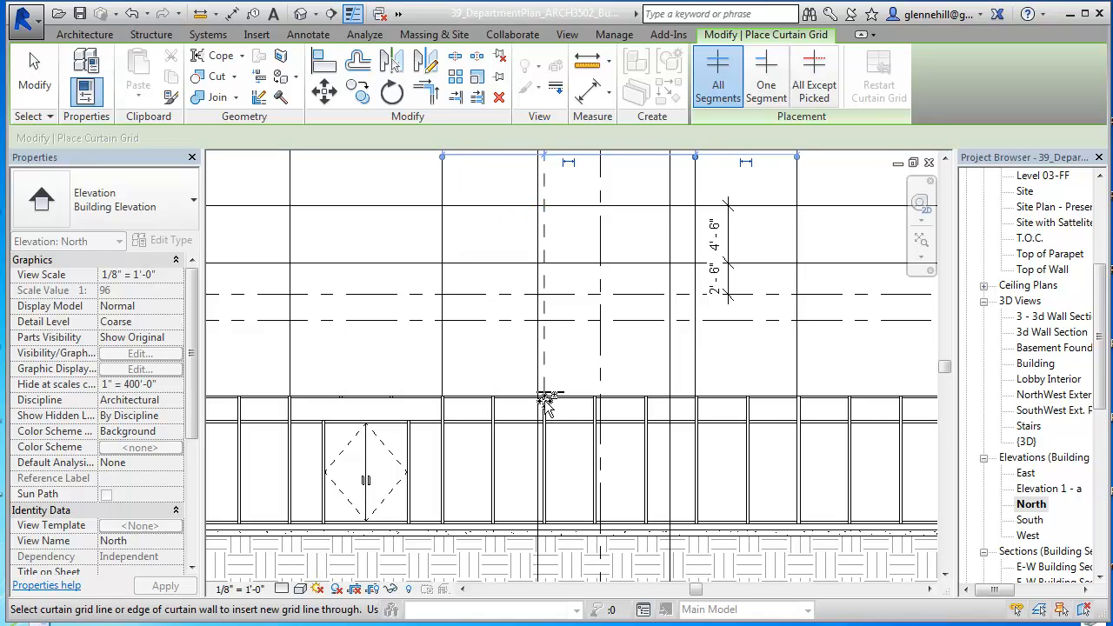
scroll(666, 465, "down", 2)
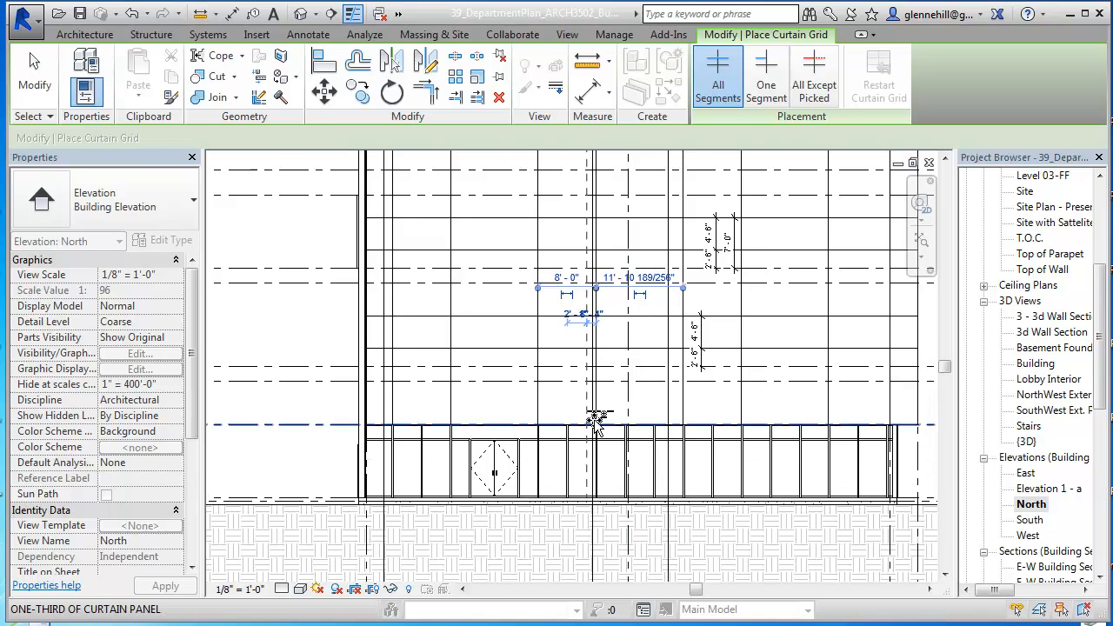
middle_click_drag(607, 442, 602, 484)
scroll(600, 470, "down", 2)
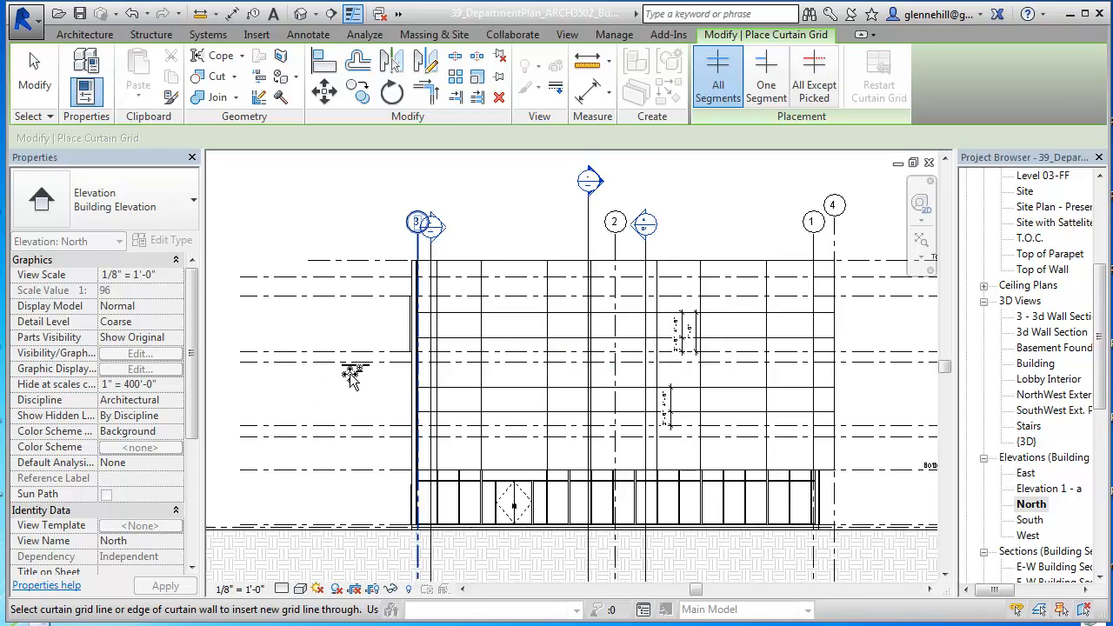
key("Escape")
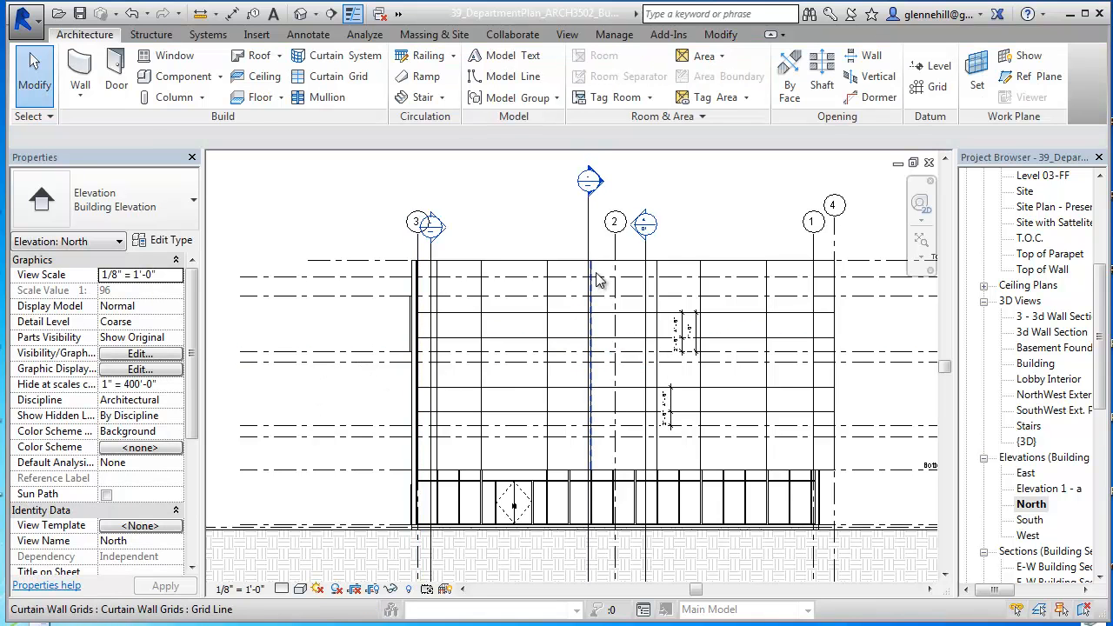
Step: Move the vertical curtain grid line just past grid 2, towards grid 1, onto the centre of the storefront mullion below it
left_click(599, 279)
scroll(591, 485, "up", 6)
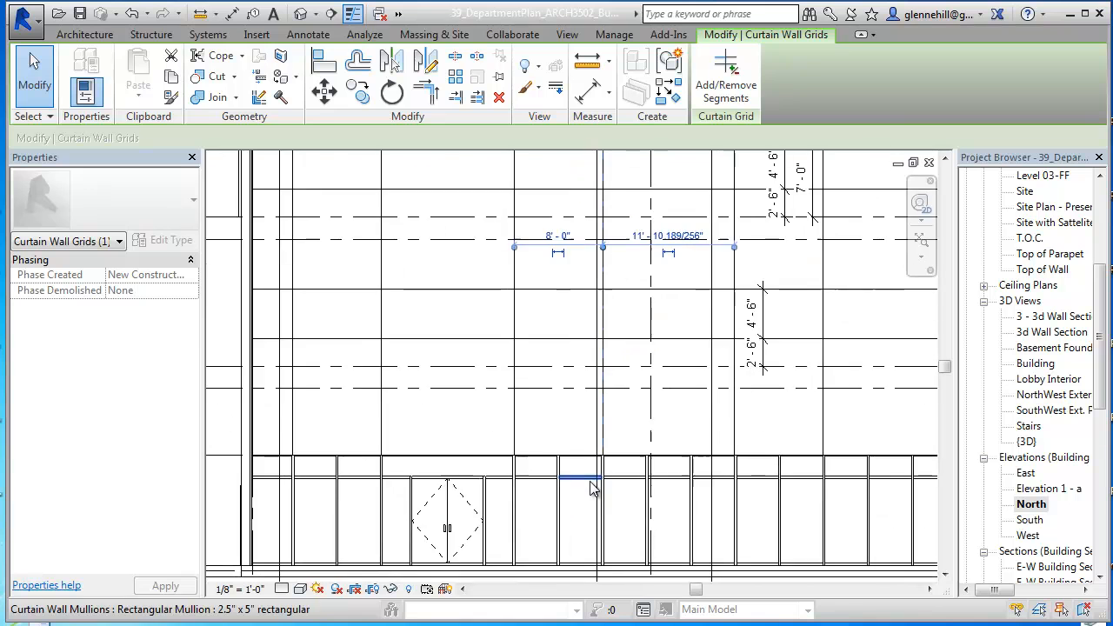
scroll(385, 408, "down", 4)
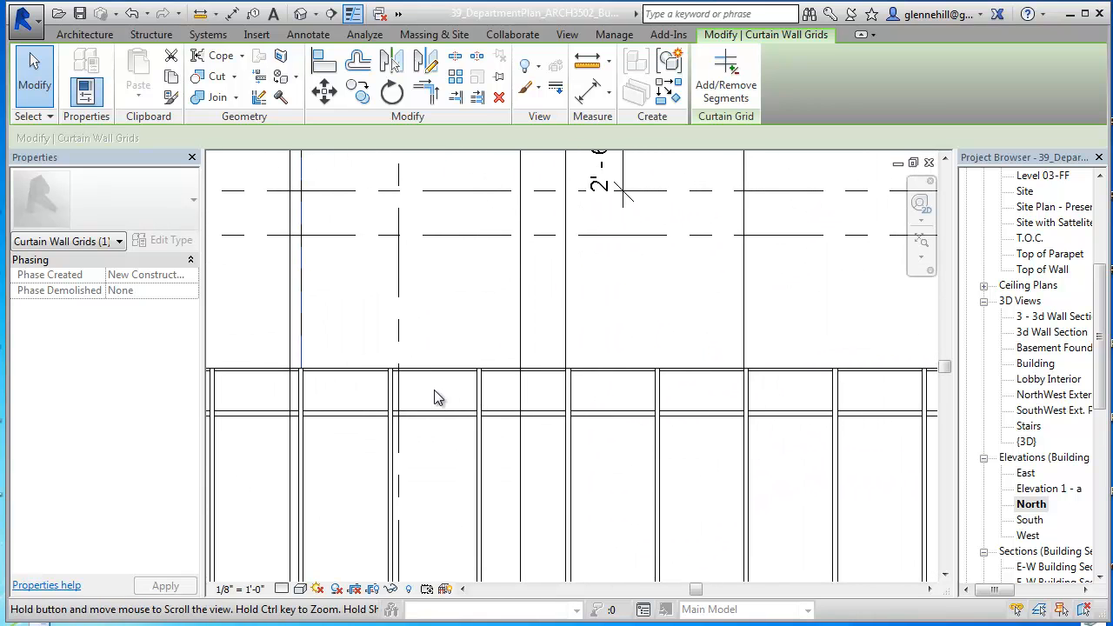
scroll(566, 363, "up", 3)
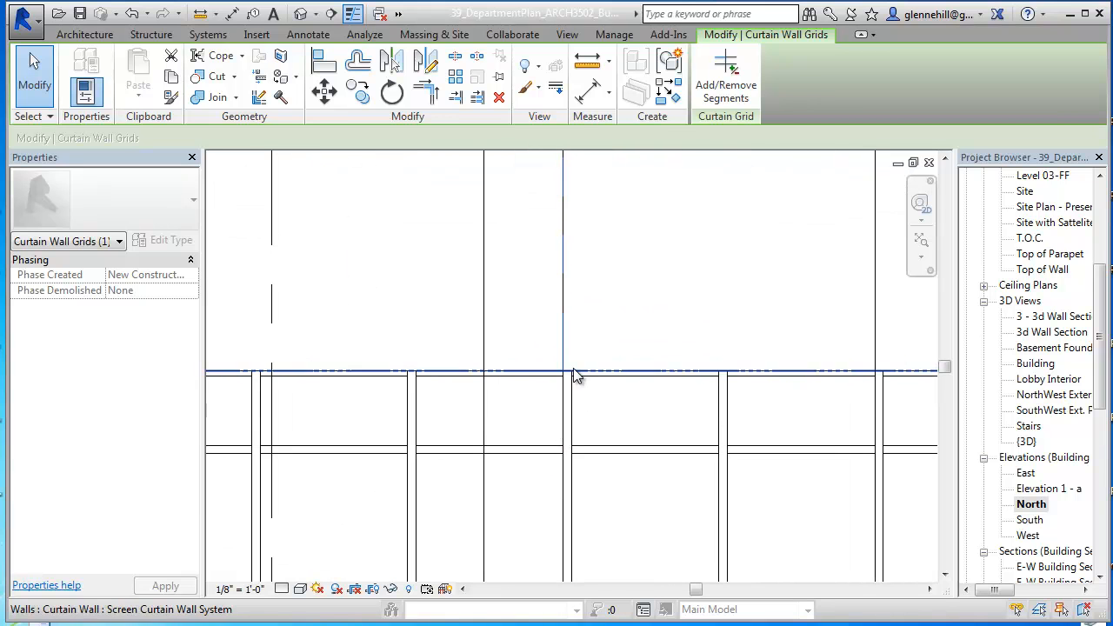
left_click_drag(562, 358, 573, 376)
scroll(818, 463, "down", 3)
middle_click_drag(784, 456, 565, 429)
scroll(477, 418, "up", 4)
left_click_drag(653, 450, 648, 435)
scroll(662, 442, "up", 3)
left_click(744, 508)
Step: Open the type properties of the Screen Curtain Wall System wall in the north elevation
scroll(744, 507, "down", 3)
scroll(511, 439, "down", 3)
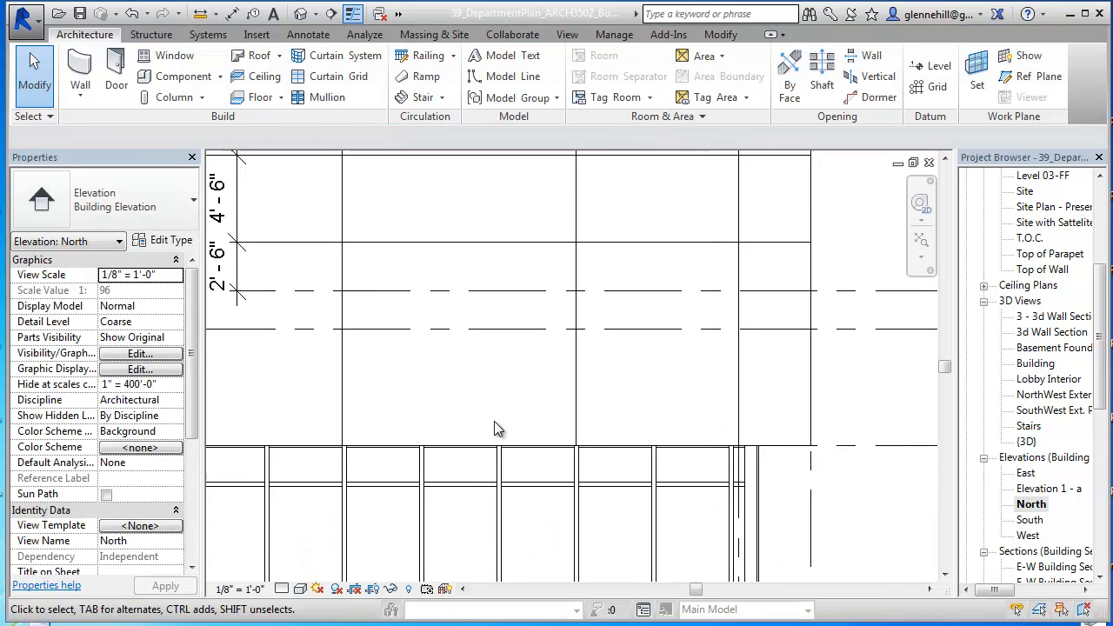
middle_click_drag(576, 442, 697, 347)
scroll(698, 347, "down", 1)
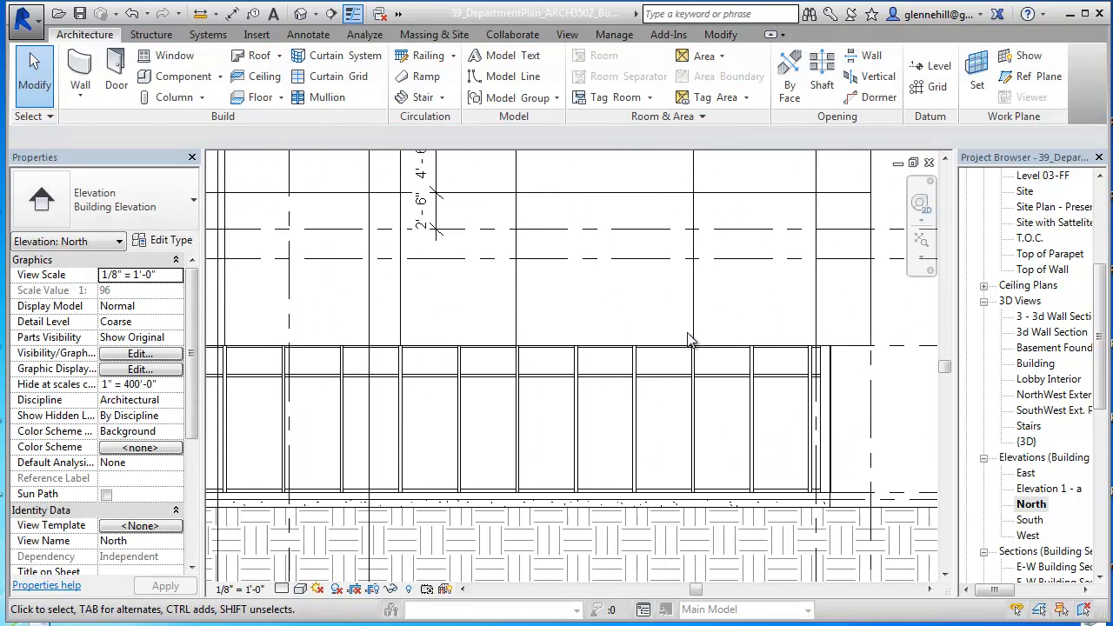
scroll(619, 363, "down", 6)
middle_click_drag(610, 395, 745, 428)
scroll(590, 382, "down", 1)
middle_click_drag(590, 382, 576, 405)
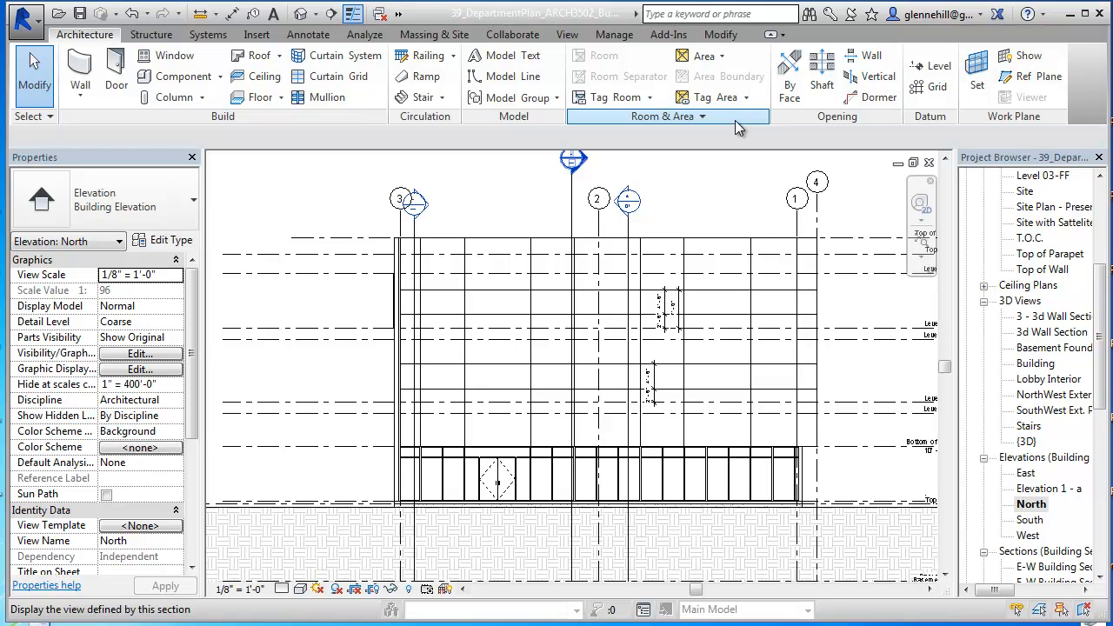
left_click(539, 241)
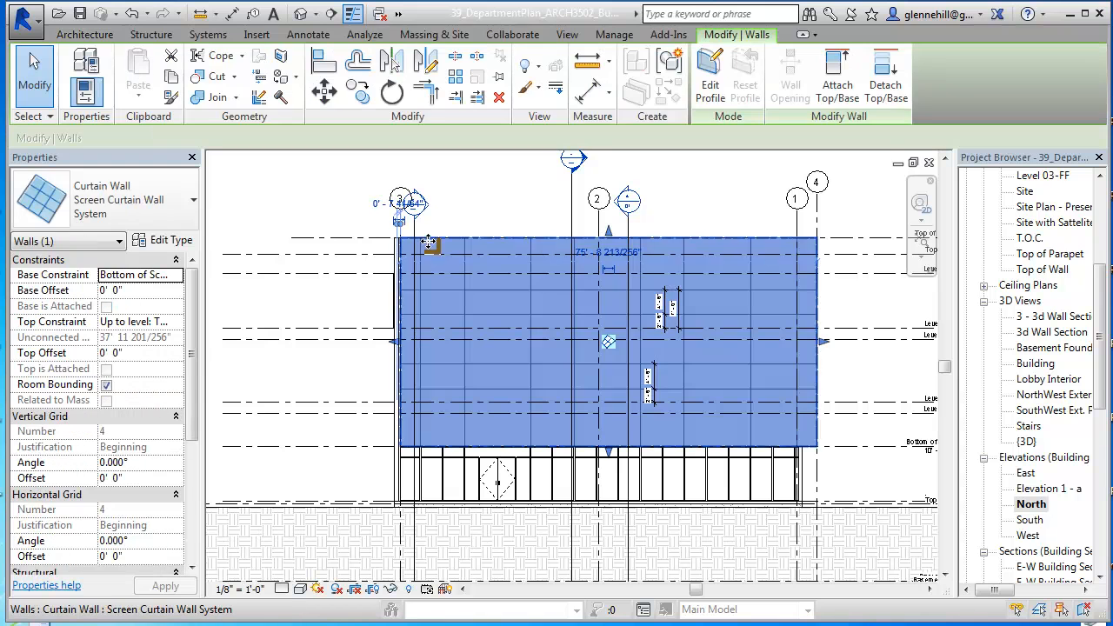
left_click(165, 243)
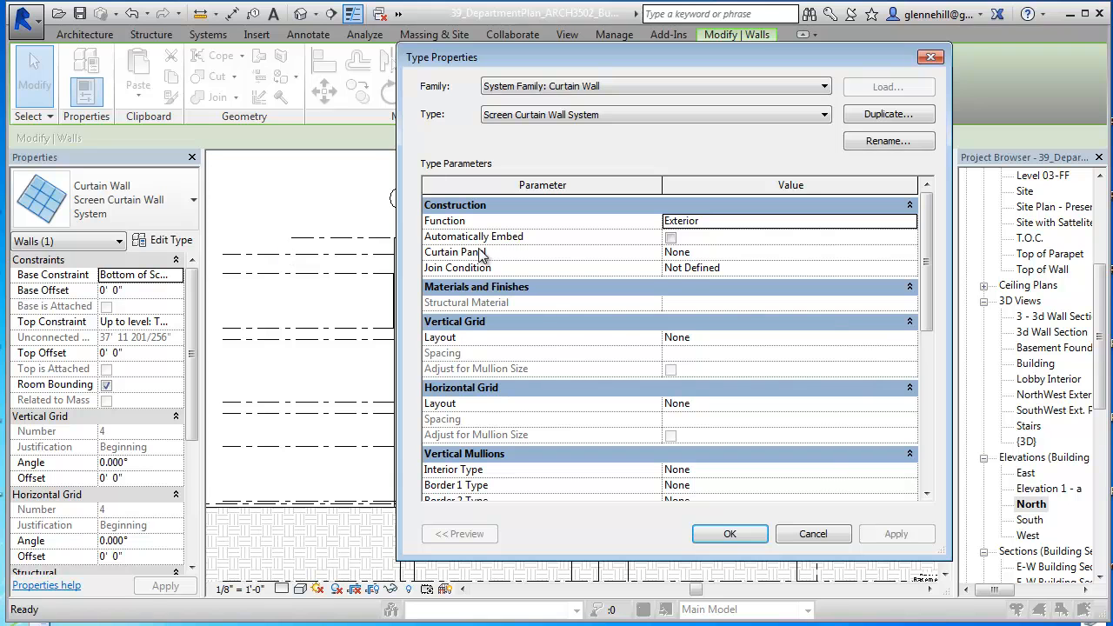
Step: Switch the type to Bank Storefront and review its vertical and horizontal grid and mullion settings
scroll(699, 481, "down", 1)
scroll(699, 481, "up", 2)
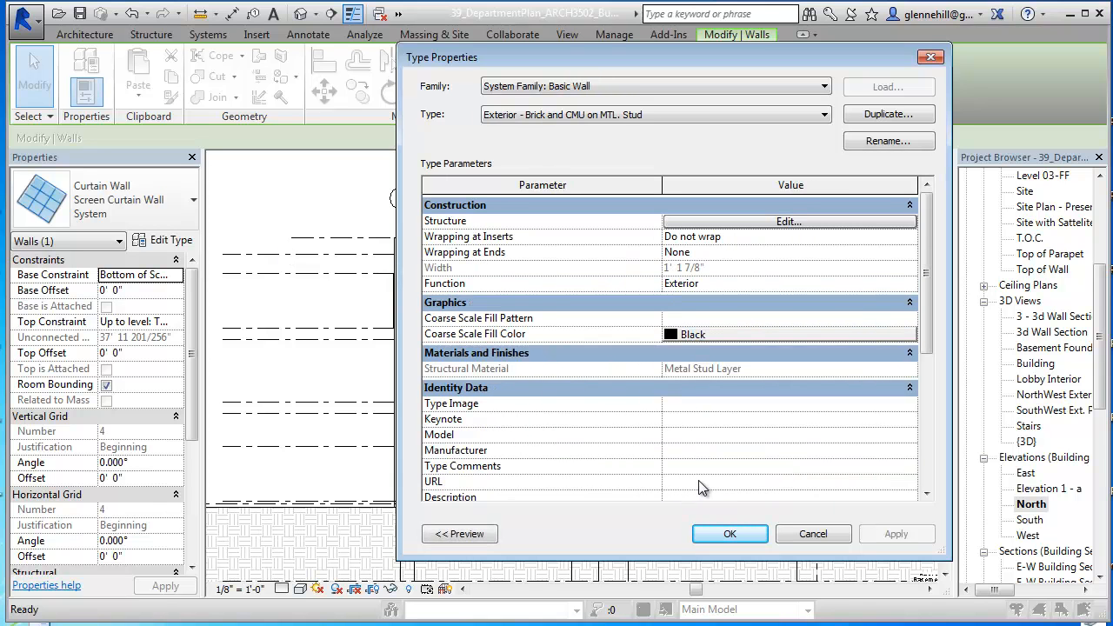
scroll(699, 486, "down", 2)
scroll(699, 486, "up", 1)
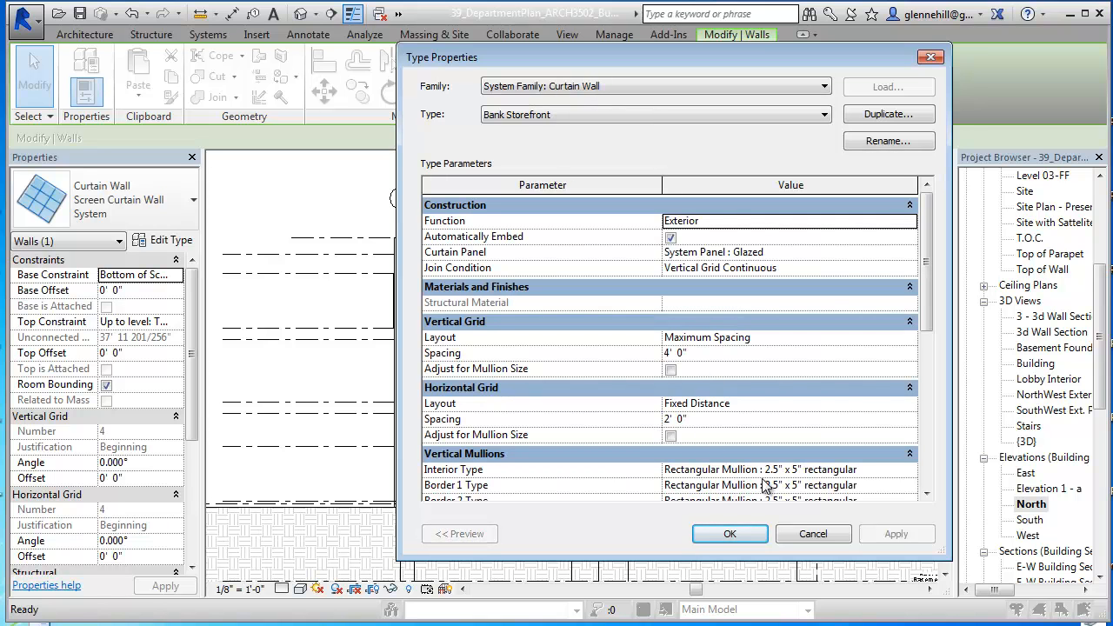
scroll(688, 443, "down", 1)
scroll(687, 443, "up", 2)
scroll(688, 444, "down", 1)
scroll(738, 480, "down", 1)
scroll(737, 480, "up", 1)
left_click_drag(929, 303, 929, 369)
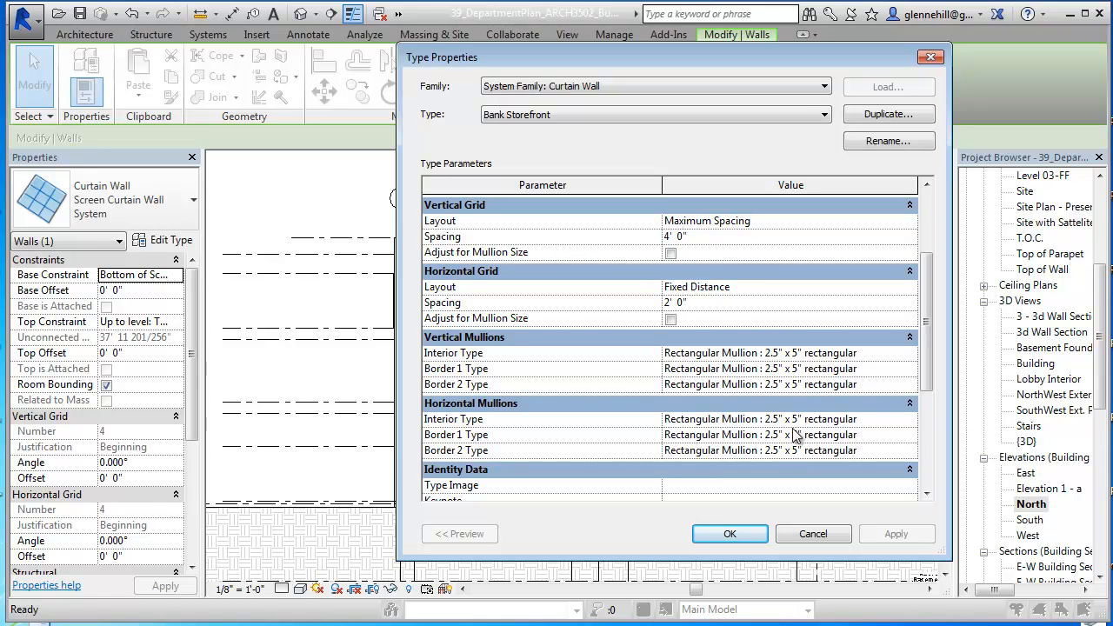
mouse_move(927, 358)
left_mouse_down()
mouse_move(925, 414)
mouse_move(929, 349)
left_mouse_up()
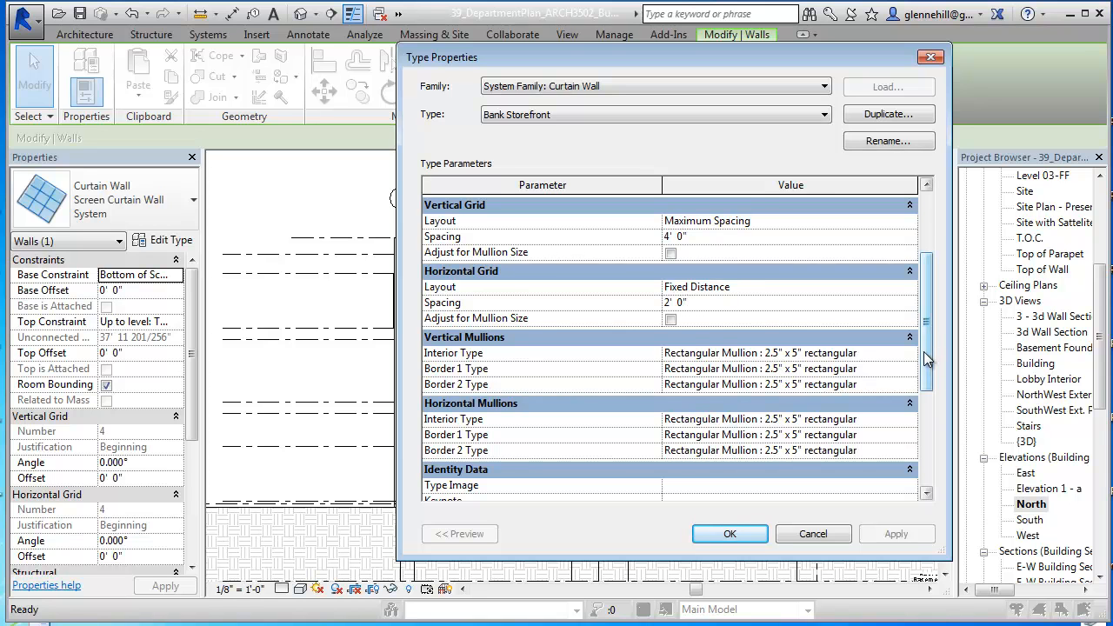
left_click_drag(925, 353, 929, 340)
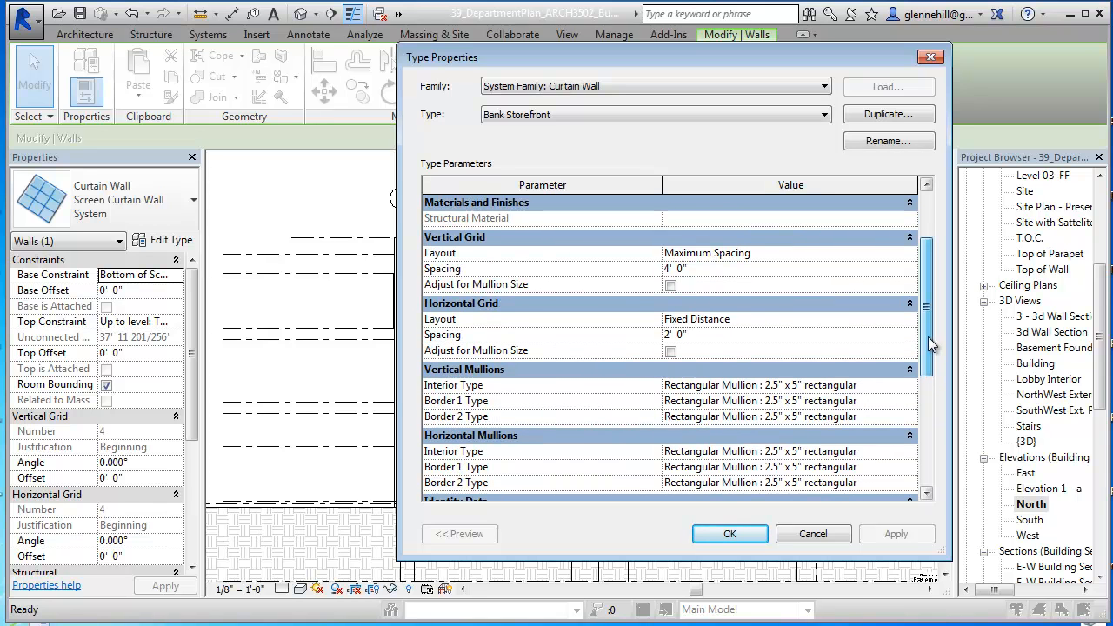
left_click_drag(931, 336, 935, 314)
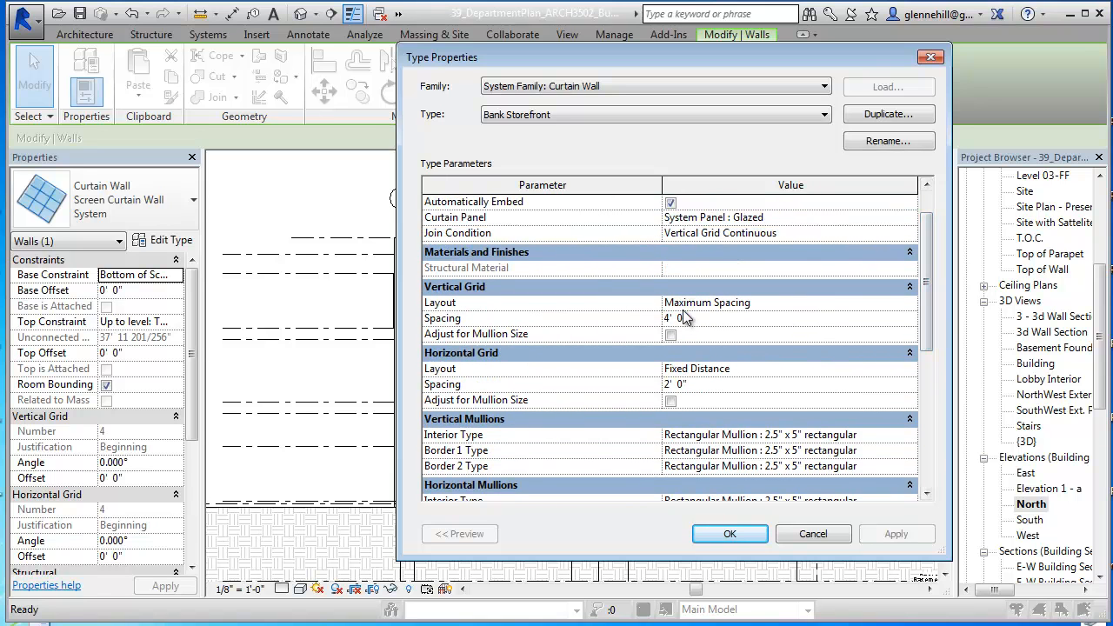
Step: Set the vertical and horizontal grid layouts of the Bank Storefront type to None and apply the change, keeping the existing gridlines
left_click(769, 304)
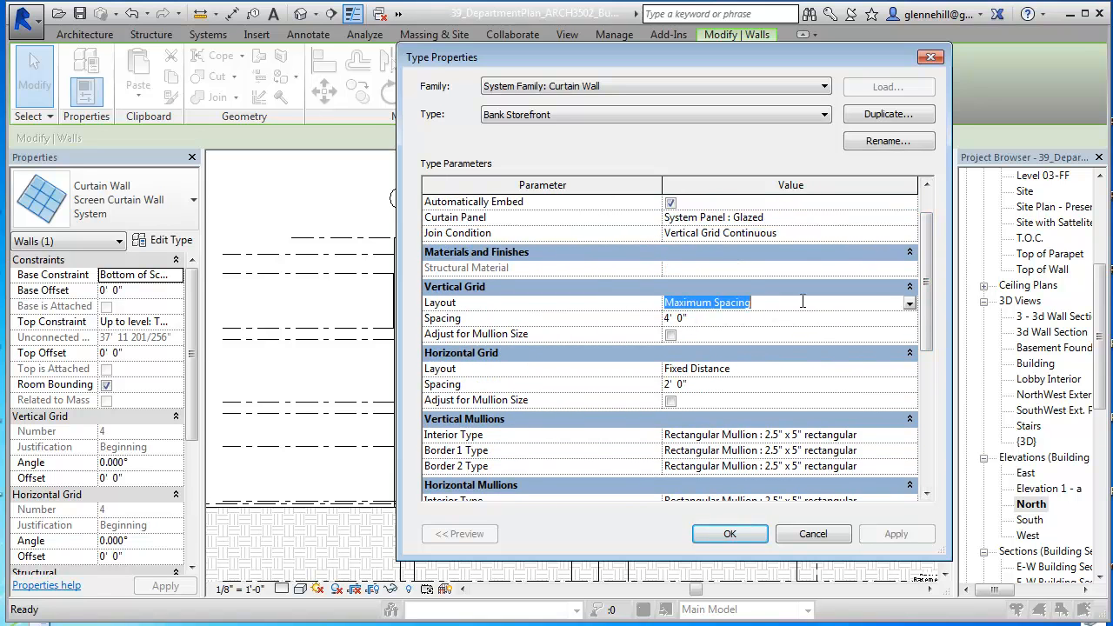
left_click(909, 304)
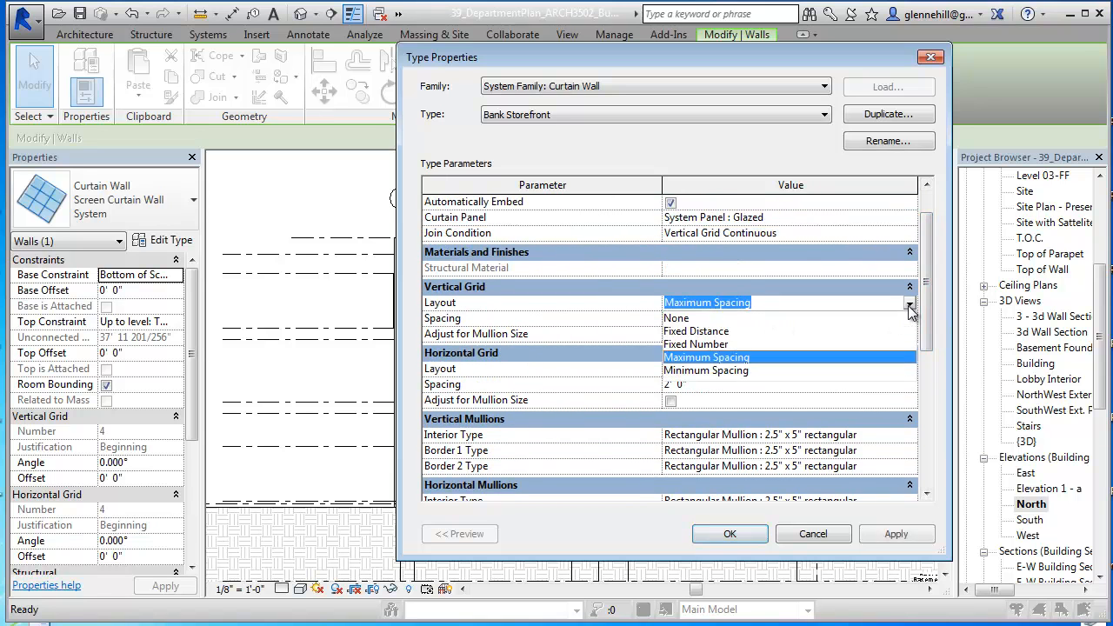
left_click(677, 318)
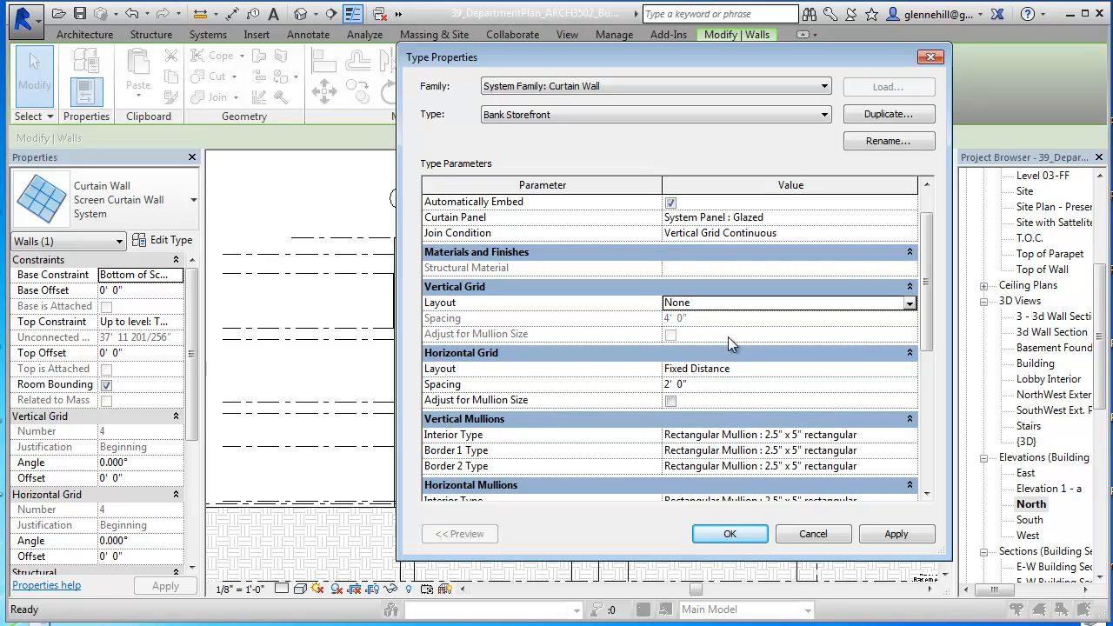
left_click(742, 372)
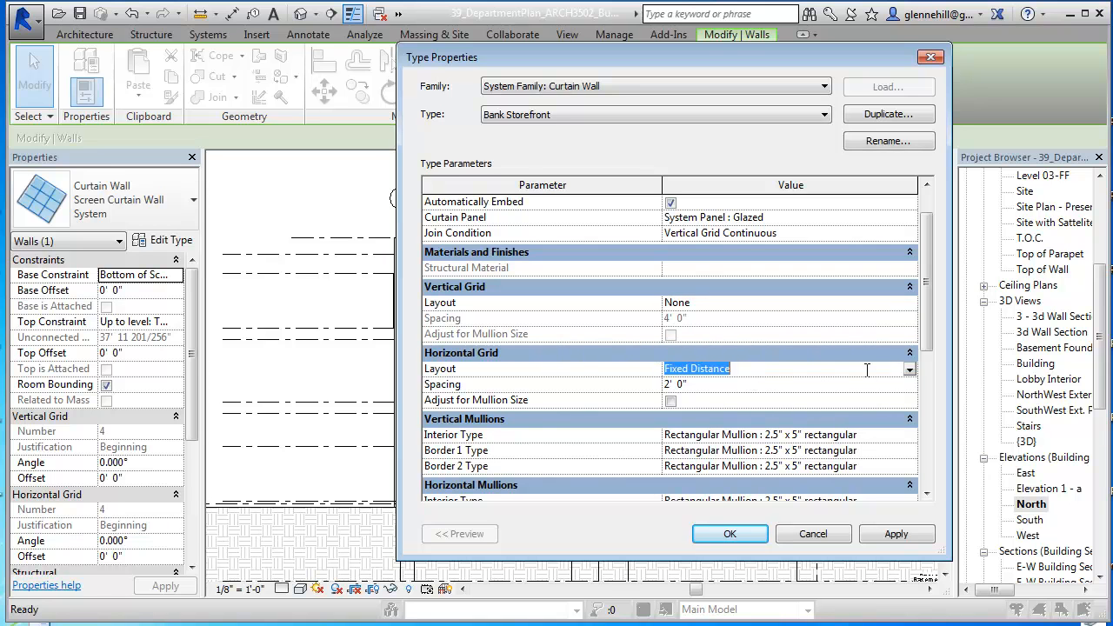
left_click(909, 372)
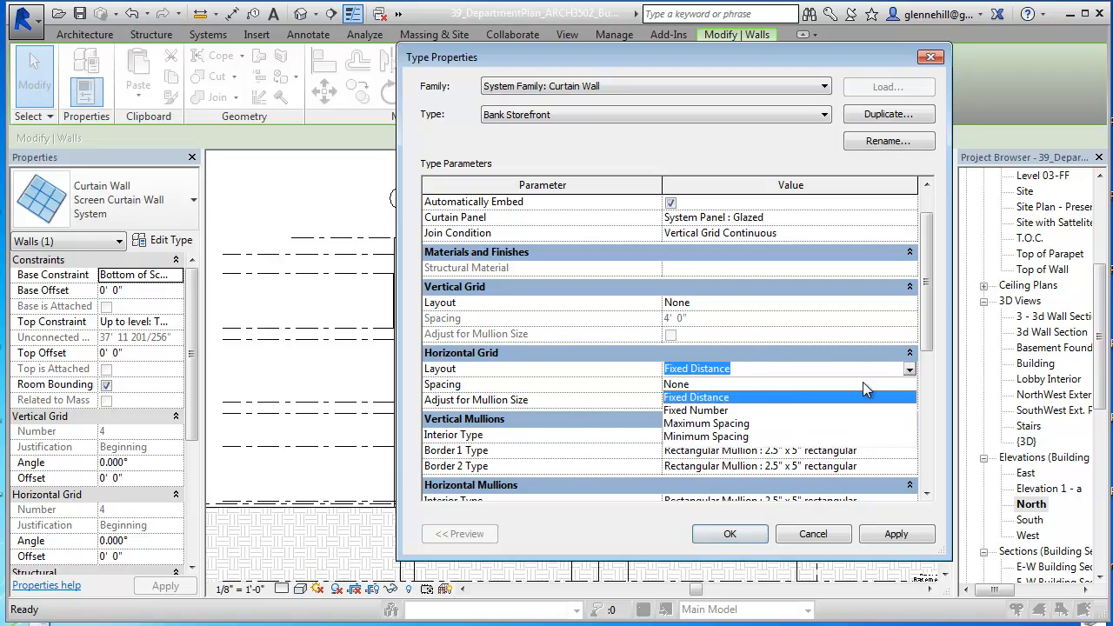
left_click(684, 384)
scroll(769, 383, "down", 3)
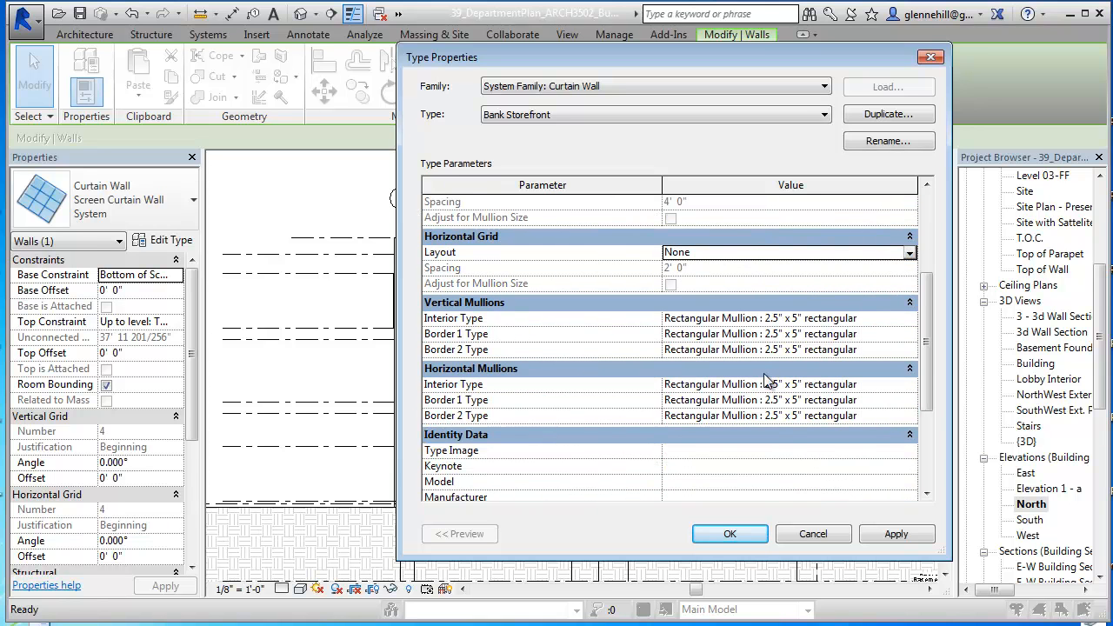
left_click(896, 534)
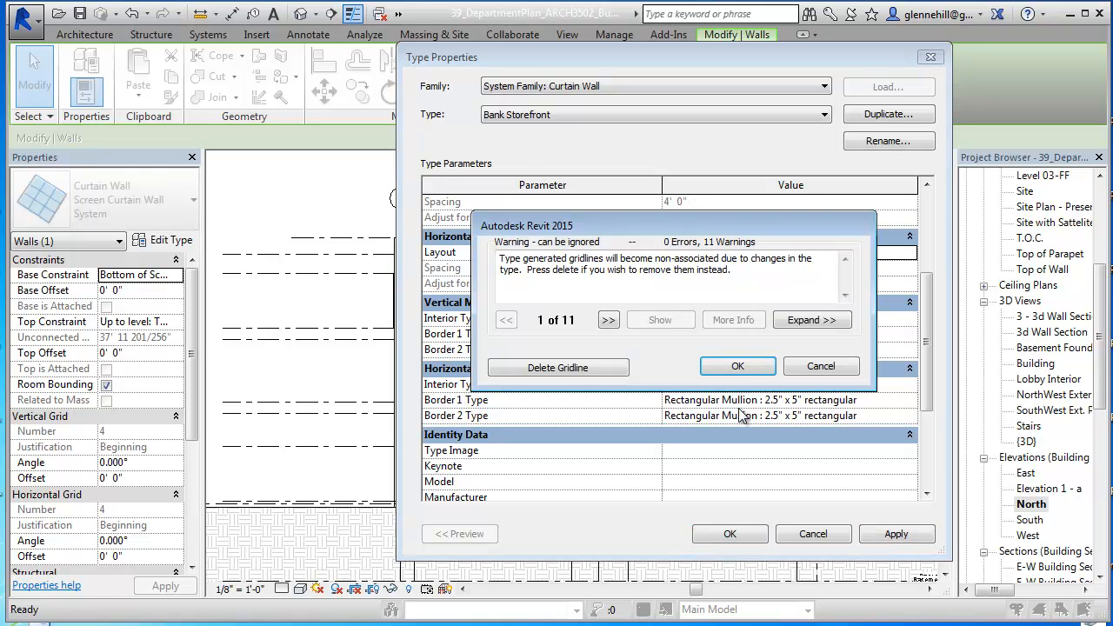
left_click(741, 366)
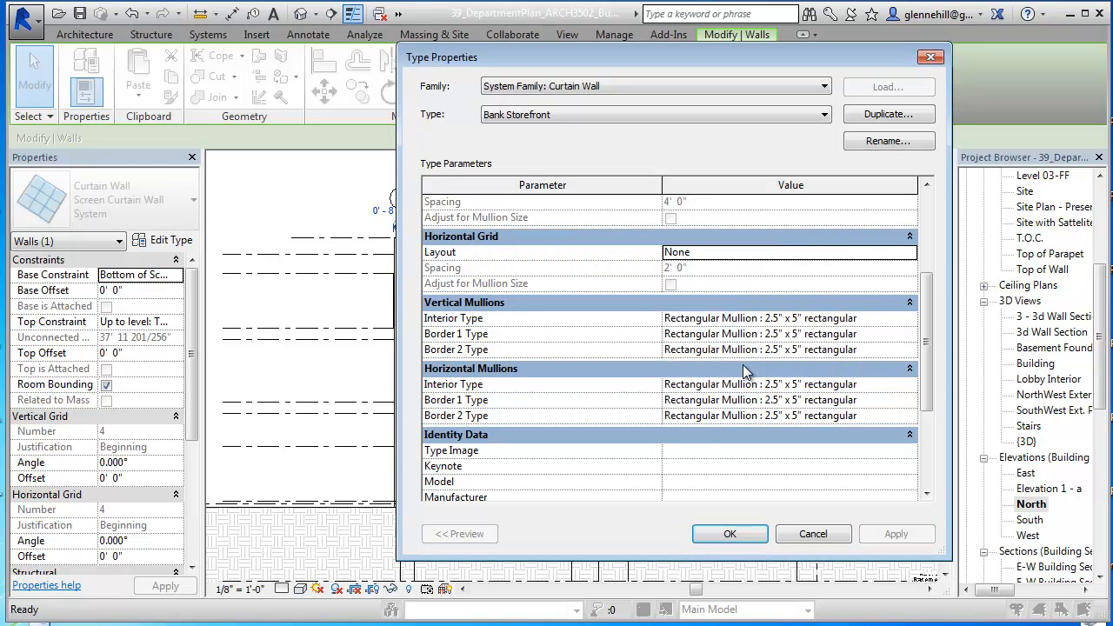
Step: Unpin the glazed curtain panel in the building section and duplicate its Glazed type as Mesh Screen
left_click_drag(839, 64, 1004, 107)
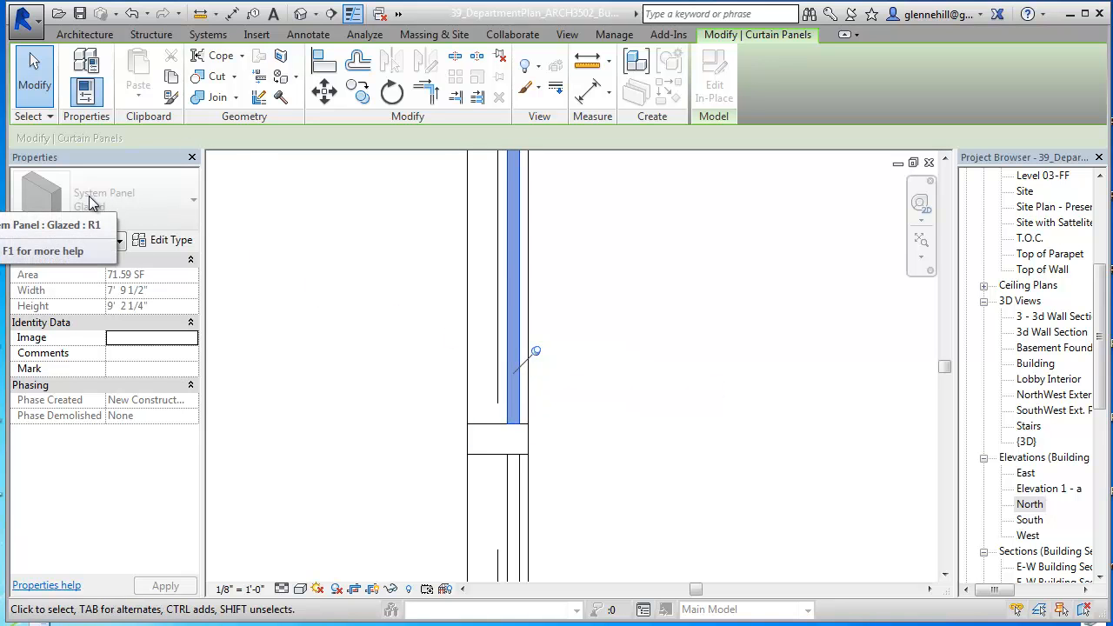
left_click(170, 242)
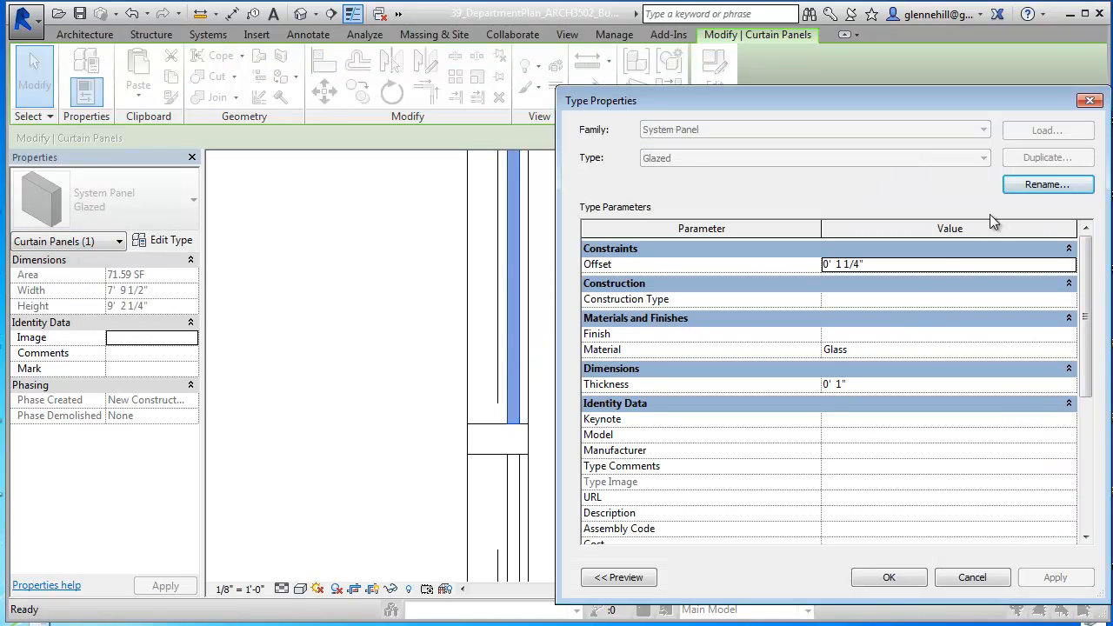
left_click(982, 577)
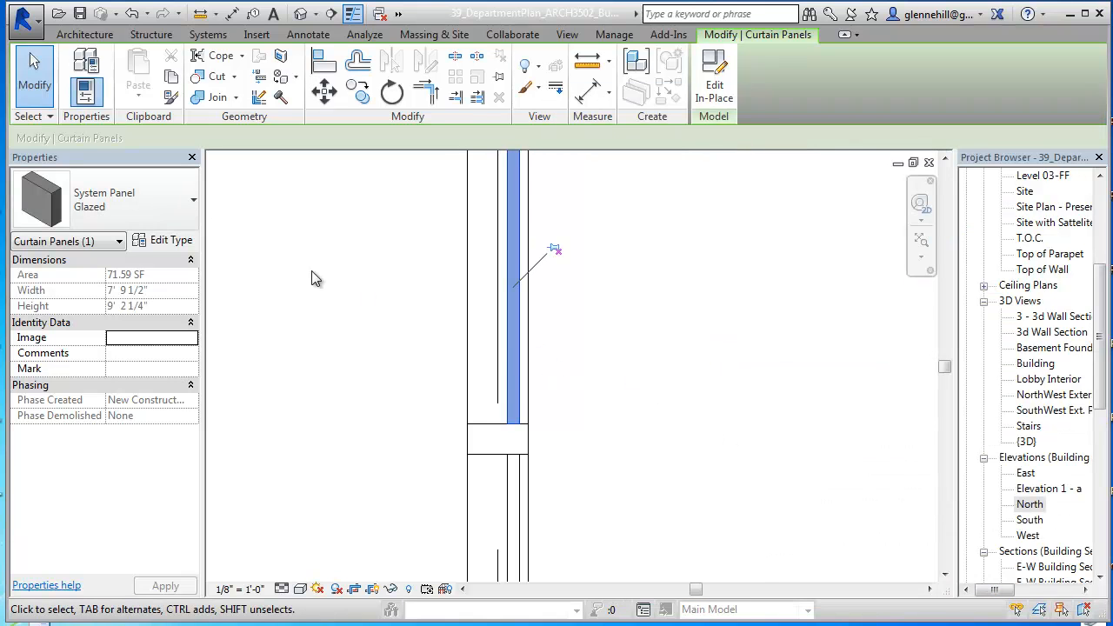
left_click(173, 243)
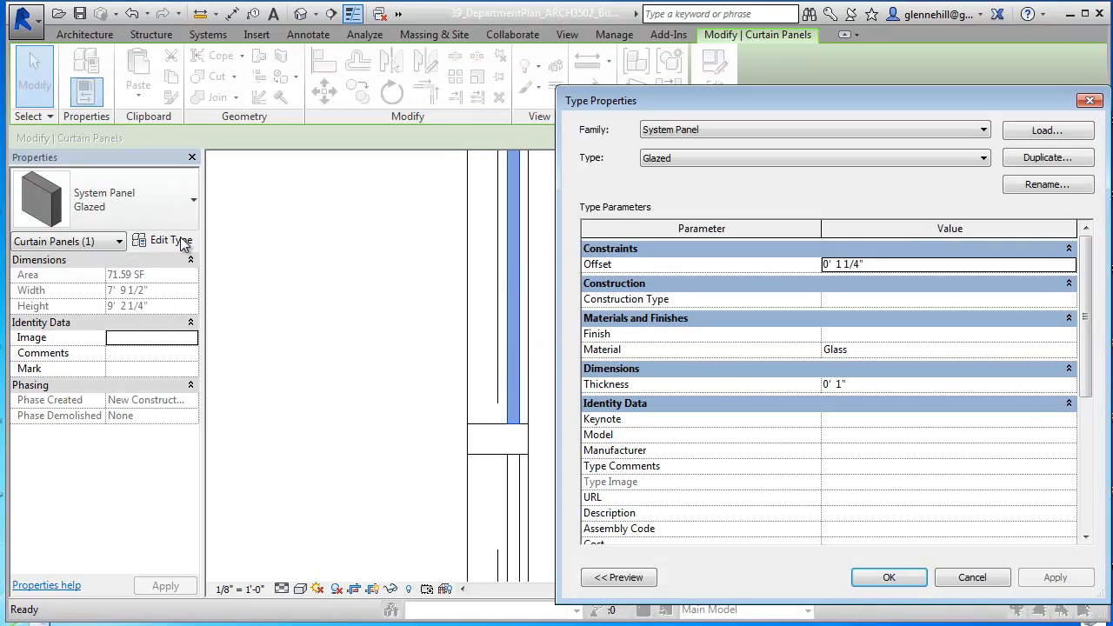
left_click(1027, 161)
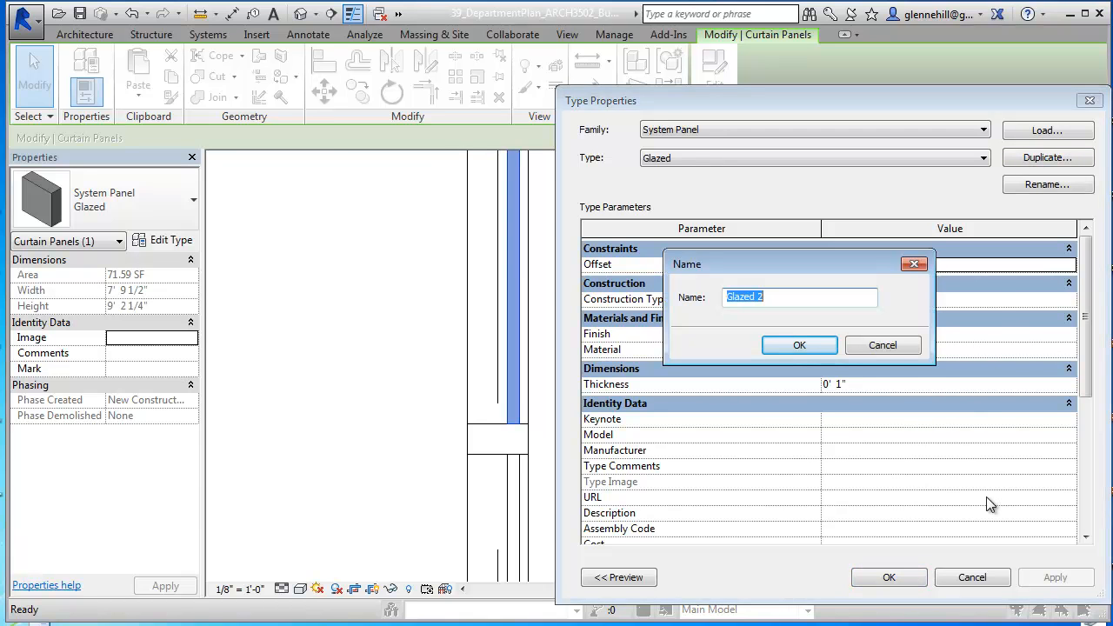
type("Mesh Screen")
key("Return")
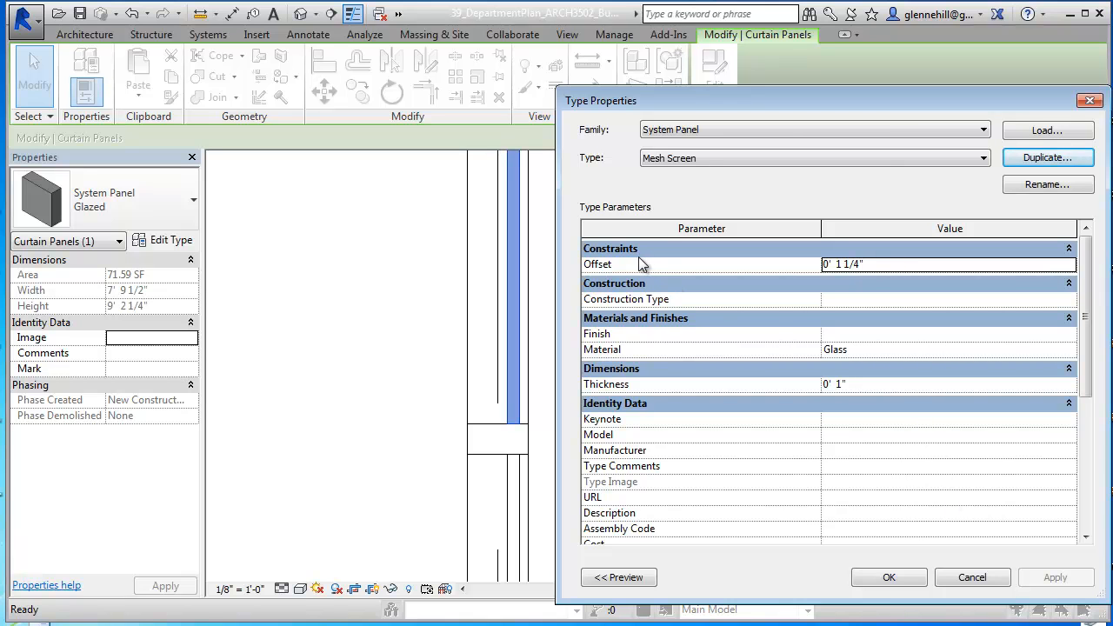
Step: Set the thickness of the Mesh Screen panel type to 1/4" and apply the type to the panel
left_click_drag(807, 102, 828, 98)
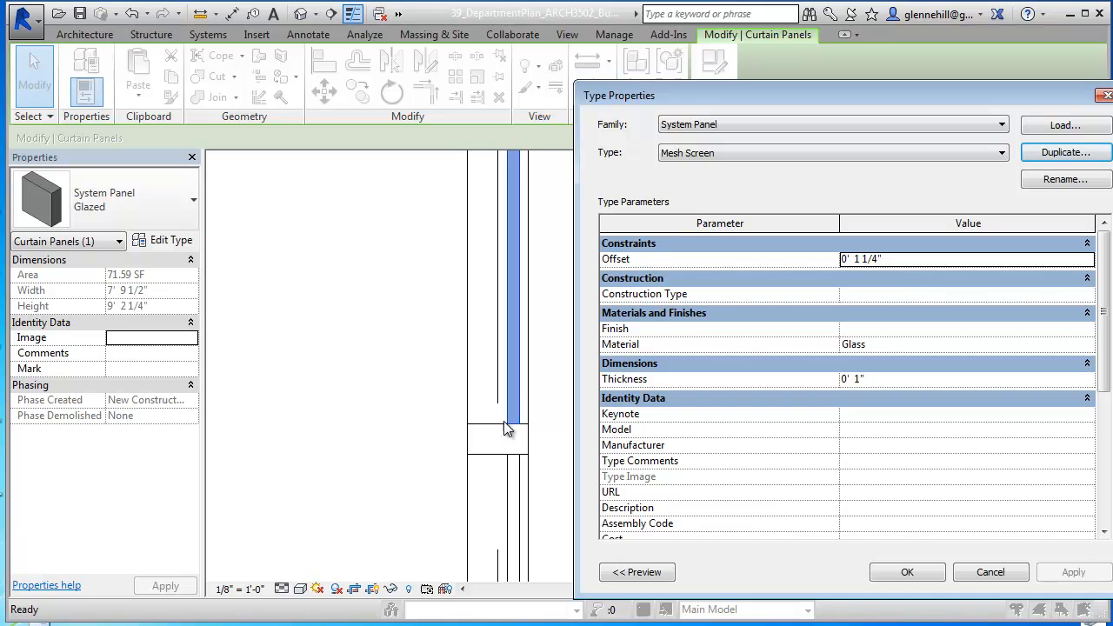
left_click(894, 259)
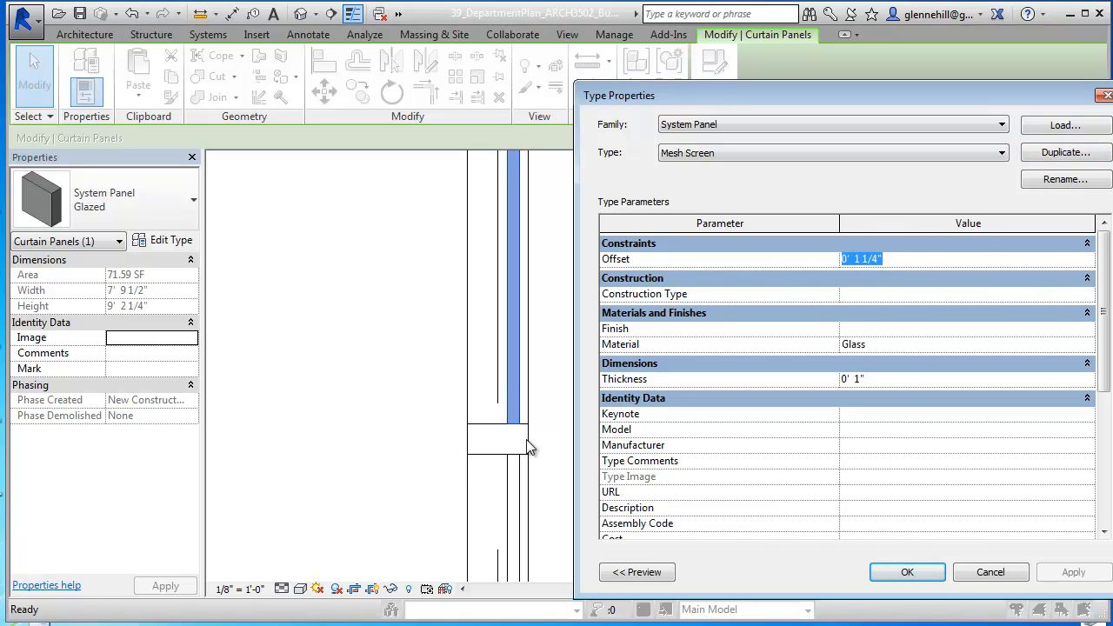
left_click(891, 260)
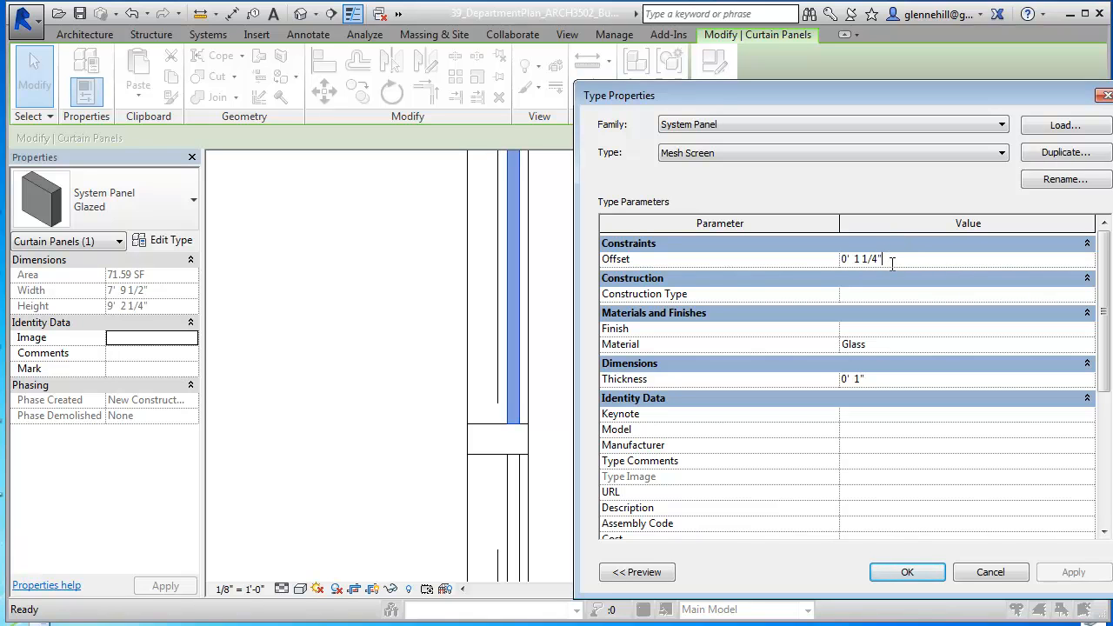
left_click_drag(891, 259, 832, 259)
left_click(887, 382)
type("1/4\"")
key("Return")
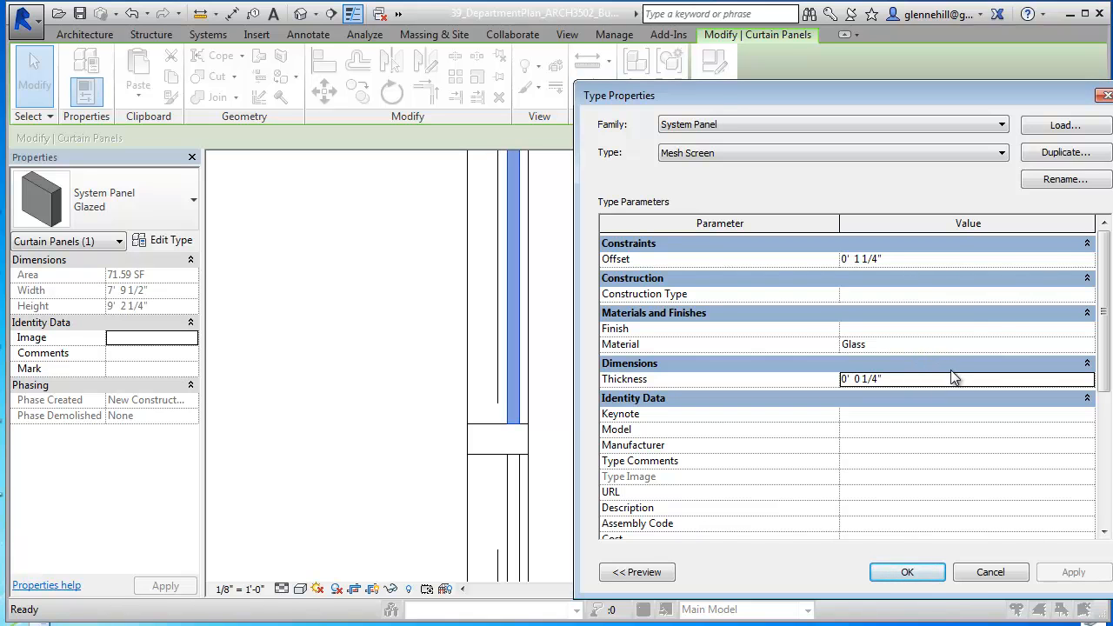
left_click(927, 587)
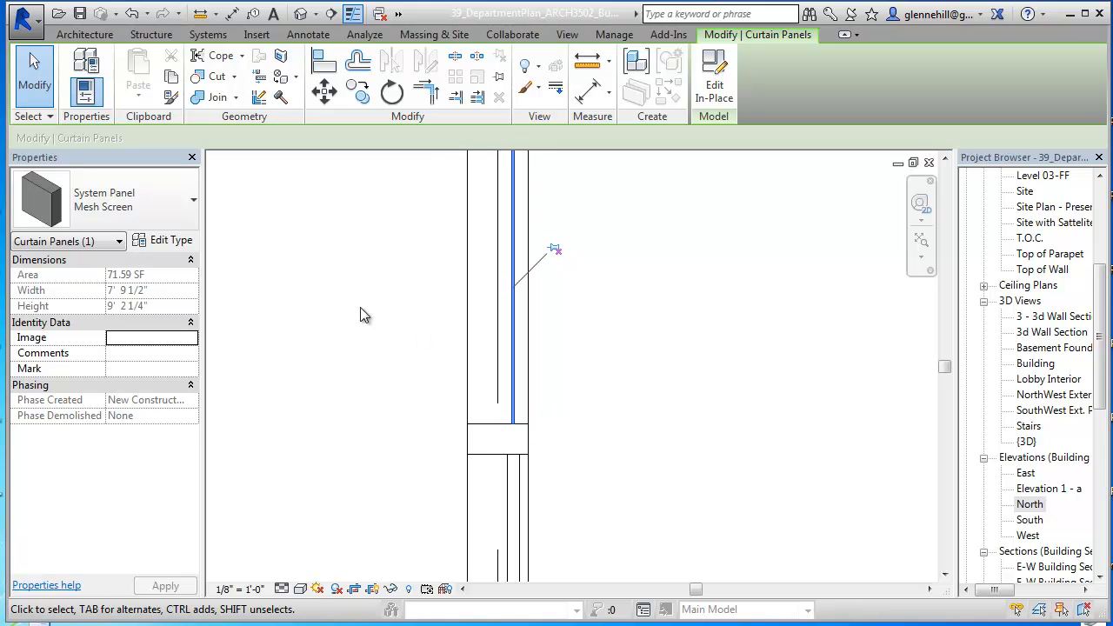
Step: Set the offset of the Mesh Screen panel type to 2 5/8" so the panel sits on the mullions' outer face
left_click(175, 244)
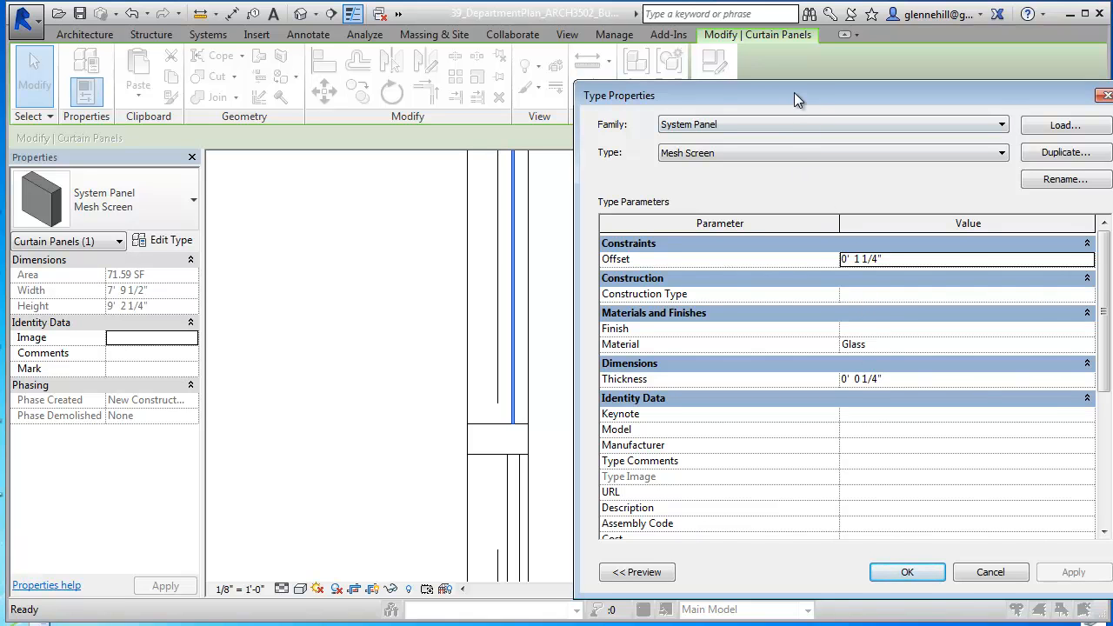
left_click_drag(794, 93, 820, 67)
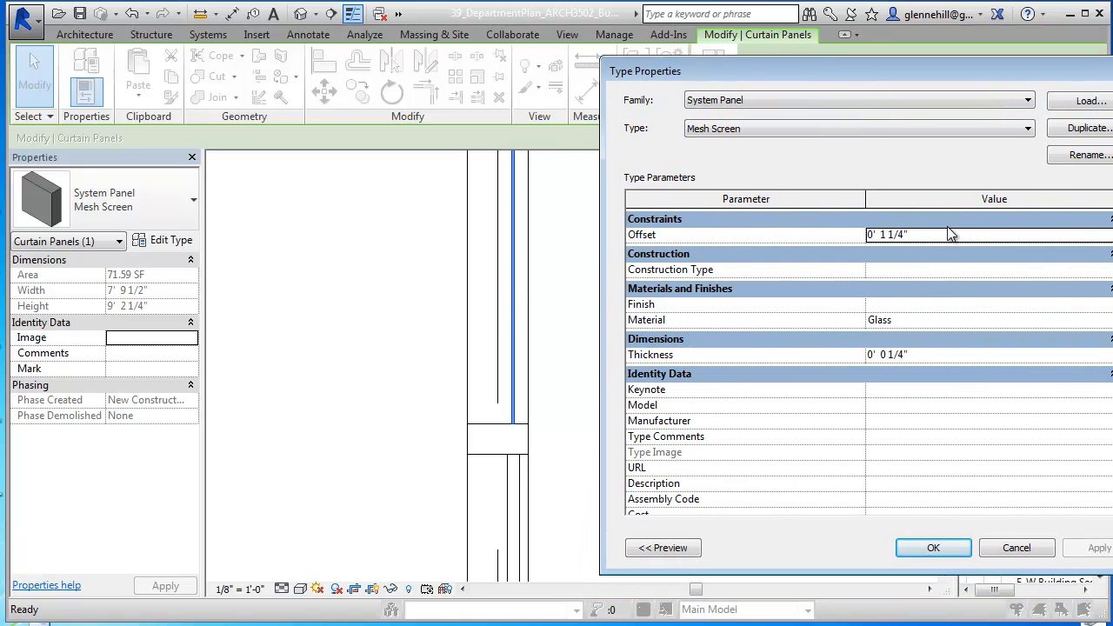
left_click(911, 235)
left_click_drag(920, 235, 843, 208)
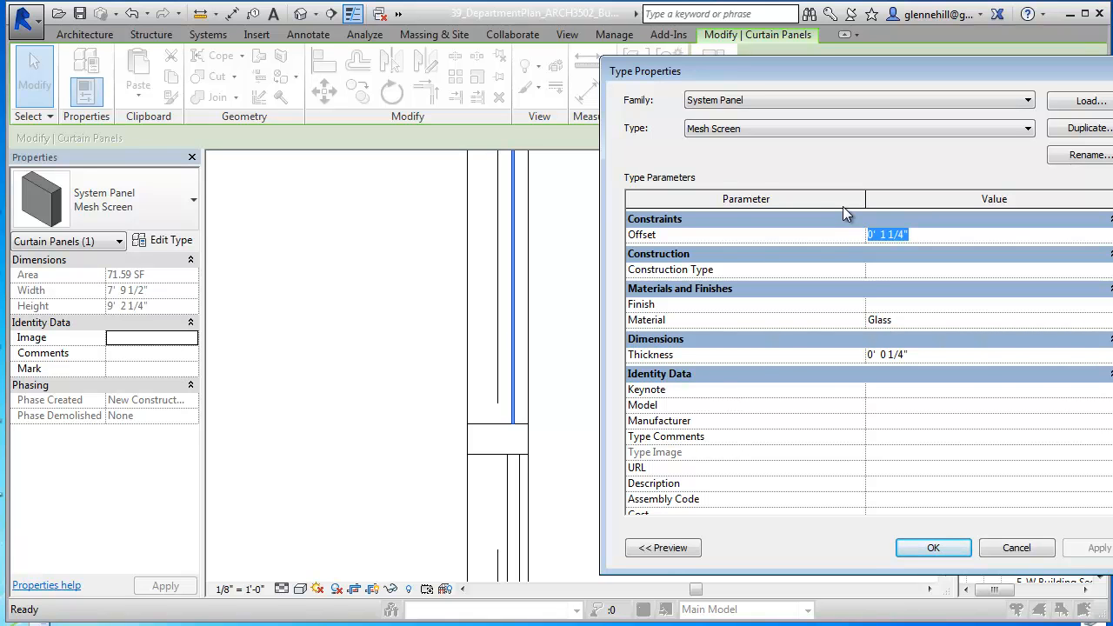
type("2")
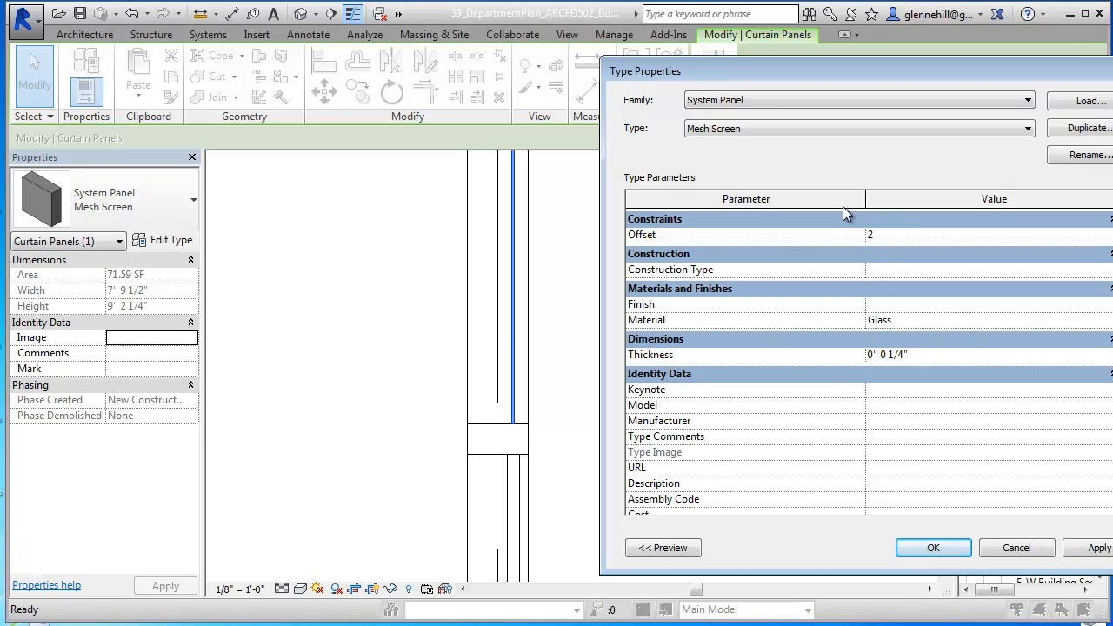
type(" 5/8\"")
key("Return")
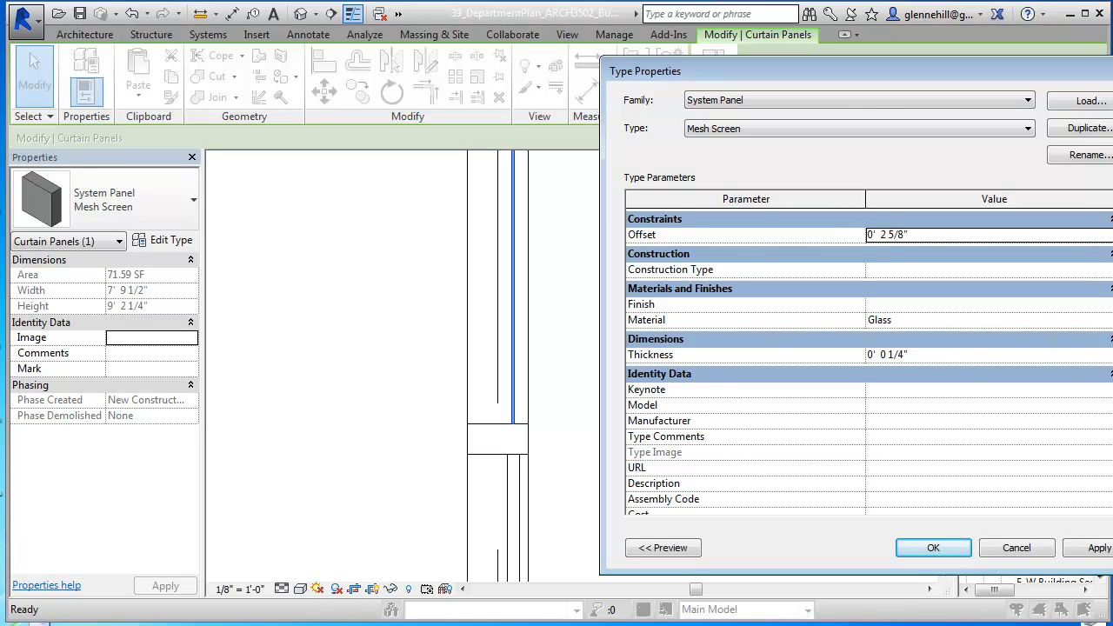
left_click(1096, 549)
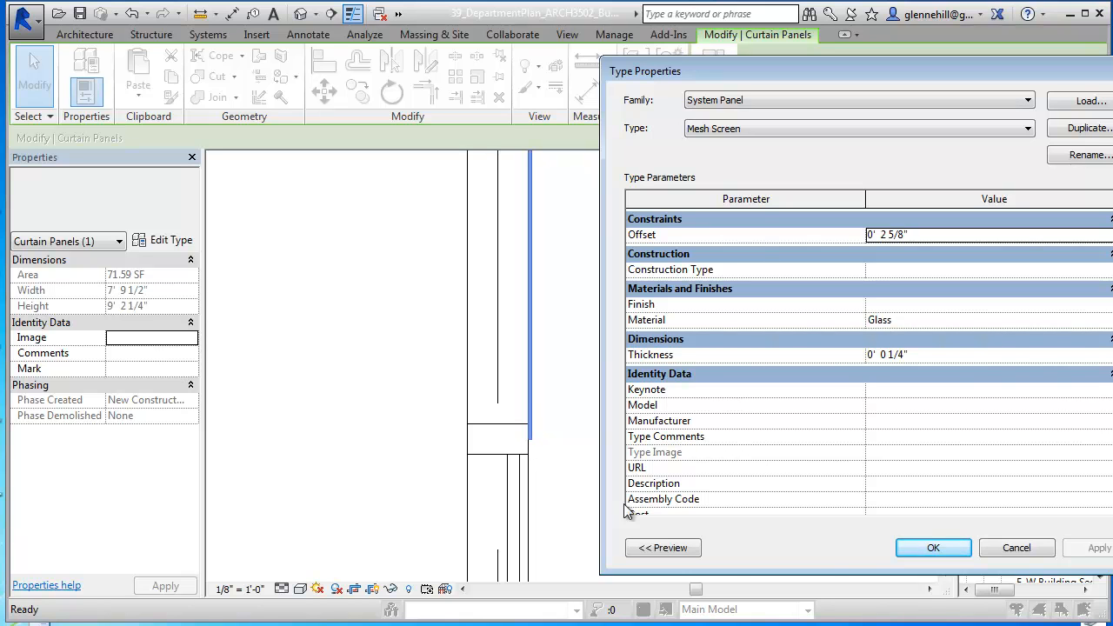
left_click(933, 549)
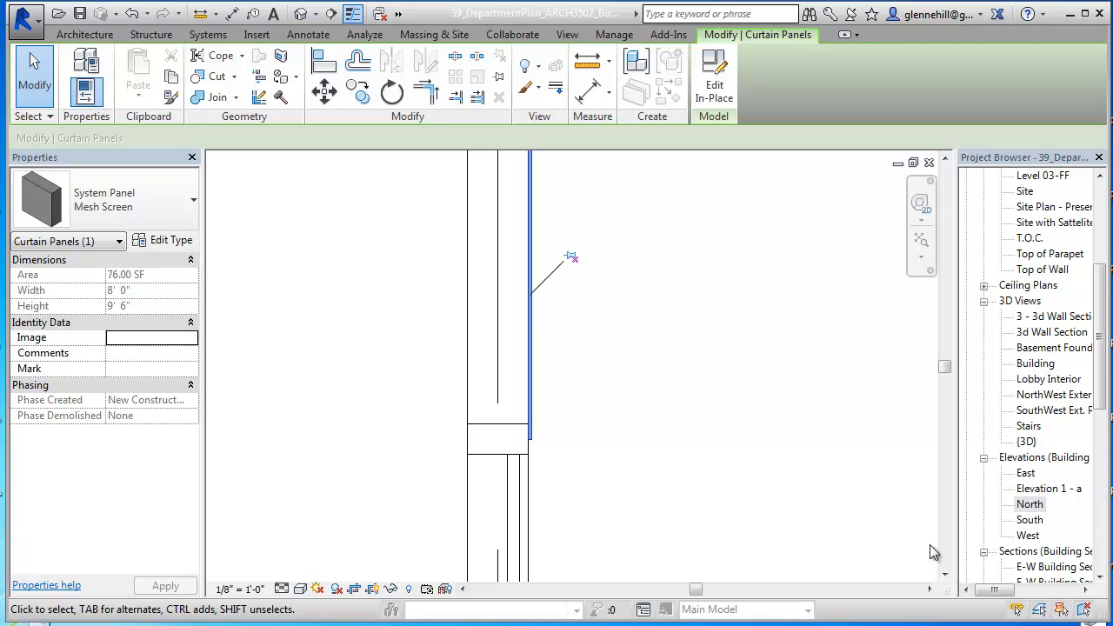
Step: Open the material selection for the Mesh Screen type of the offset curtain panel
left_click(615, 367)
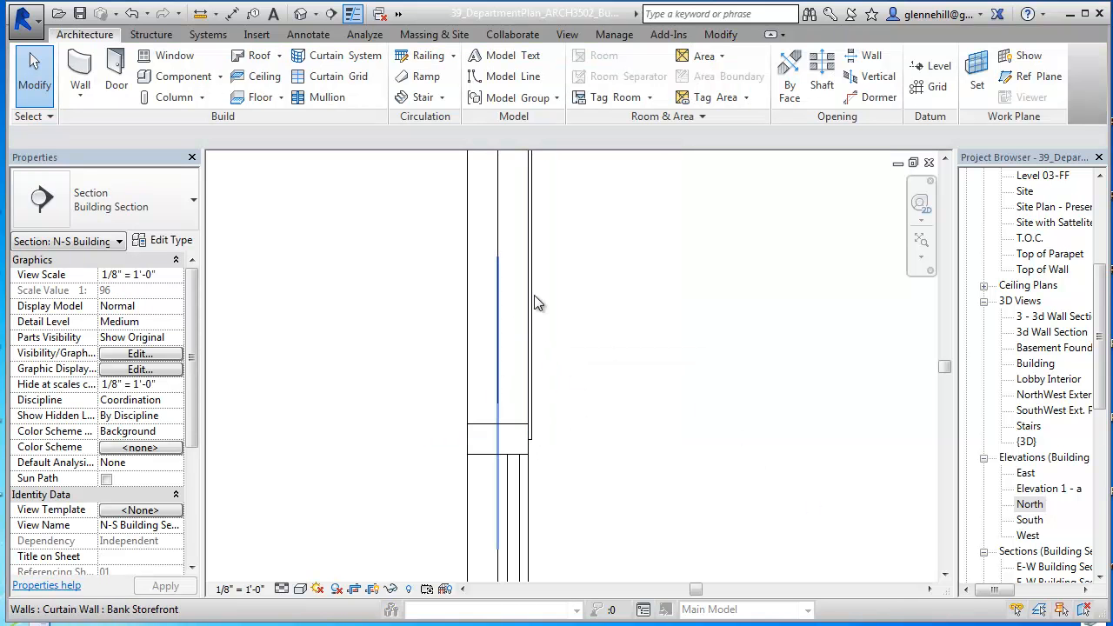
left_click(532, 397)
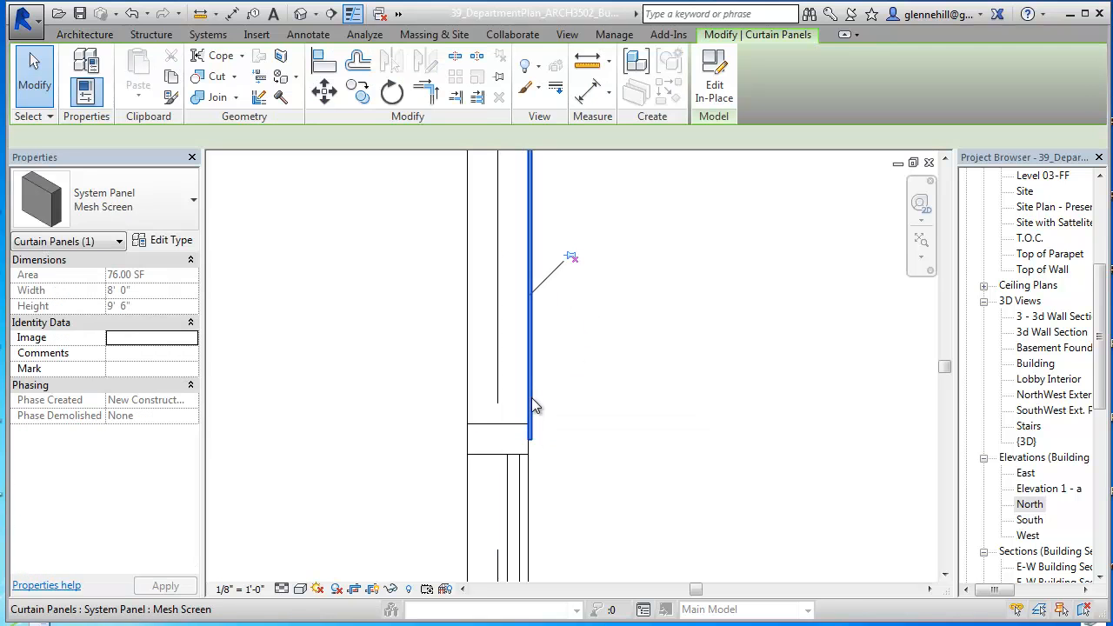
left_click(167, 241)
left_click_drag(913, 75, 713, 90)
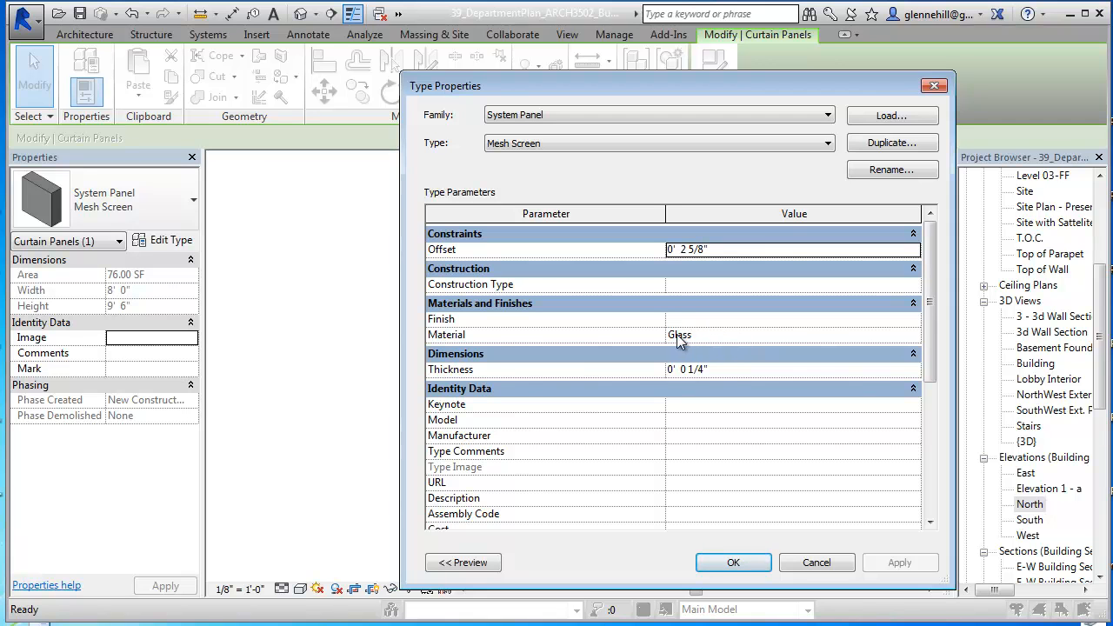
left_click(705, 342)
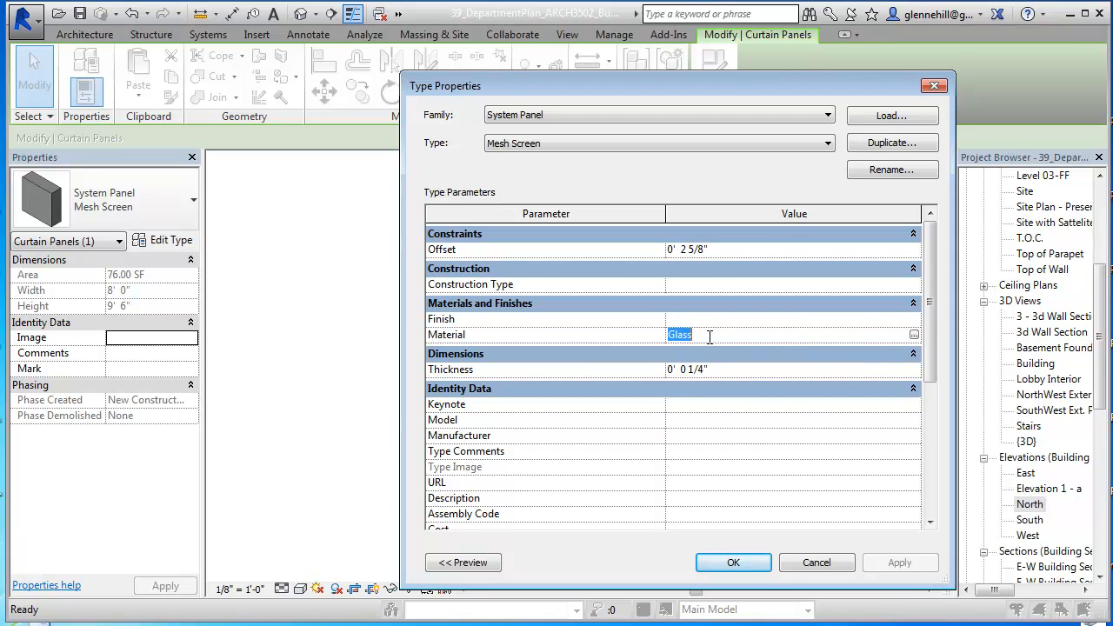
left_click(914, 336)
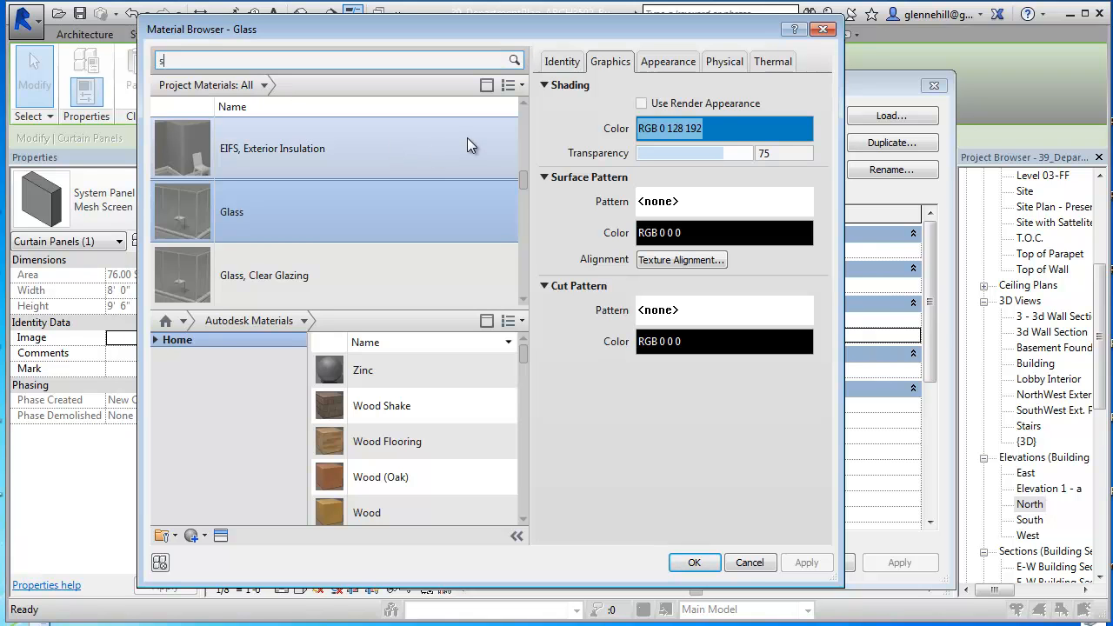
Step: Search the materials for "stainles" and add Stainless Steel, Polished, Mesh from the library to the project materials
type("nles")
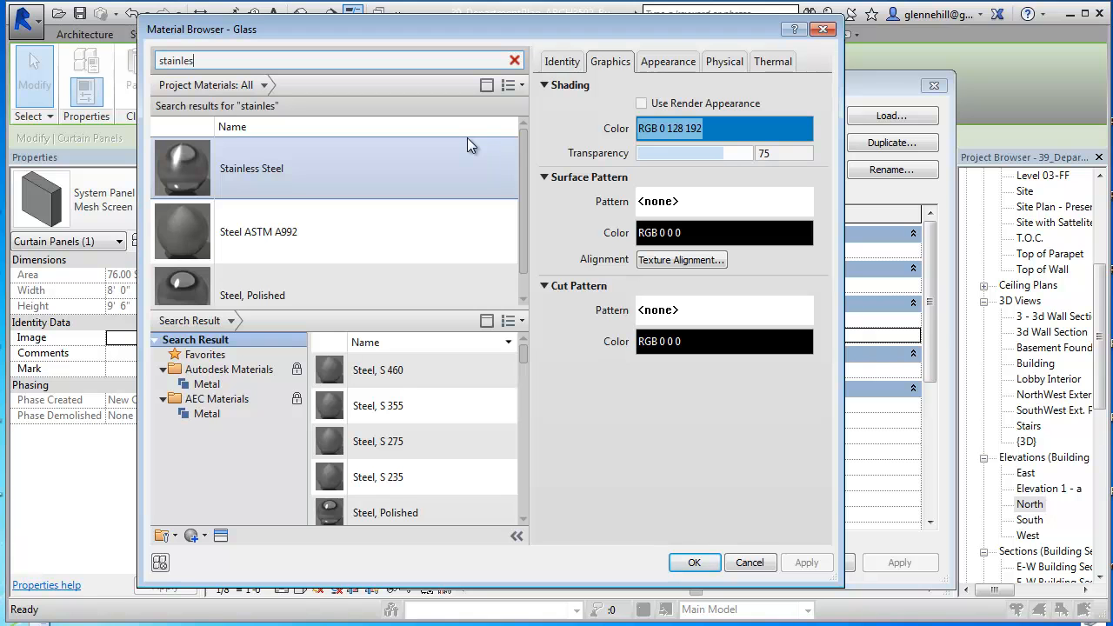
left_click(415, 252)
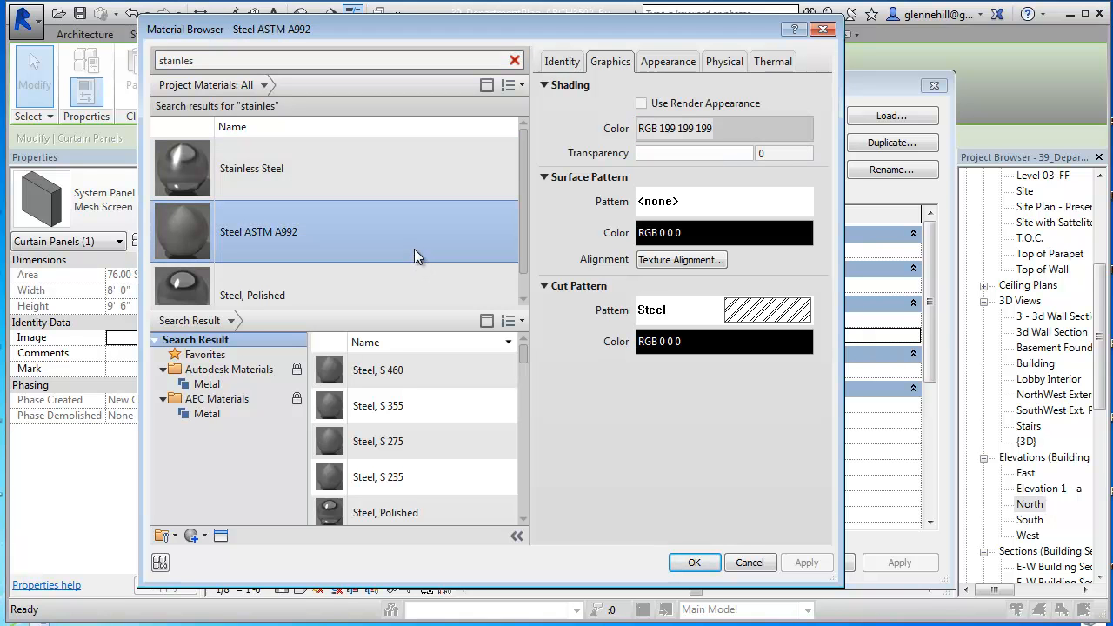
scroll(409, 240, "down", 1)
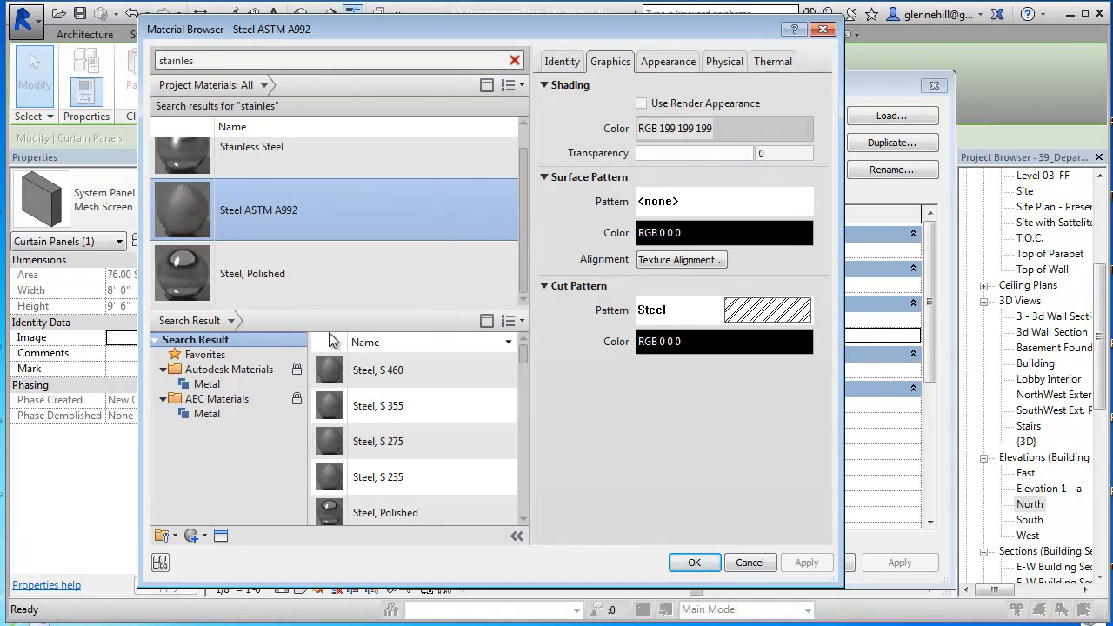
left_click_drag(524, 352, 519, 422)
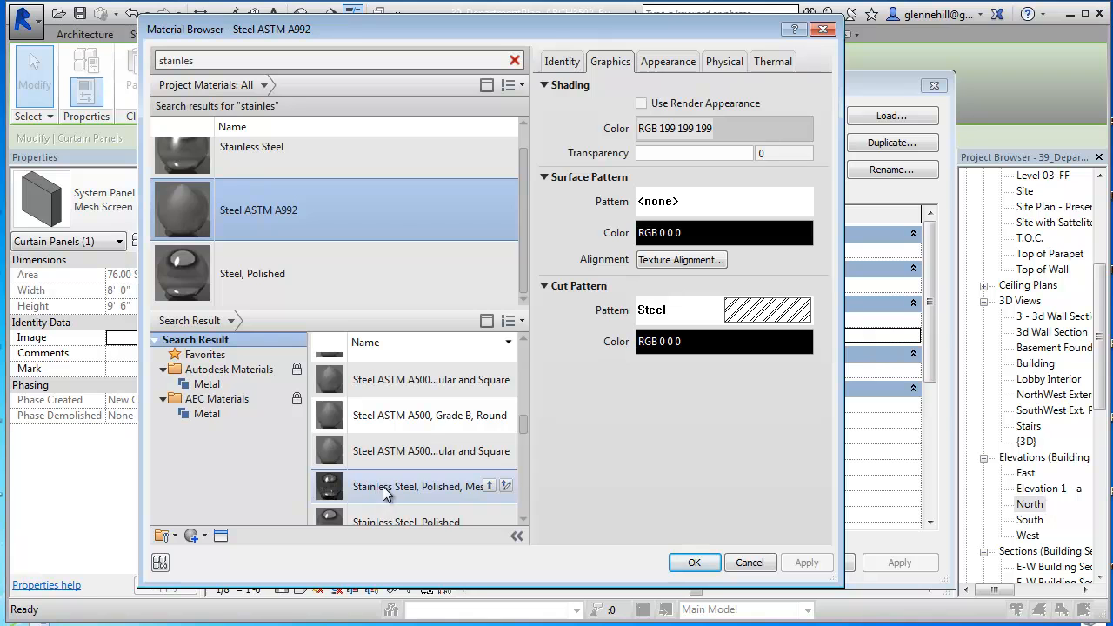
scroll(386, 493, "down", 1)
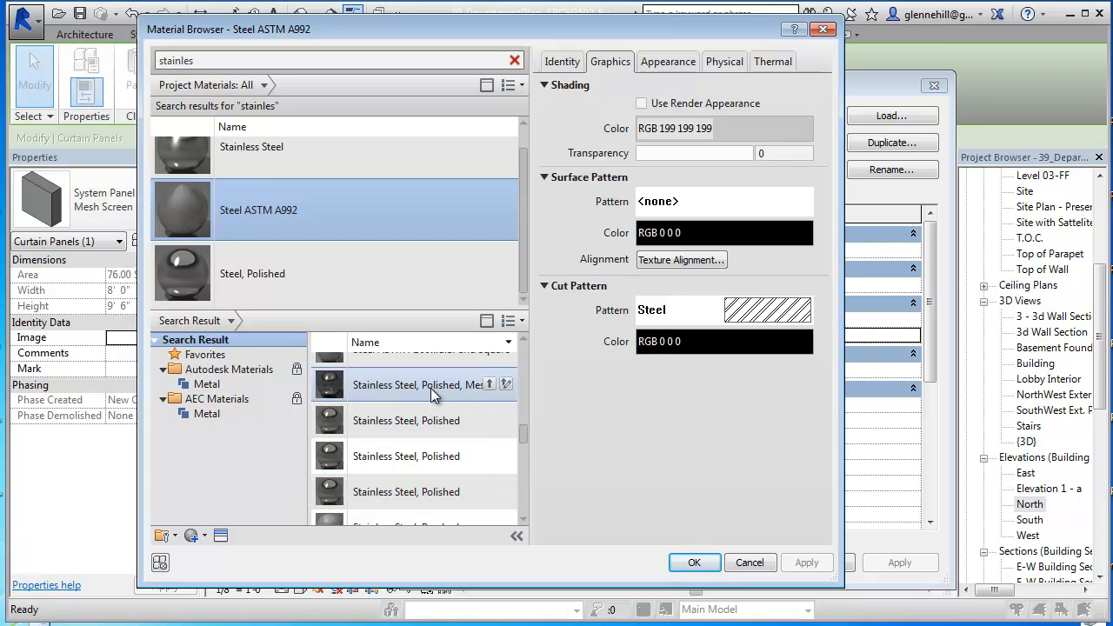
scroll(431, 388, "down", 1)
scroll(434, 396, "up", 1)
left_click(432, 389)
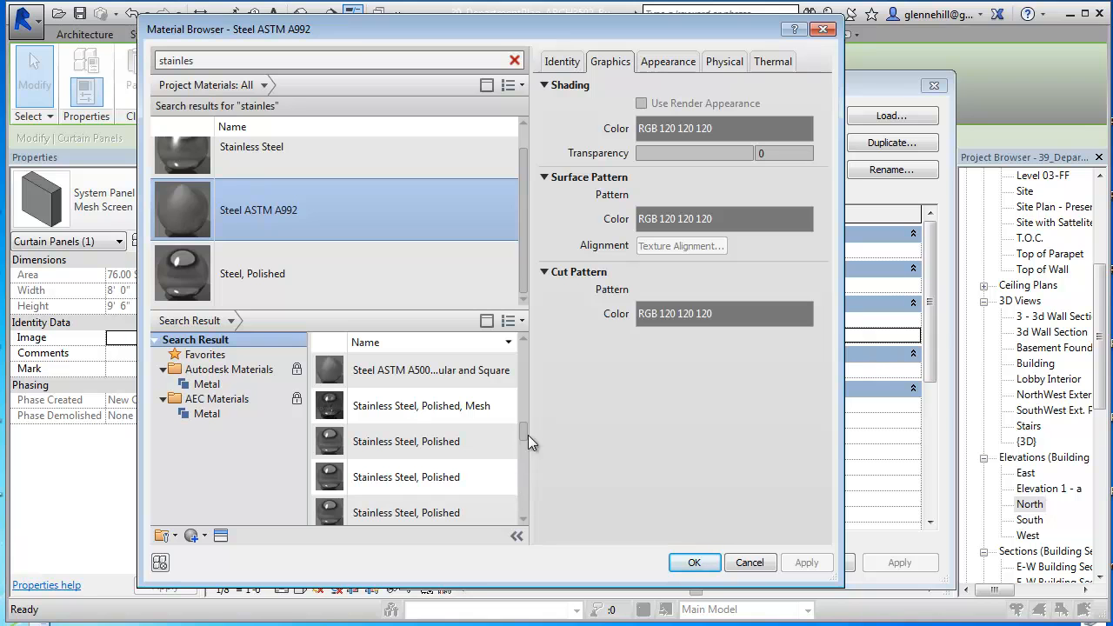
left_click(489, 405)
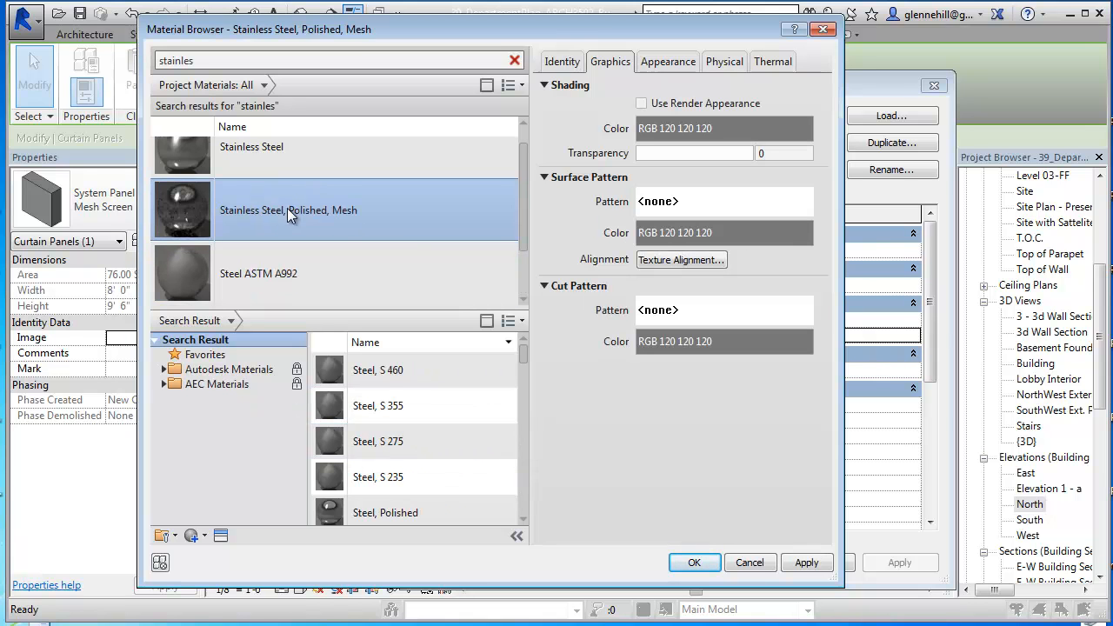
Step: Set the shading transparency of Stainless Steel, Polished, Mesh to 50 and assign the Solid fill drafting pattern as its cut pattern
left_click(769, 155)
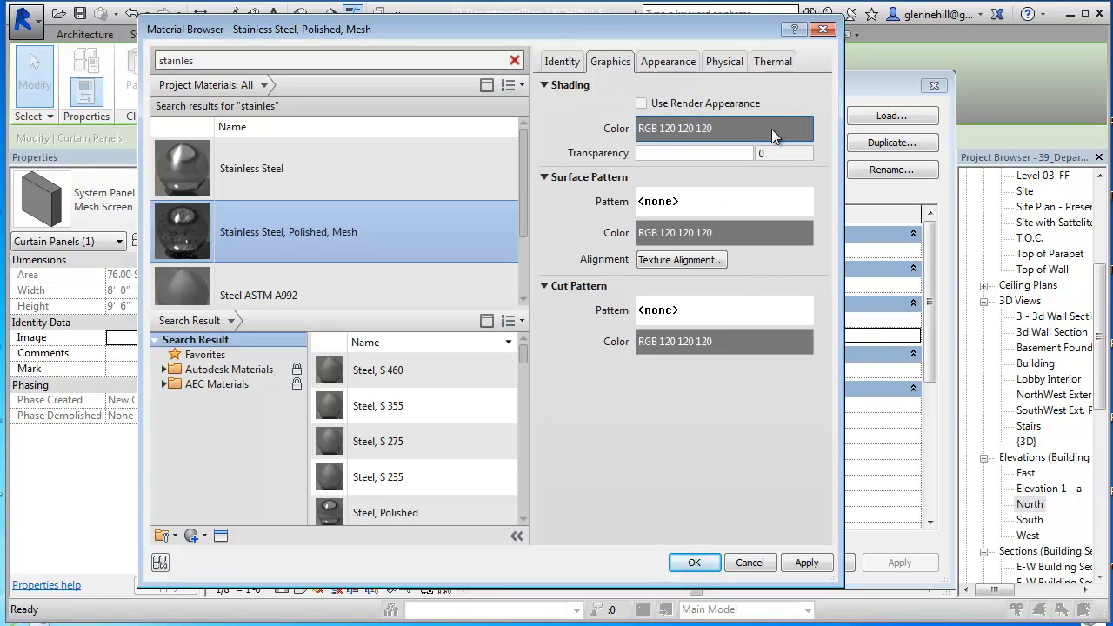
left_click_drag(642, 153, 695, 151)
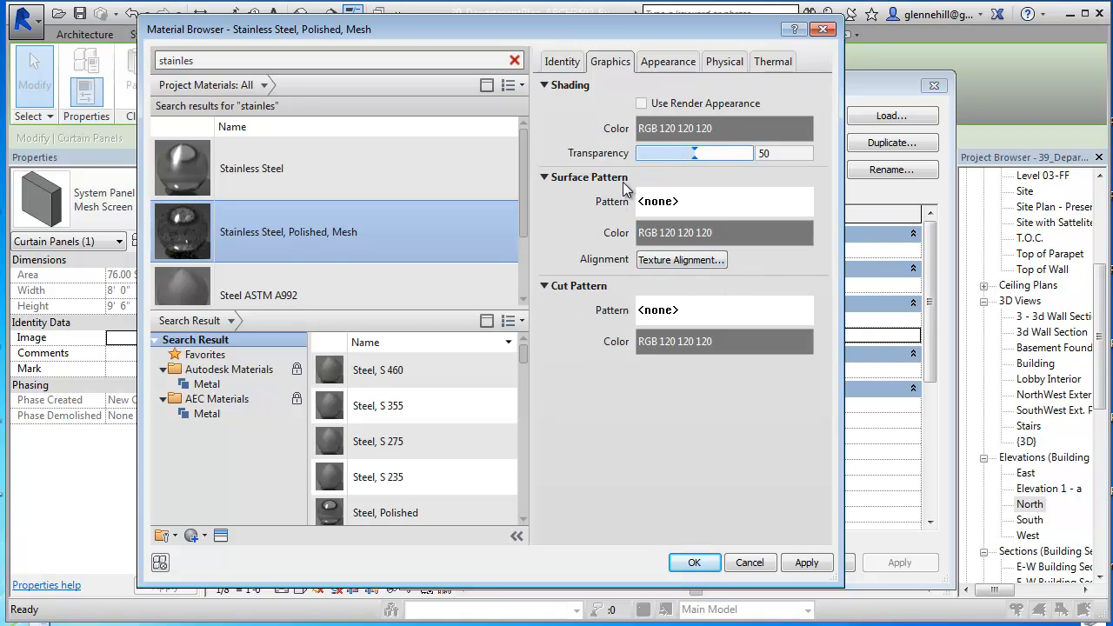
left_click(694, 311)
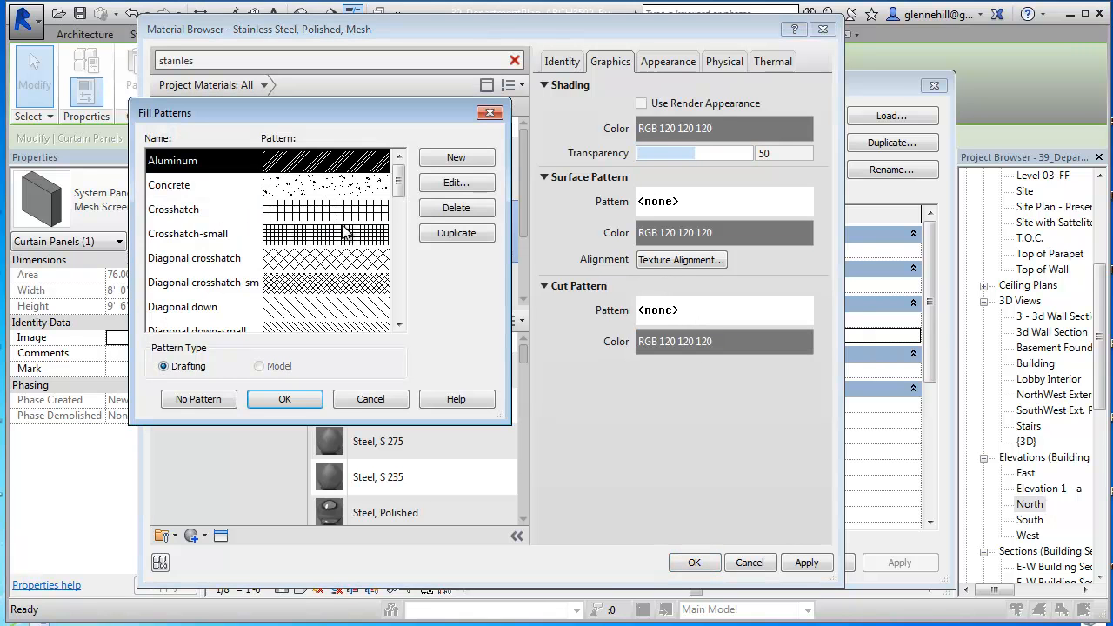
left_click_drag(398, 183, 397, 273)
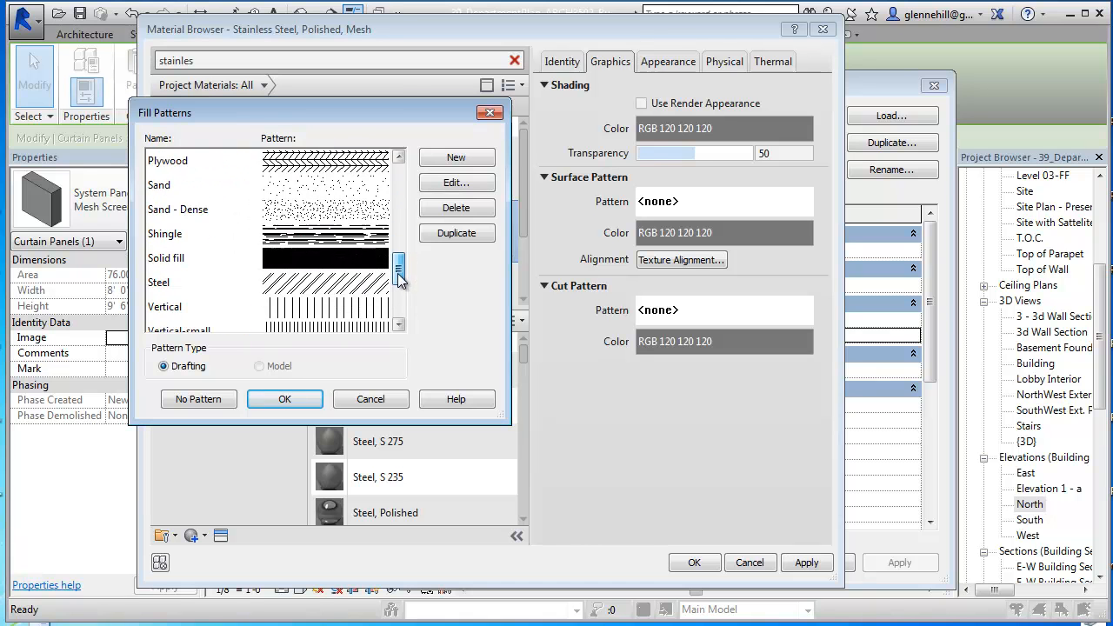
left_click(348, 265)
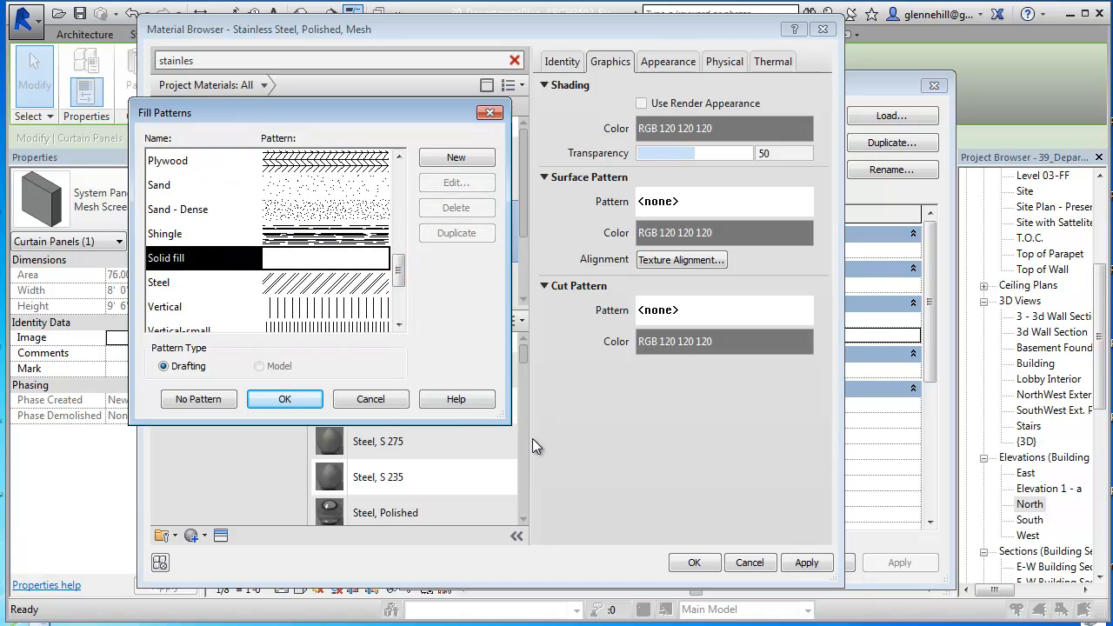
left_click(287, 400)
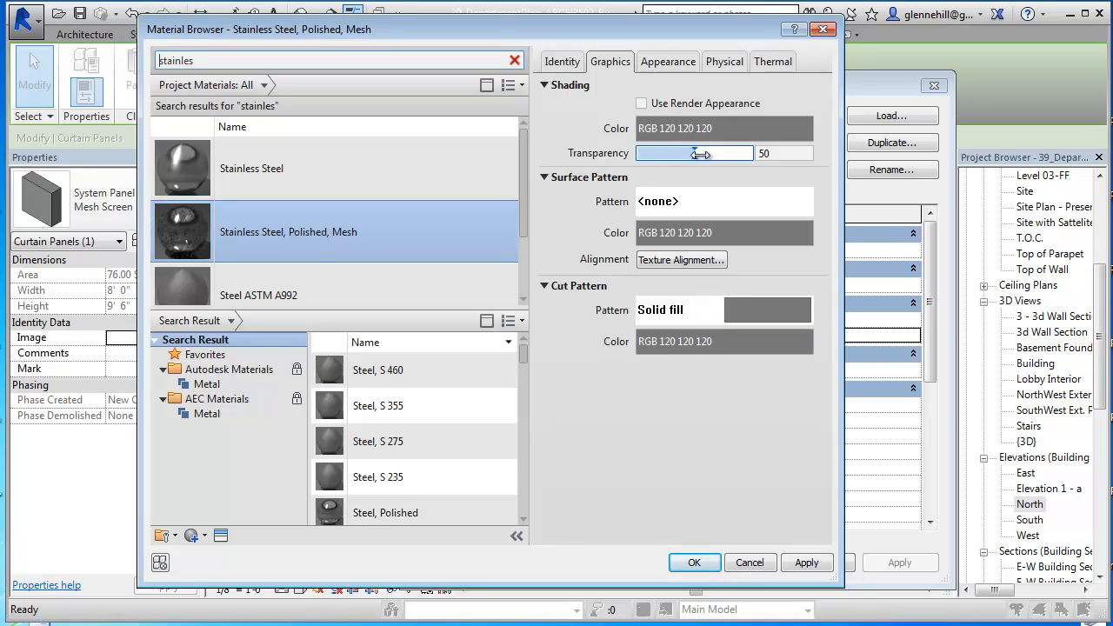
Step: Show the mesh material's appearance preview on a cube and choose Staggered Circles as the cutout type
left_click(672, 64)
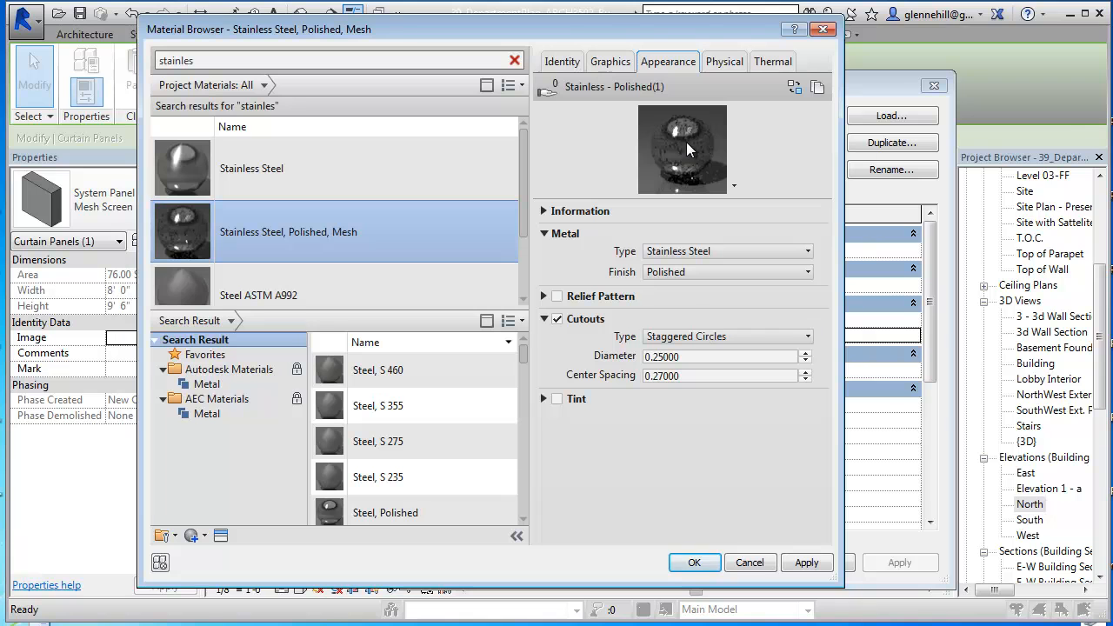
left_click(735, 185)
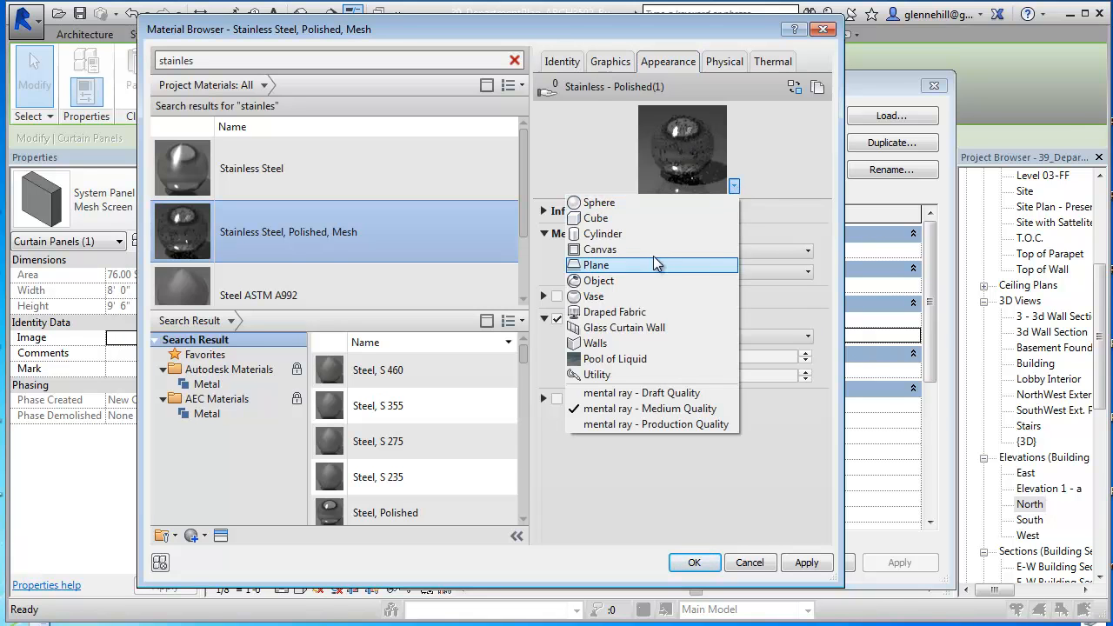
left_click(651, 219)
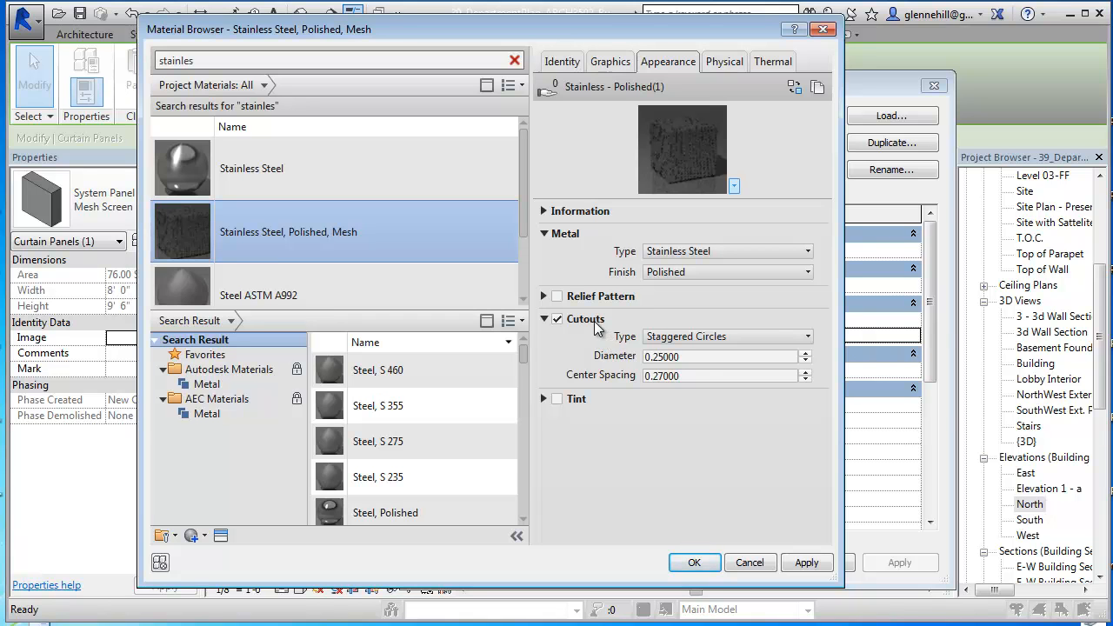
left_click(700, 341)
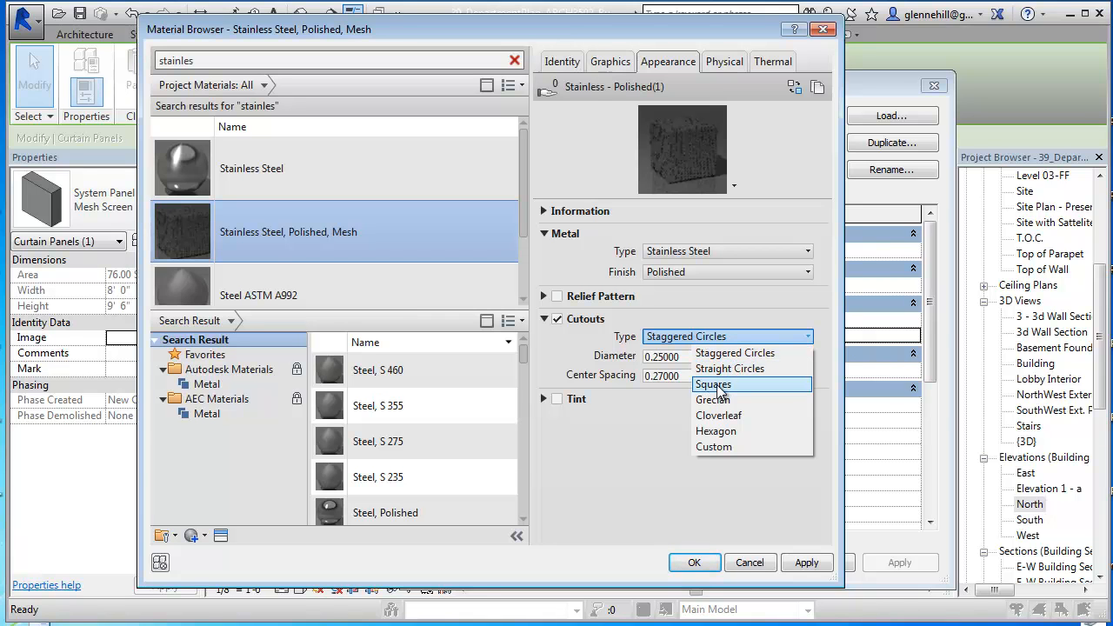
left_click(734, 353)
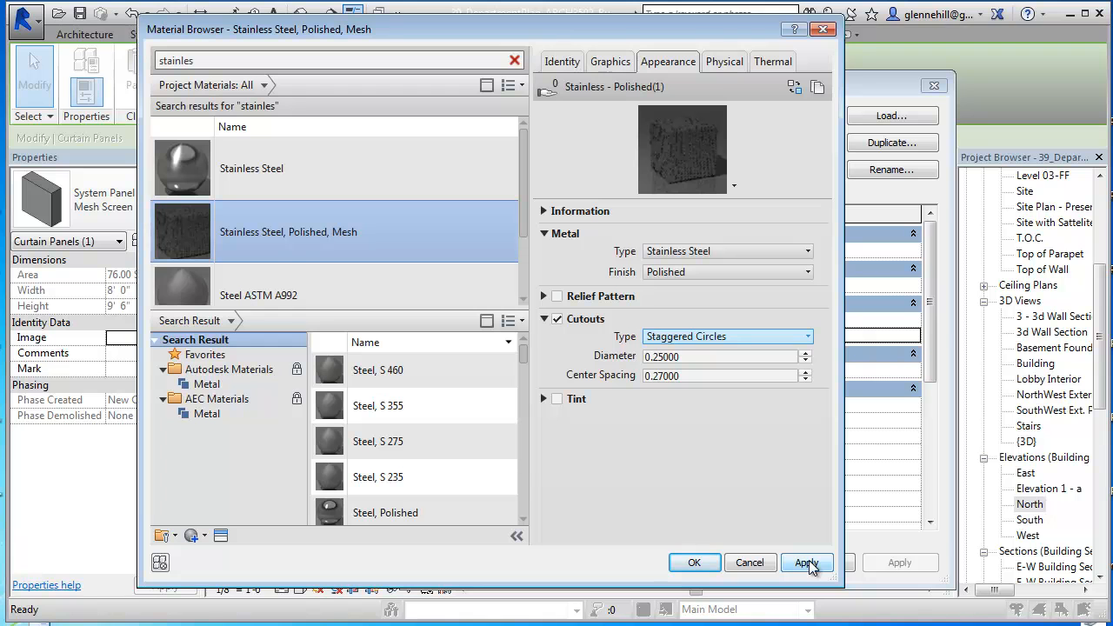
Step: Assign the Stainless Steel, Polished, Mesh material to the Mesh Screen panel type and apply the type properties
left_click(807, 563)
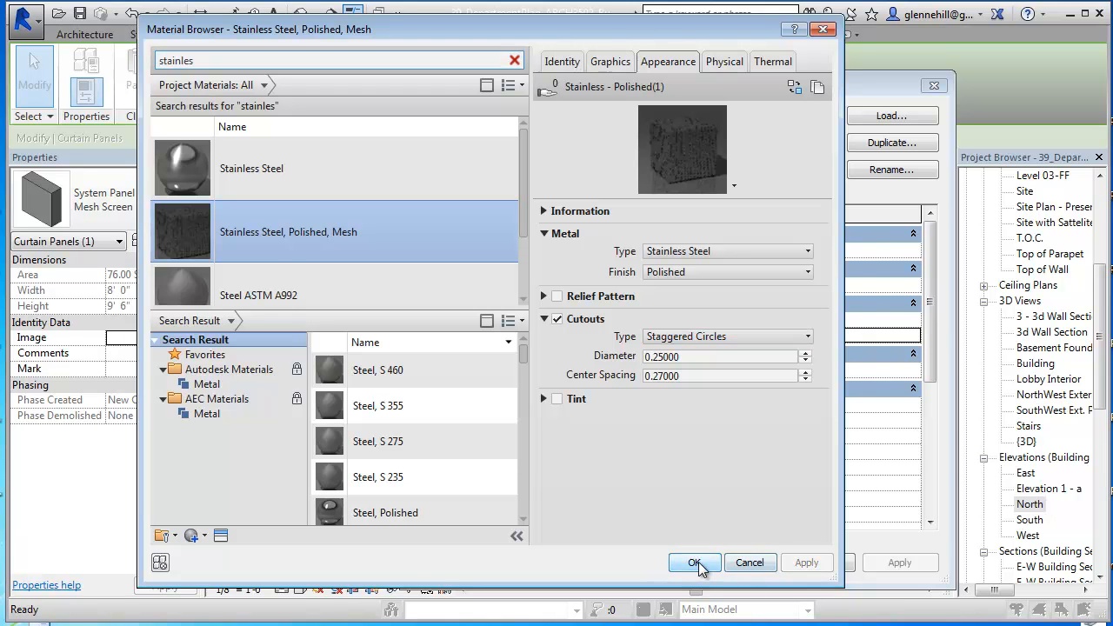
left_click(696, 563)
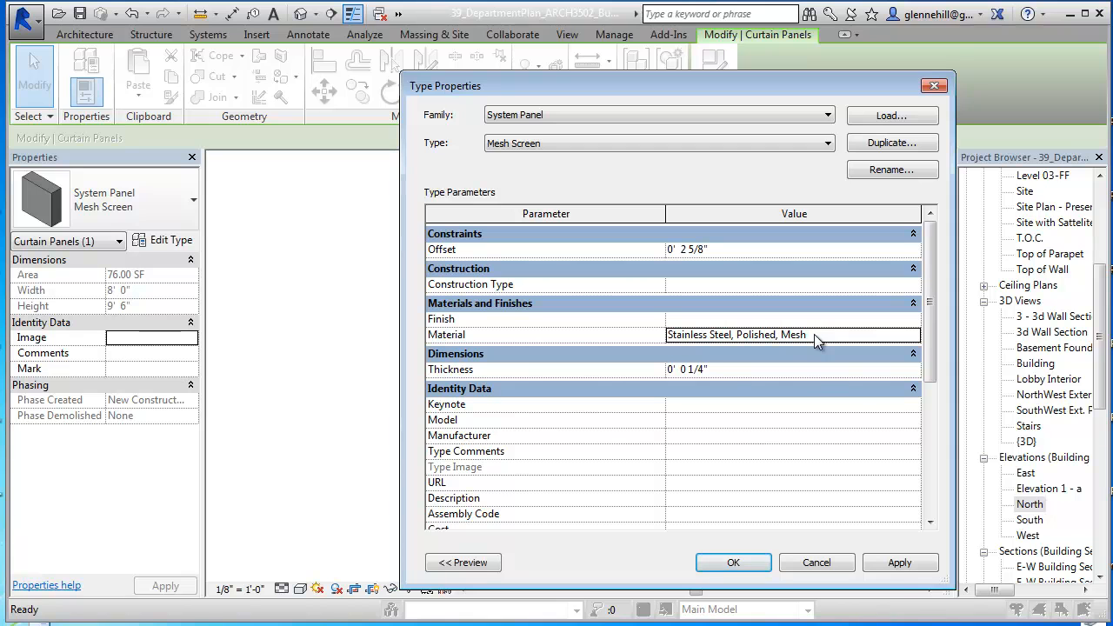
left_click(895, 563)
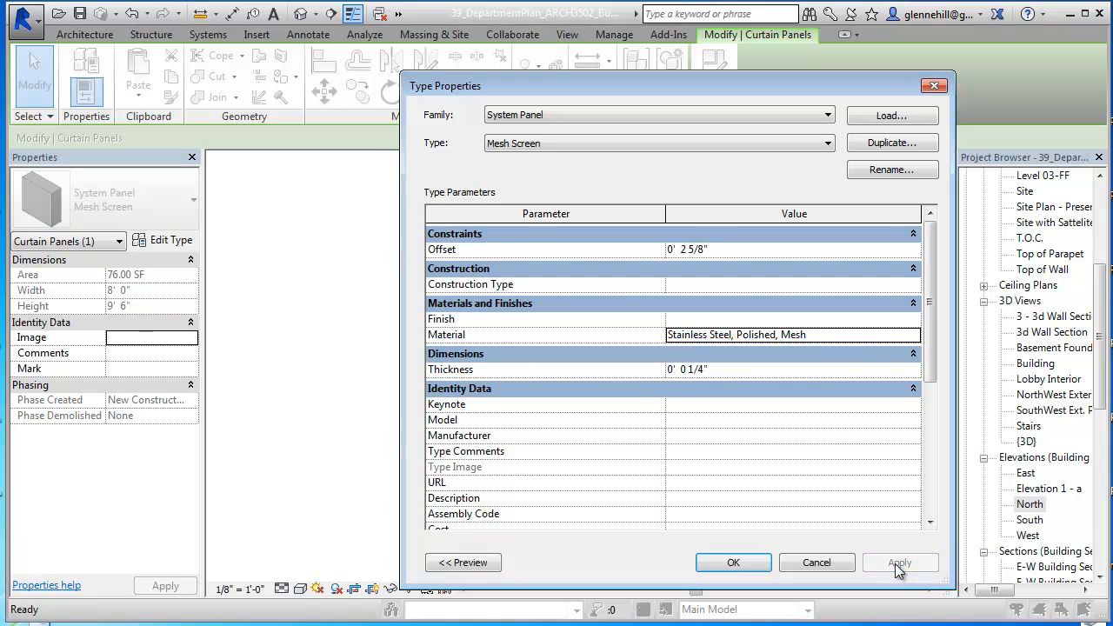
left_click(734, 563)
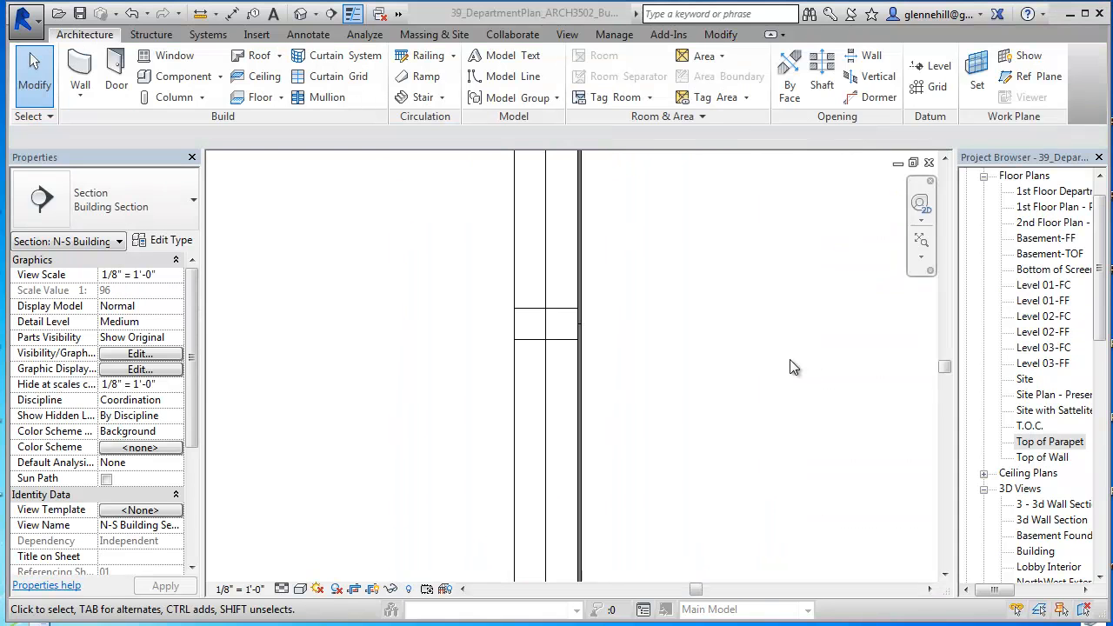
Step: Check the horizontal mullion and the offset mesh panel below it in the section by selecting each one
left_click(565, 336)
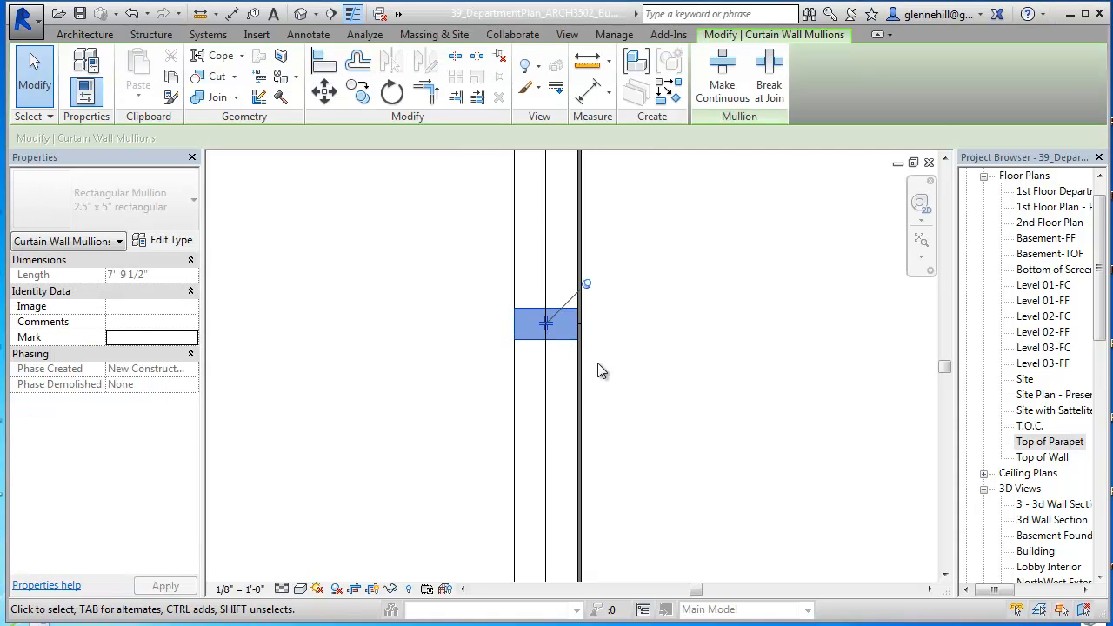
left_click(595, 371)
key("Tab")
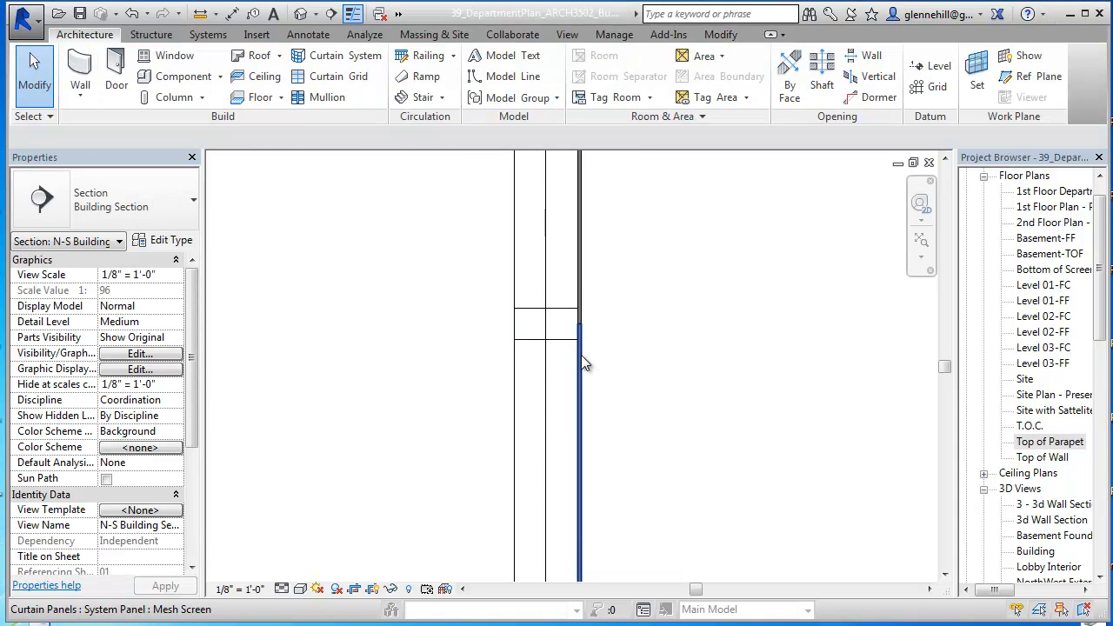
left_click(582, 356)
left_click(627, 380)
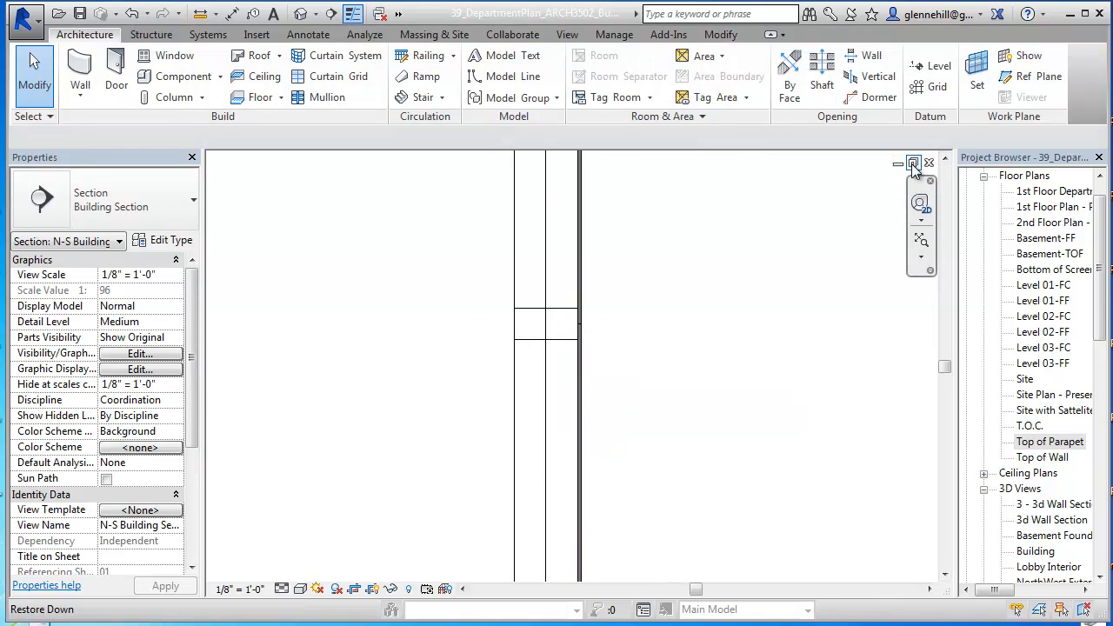
Step: Tile the open views and select the screen curtain wall in the 3D Building view
key("w")
key("t")
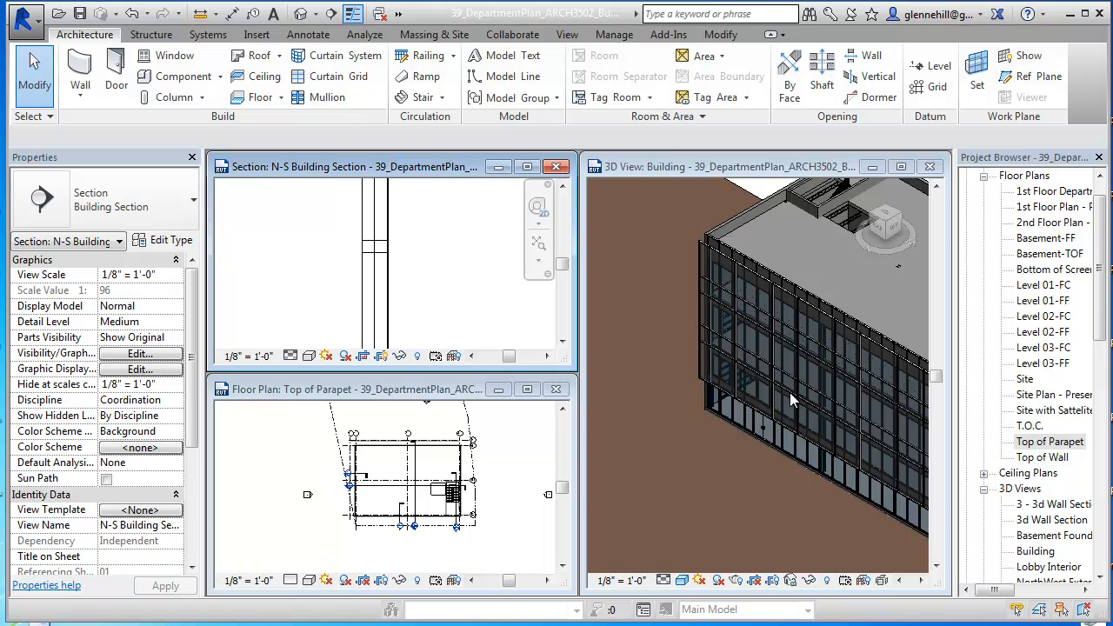
scroll(792, 395, "up", 5)
middle_click_drag(789, 278, 841, 329)
scroll(731, 418, "up", 2)
left_click(742, 409)
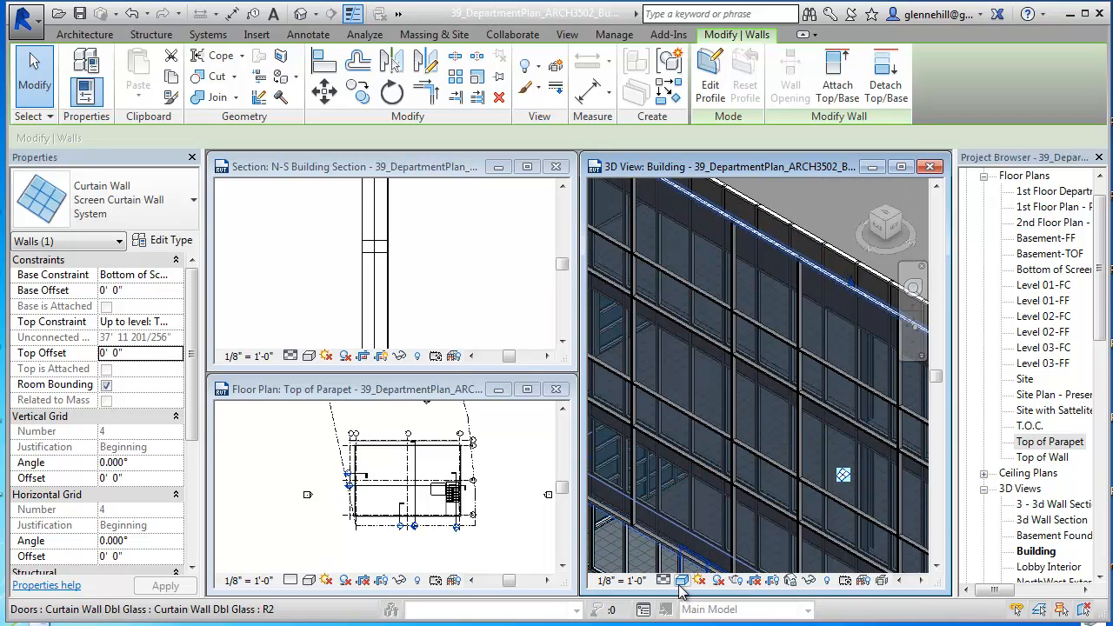
Step: Try the Shaded visual style in the 3D Building view and set it to Realistic
left_click(684, 583)
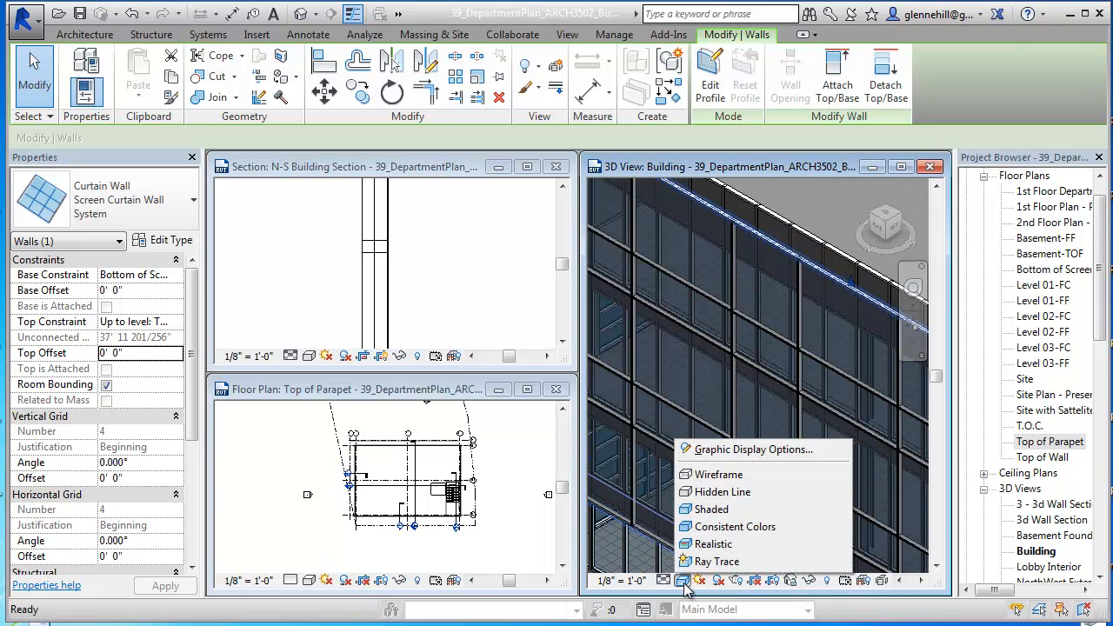
left_click(725, 511)
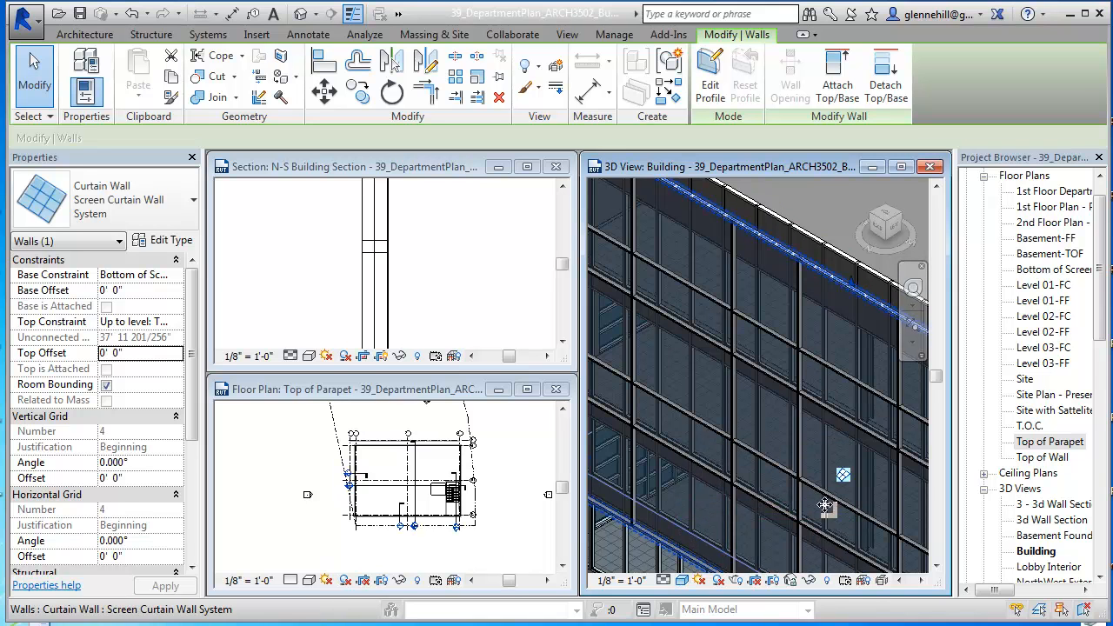
left_click(683, 582)
left_click(721, 545)
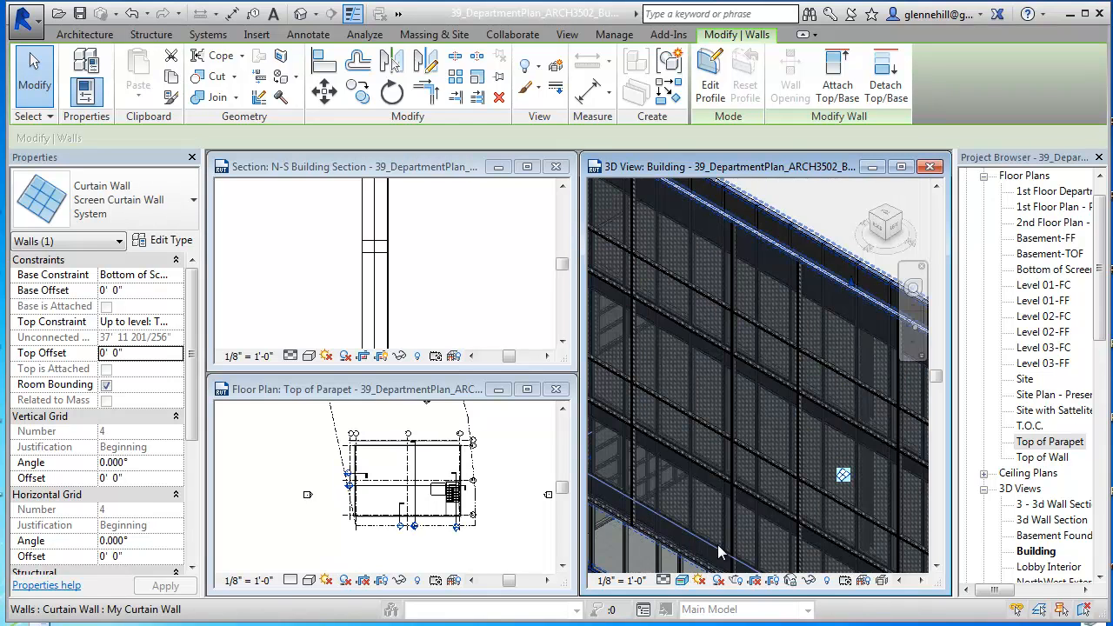
Step: Examine the perforated mesh panels of the screen wall in the realistic 3D view, both up close and across the whole facade
scroll(783, 365, "up", 5)
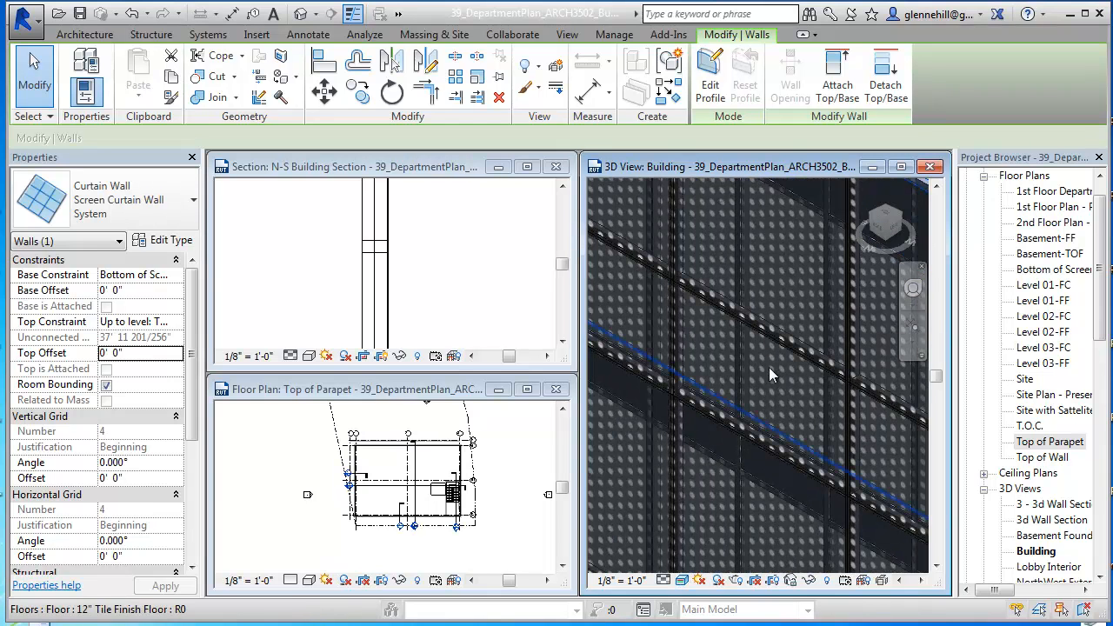
scroll(766, 369, "down", 3)
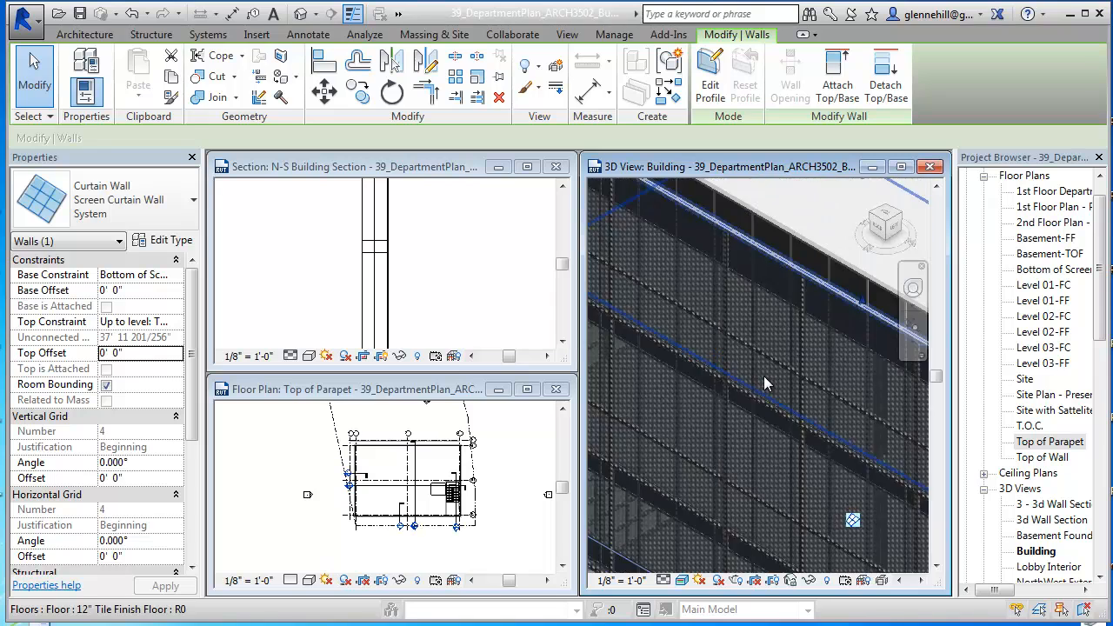
scroll(764, 382, "down", 3)
middle_click_drag(763, 380, 675, 283)
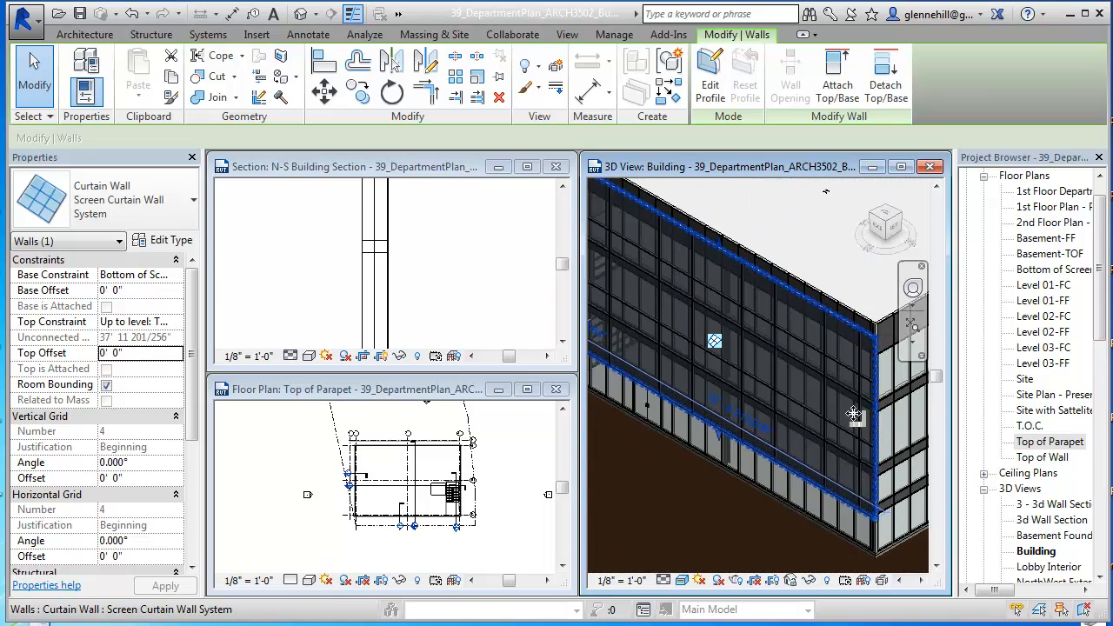
scroll(766, 357, "up", 5)
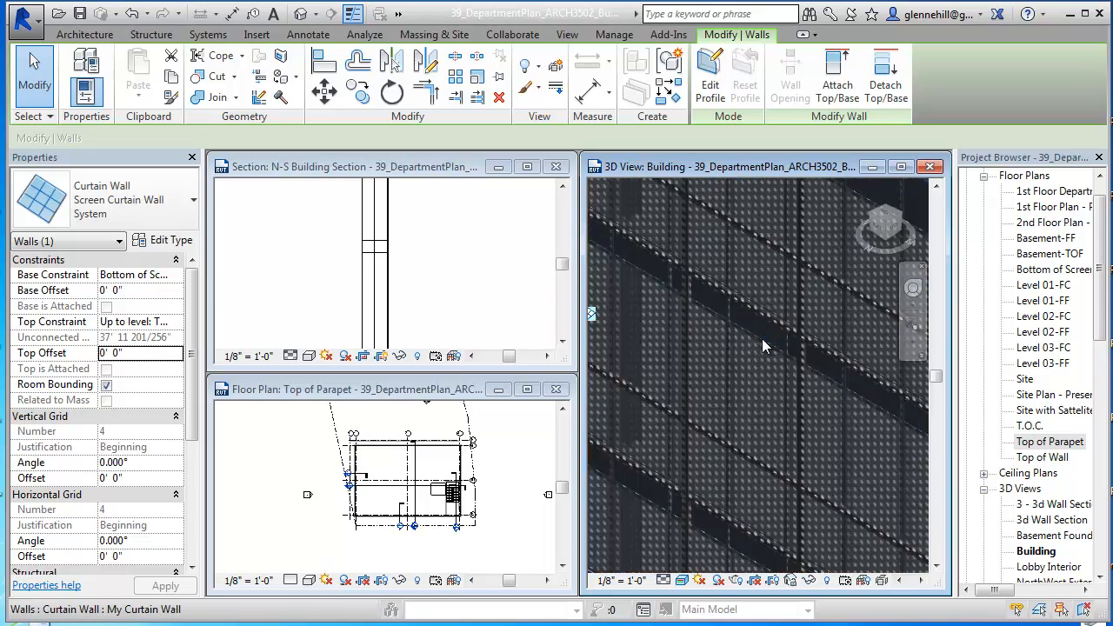
scroll(765, 343, "up", 4)
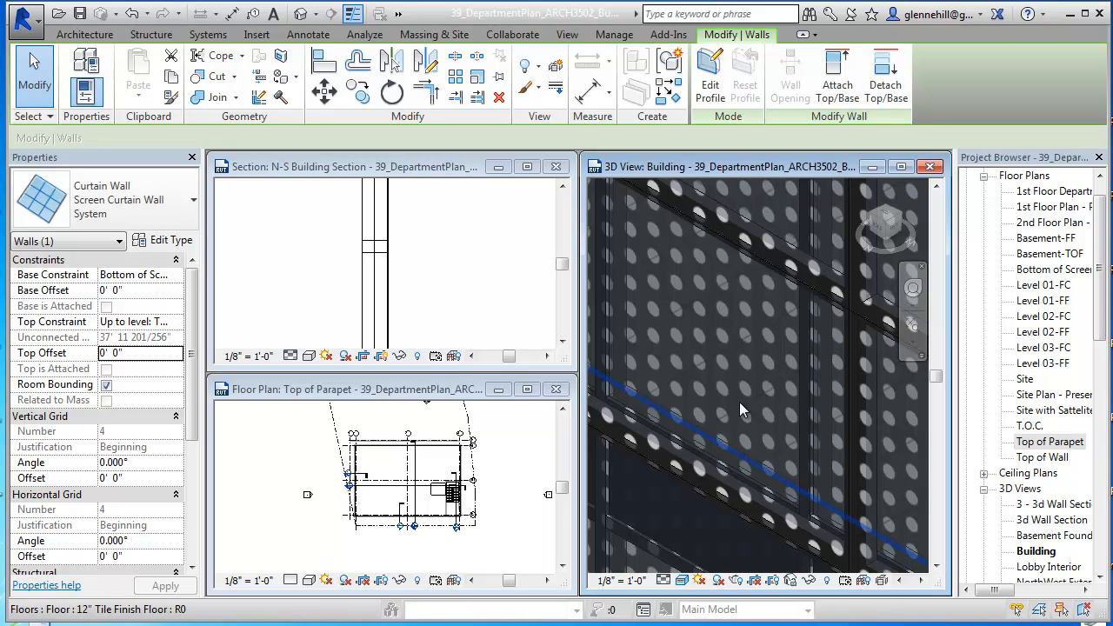
scroll(739, 402, "down", 10)
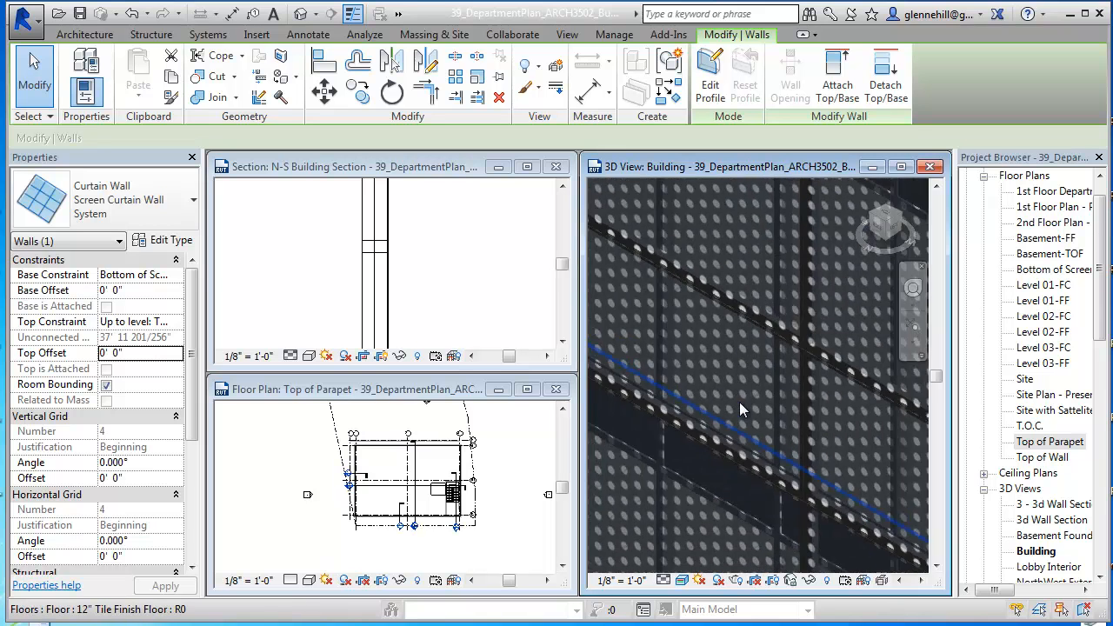
scroll(747, 412, "down", 6)
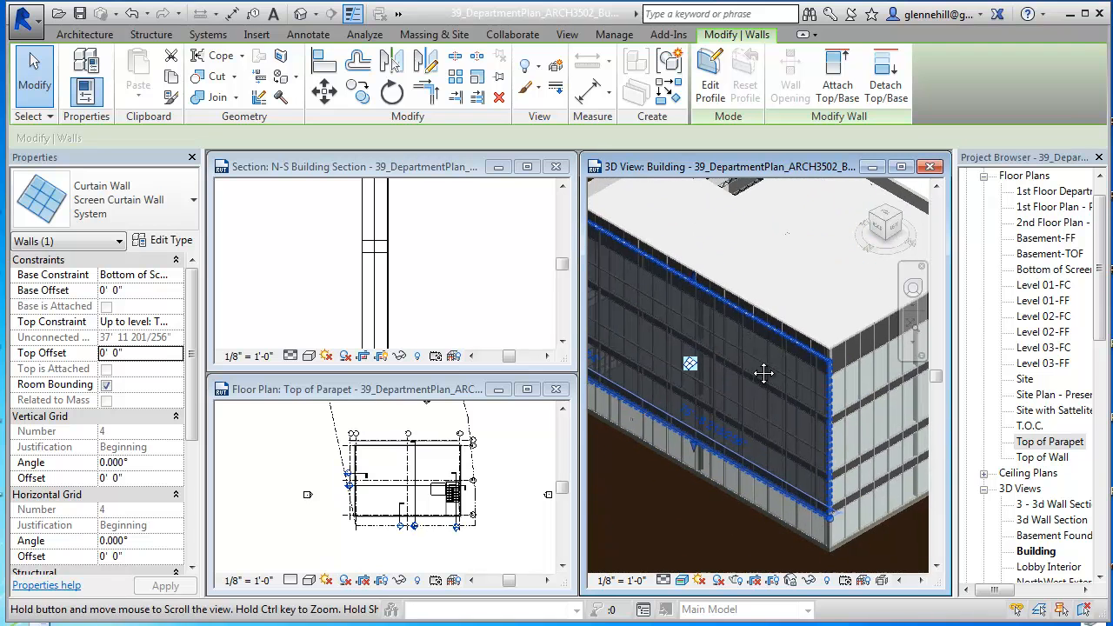
middle_click_drag(774, 379, 774, 397)
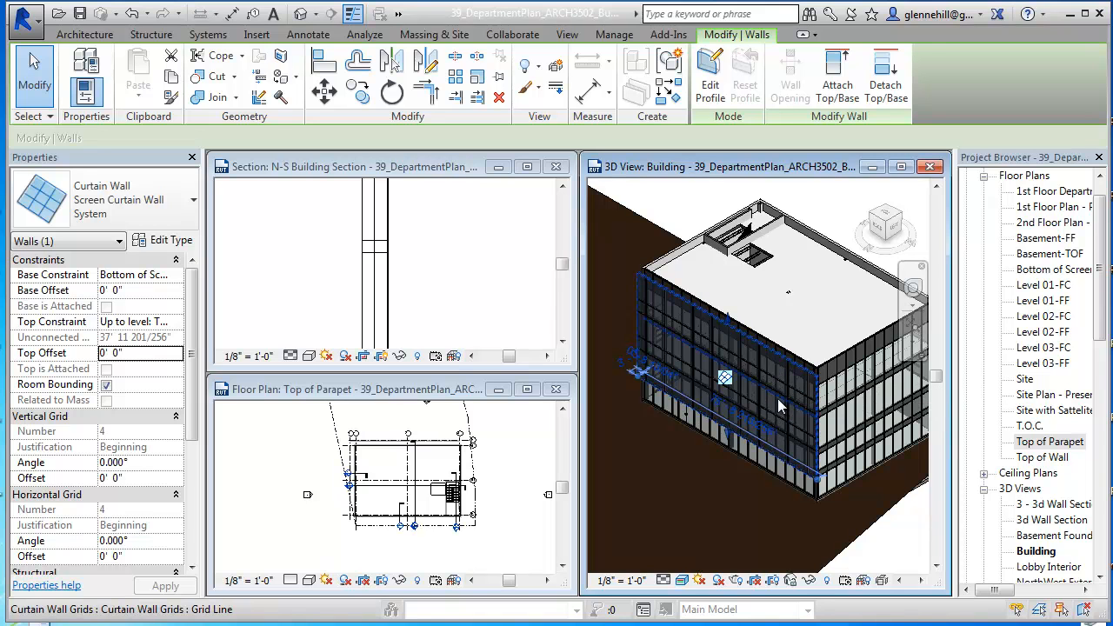
left_click(780, 405)
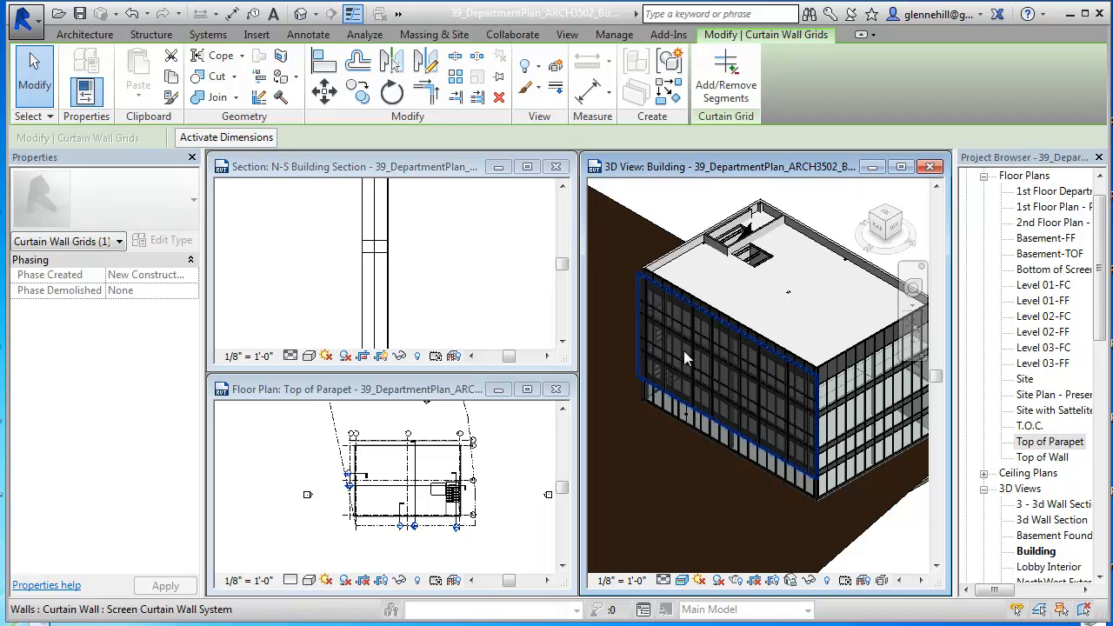
scroll(787, 374, "up", 2)
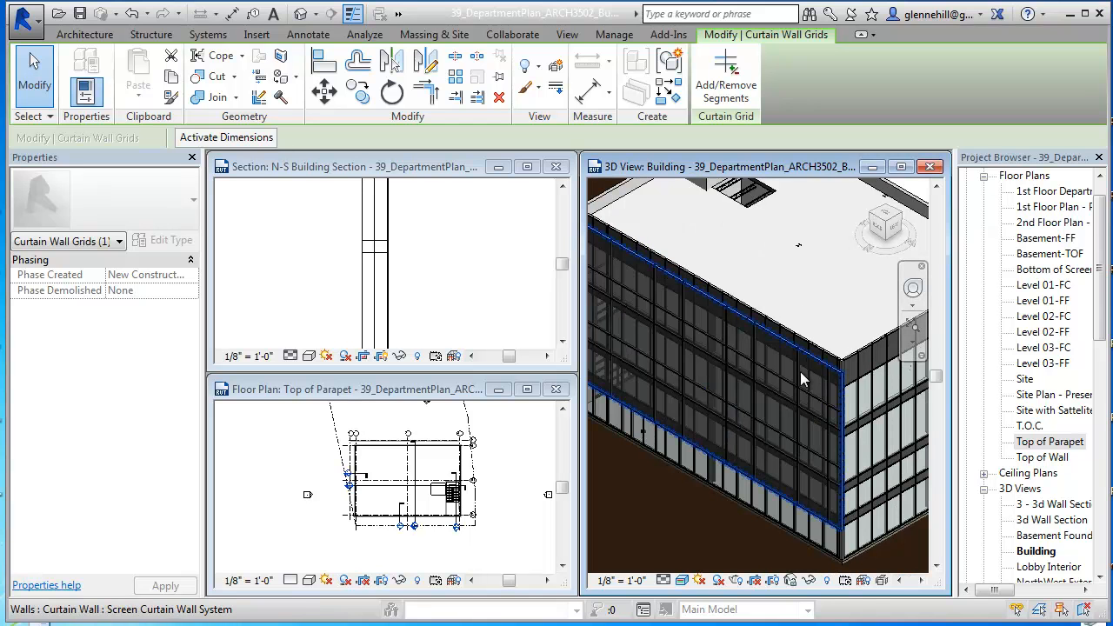
scroll(777, 474, "down", 3)
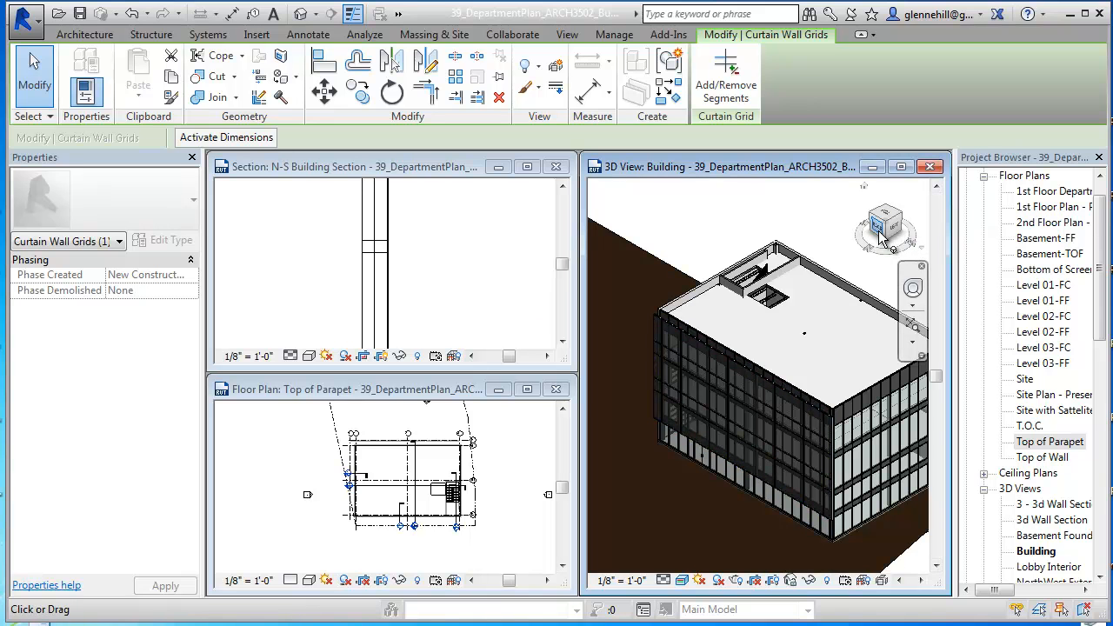
Step: Open the North elevation at full window size and clear the curtain grid selection
left_click(511, 477)
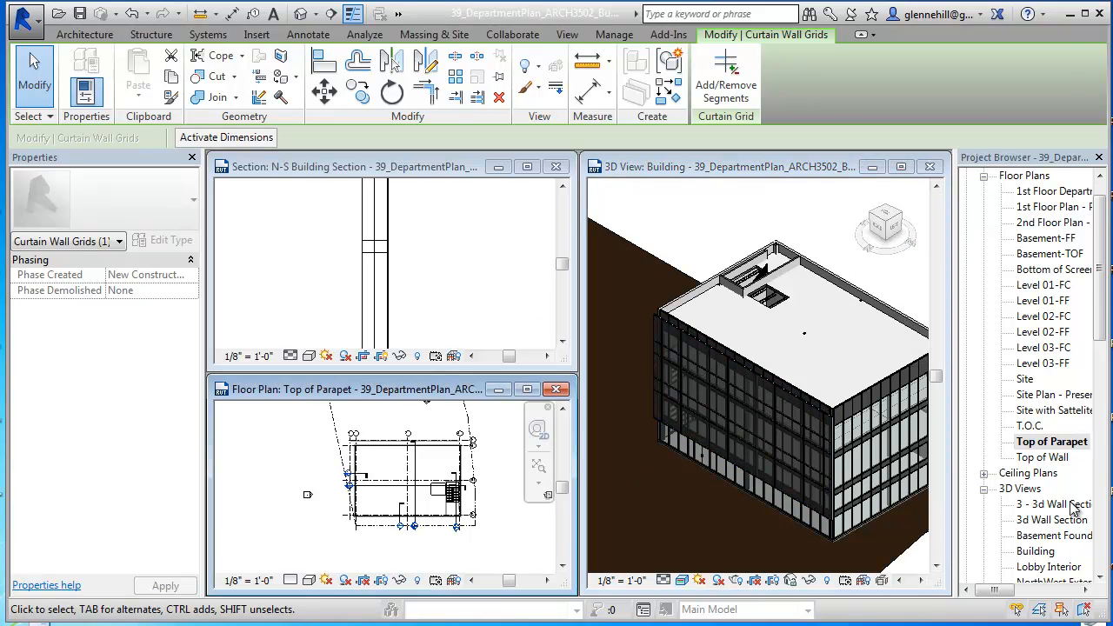
scroll(1040, 474, "down", 5)
double_click(1031, 458)
left_click(902, 300)
scroll(648, 339, "up", 5)
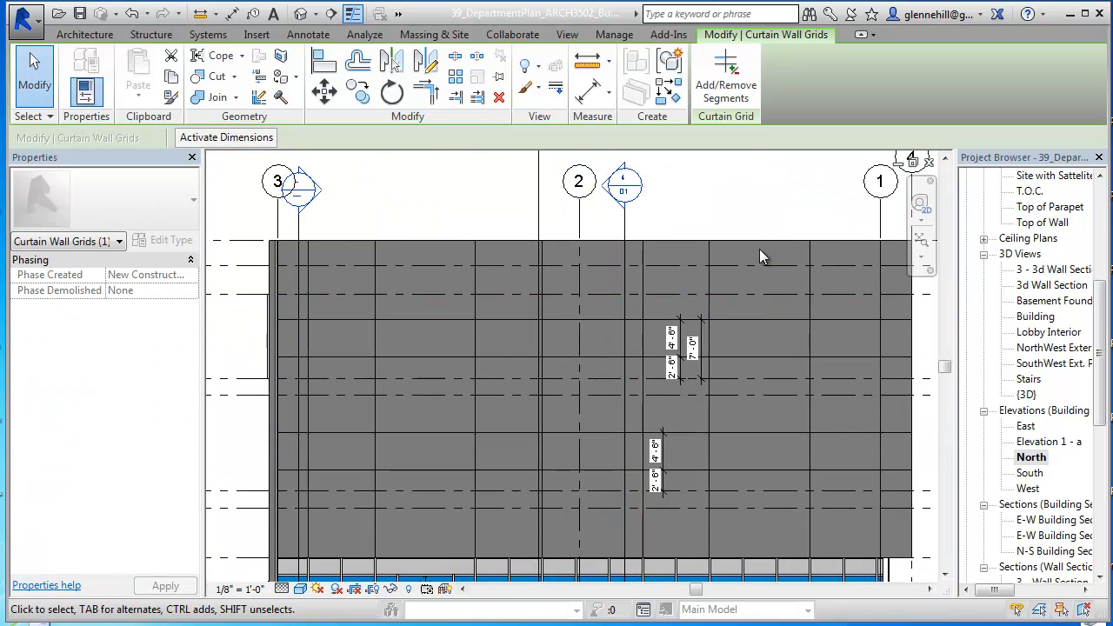
key("Escape")
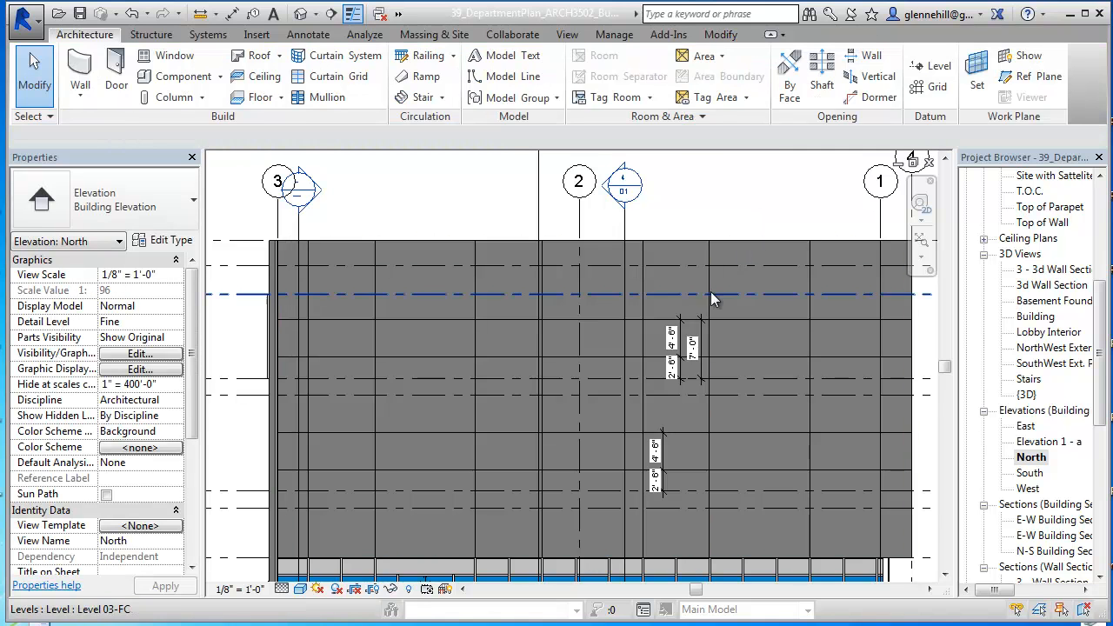
Step: Examine the screen's grid layout and spacing dimensions in the North elevation, selecting the horizontal grid line in the middle of the 7'-0" dimension
scroll(708, 294, "up", 3)
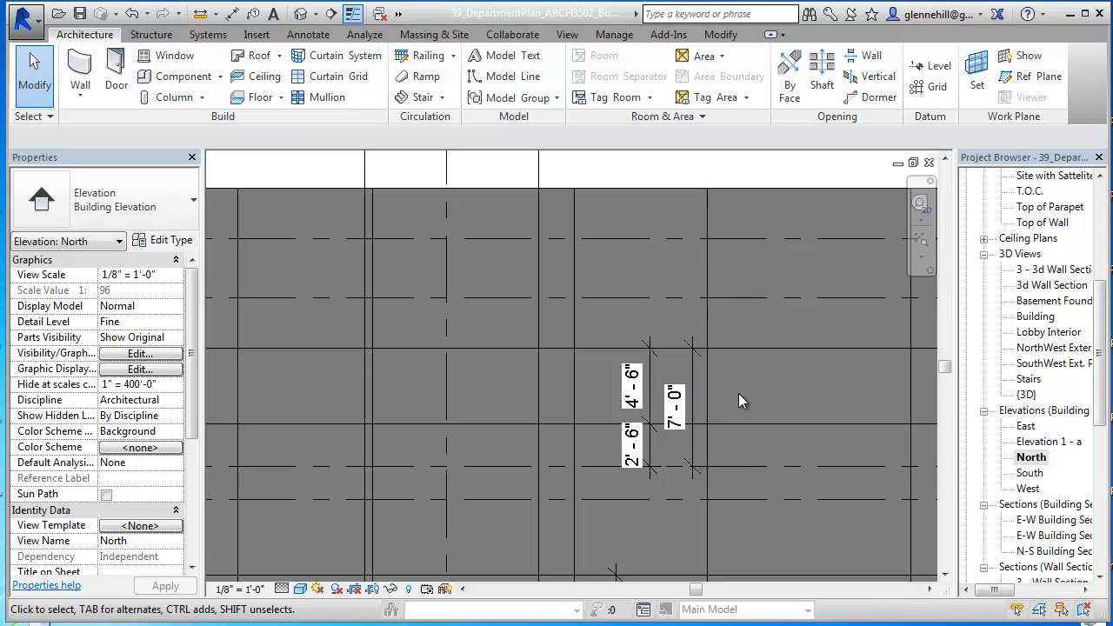
scroll(728, 436, "down", 2)
middle_click_drag(728, 437, 697, 268)
scroll(697, 269, "down", 4)
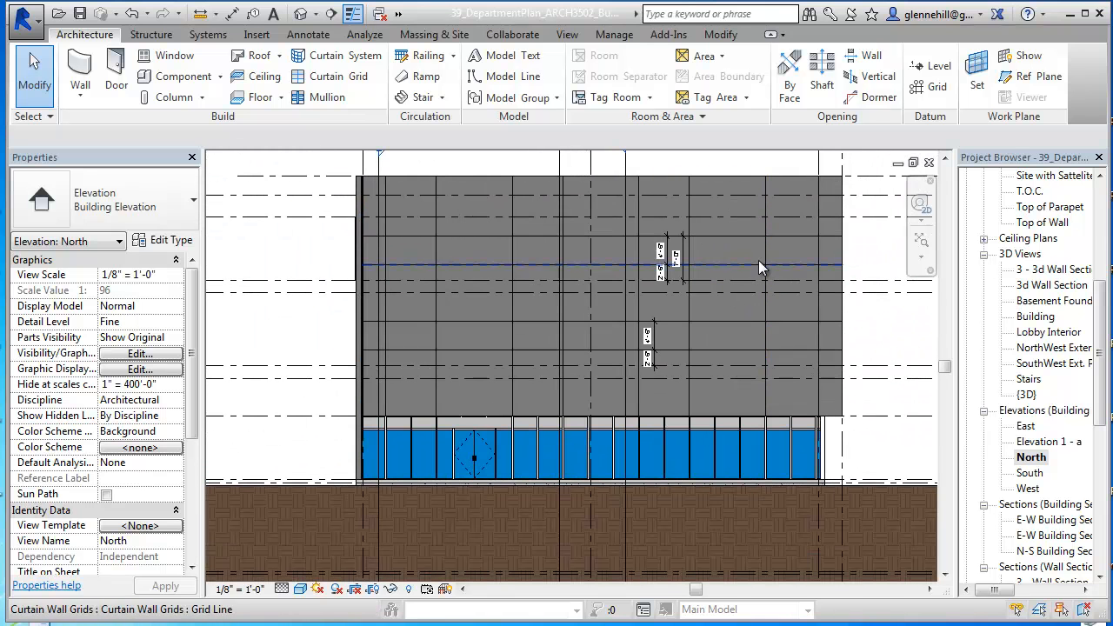
left_click(752, 267)
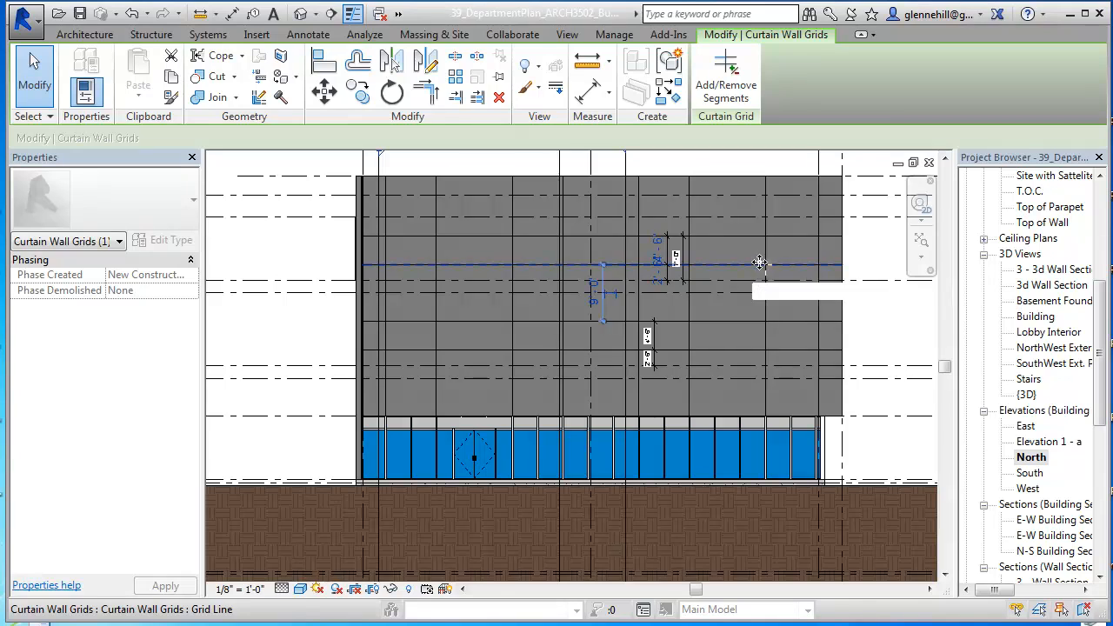
scroll(759, 265, "up", 2)
scroll(769, 276, "down", 1)
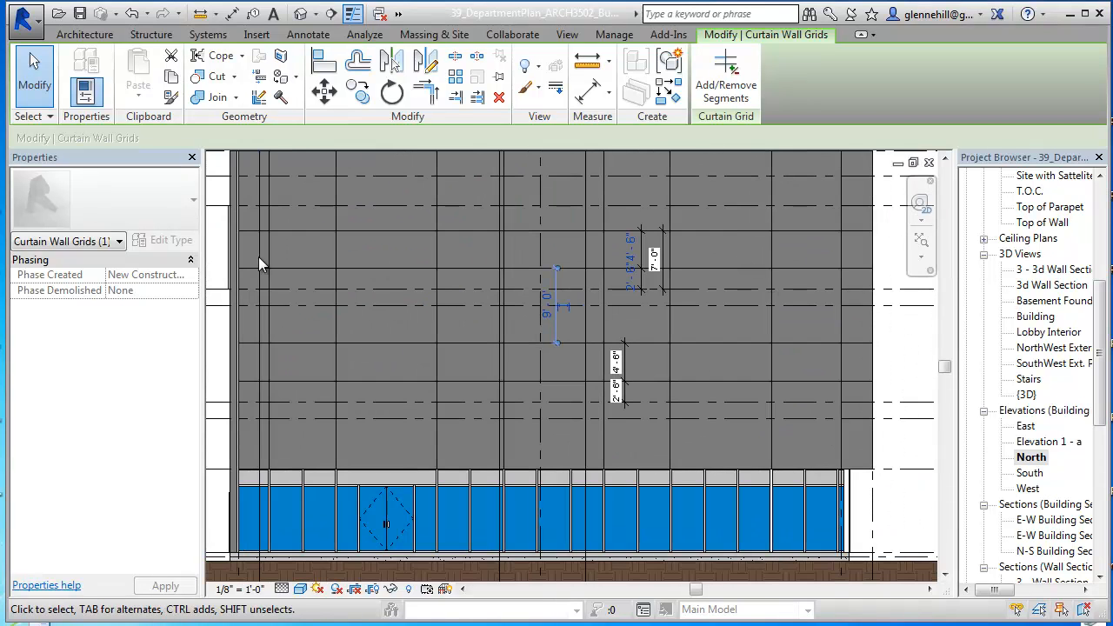
middle_click_drag(731, 269, 668, 346)
left_click_drag(668, 346, 664, 308)
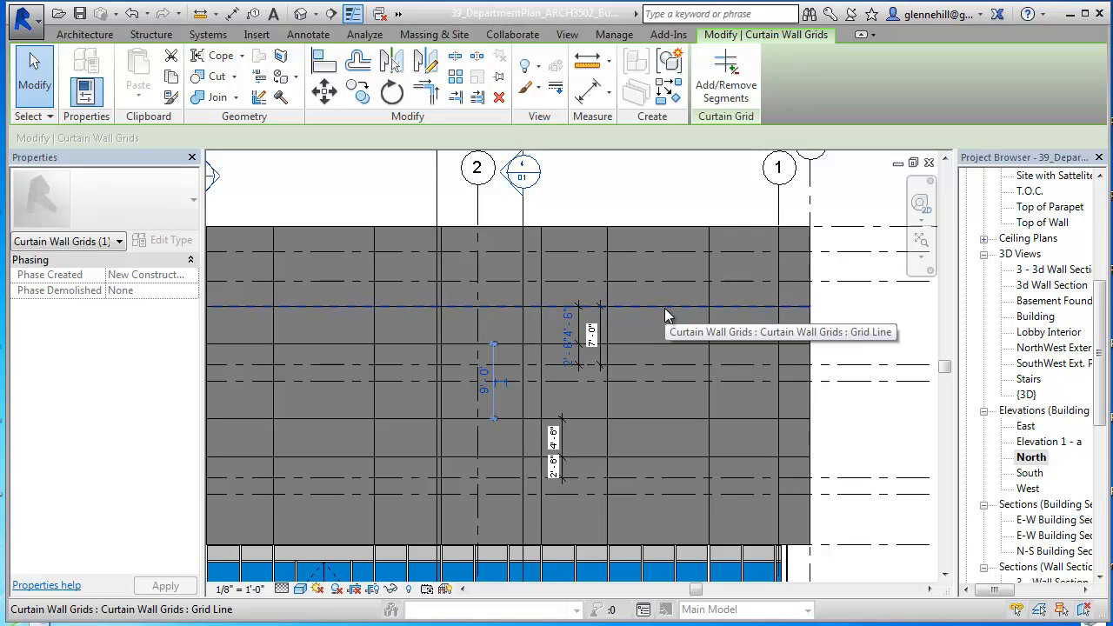
Step: Unpin the 4'-6" high mesh panel beside the 7'-0" dimension in the North elevation and change its type to Empty System Panel: Empty
key("Tab")
key("Tab")
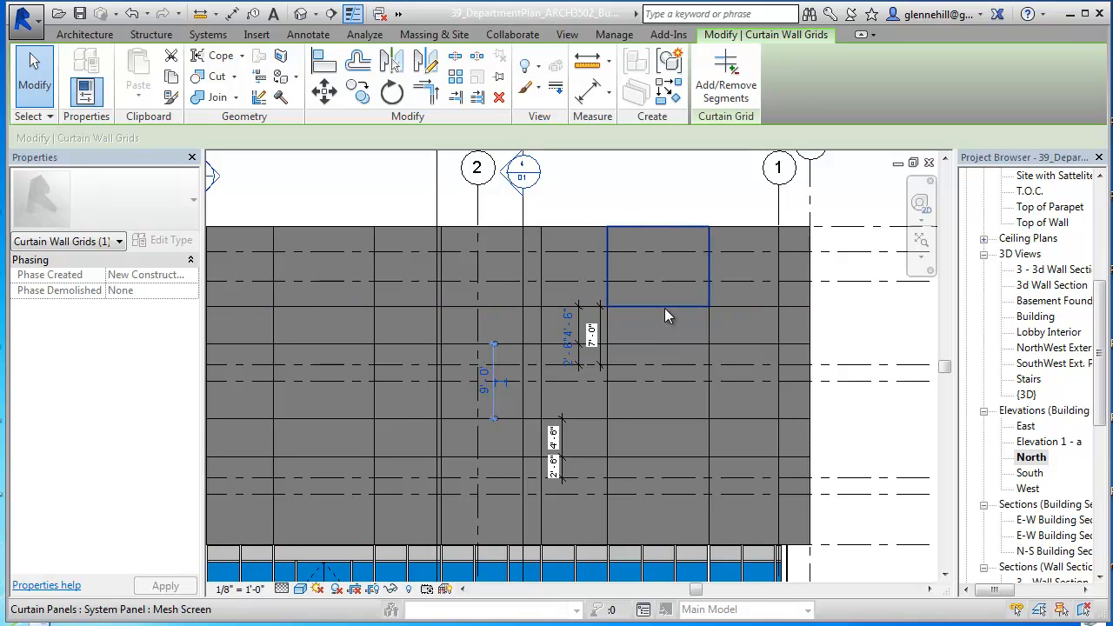
left_click(664, 309)
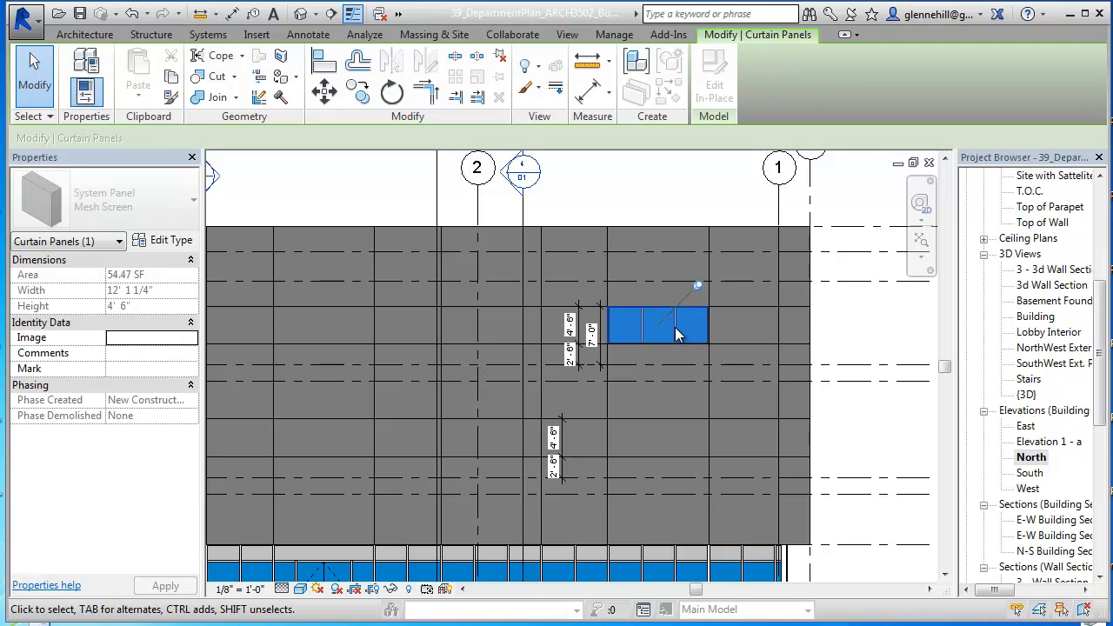
left_click(698, 288)
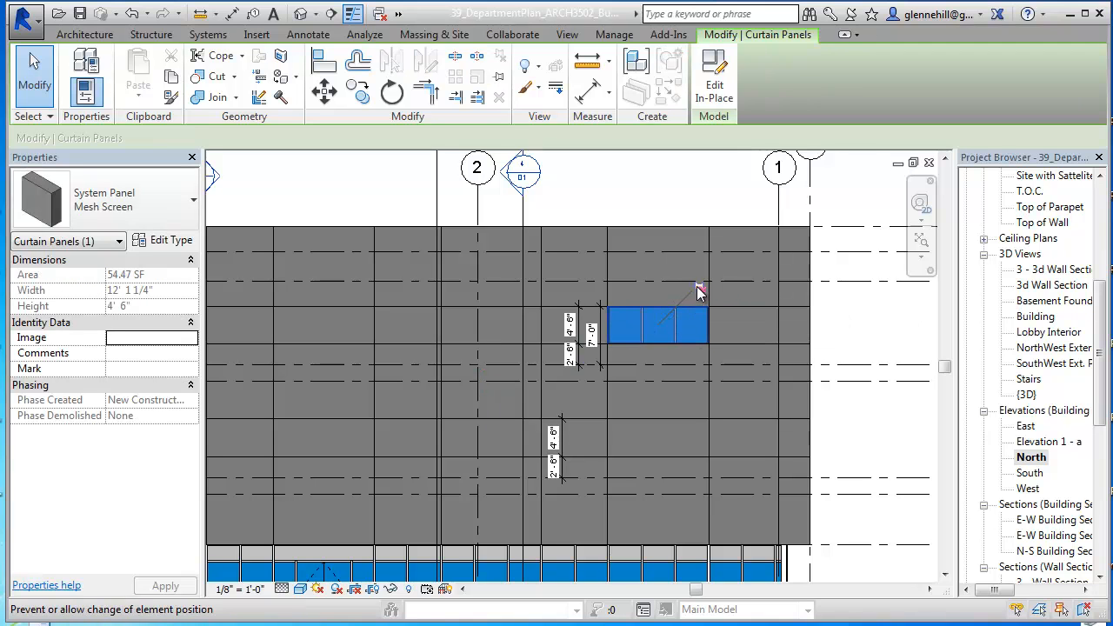
left_click(189, 215)
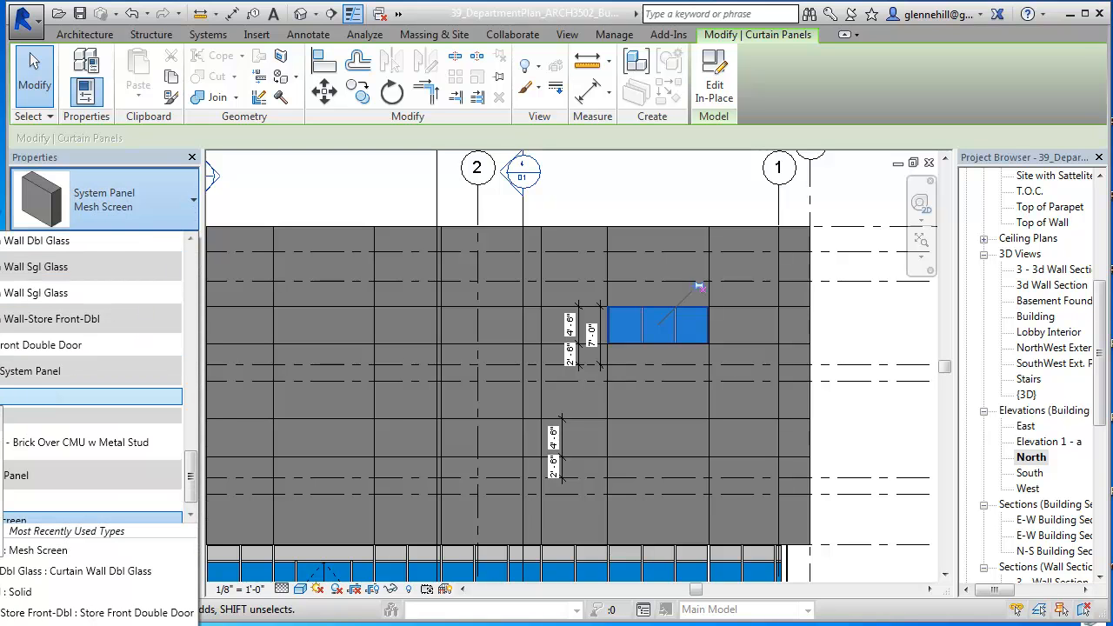
left_click(92, 397)
key("Escape")
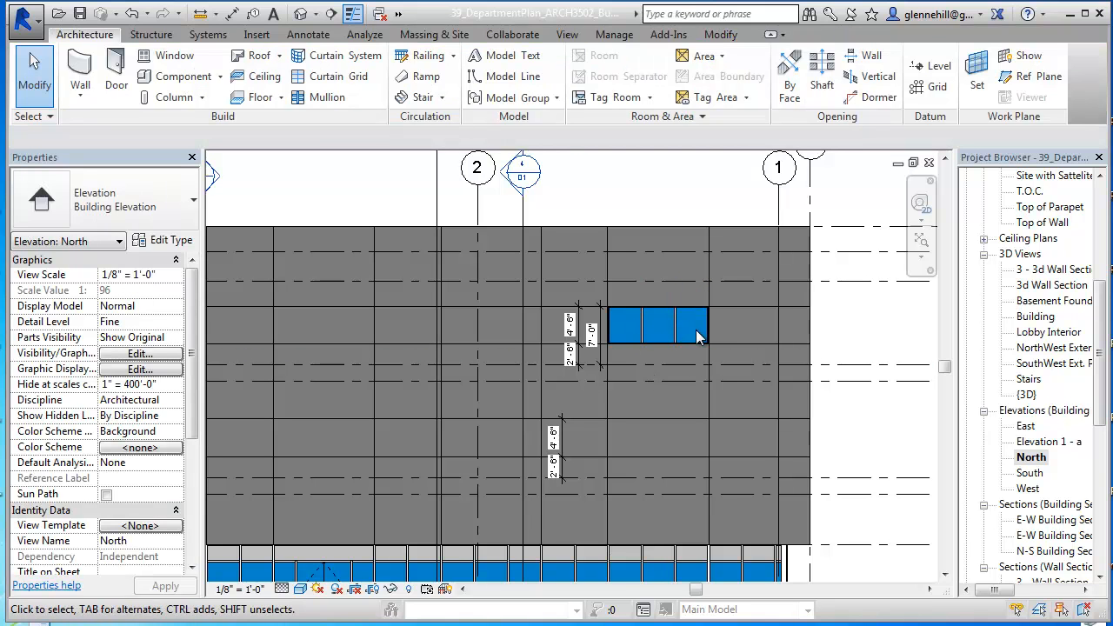
Step: Unpin the adjoining mesh panel toward grid 1 in the same upper row and change it to the Empty system panel type
left_click(749, 318)
left_click(782, 284)
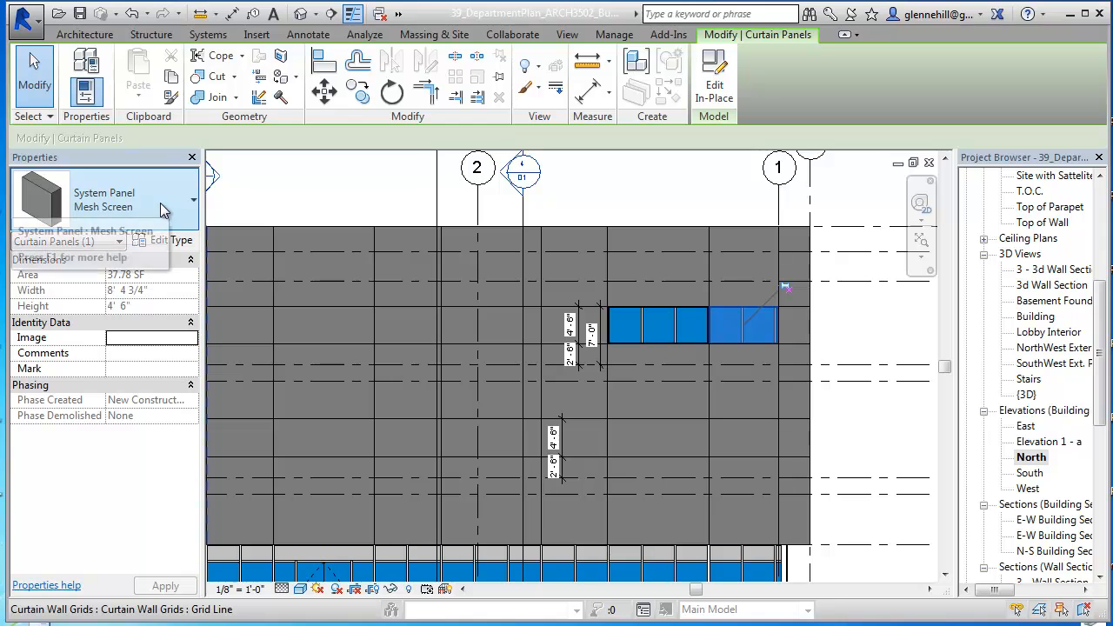
left_click(164, 210)
left_click(7, 402)
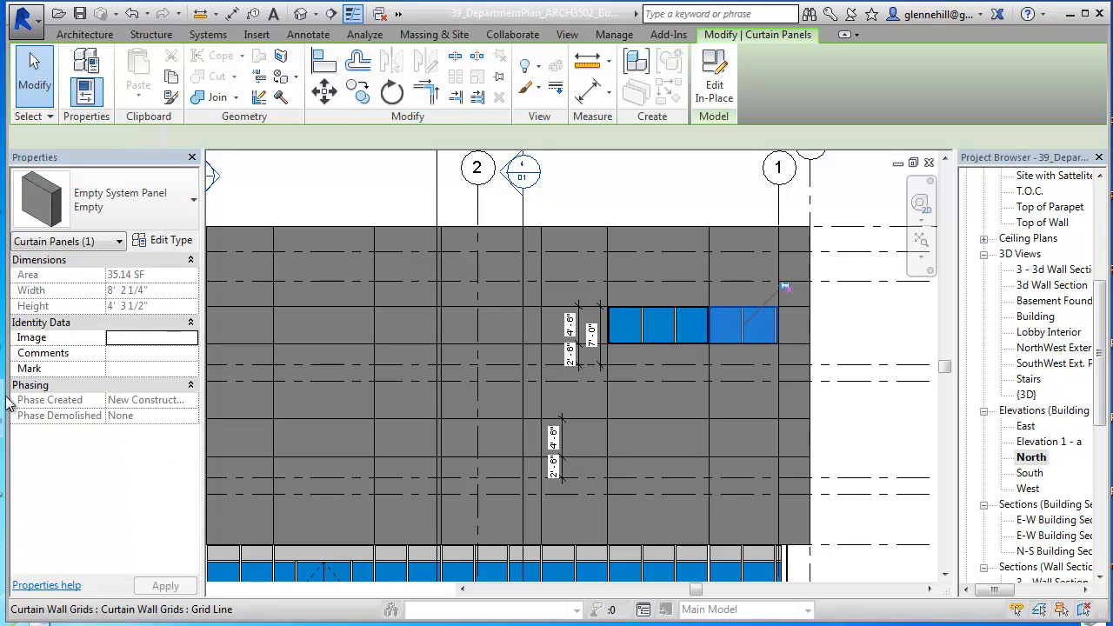
left_click(729, 373)
scroll(709, 433, "down", 1)
middle_click_drag(730, 410, 752, 404)
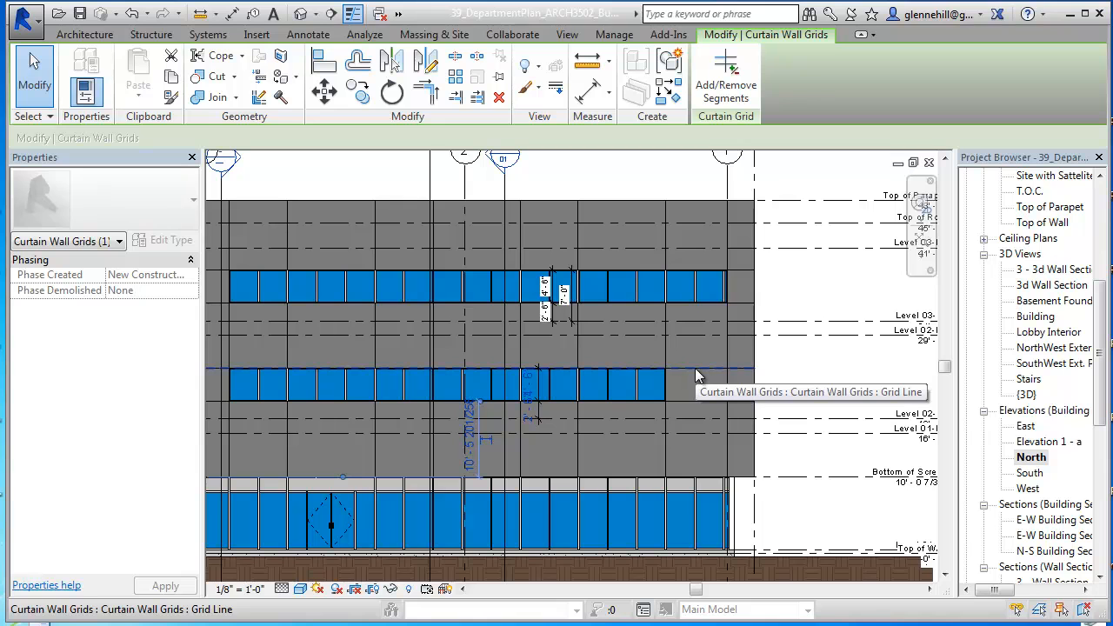
Step: Unpin the remaining mesh panel beside grid 1 in the lower 4'-6" row and switch it to the Empty system panel type
key("Tab")
key("Tab")
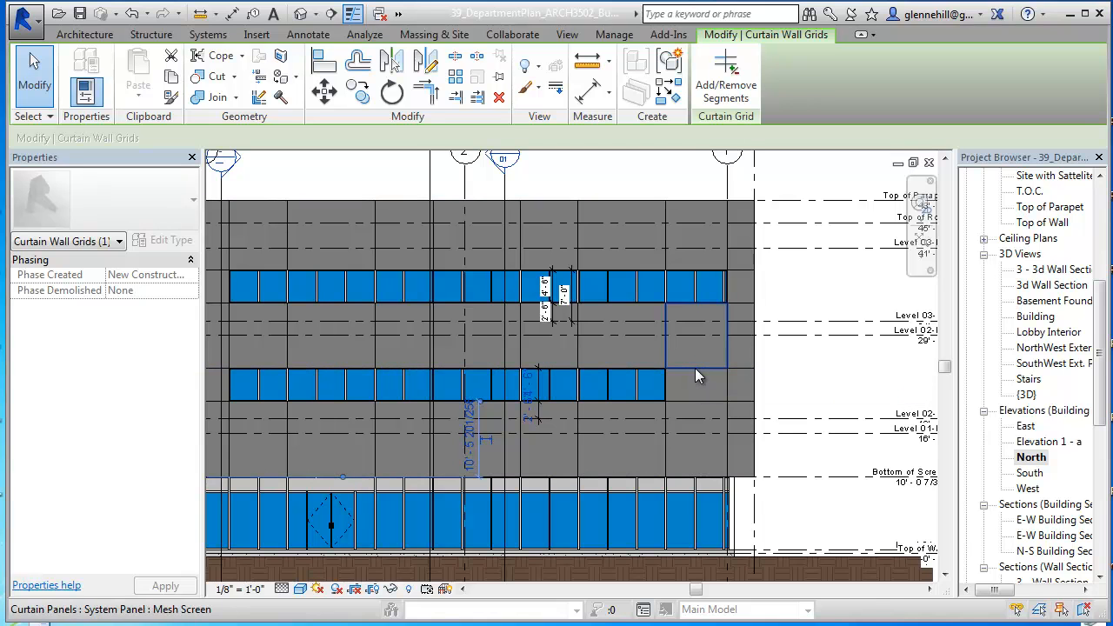
key("Tab")
key("Tab")
key("Tab")
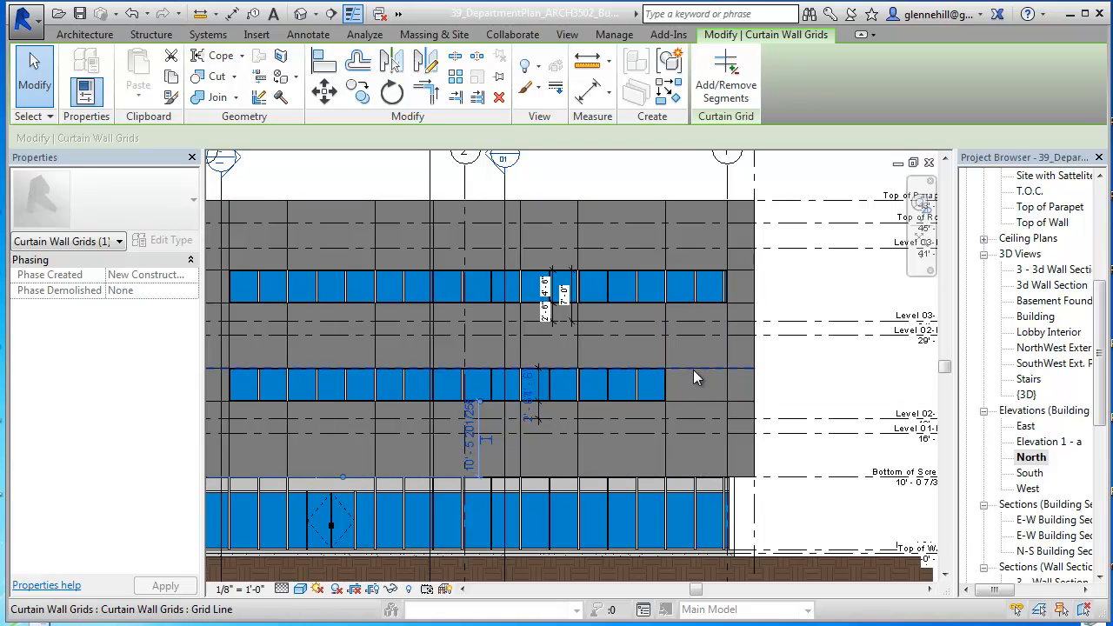
left_click(693, 369)
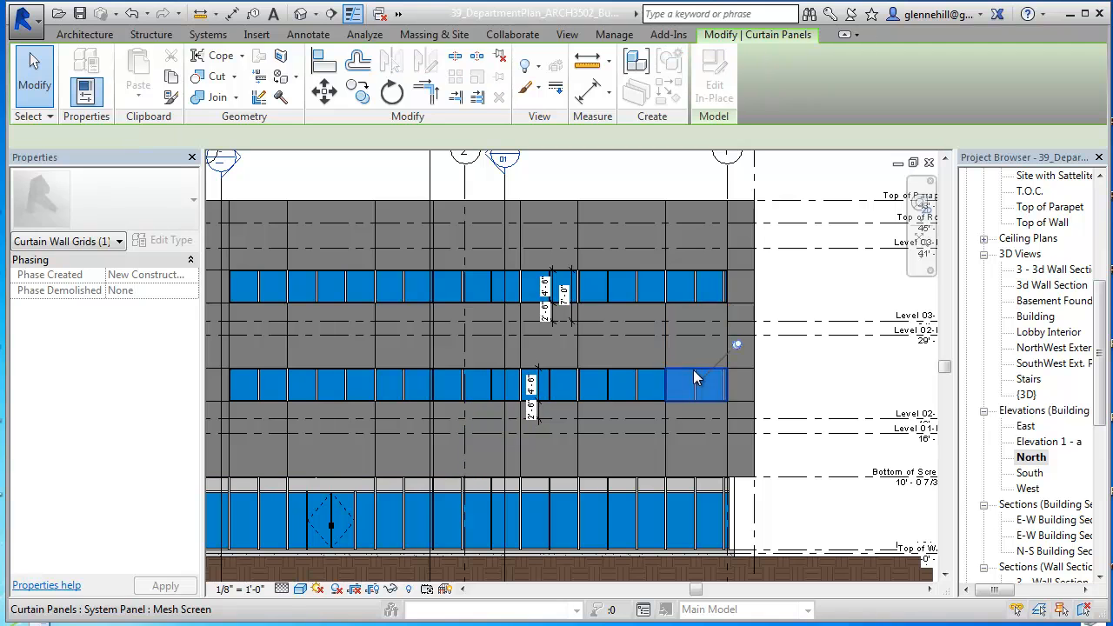
left_click(738, 345)
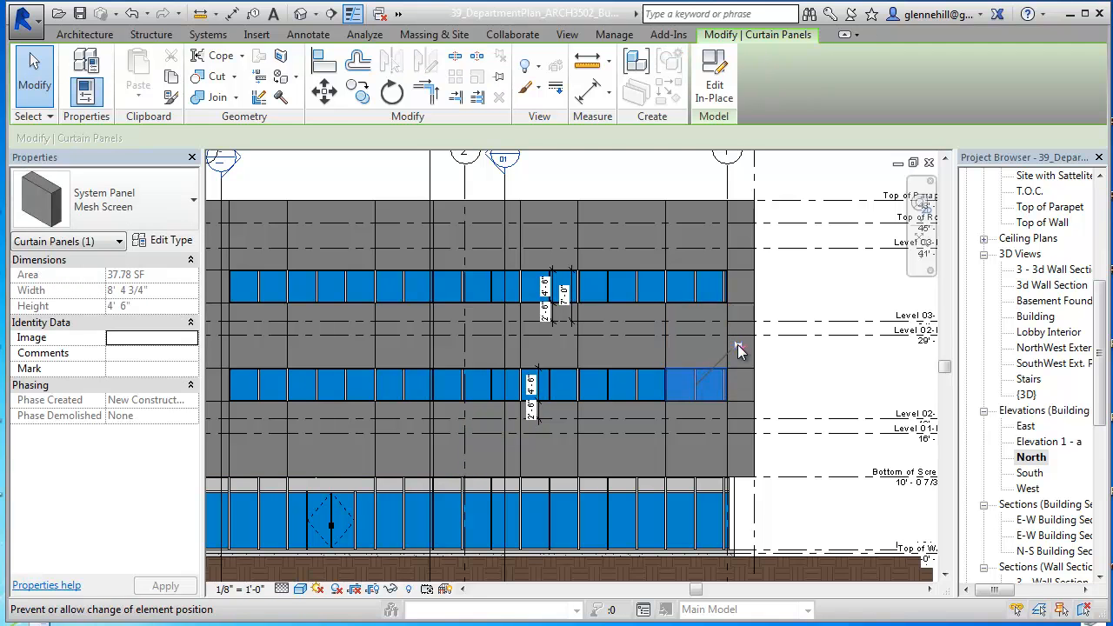
left_click(165, 246)
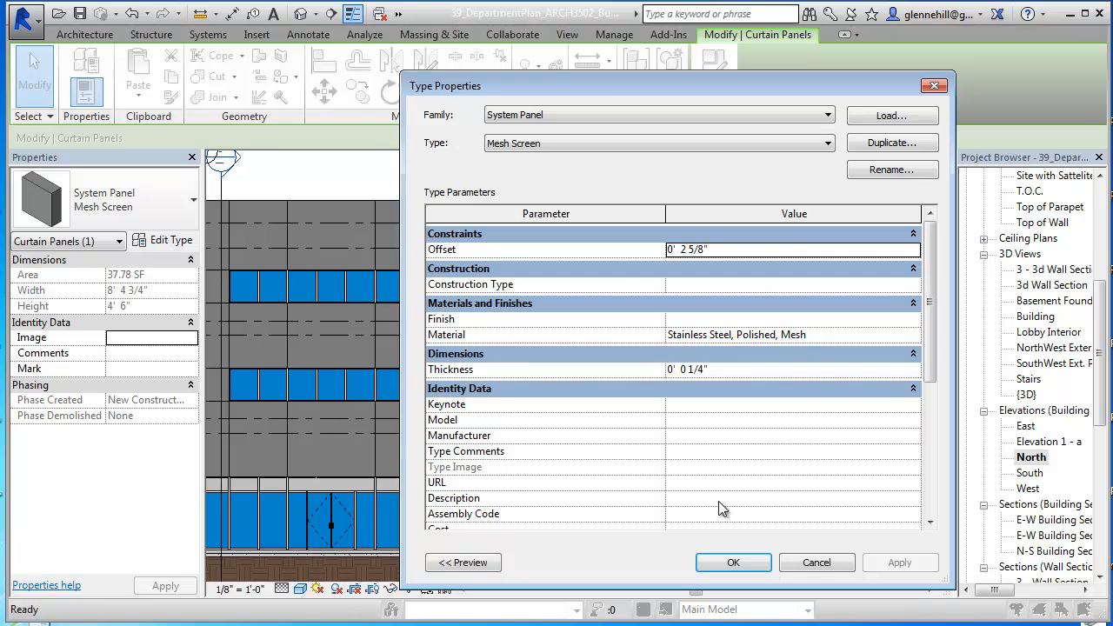
left_click(816, 563)
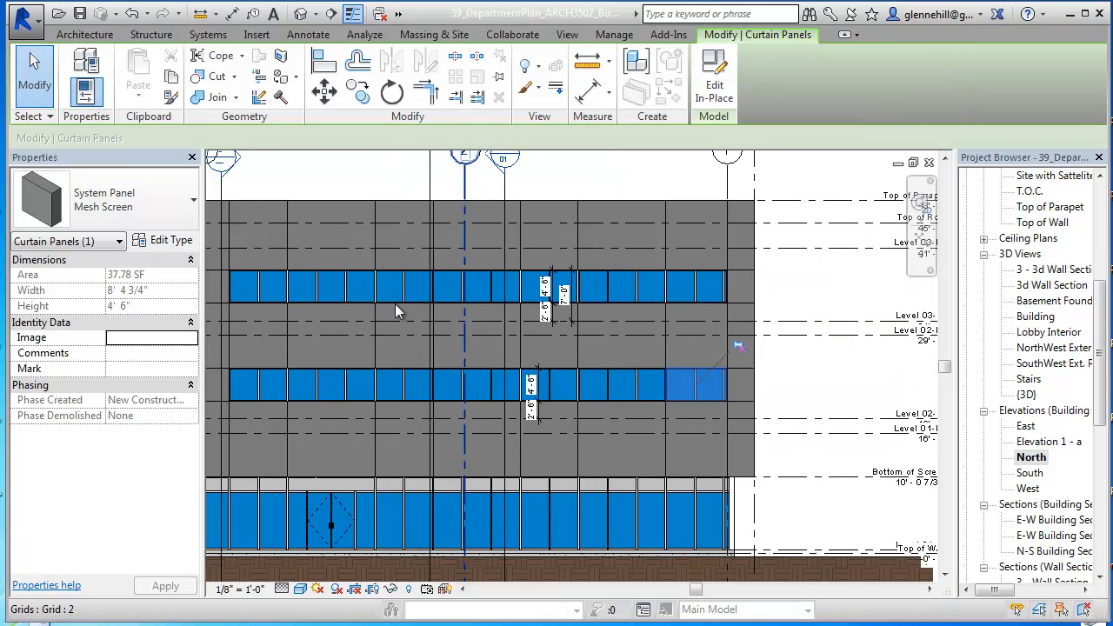
left_click(194, 201)
left_click(35, 391)
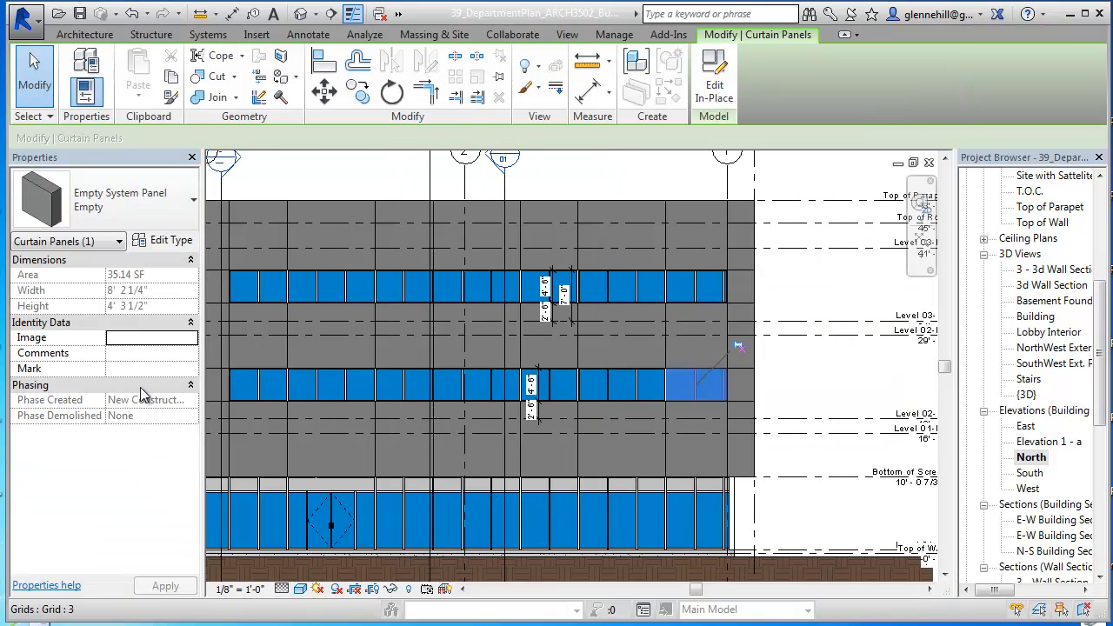
Step: Clear the selection and close the North elevation and the Top of Parapet floor plan
left_click(672, 337)
scroll(646, 408, "down", 2)
middle_click_drag(642, 412, 710, 423)
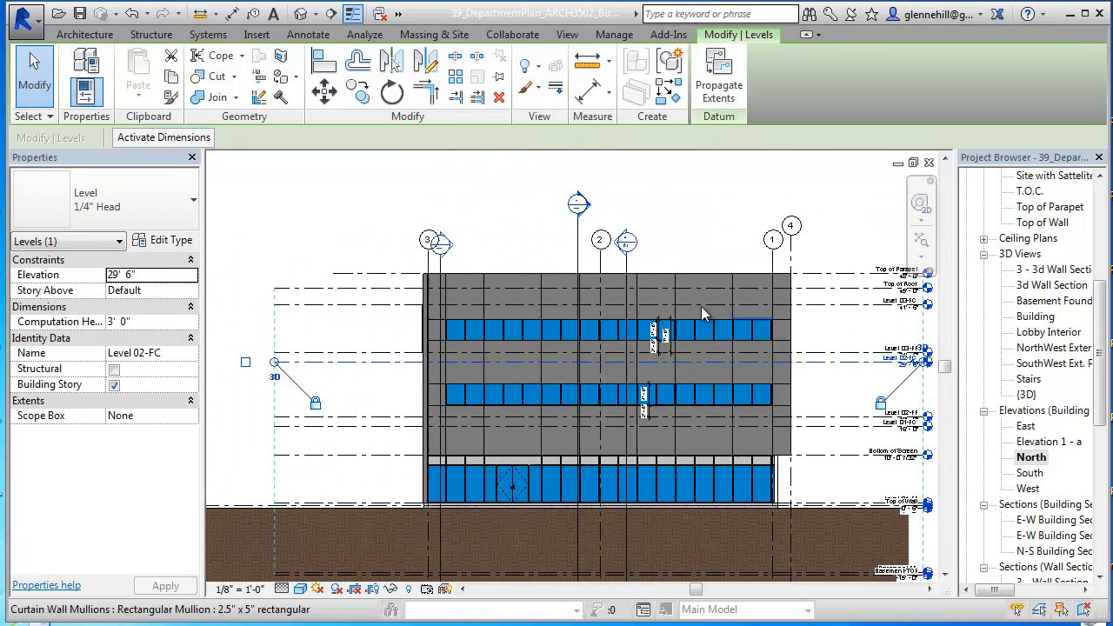
left_click(815, 386)
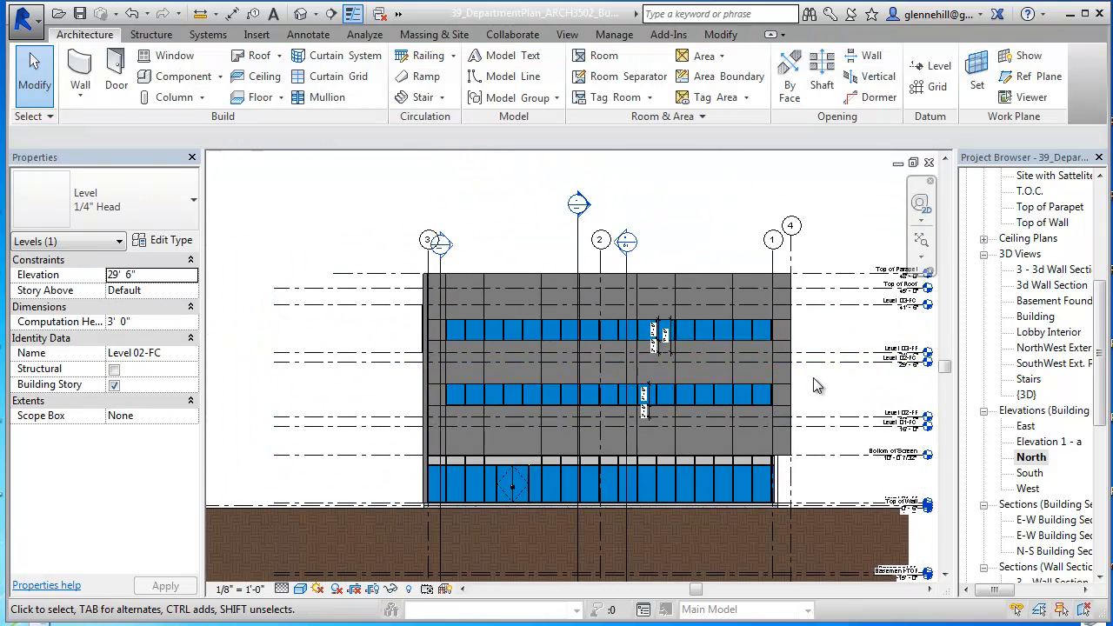
left_click(930, 165)
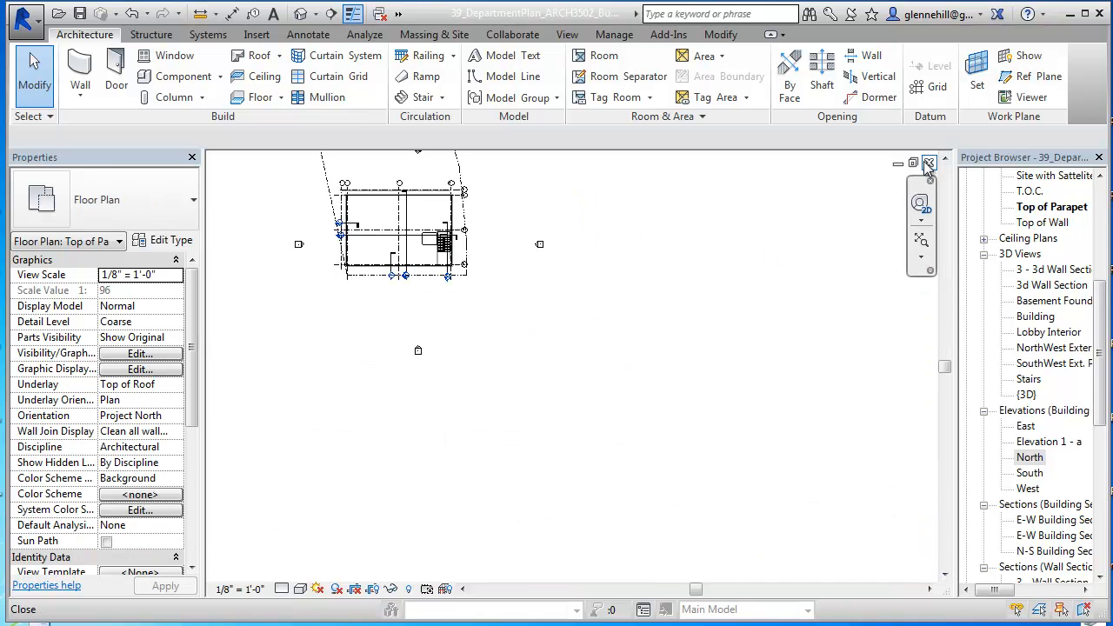
left_click(930, 164)
Step: Examine the screen wall's open panel bands in the Building 3D view, both up close and across the whole facade
middle_click_drag(601, 432, 814, 408)
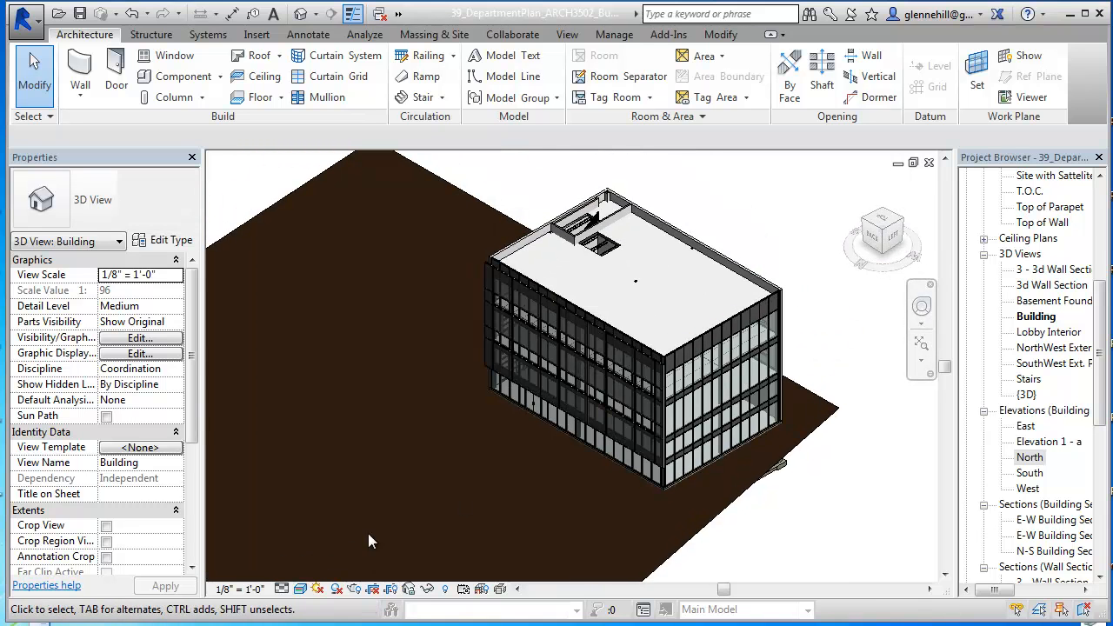
scroll(610, 400, "up", 5)
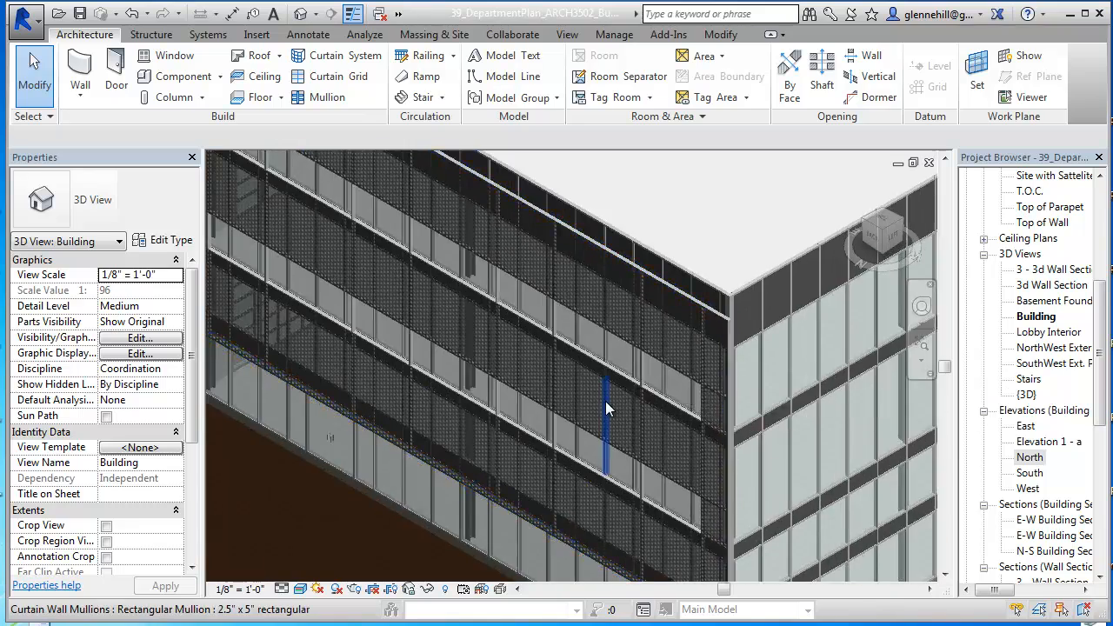
scroll(626, 396, "up", 4)
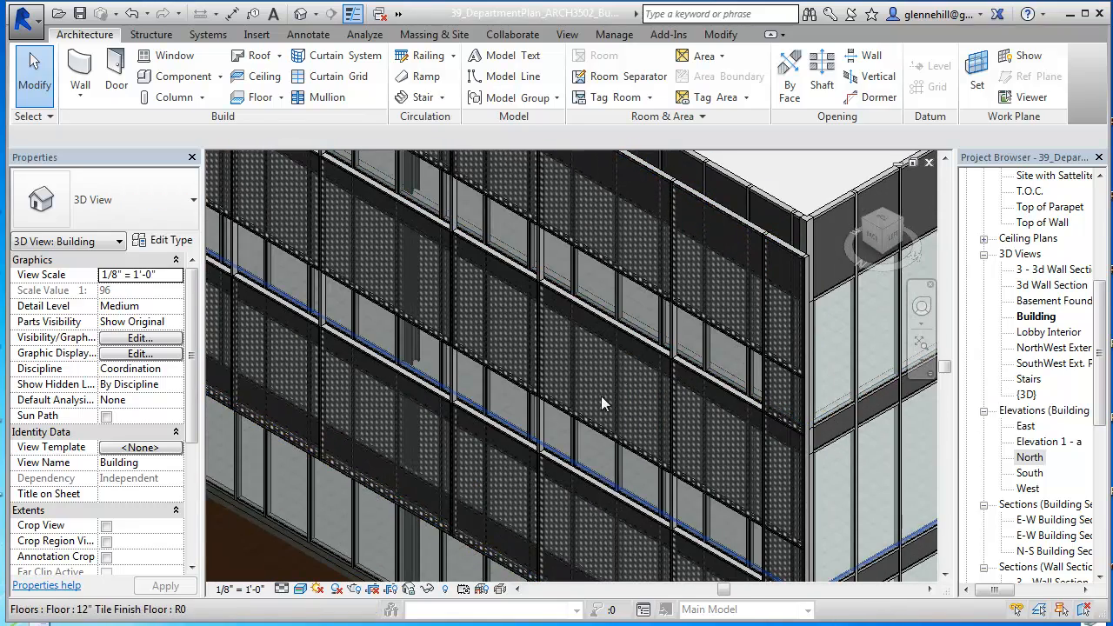
scroll(618, 375, "up", 2)
scroll(644, 400, "down", 3)
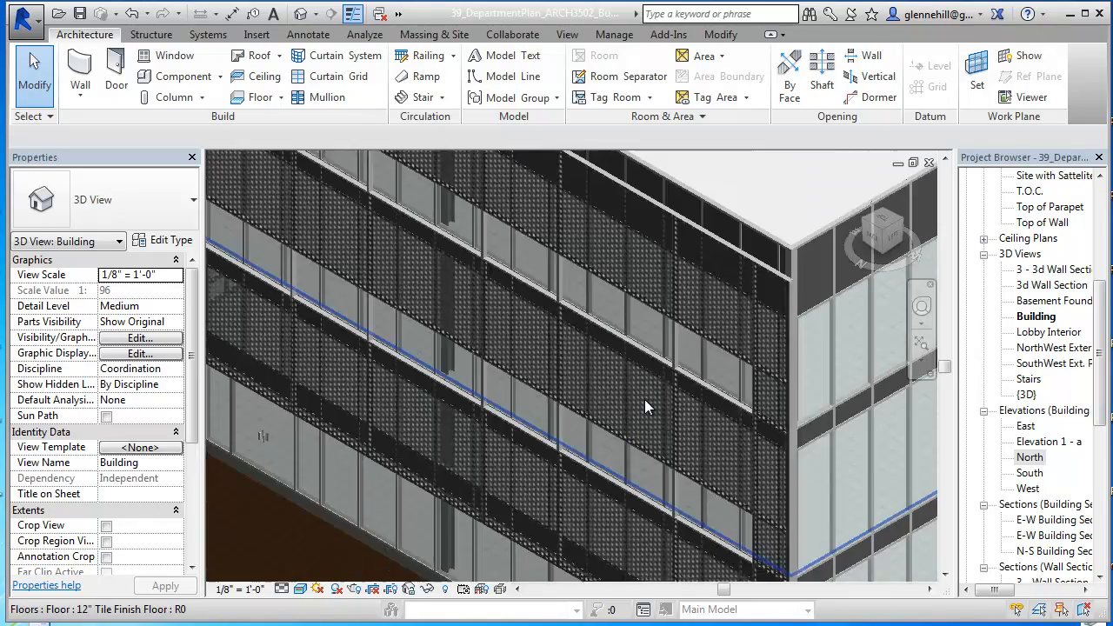
scroll(645, 399, "down", 4)
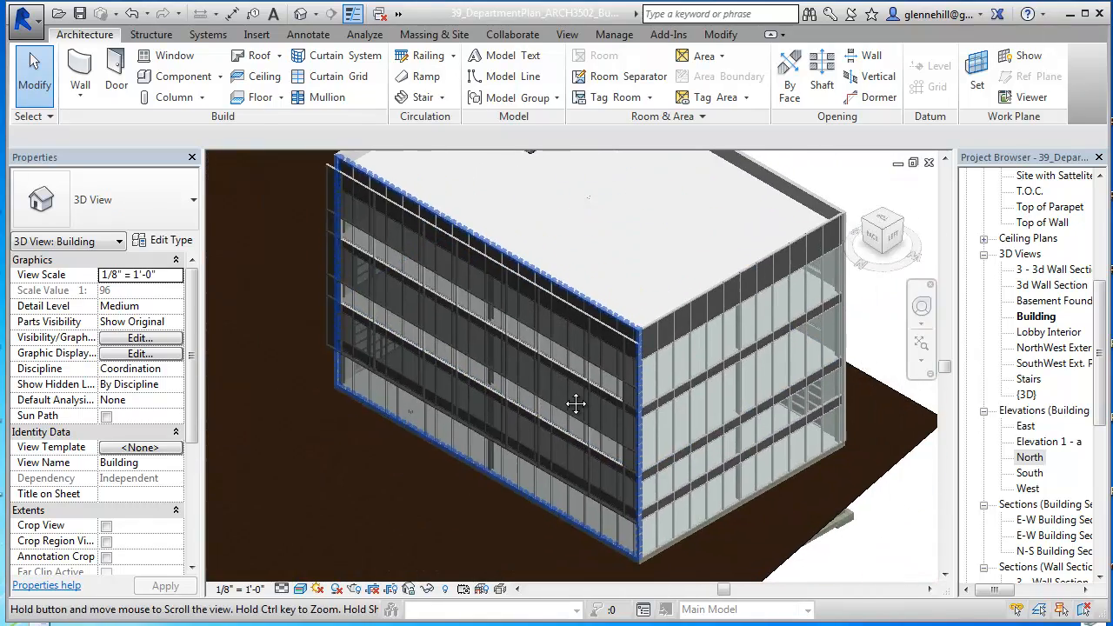
middle_click_drag(576, 403, 561, 395)
scroll(561, 395, "down", 1)
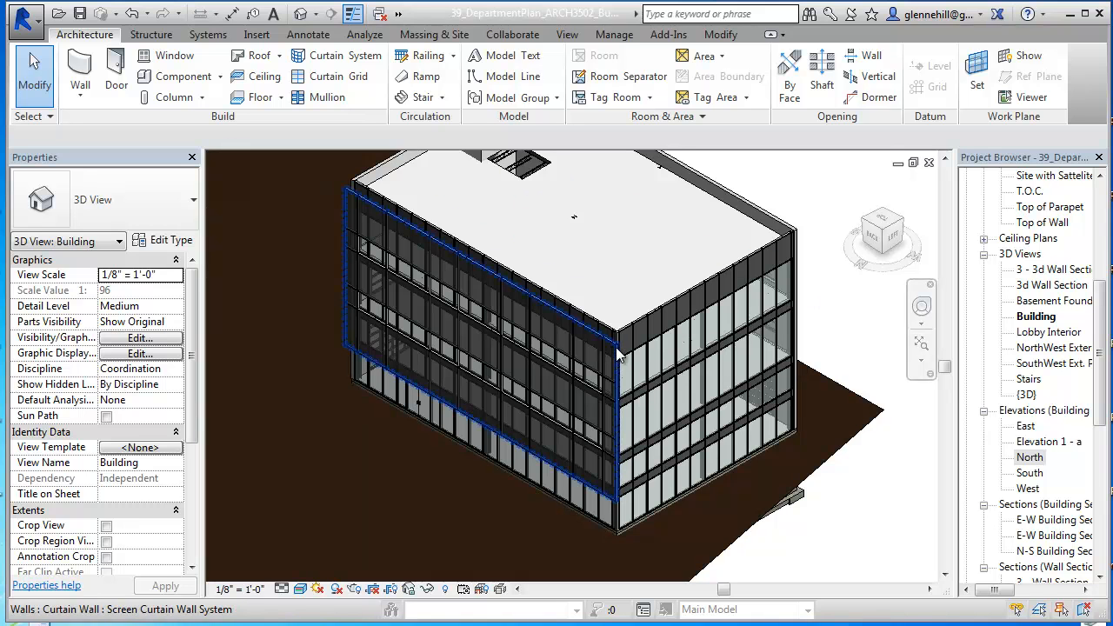
Step: Open the N-S building section and examine the gap between the mesh screen and the exterior wall around Level 02
left_click_drag(1100, 378, 1103, 437)
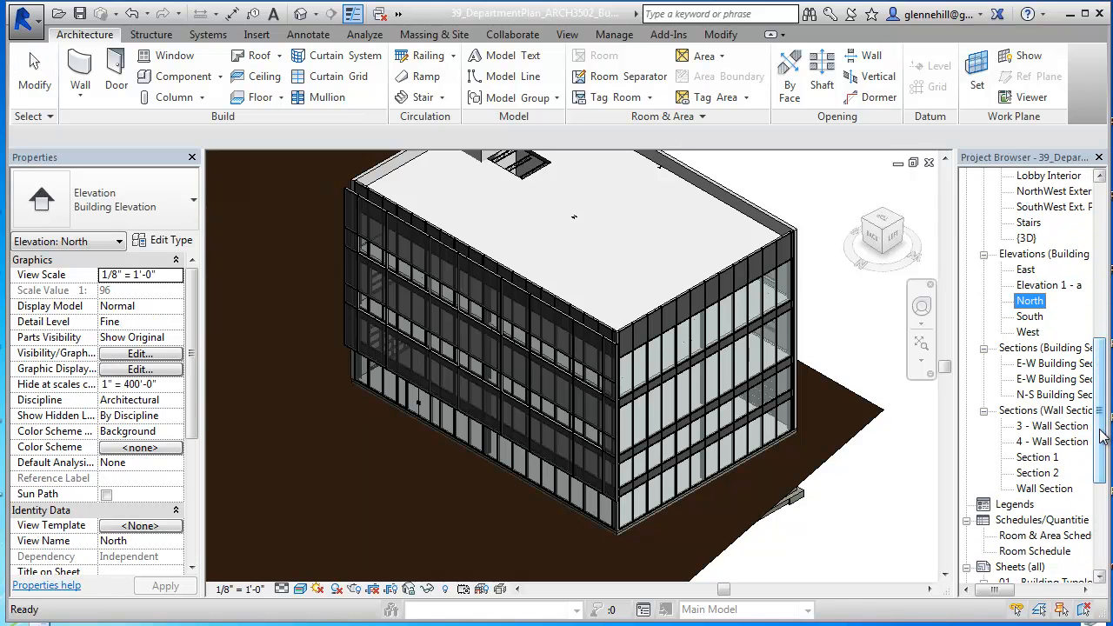
double_click(1053, 394)
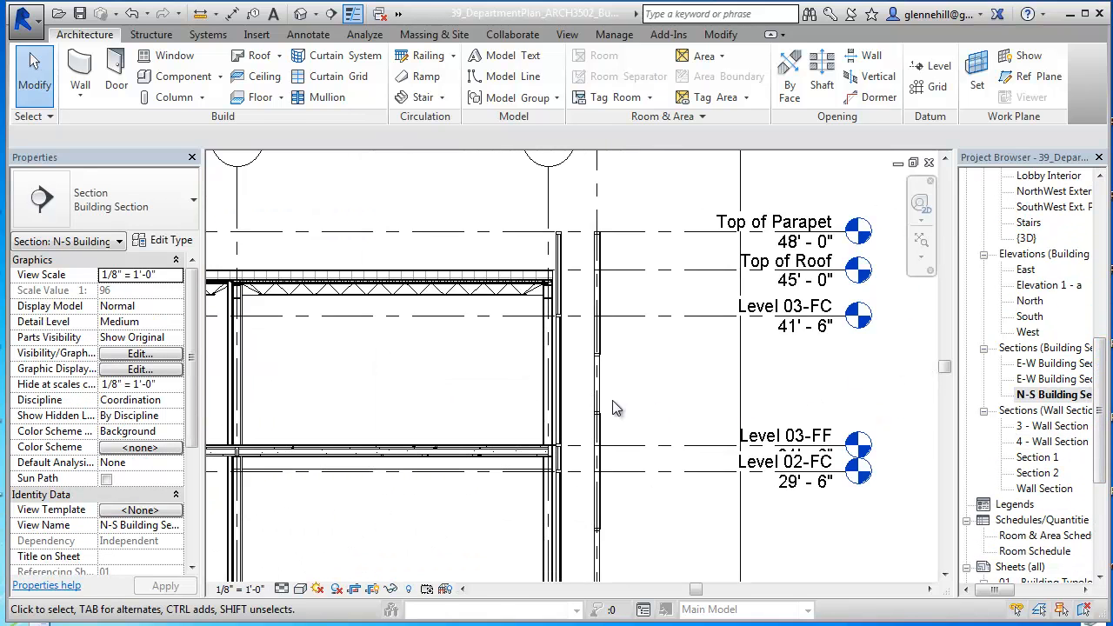
middle_click_drag(630, 363, 641, 402)
scroll(648, 374, "down", 3)
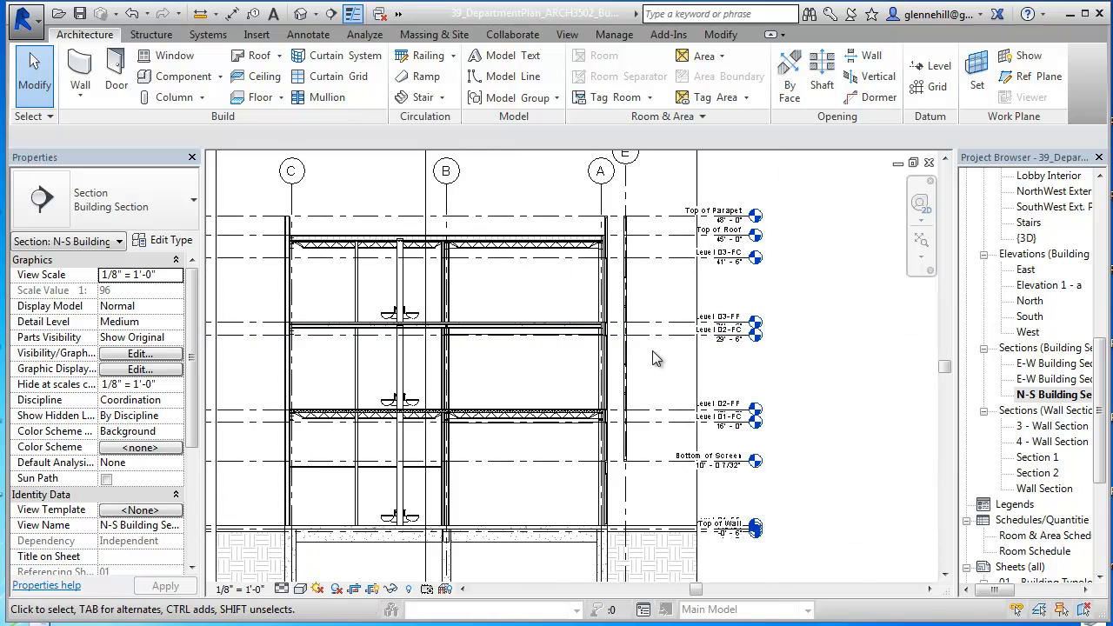
scroll(614, 426, "up", 8)
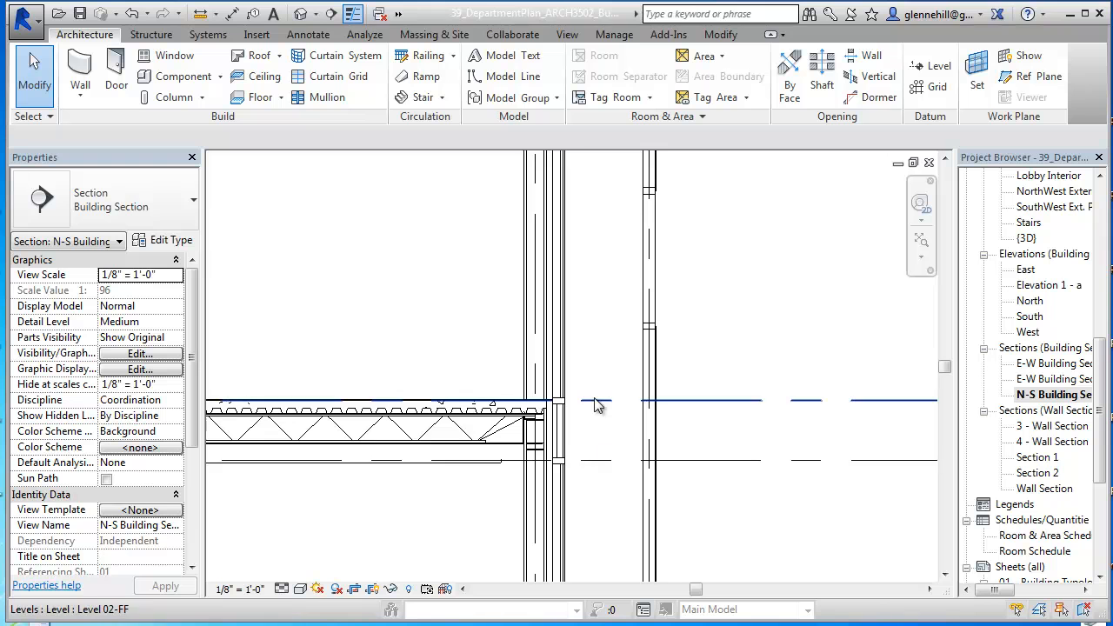
scroll(596, 416, "down", 1)
middle_click_drag(597, 420, 587, 333)
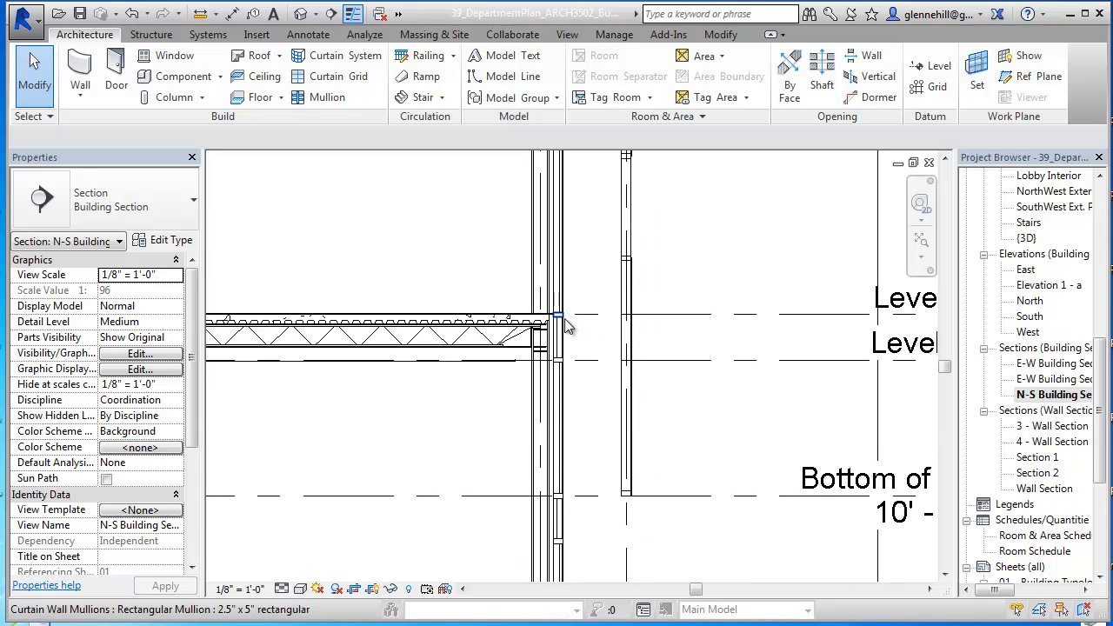